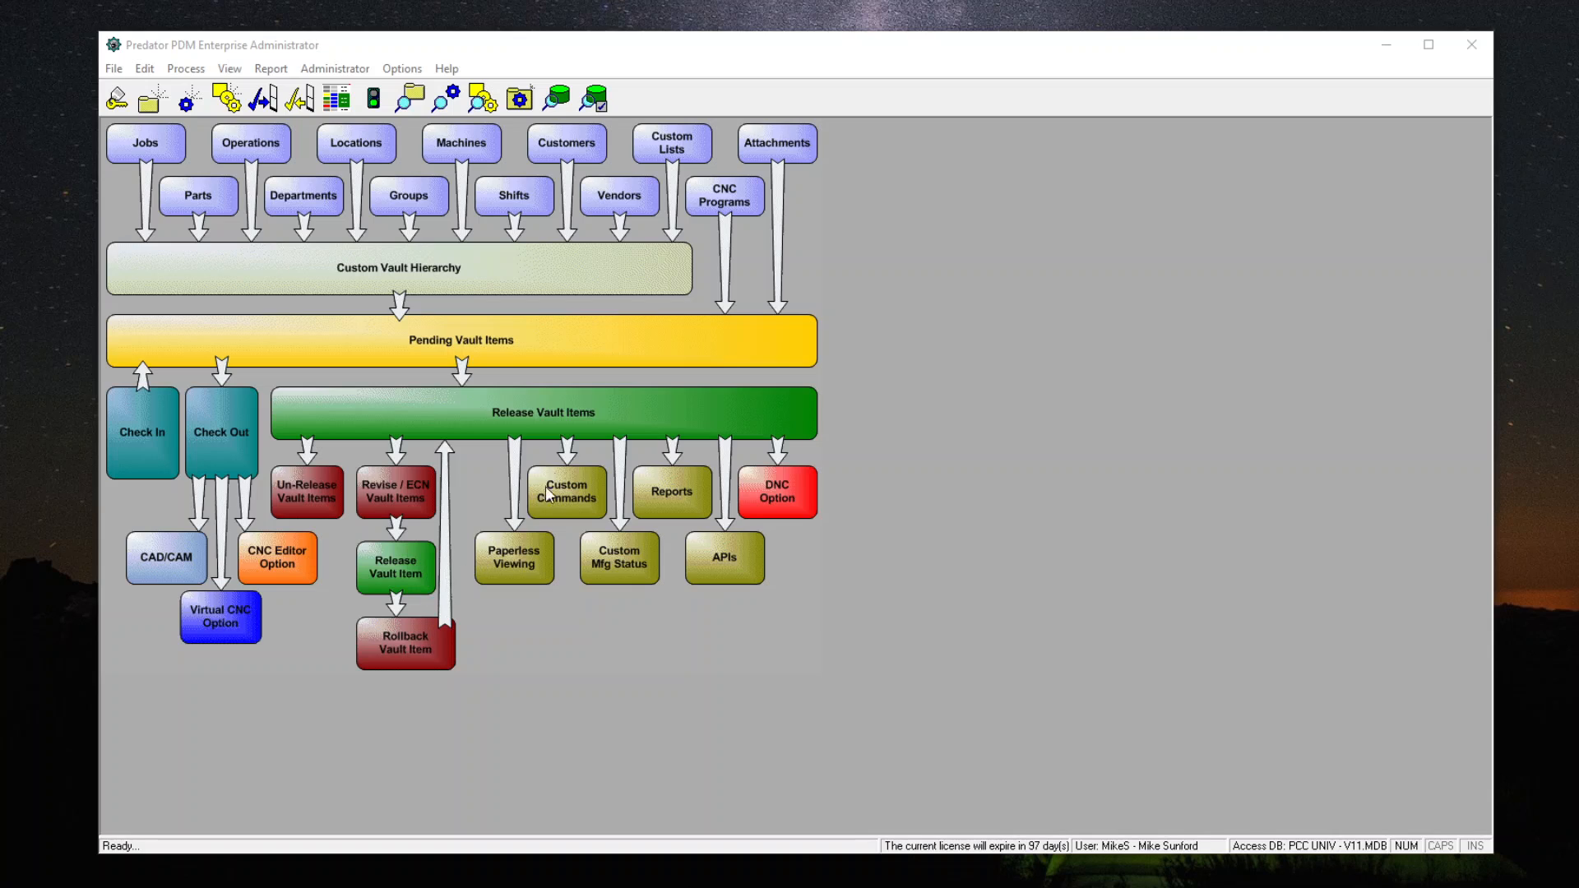
# Step: Open the vault and widen the Hierarchy Definition column so its full text fits
pyautogui.click(559, 100)
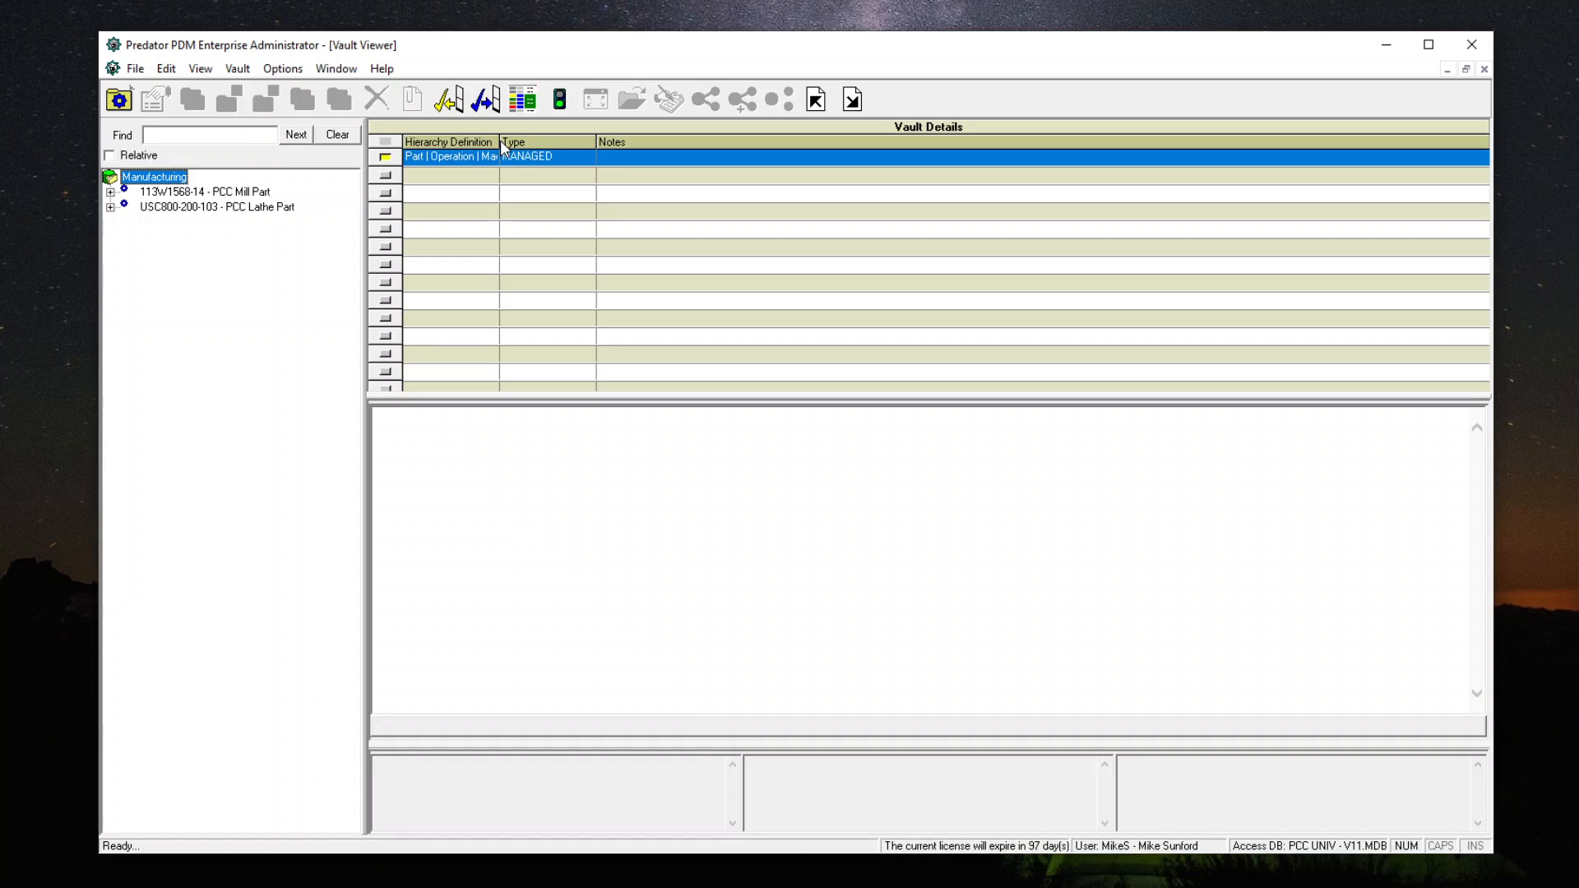
pyautogui.moveTo(501, 140); pyautogui.dragTo(527, 139)
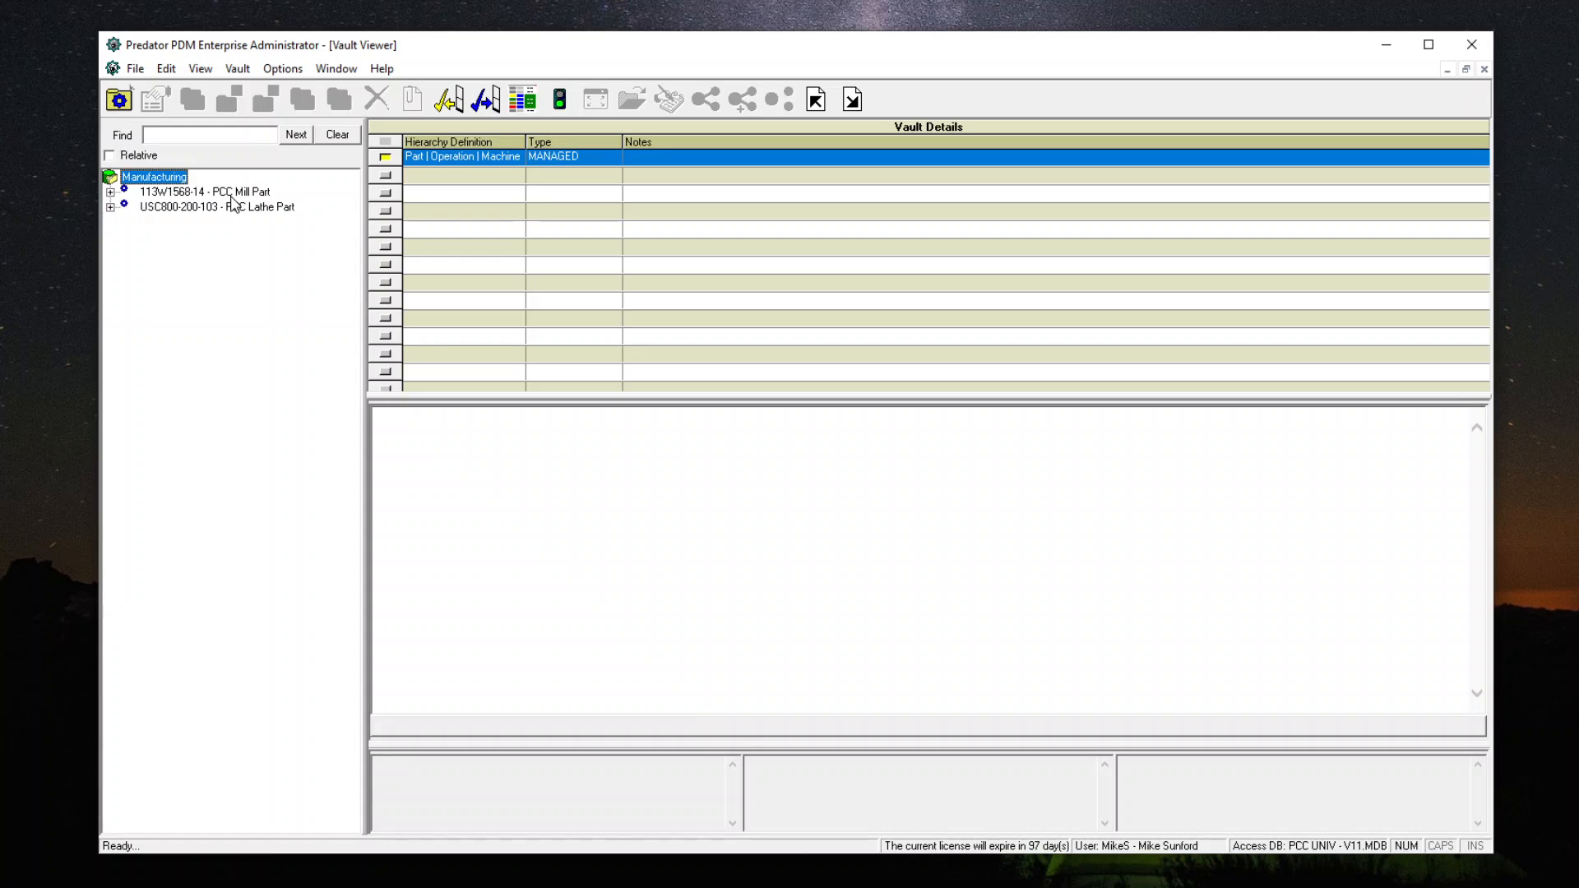
# Step: Expand PCC Mill Part 113W1568-14 down through operation 1 - Mill Op and show the revisions of machine M100 - MD129
pyautogui.click(110, 192)
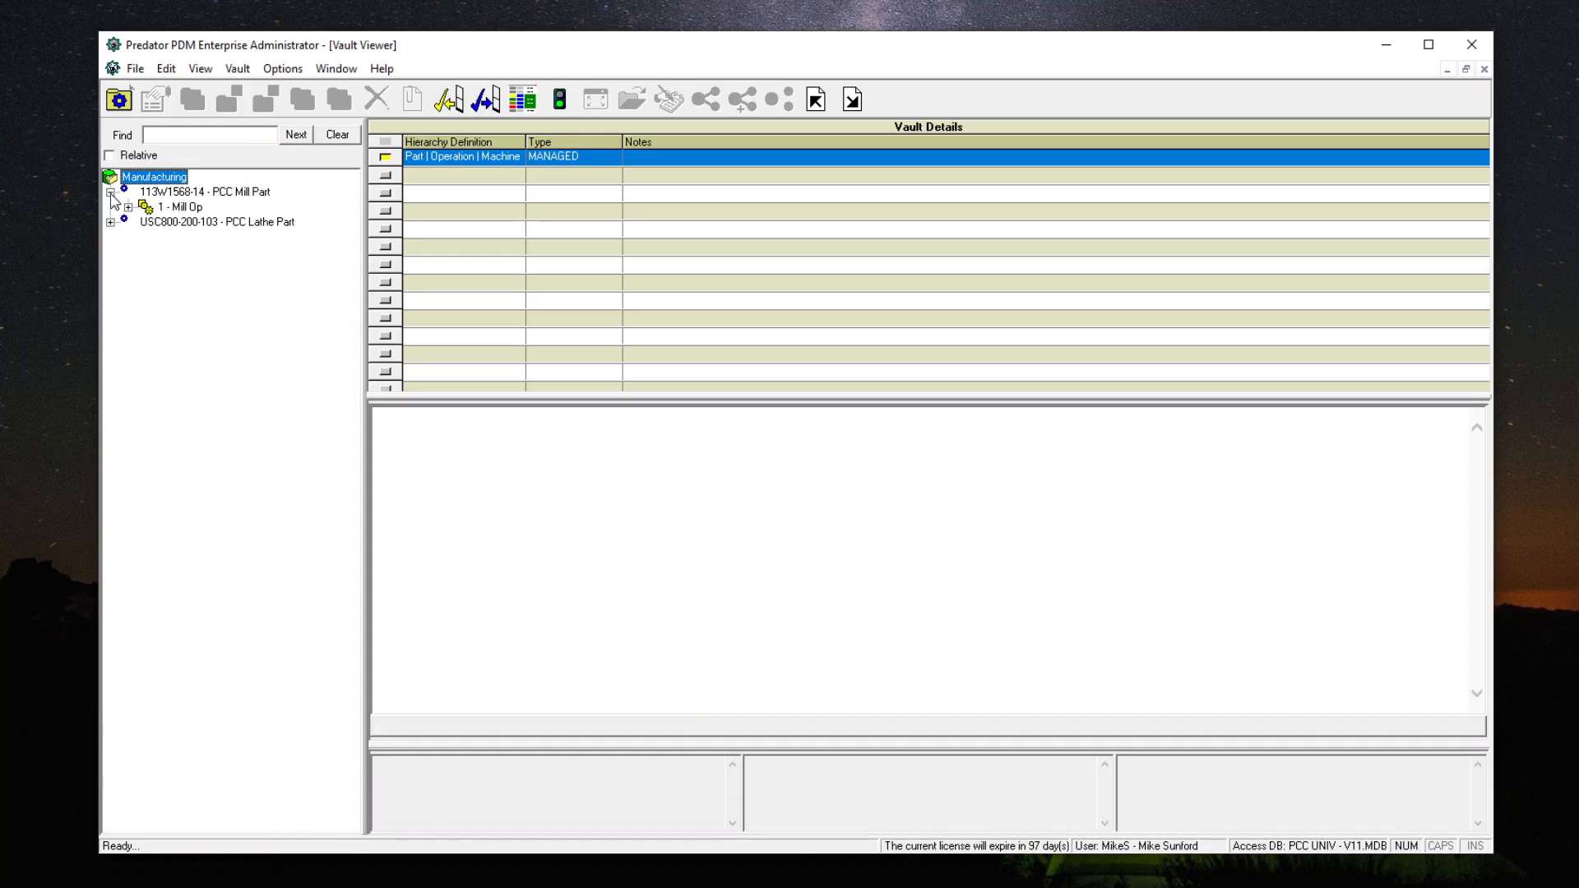
pyautogui.click(174, 193)
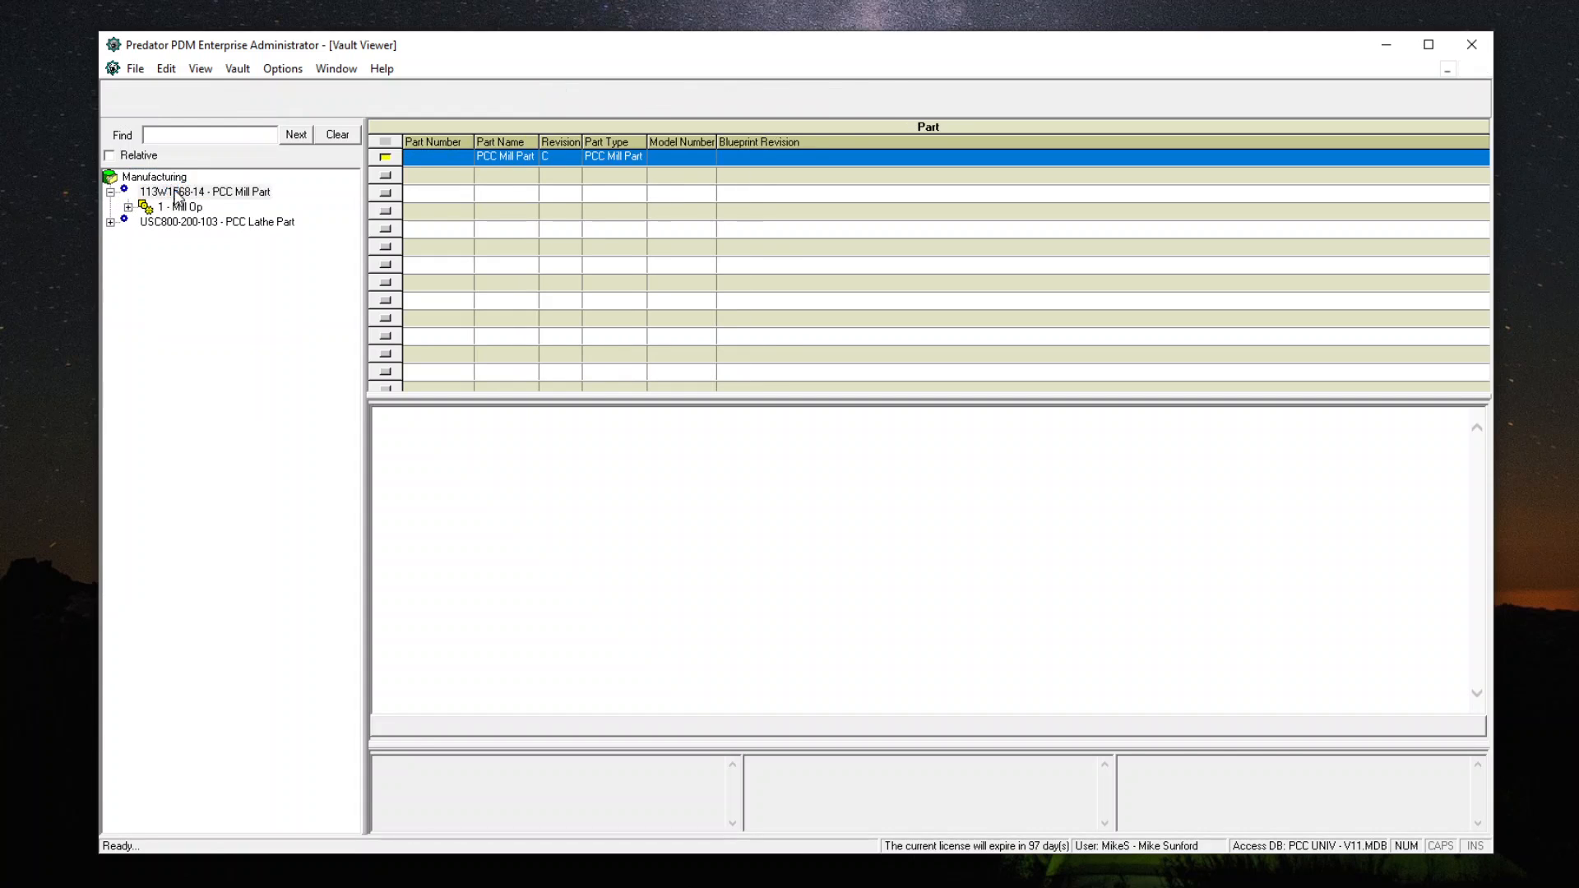
pyautogui.click(129, 208)
pyautogui.click(182, 208)
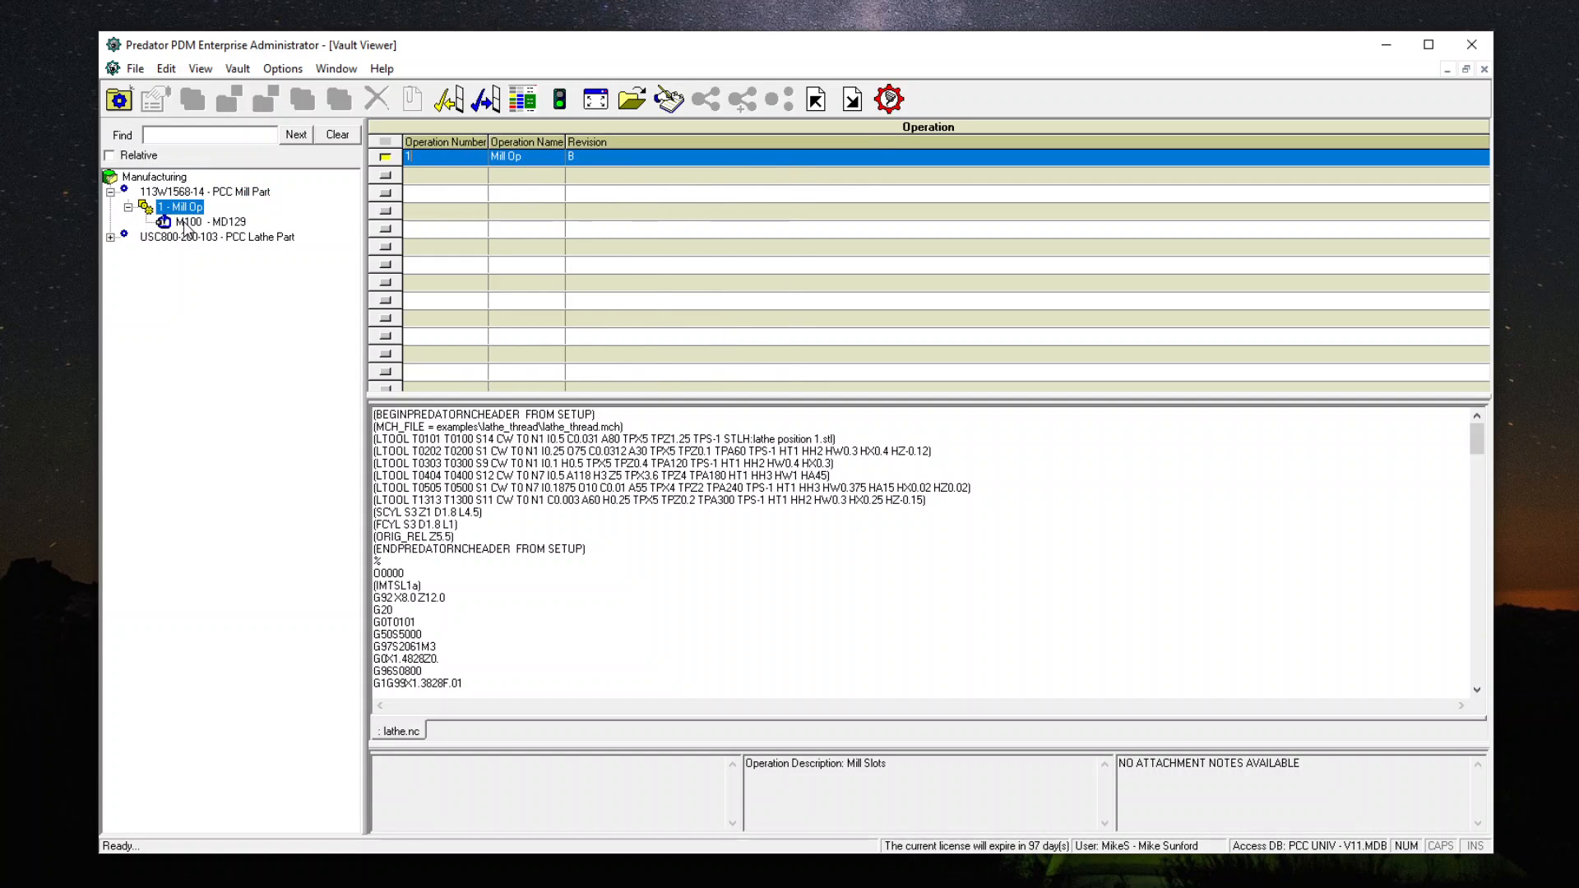
pyautogui.click(187, 223)
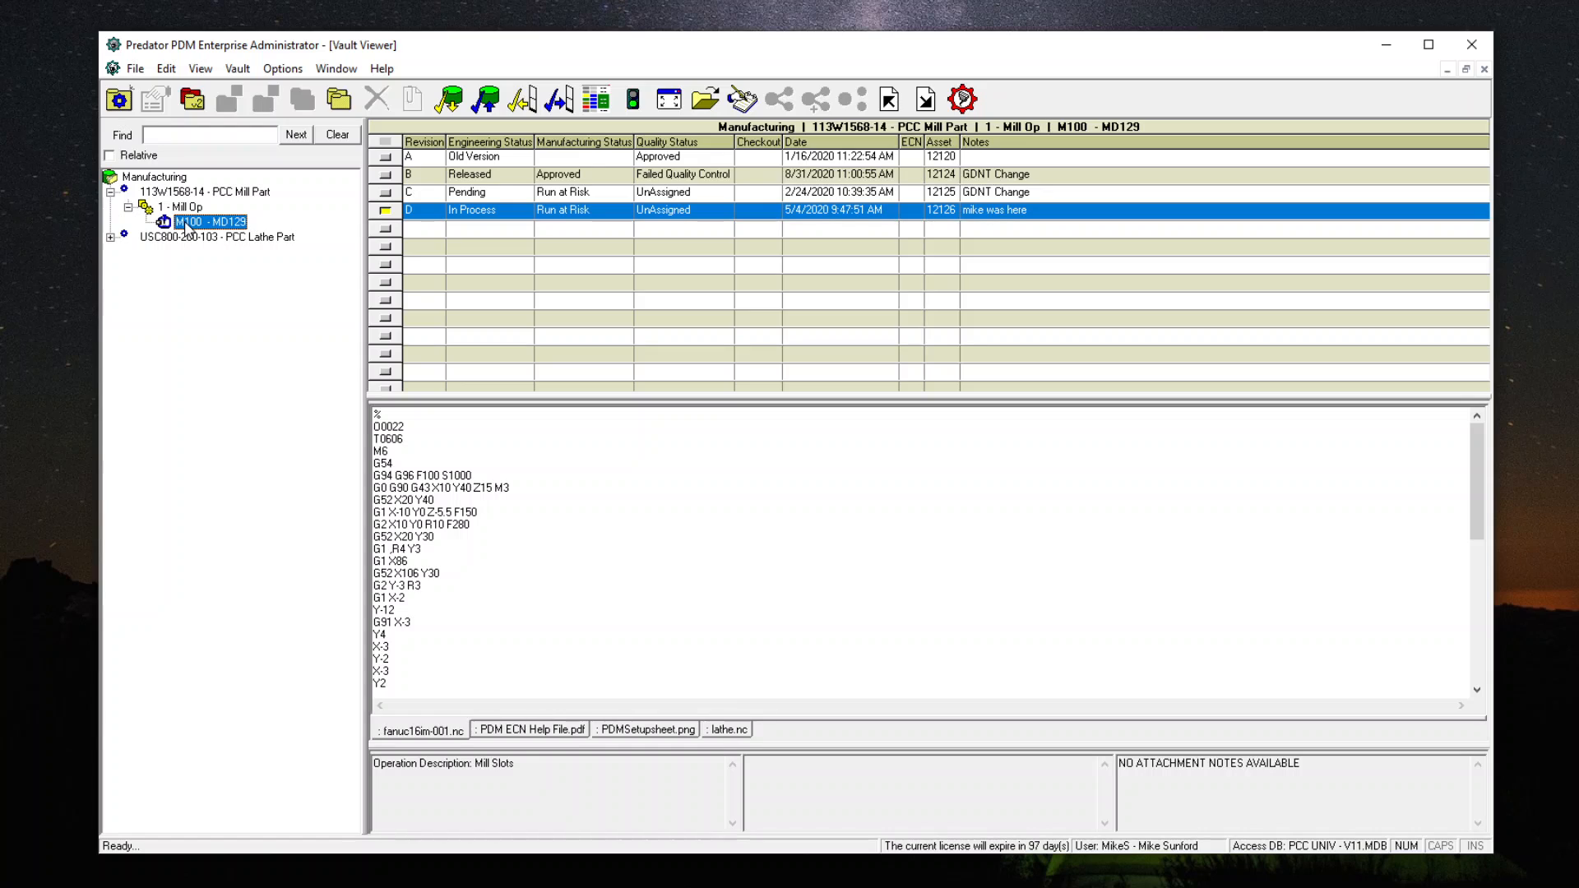
# Step: Open the Manufacturing vault's hierarchy definition for editing
pyautogui.click(155, 178)
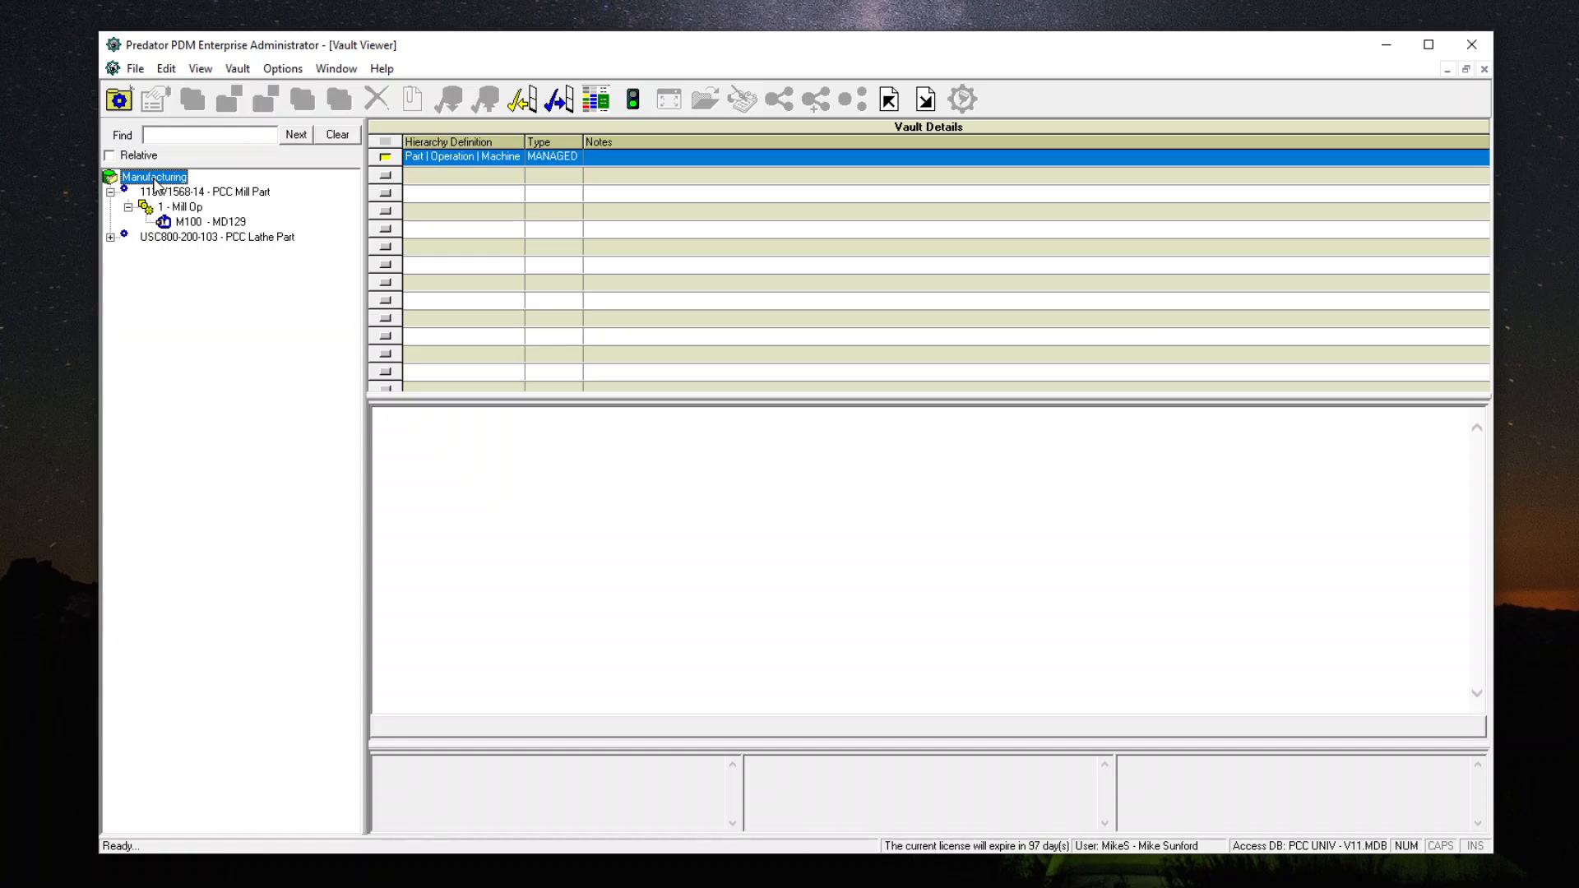
pyautogui.rightClick(155, 183)
pyautogui.click(197, 255)
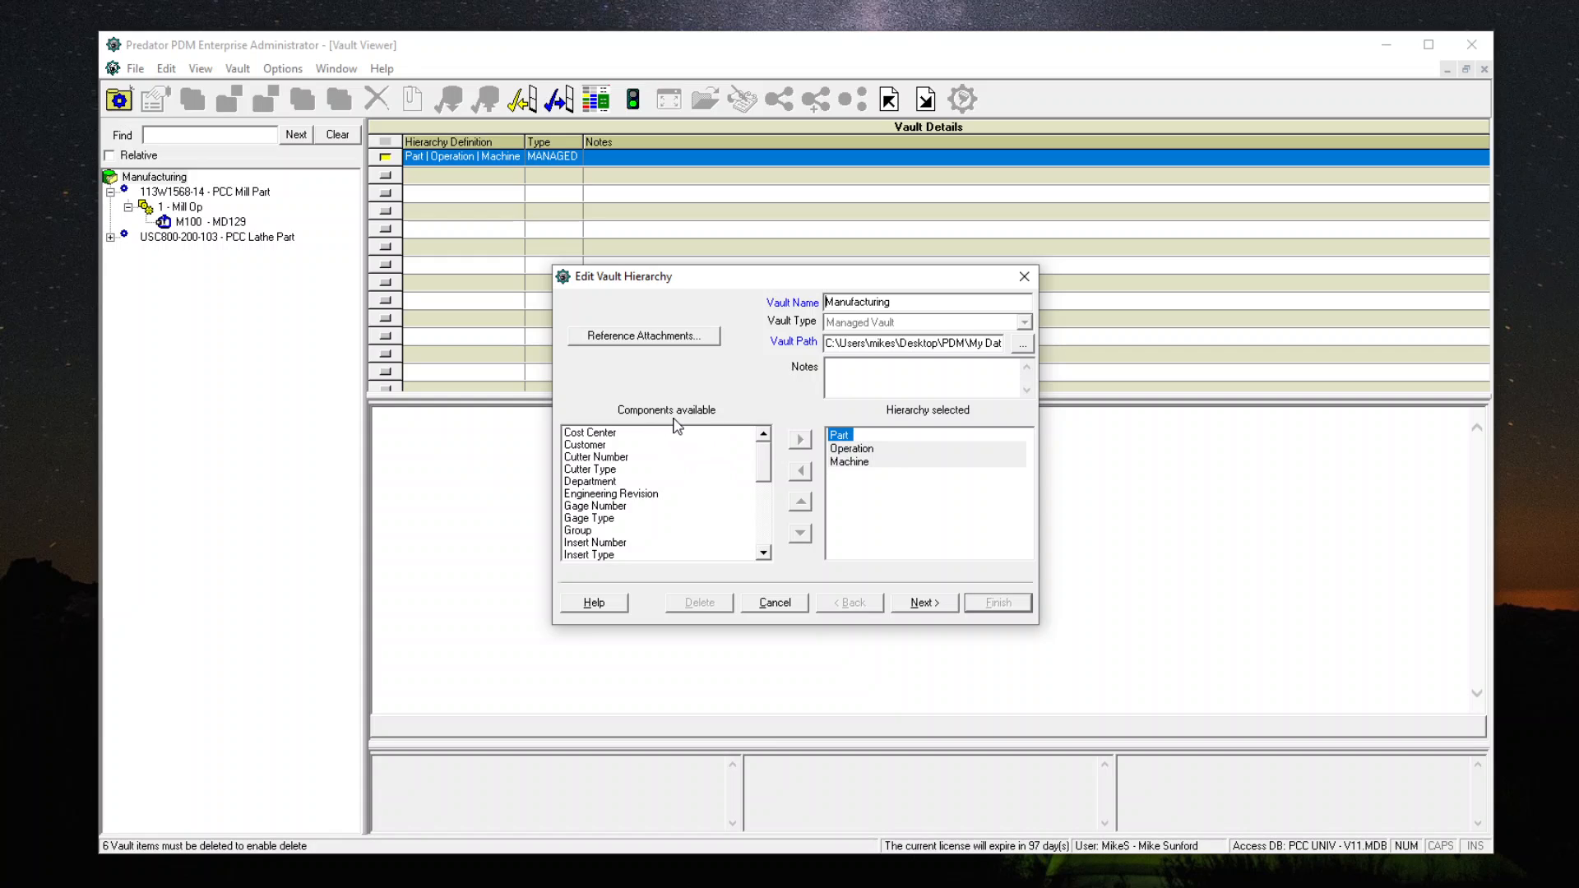
# Step: Look through the available hierarchy components, including Job, Location and Machine Type, and leave the hierarchy editor without saving
pyautogui.click(764, 553)
pyautogui.click(765, 553)
pyautogui.click(764, 552)
pyautogui.click(764, 553)
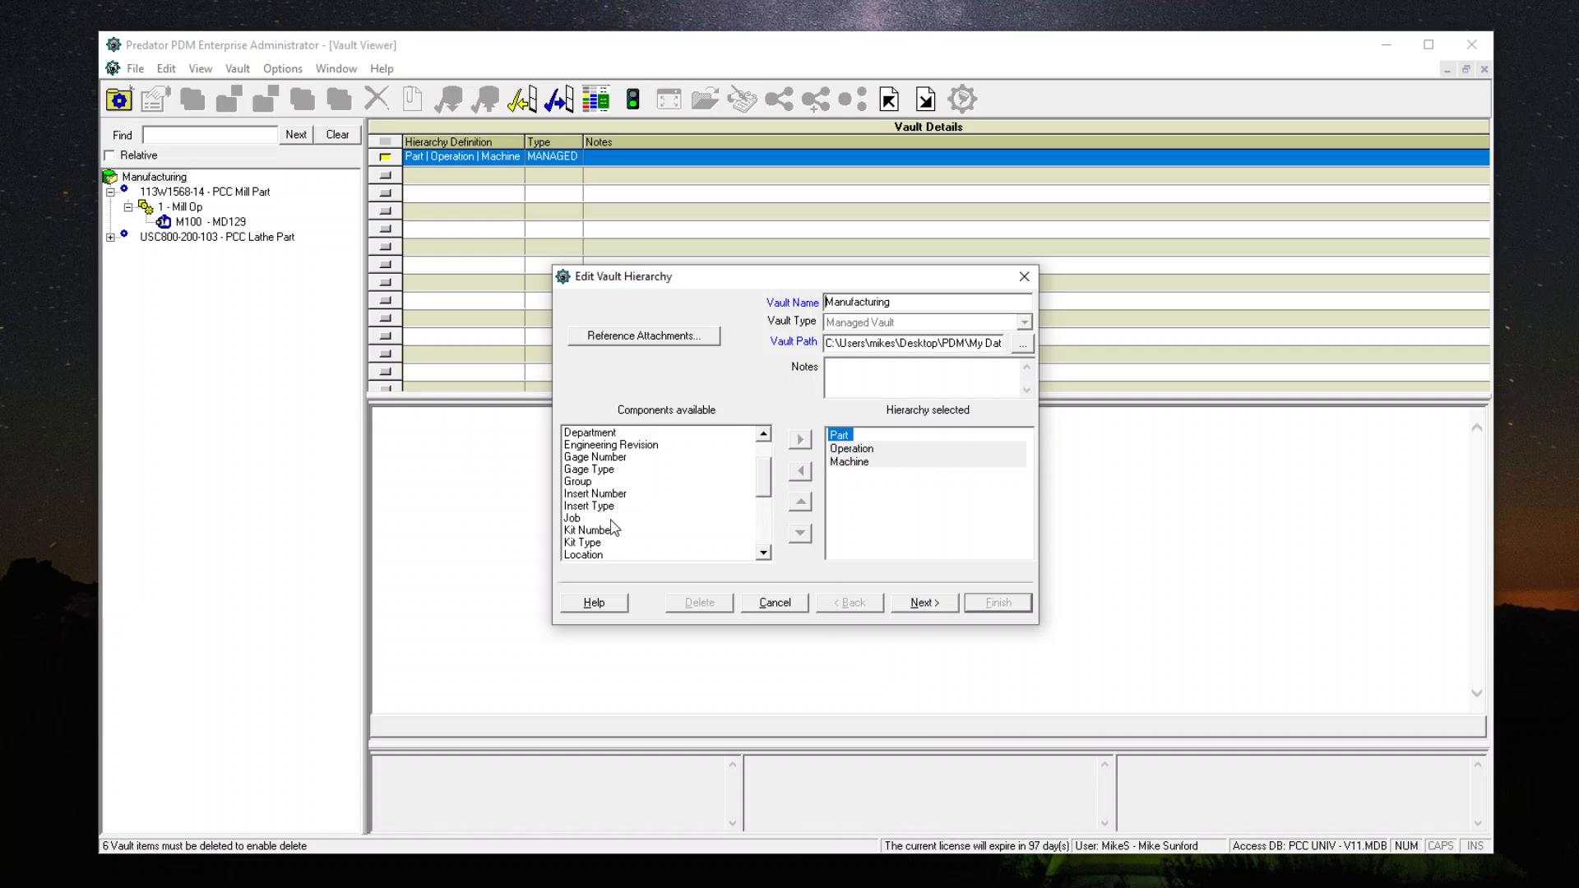
pyautogui.click(587, 519)
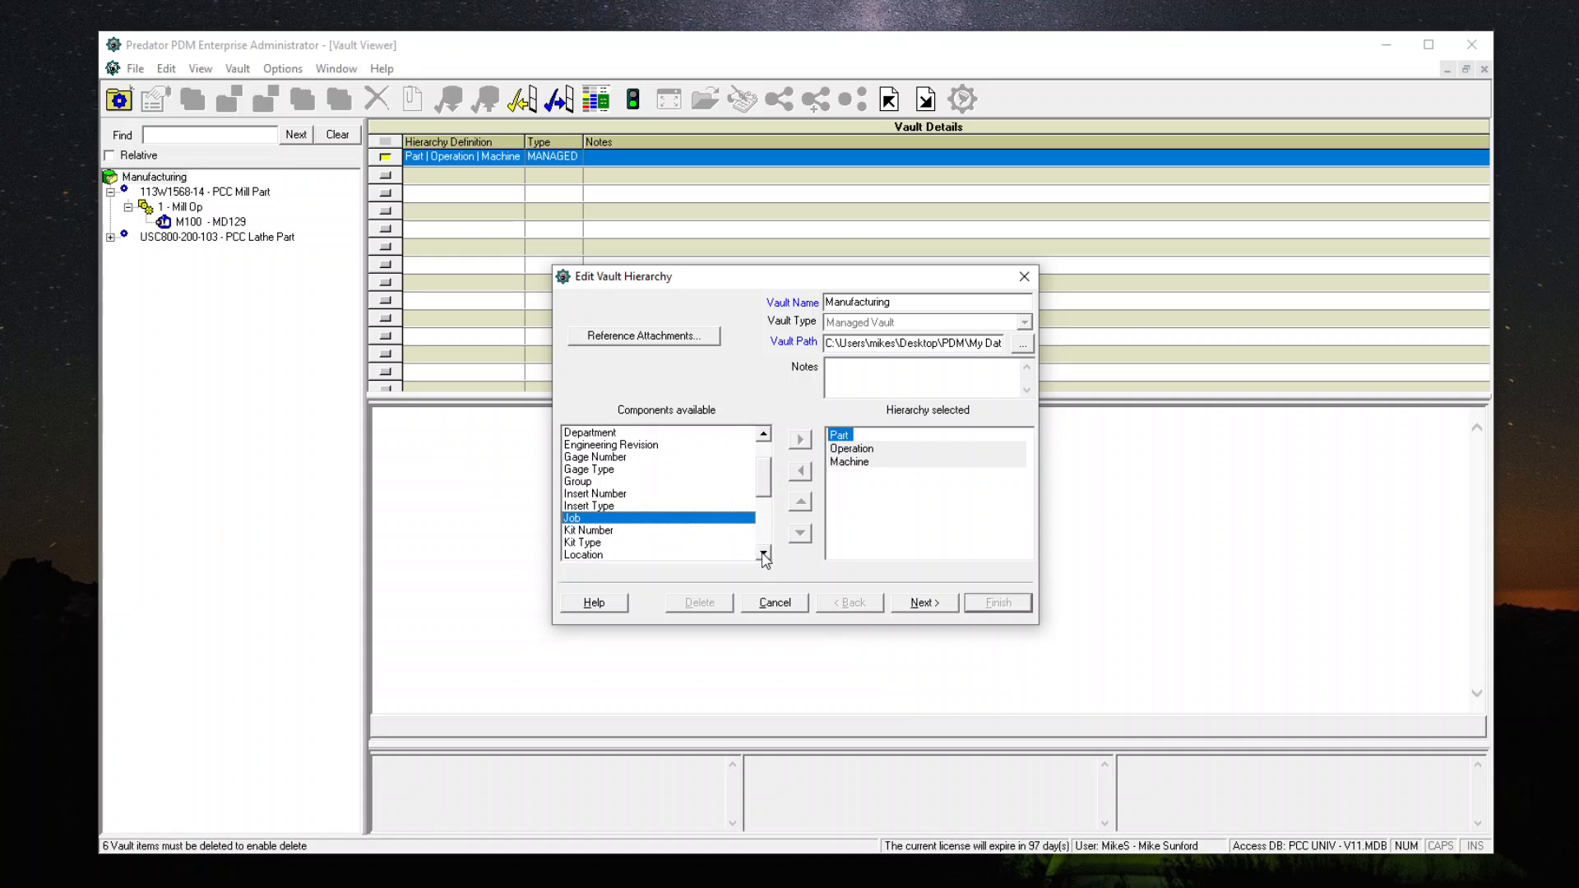
pyautogui.click(764, 554)
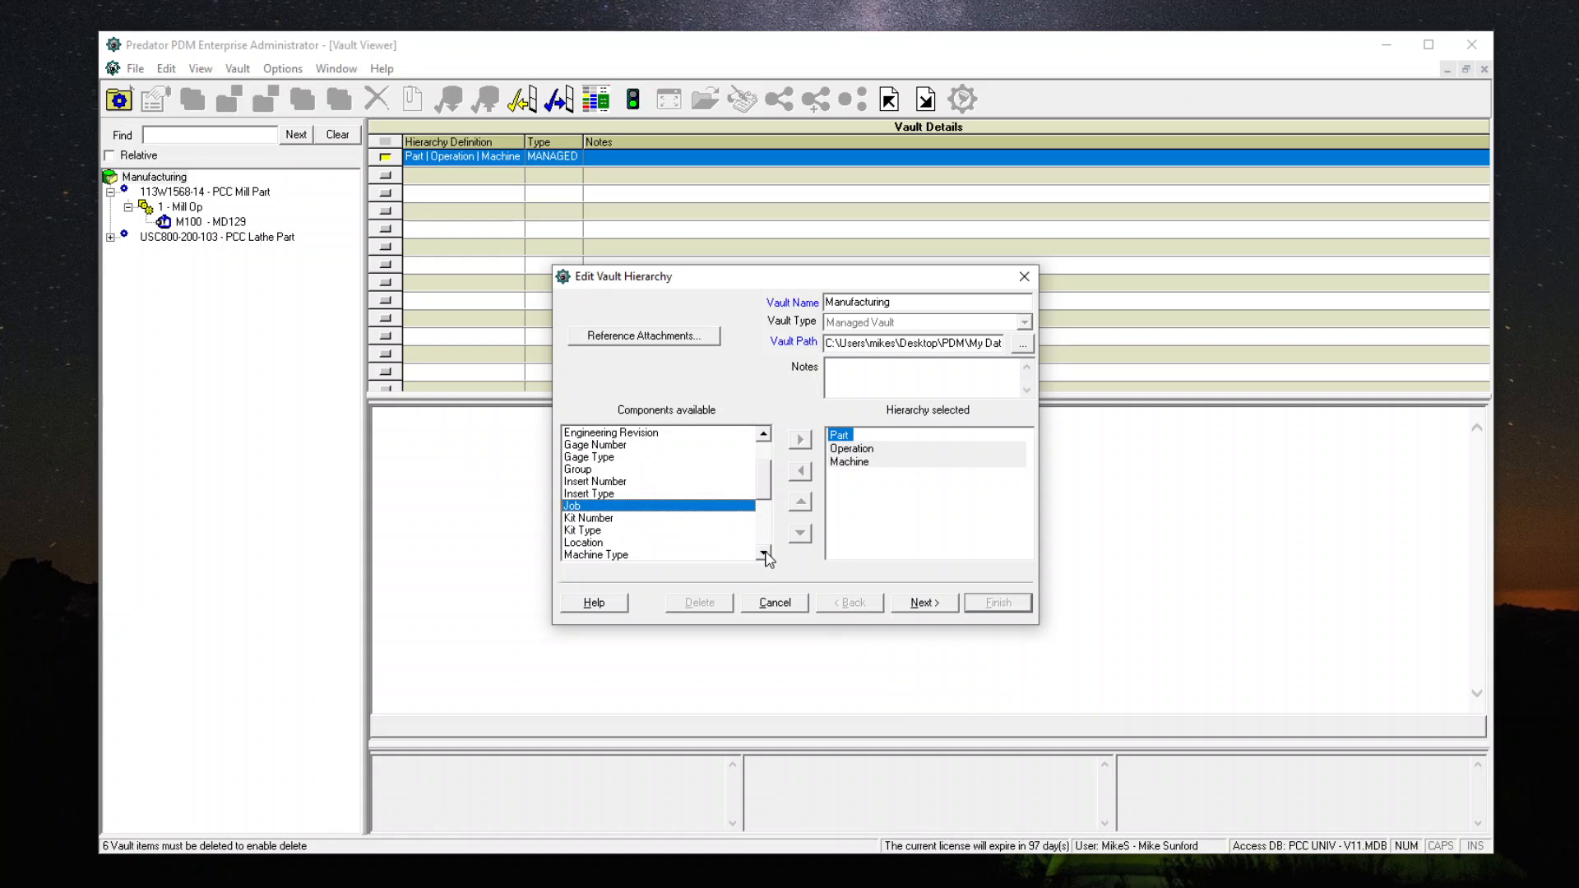
pyautogui.click(764, 553)
pyautogui.click(764, 553)
pyautogui.click(602, 519)
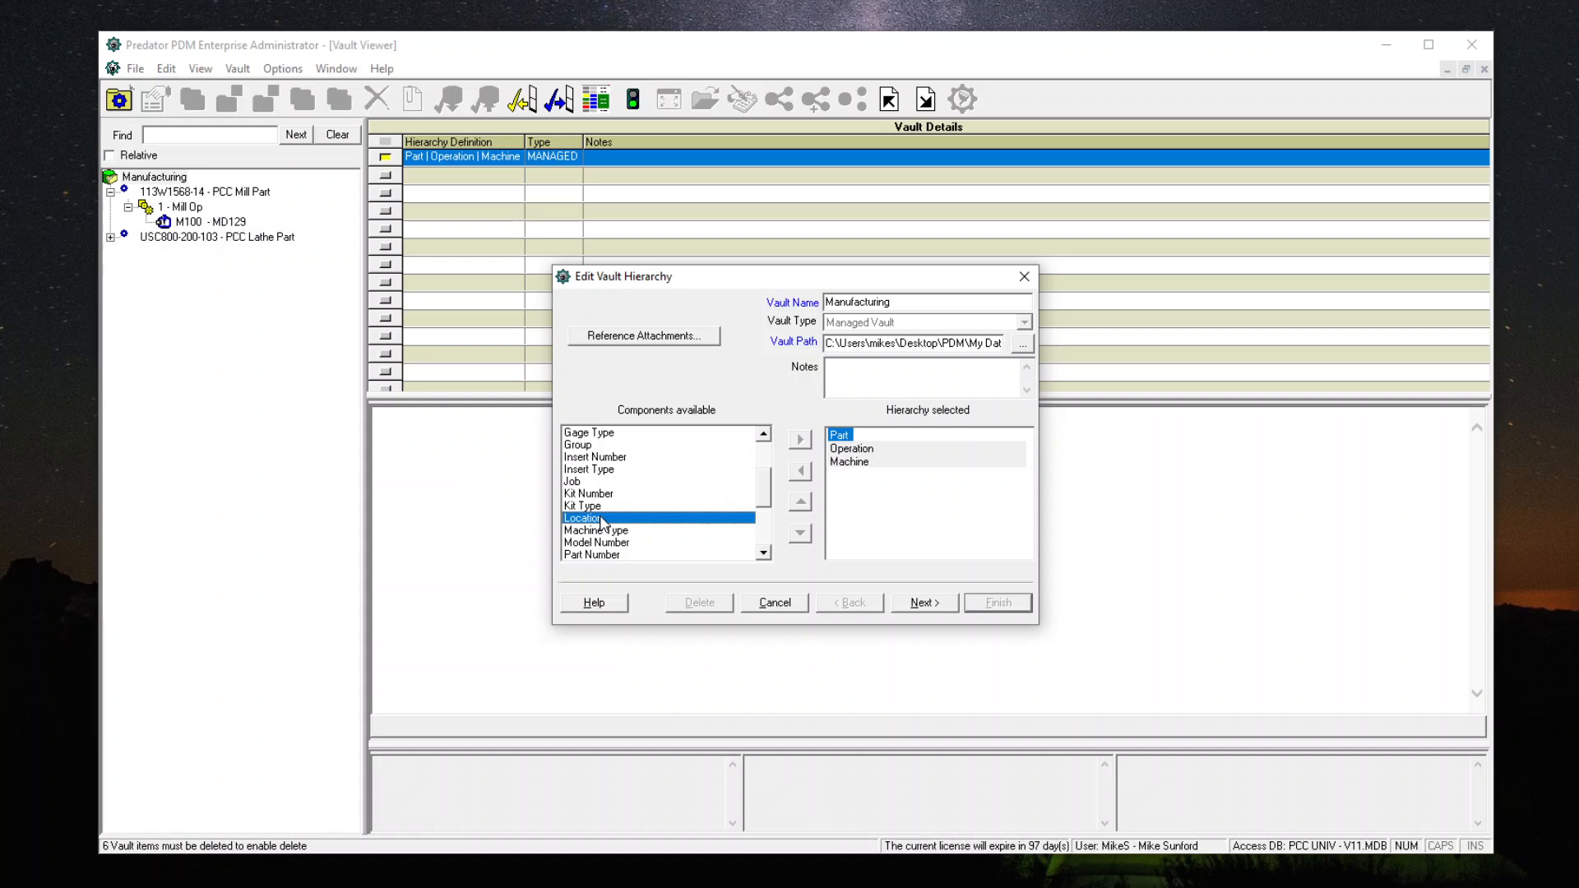
pyautogui.click(621, 534)
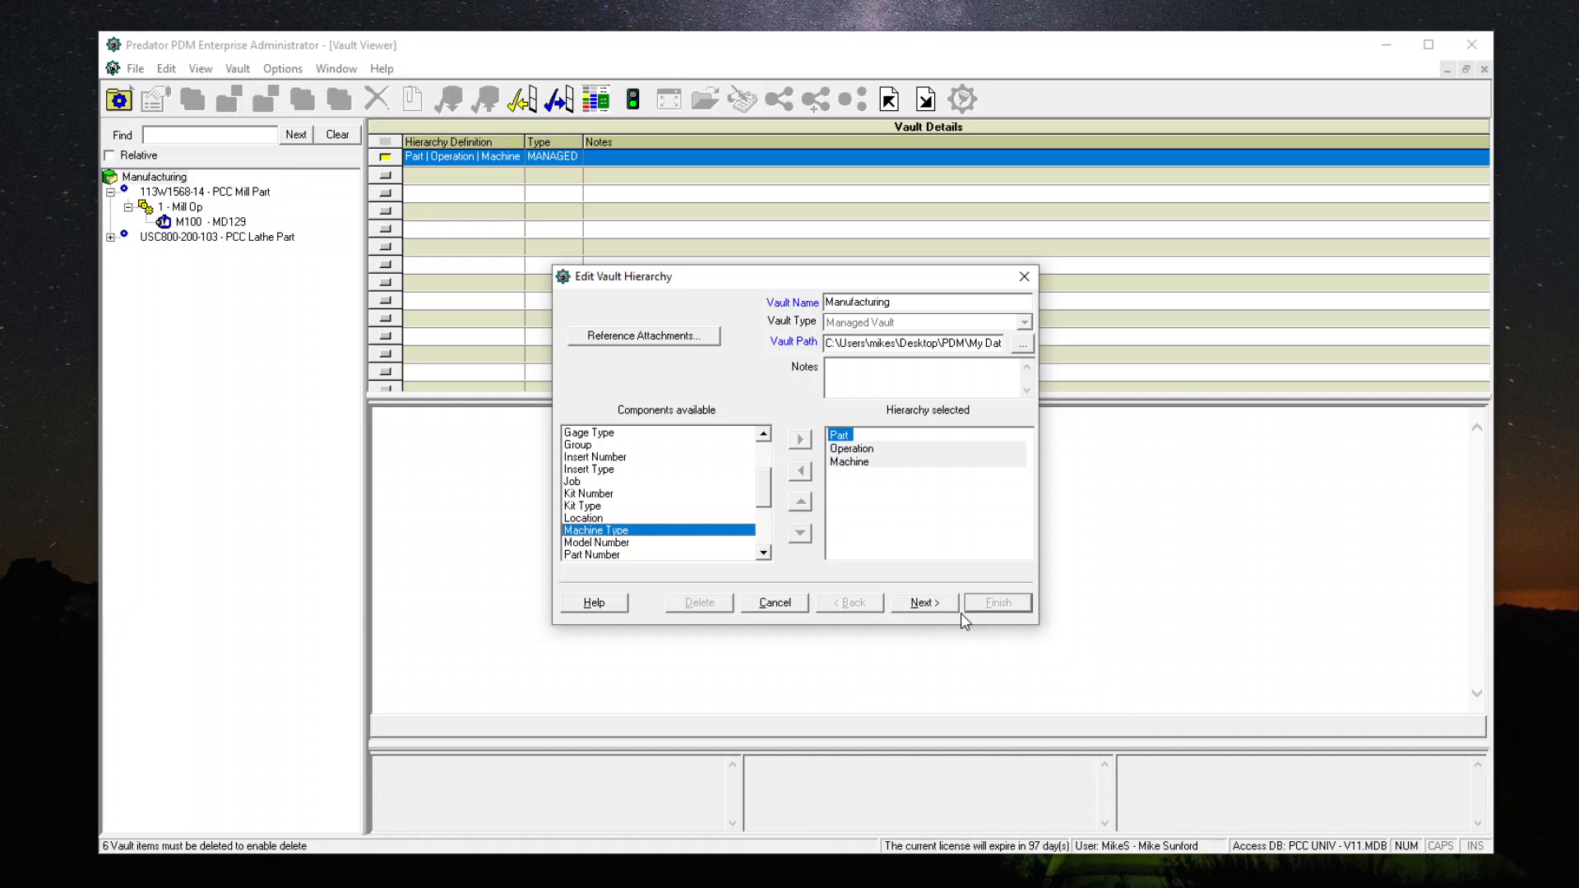
pyautogui.click(790, 605)
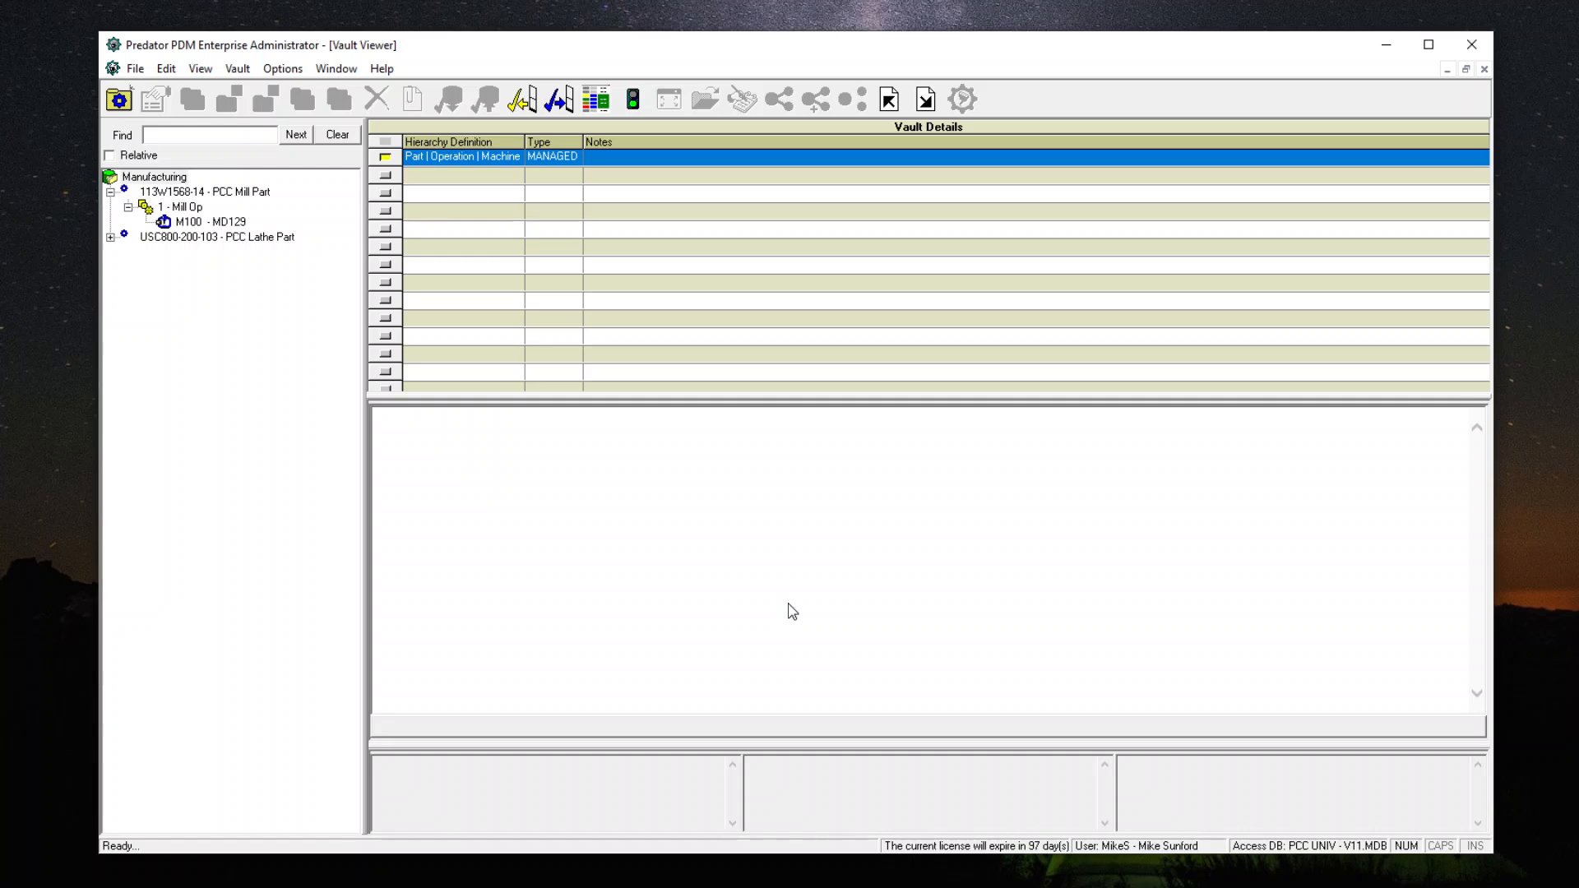
# Step: Return to machine M100 - MD129 under the mill part and review the commands offered for revision D
pyautogui.click(244, 192)
pyautogui.click(199, 222)
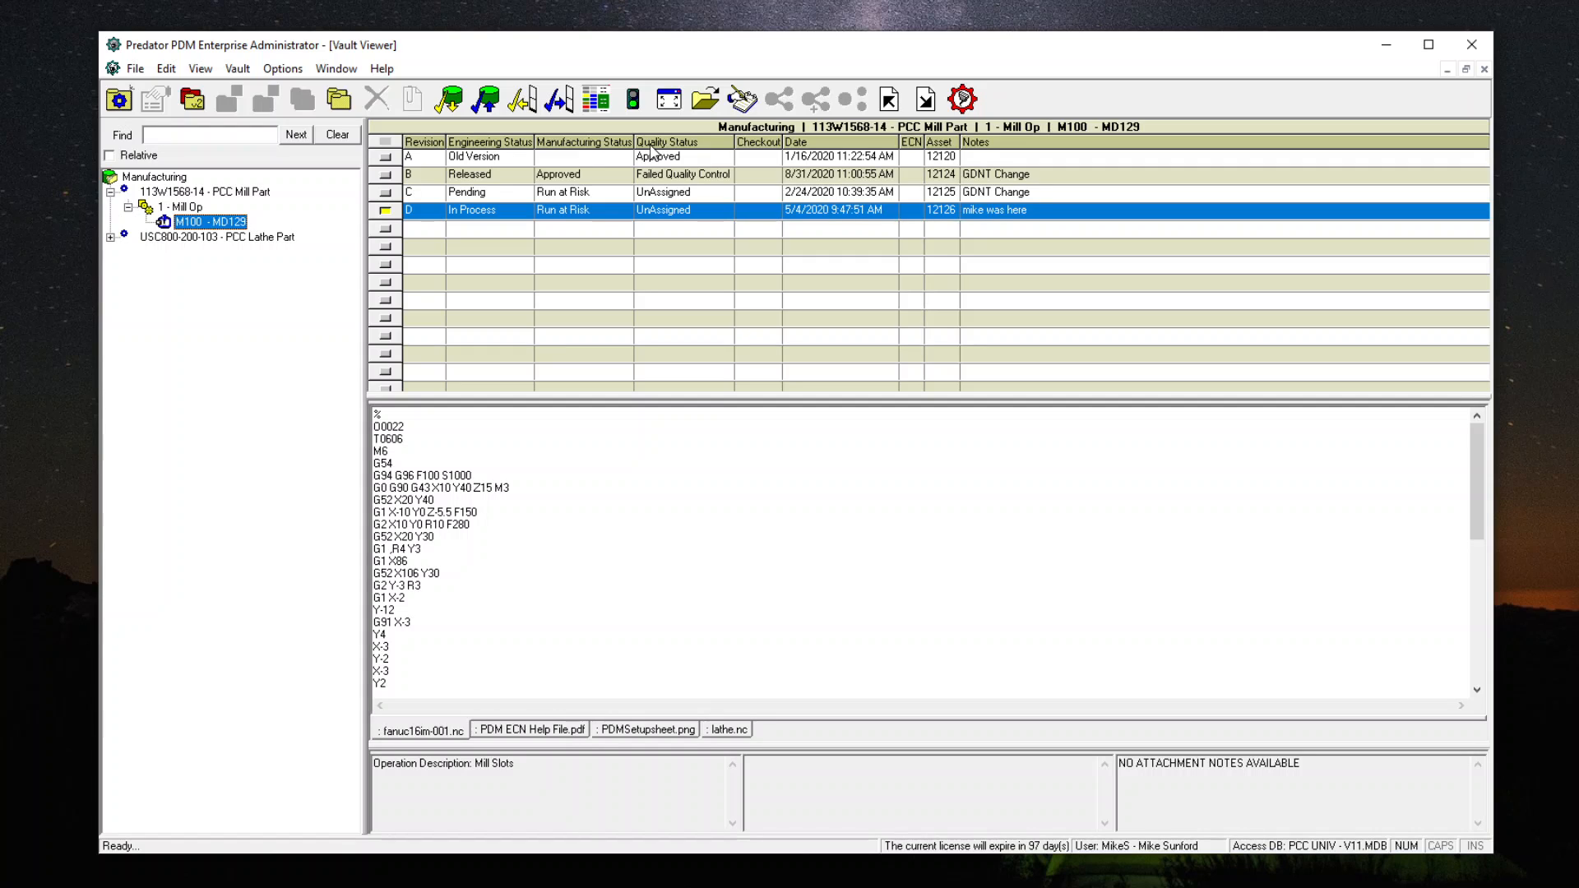
pyautogui.rightClick(459, 218)
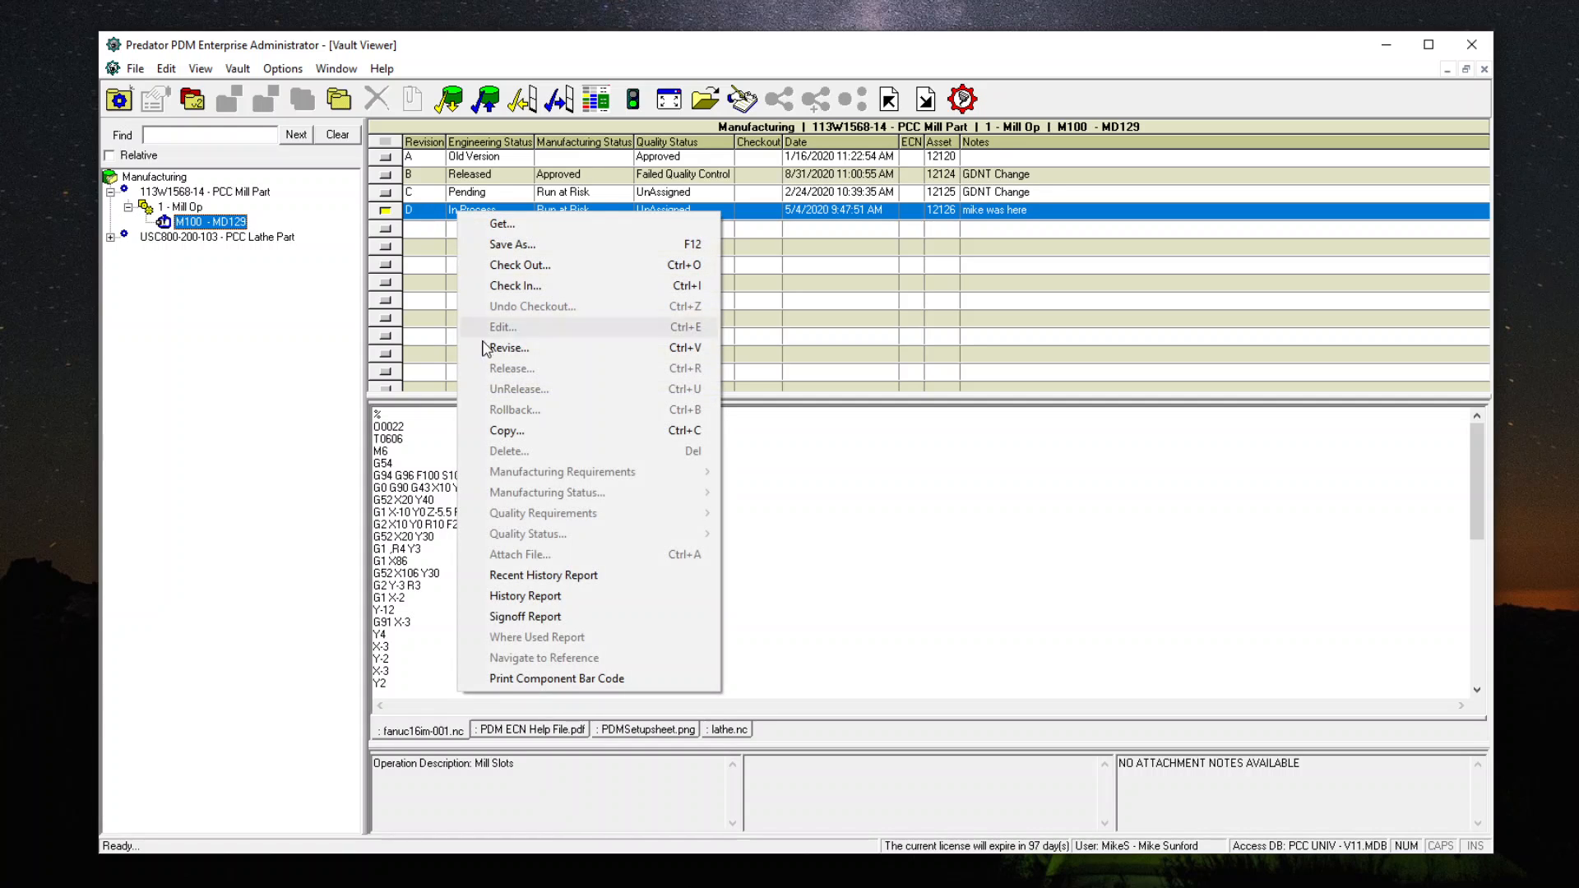
pyautogui.click(185, 362)
# Step: Expand PCC Lathe Part USC800-200-103 through operation 2 - Turn Op and show the revisions of machine M120 - TC39
pyautogui.click(181, 191)
pyautogui.click(186, 238)
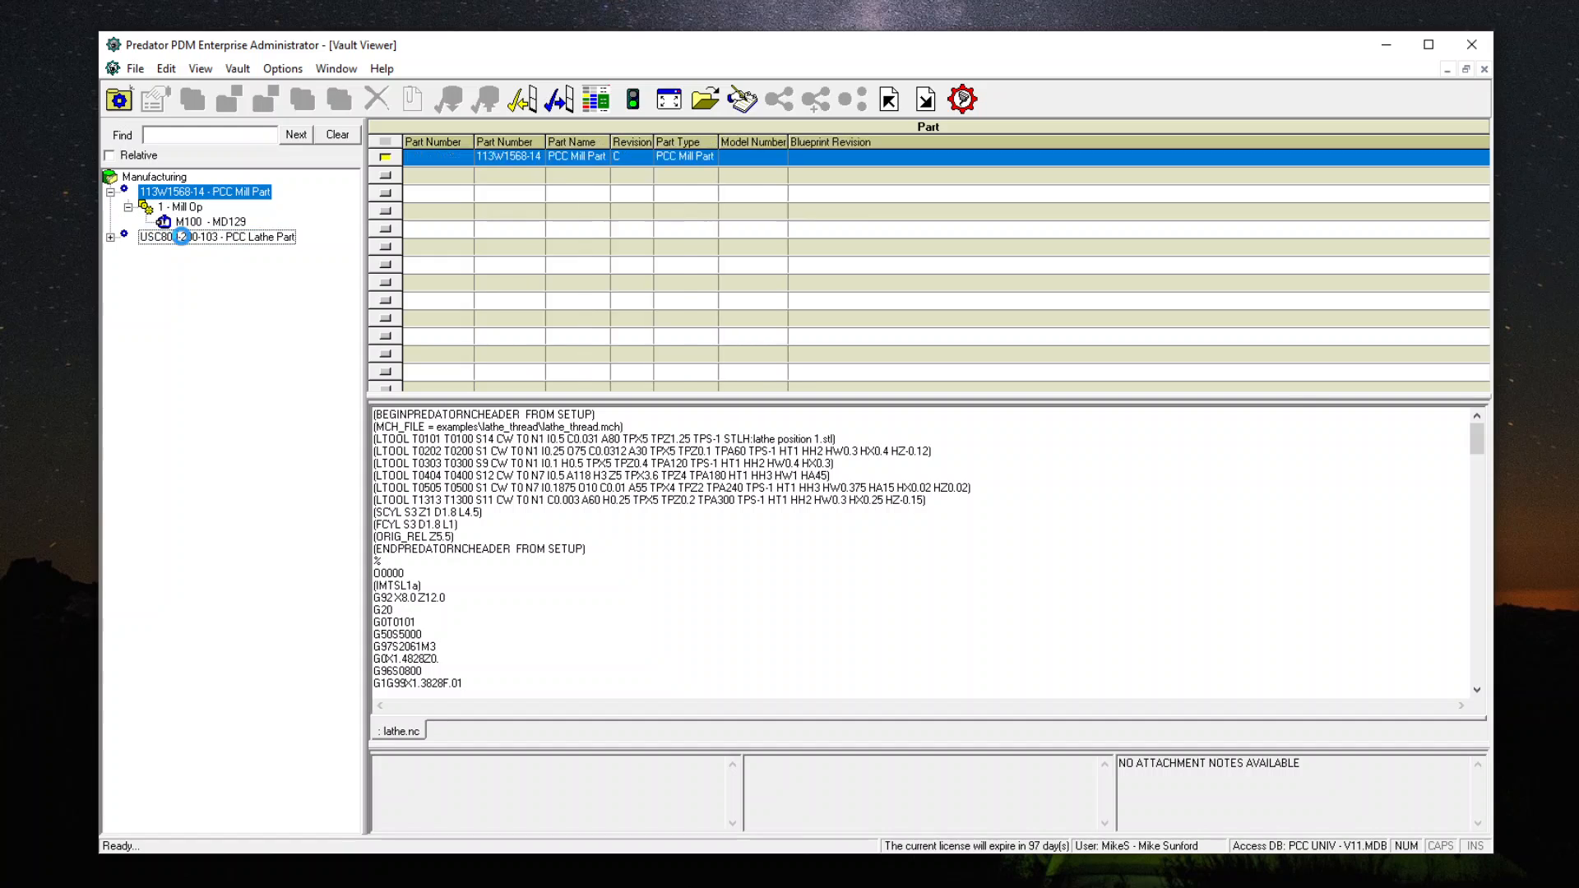
pyautogui.click(110, 237)
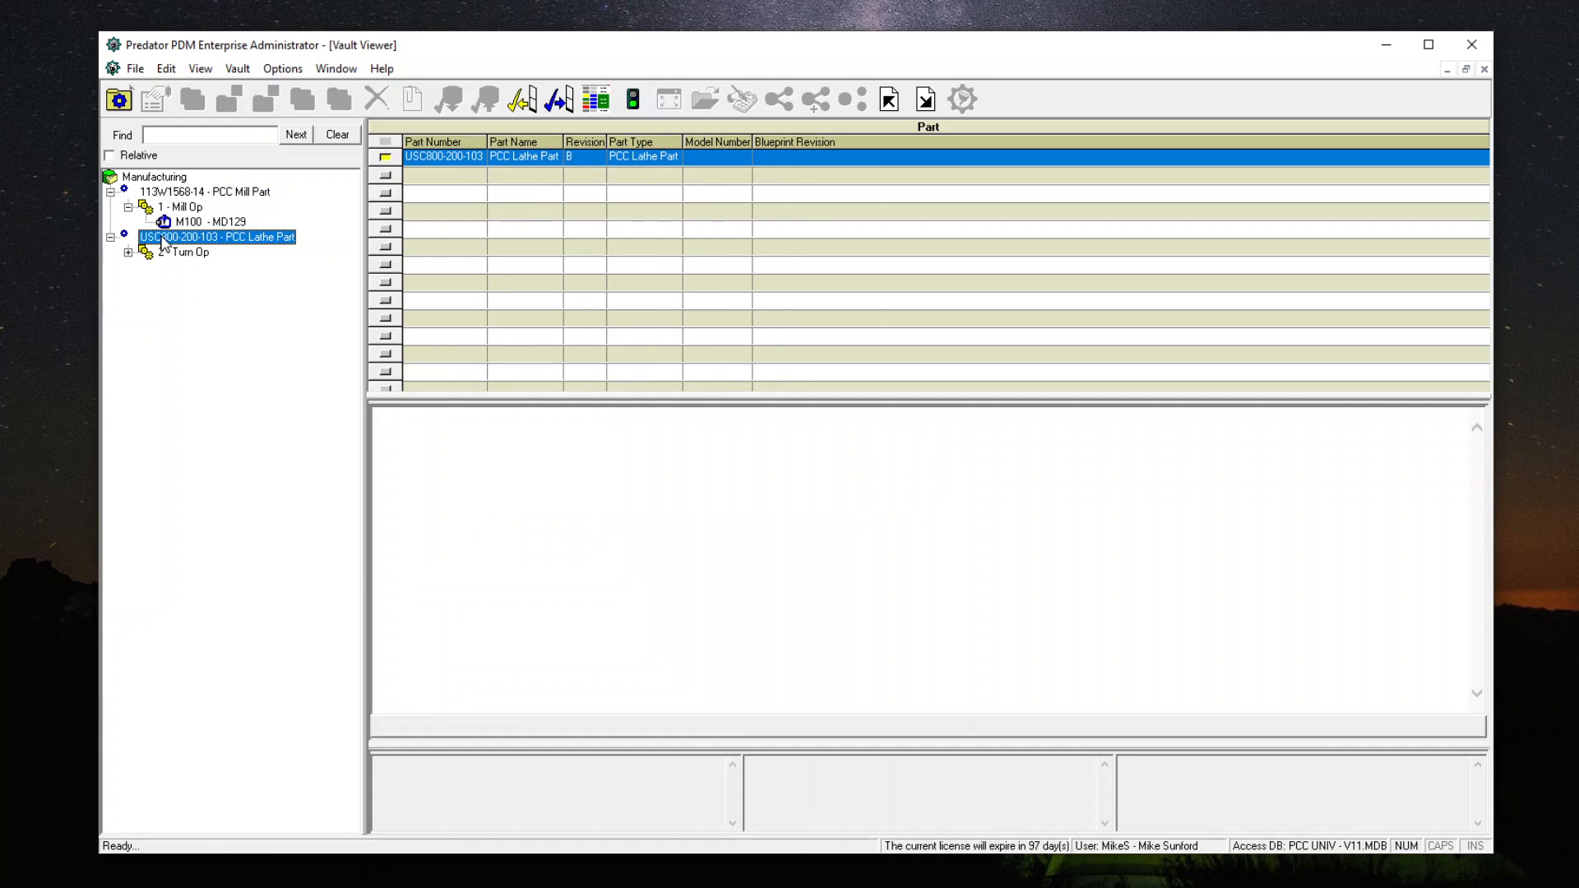
pyautogui.click(128, 252)
pyautogui.click(191, 267)
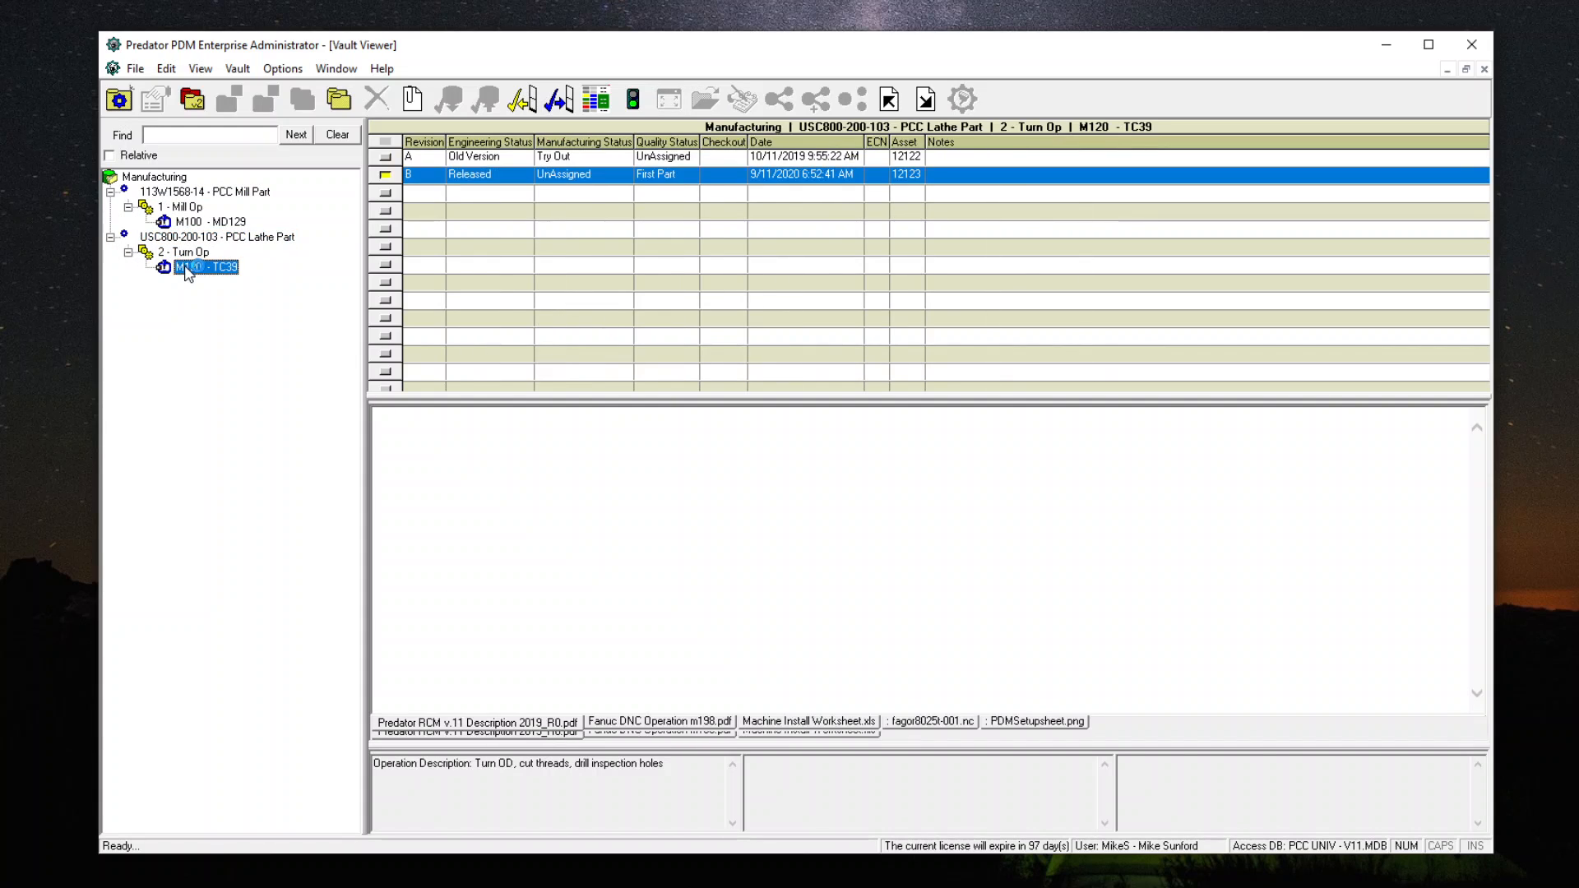
# Step: Review the manufacturing status choices offered for revision B of M120 - TC39 without assigning one
pyautogui.rightClick(453, 174)
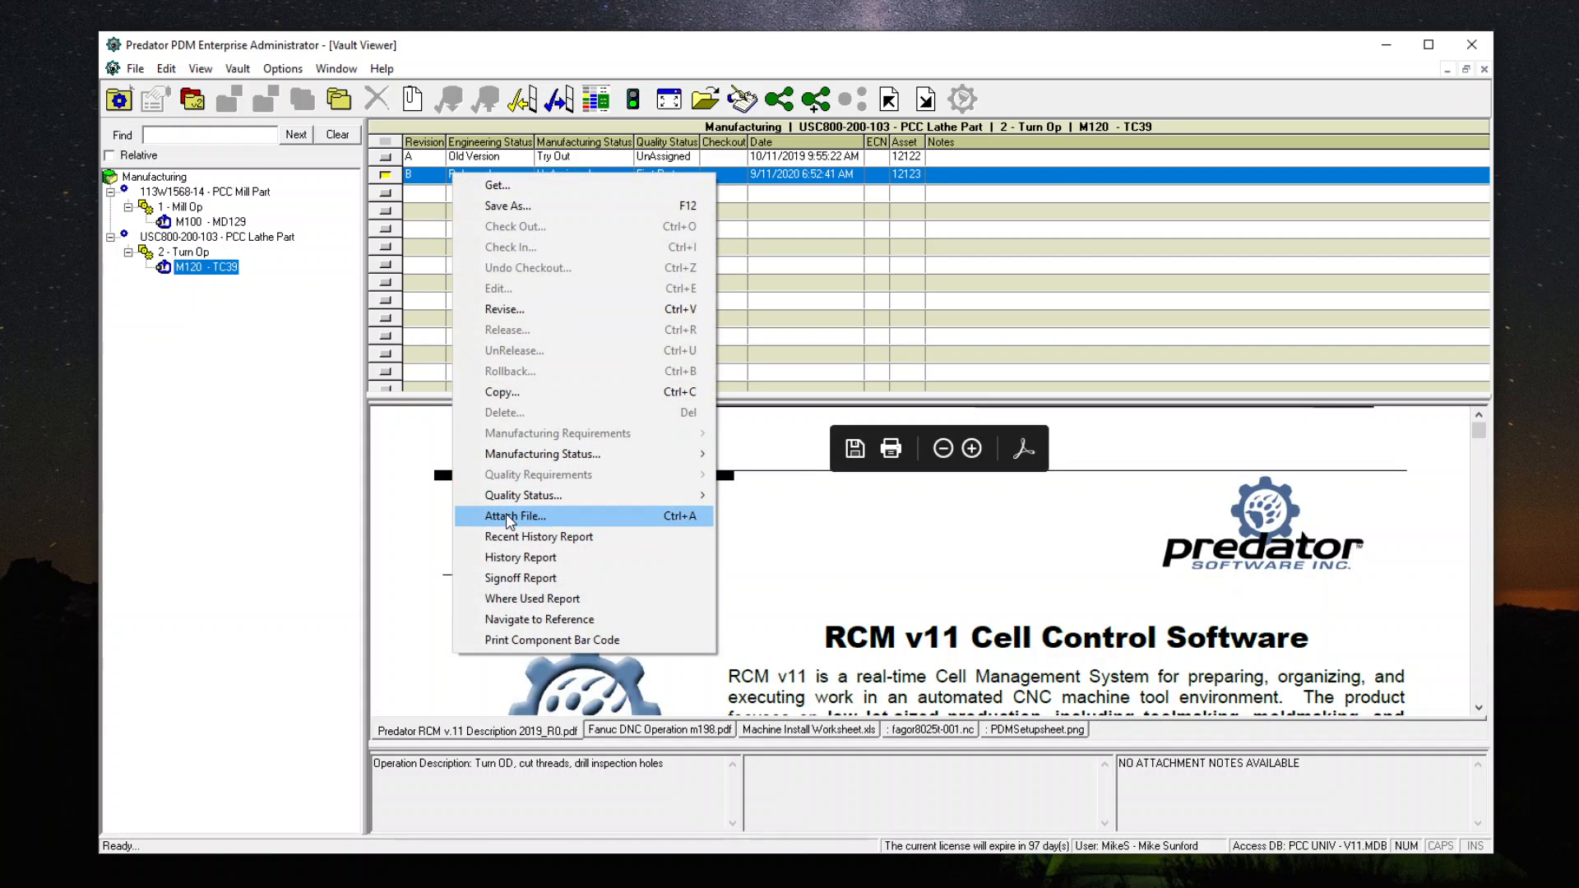
pyautogui.moveTo(526, 461)
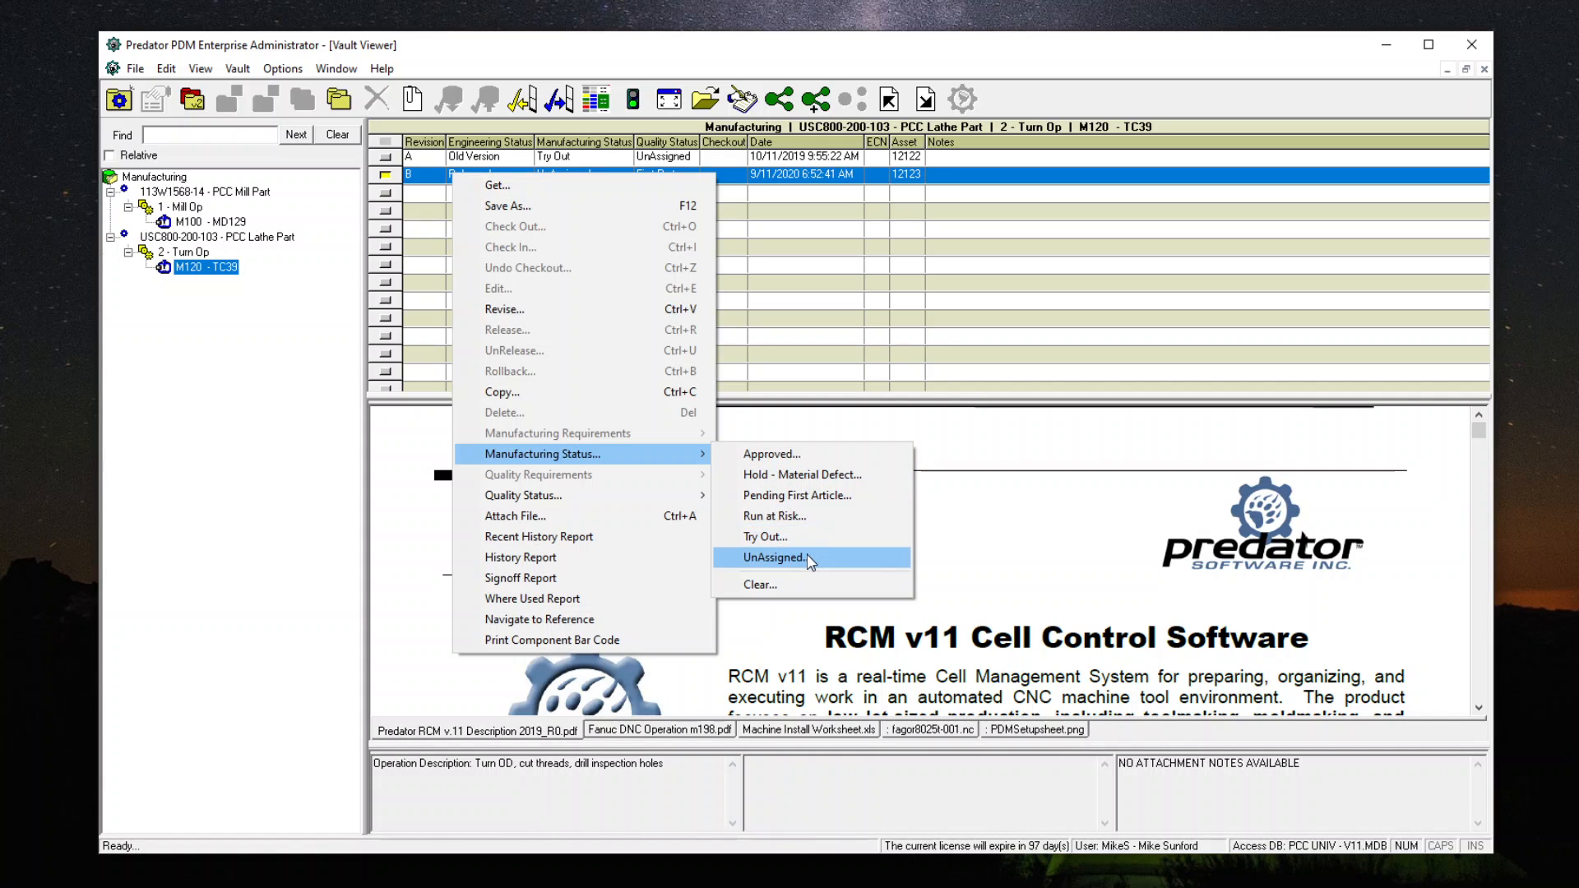
pyautogui.click(264, 374)
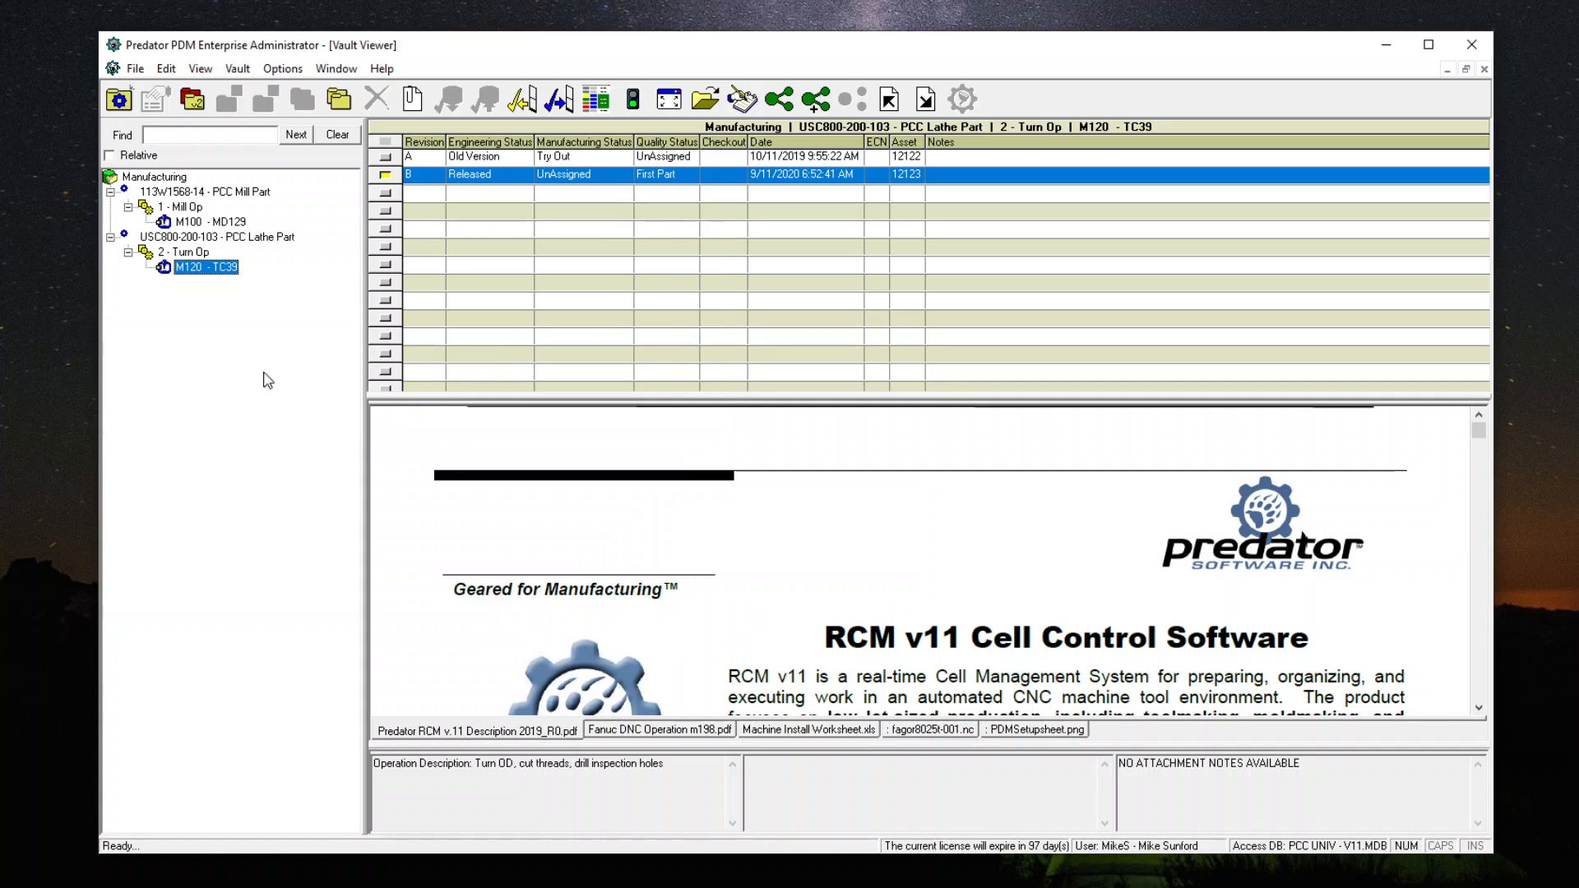
# Step: Close the Vault Viewer and return to the main process diagram
pyautogui.click(238, 69)
pyautogui.click(242, 409)
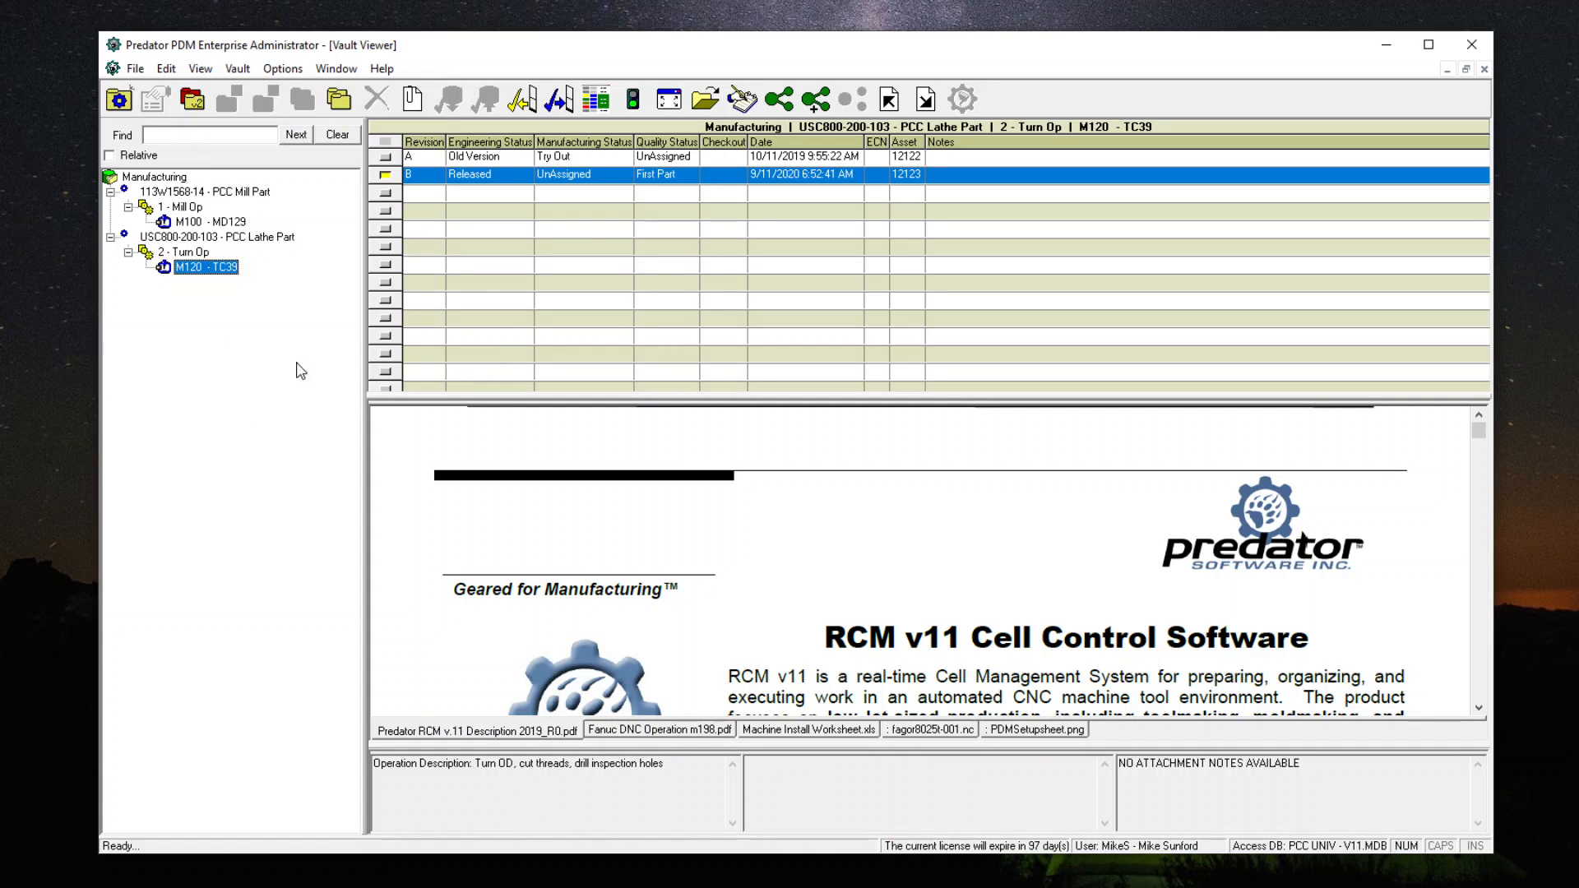
pyautogui.click(1485, 69)
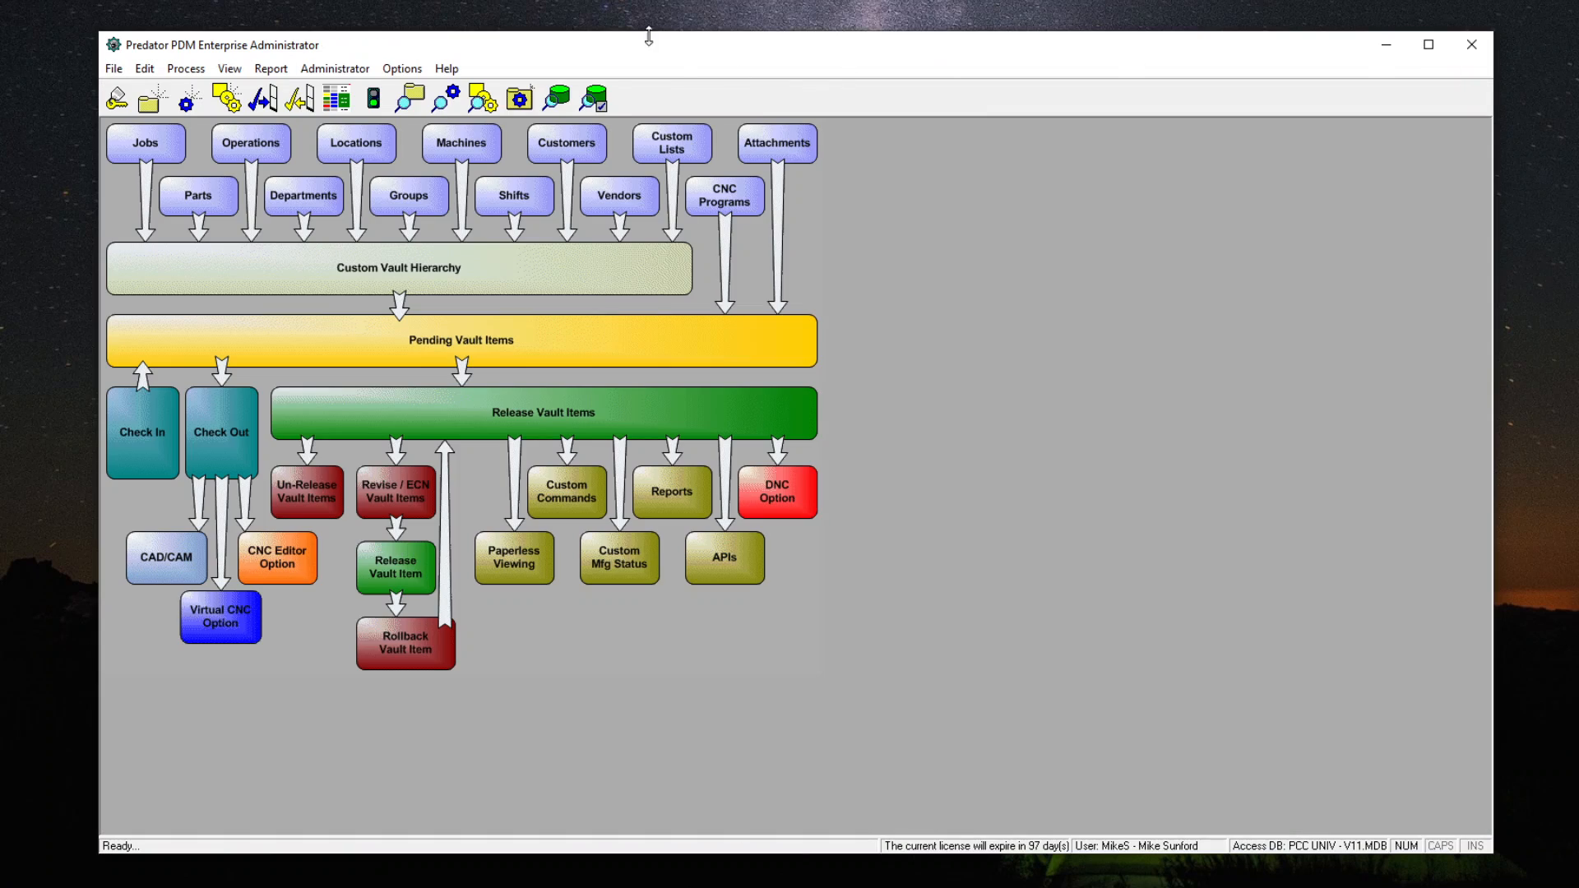
# Step: Open the list of defined manufacturing statuses among the viewable components
pyautogui.click(229, 69)
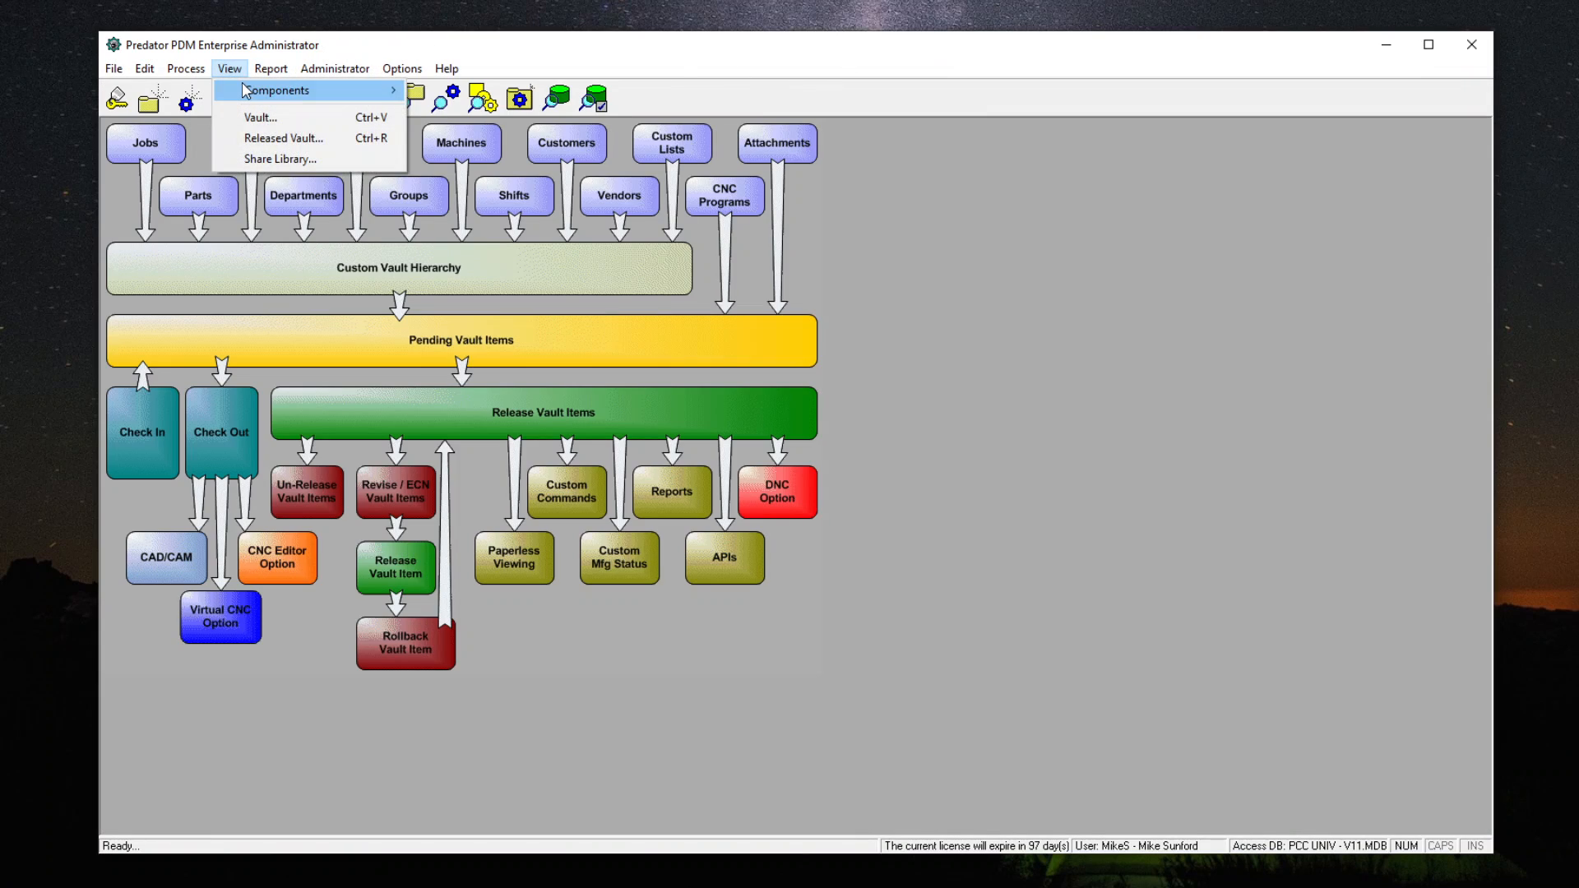
pyautogui.moveTo(245, 91)
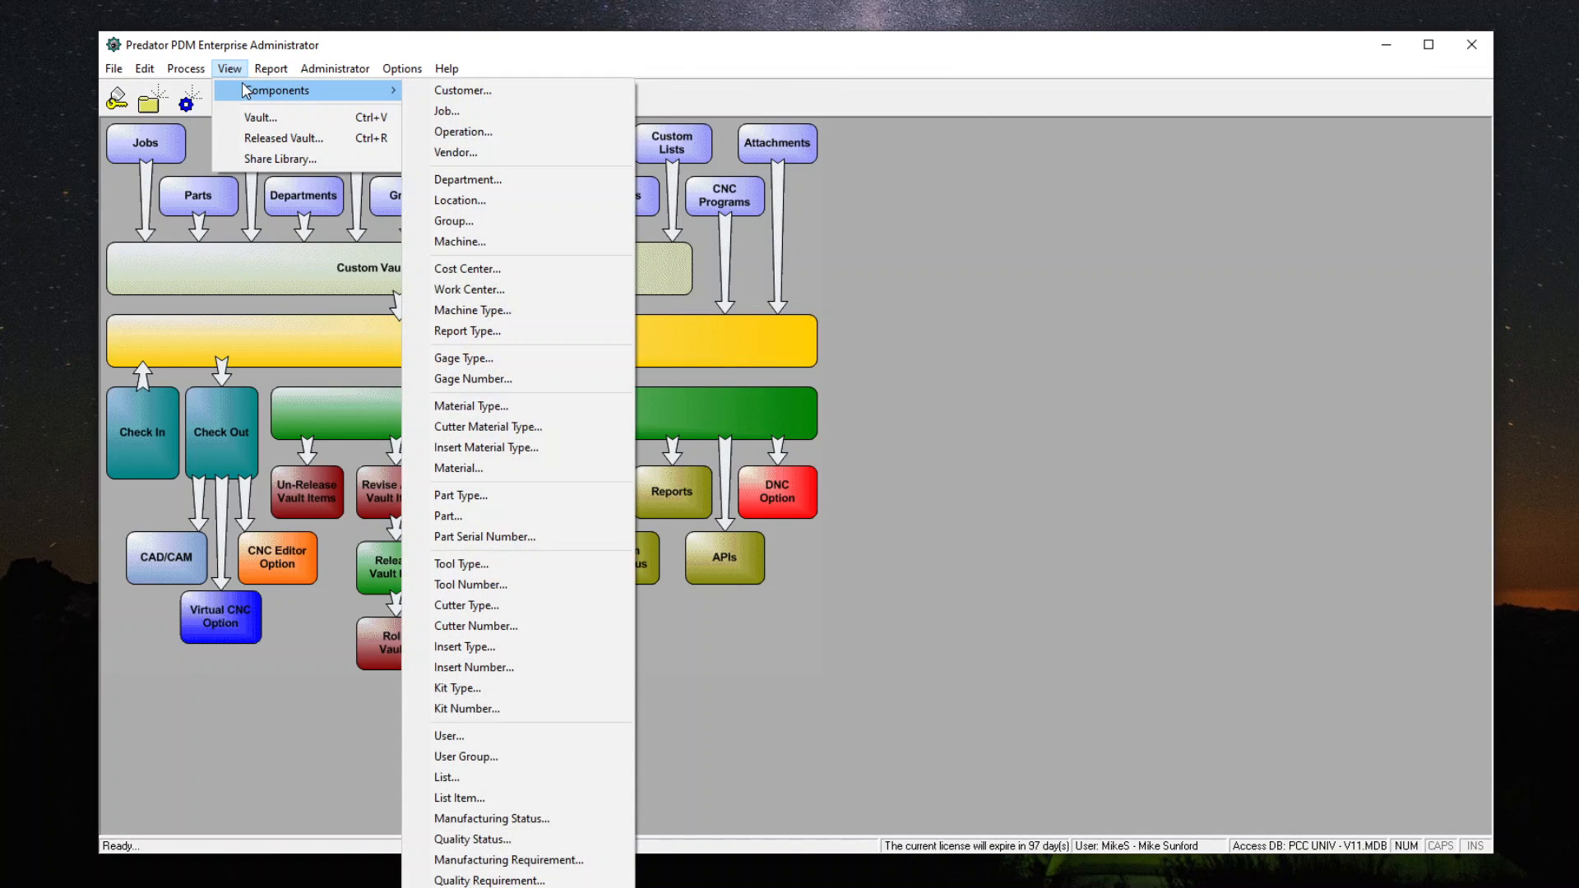
pyautogui.click(511, 818)
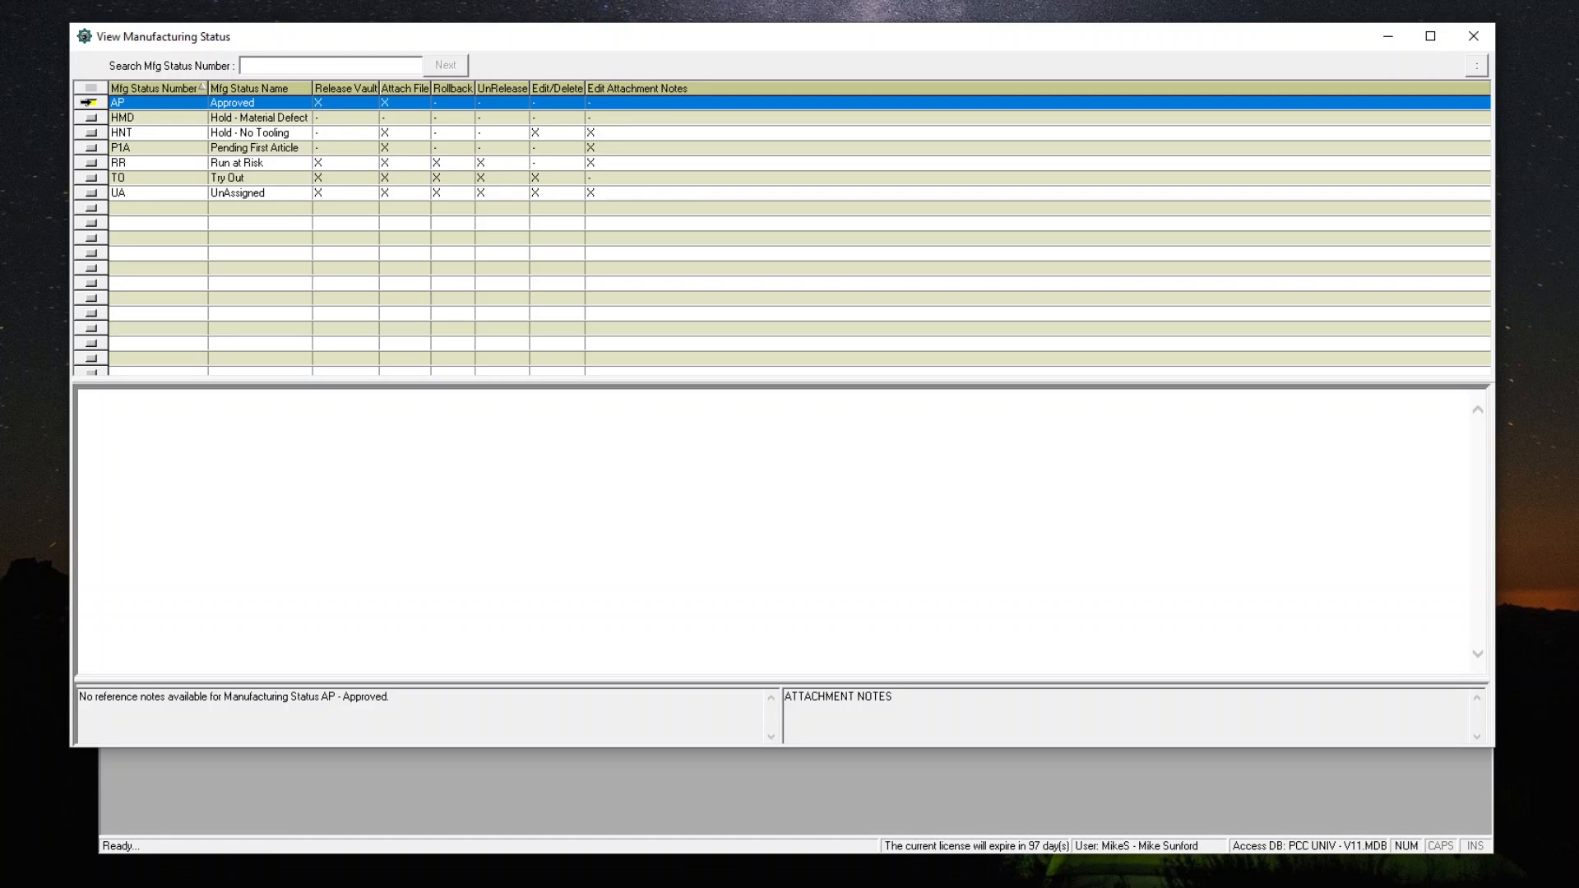
# Step: Start a new manufacturing status, check the report of existing statuses, and close the report
pyautogui.rightClick(89, 103)
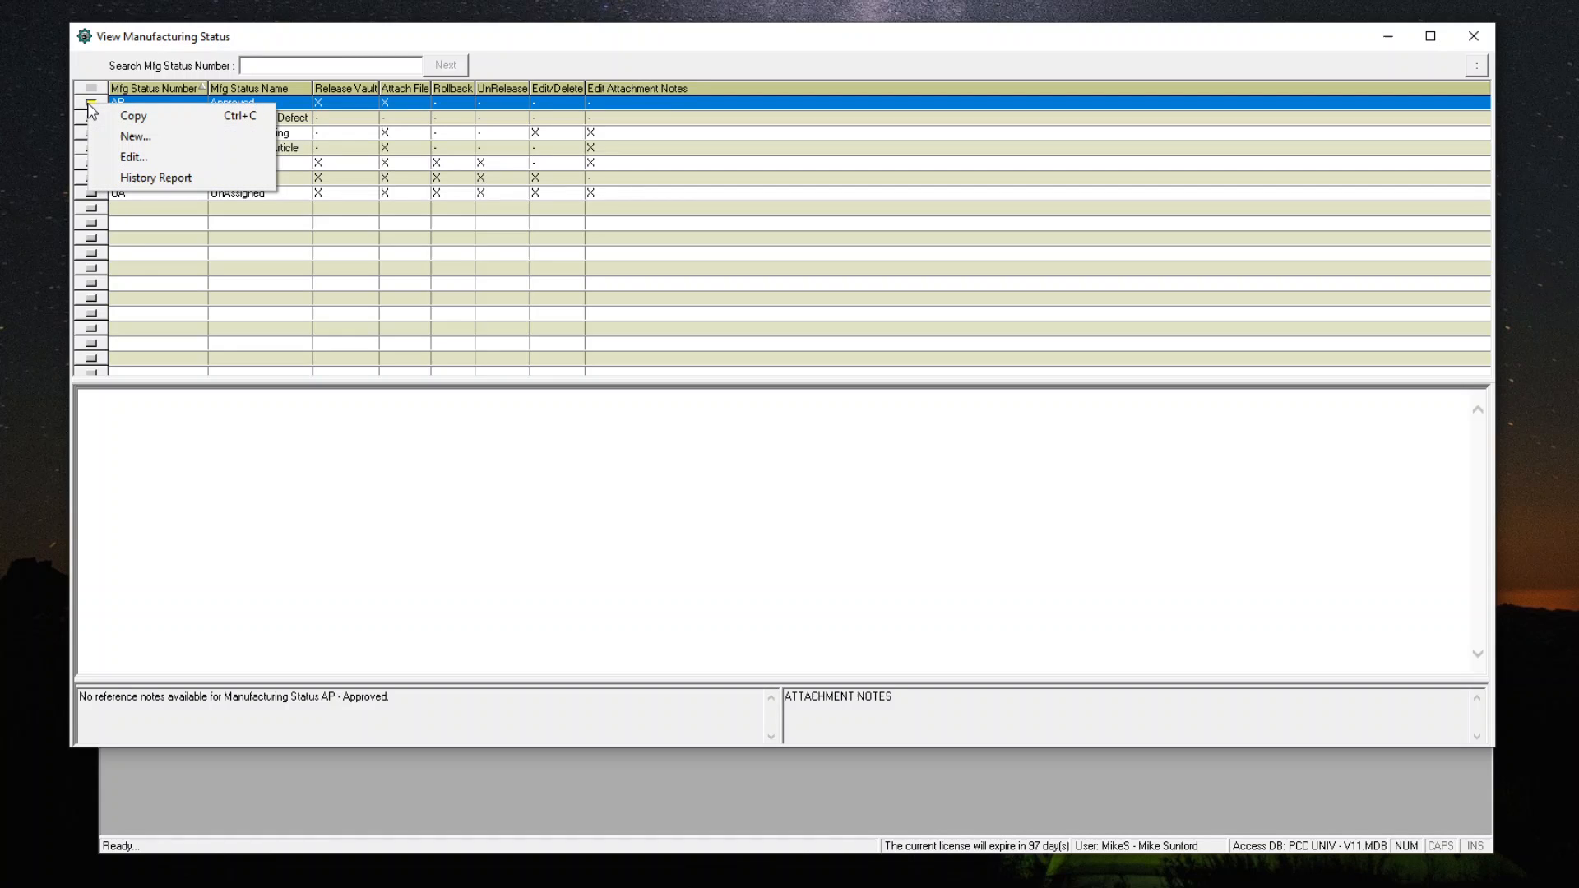
pyautogui.click(138, 136)
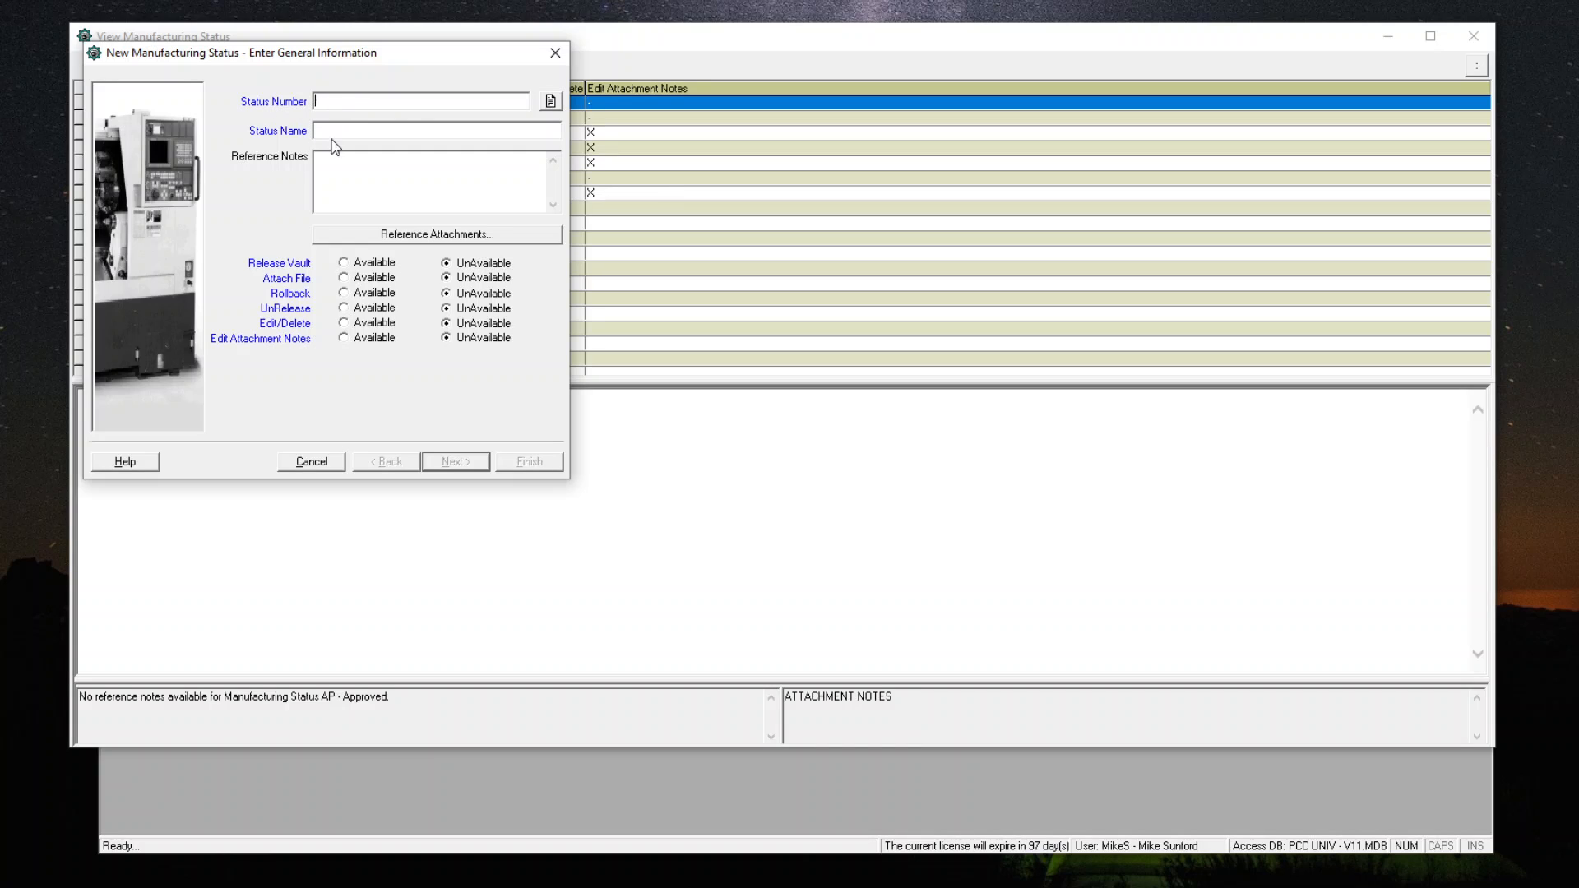
pyautogui.click(550, 100)
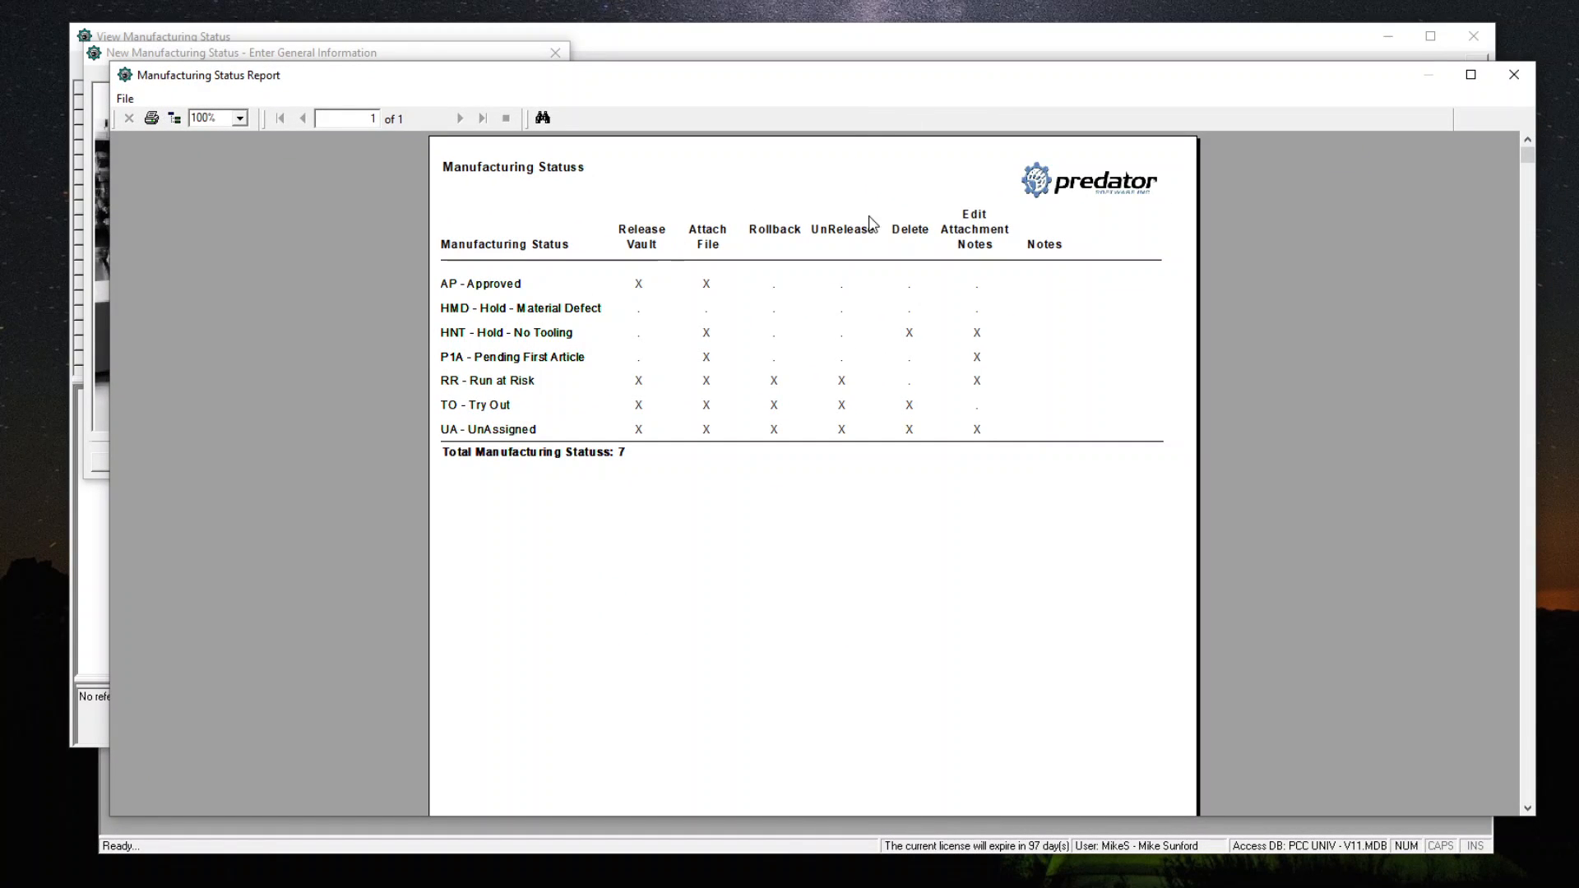
pyautogui.click(1527, 78)
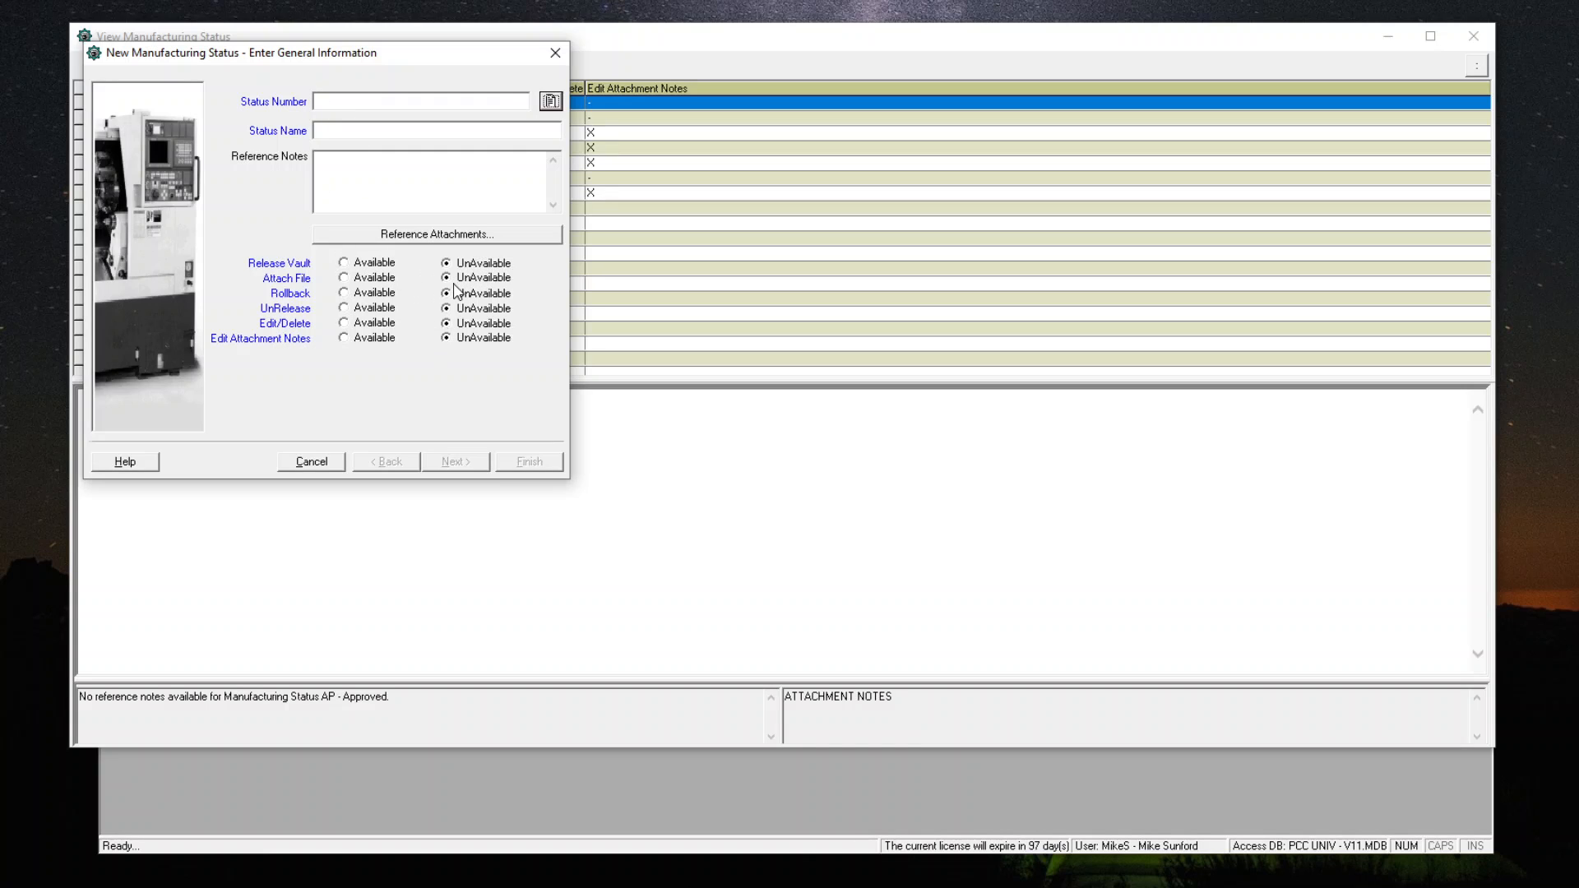
# Step: Open the help topic for the New Manufacturing Status wizard and read through its field descriptions and steps
pyautogui.click(133, 465)
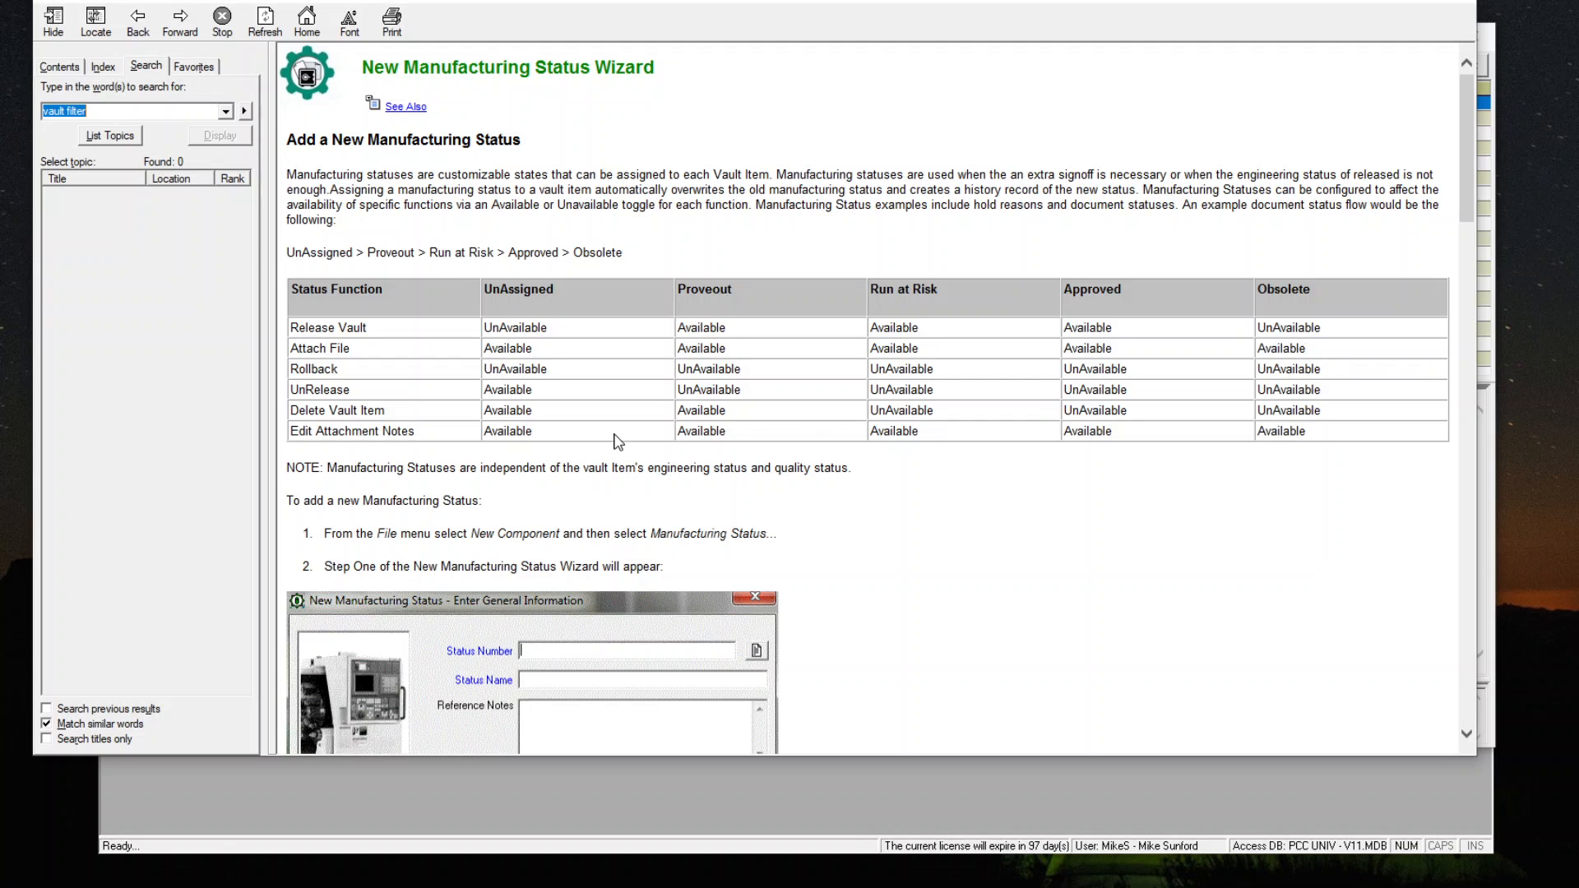
pyautogui.scroll(-8, 576, 363)
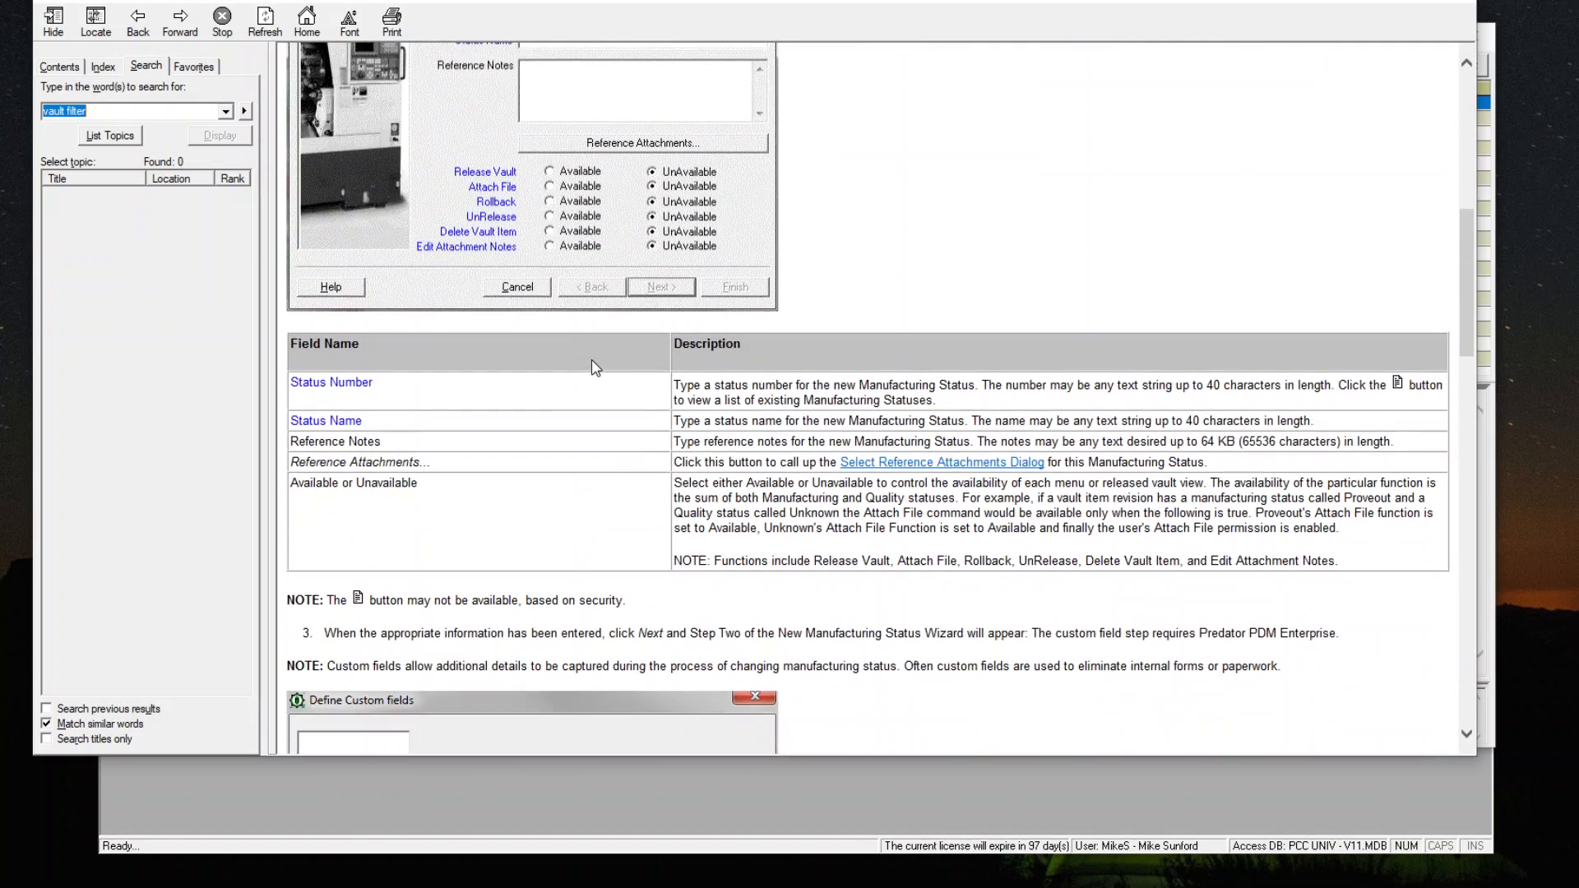
pyautogui.scroll(-6, 595, 368)
pyautogui.scroll(-13, 592, 369)
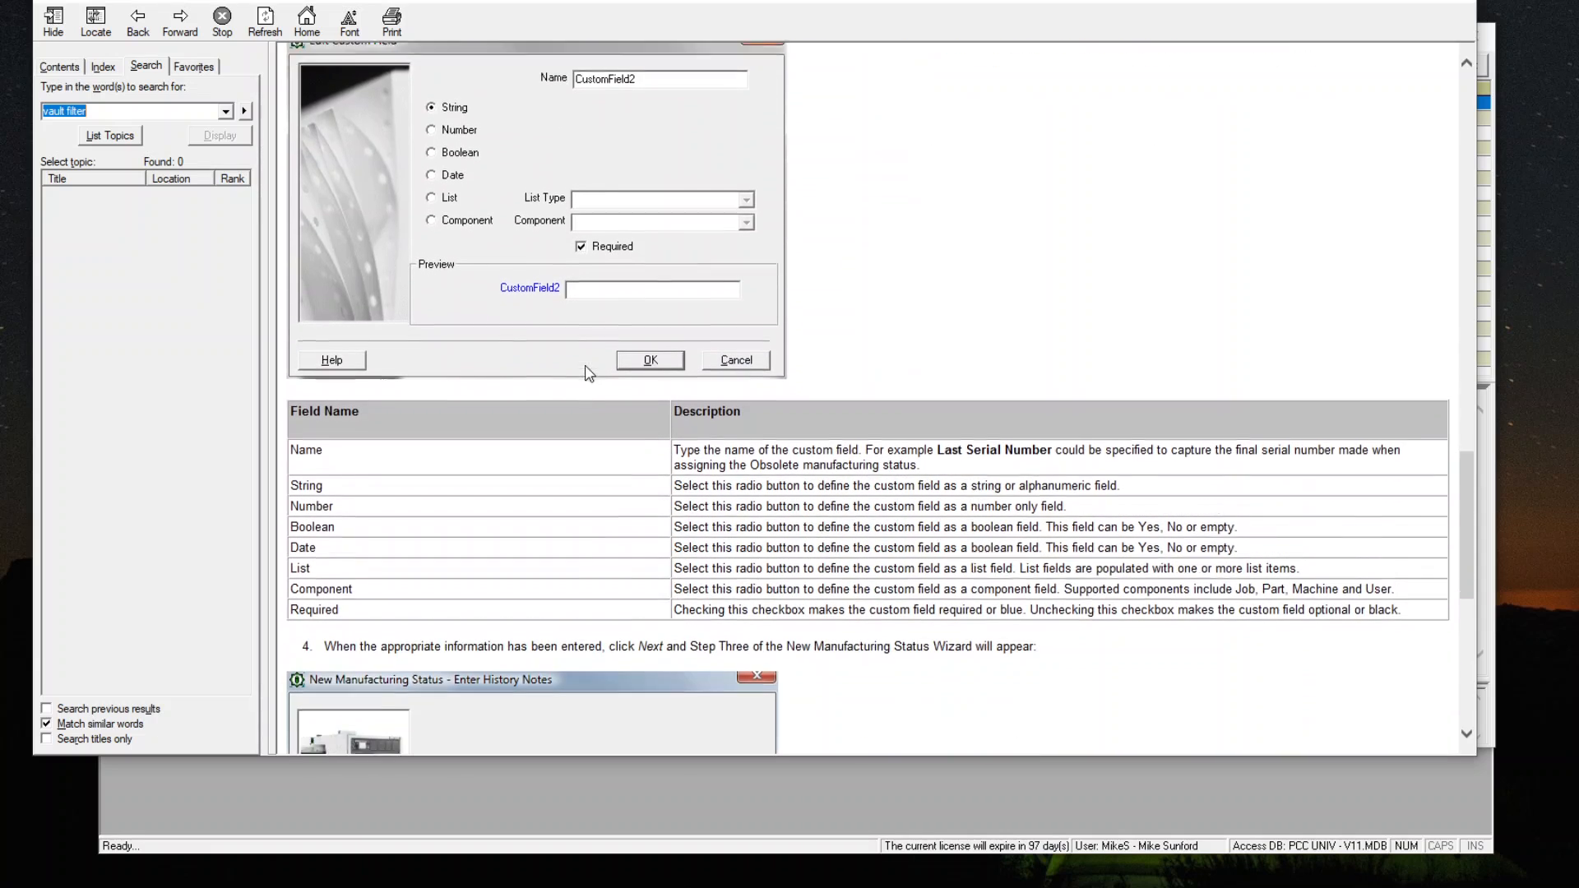
pyautogui.scroll(-2, 588, 374)
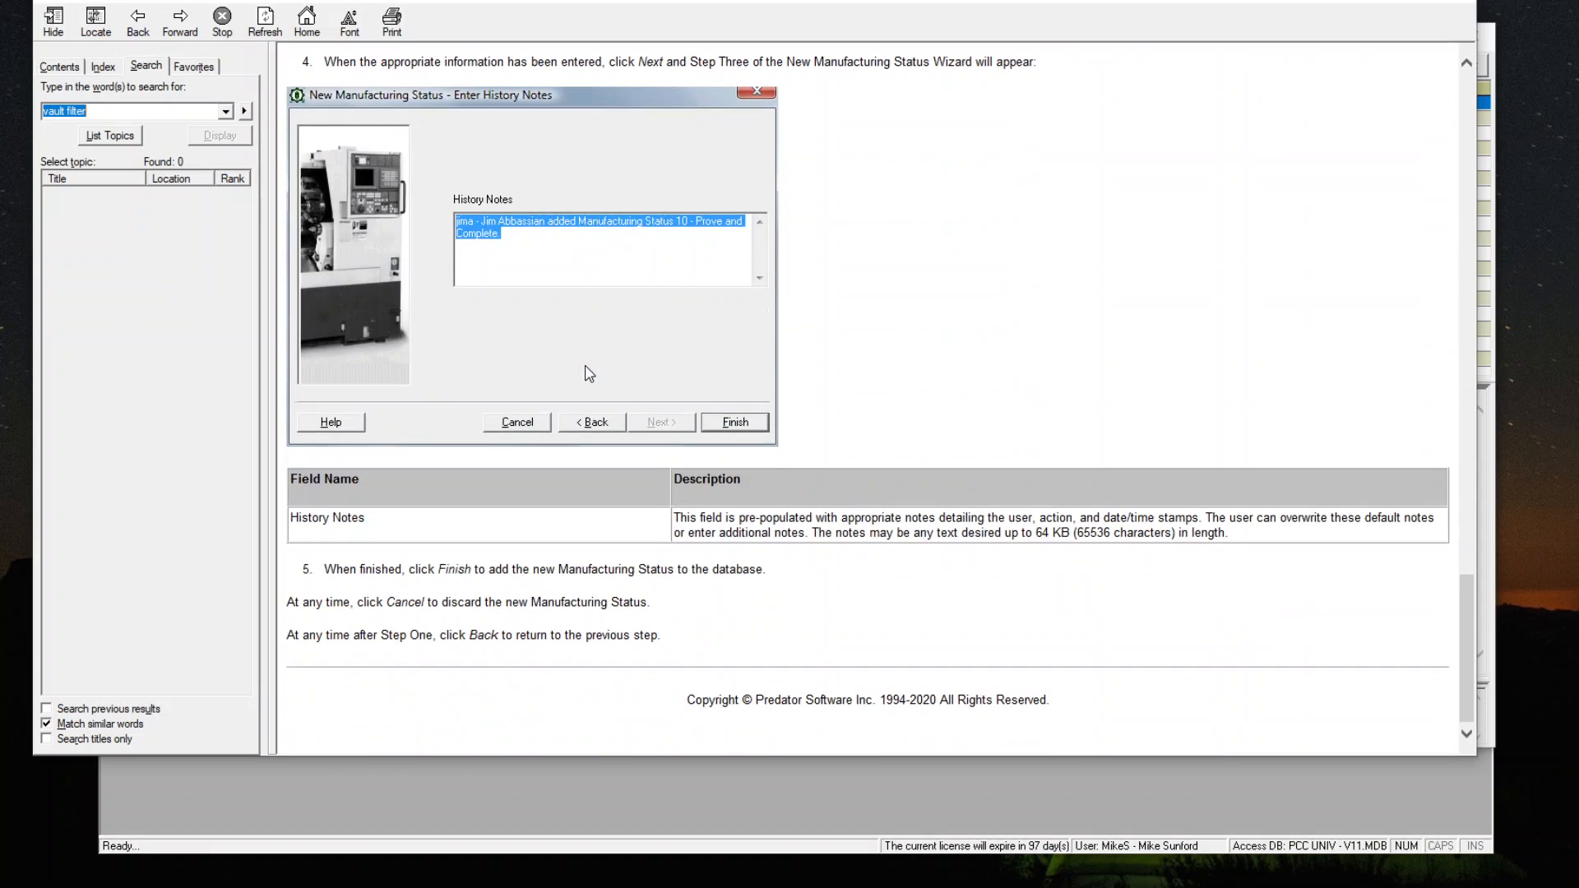
# Step: Close the help topic, discard the unfinished manufacturing status and return to the main process diagram
pyautogui.scroll(6, 589, 374)
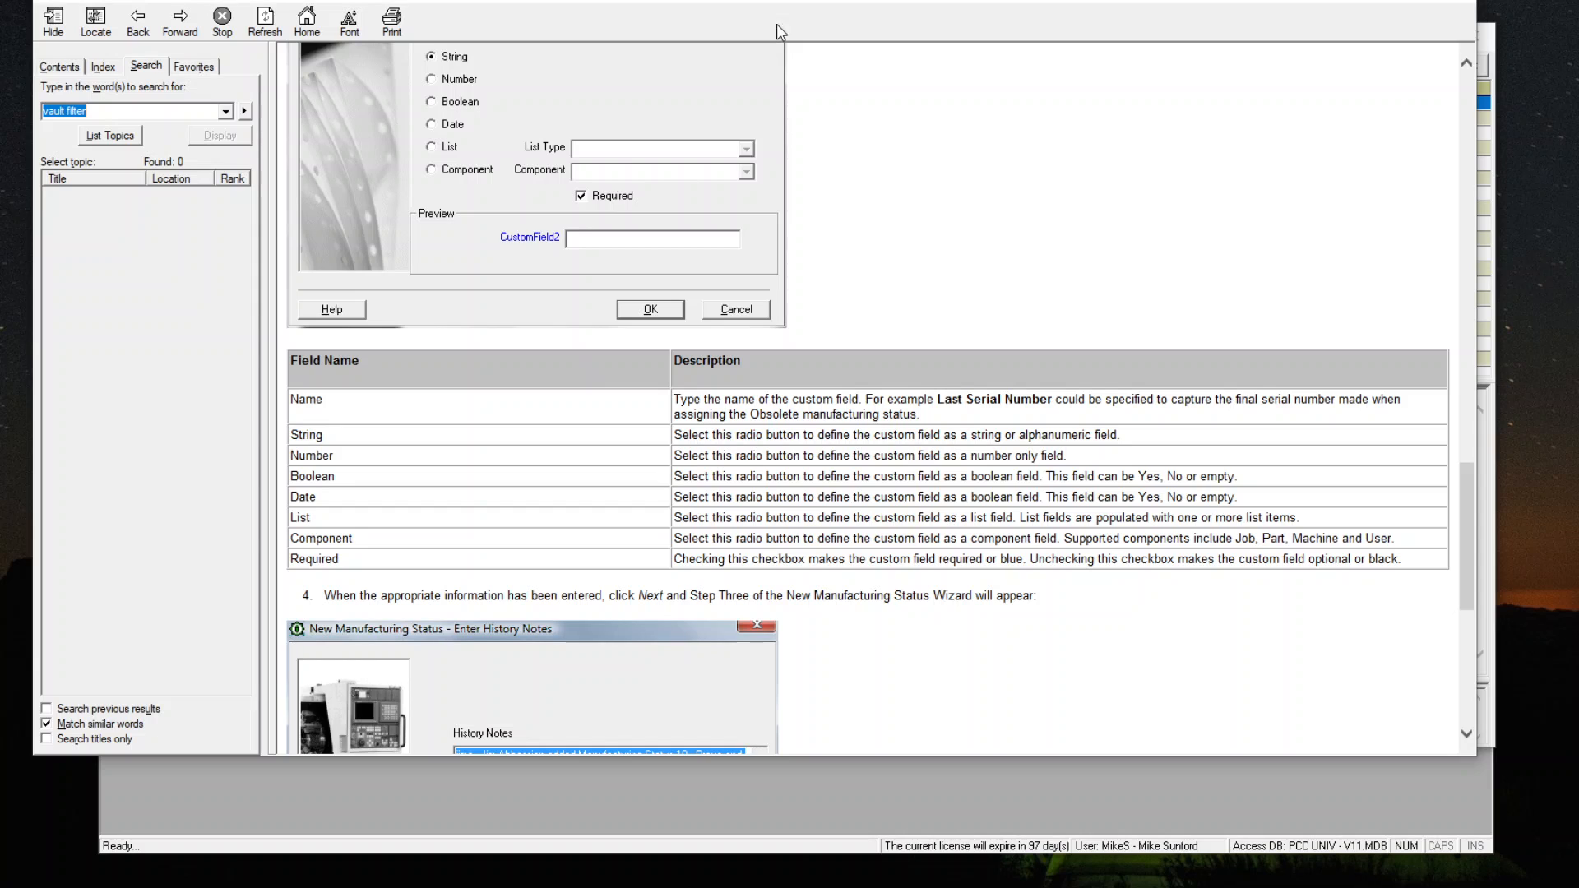
pyautogui.click(1460, 10)
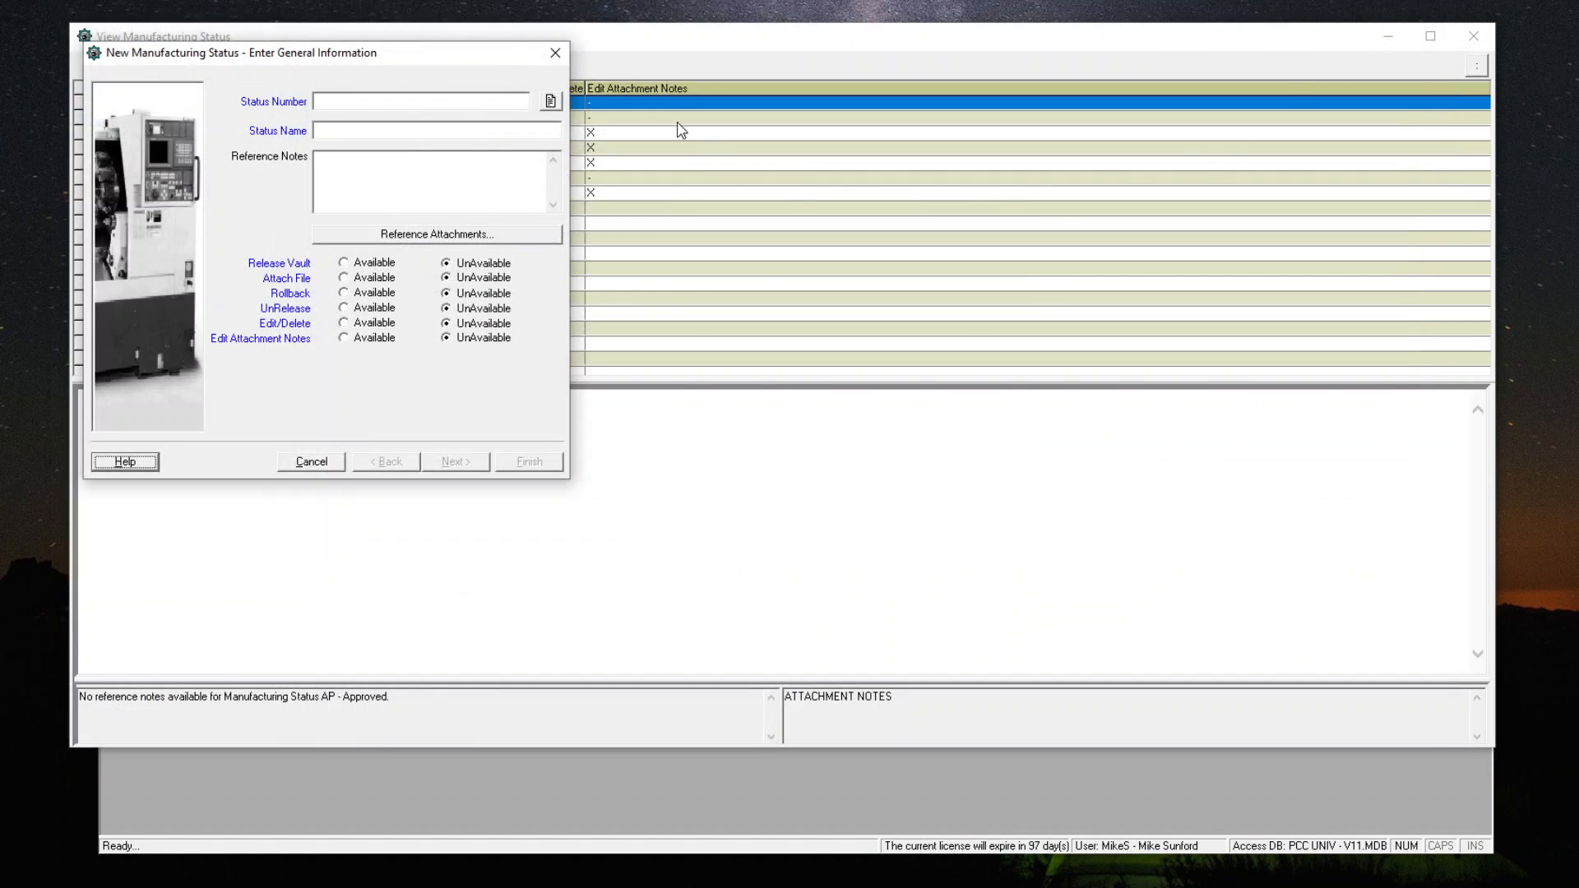
pyautogui.click(546, 55)
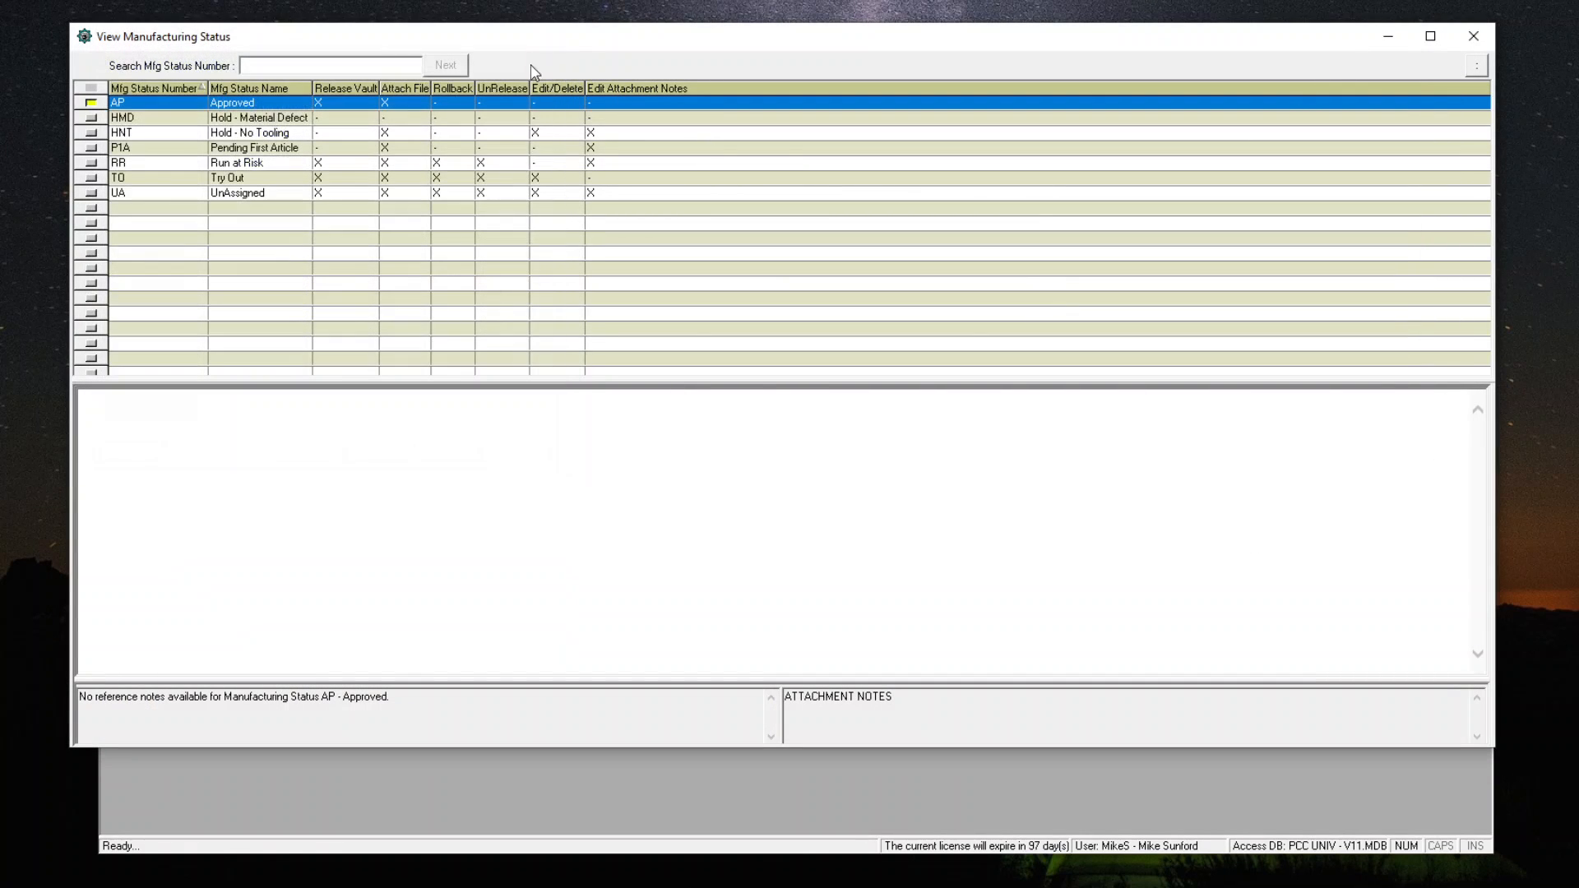
pyautogui.click(1468, 37)
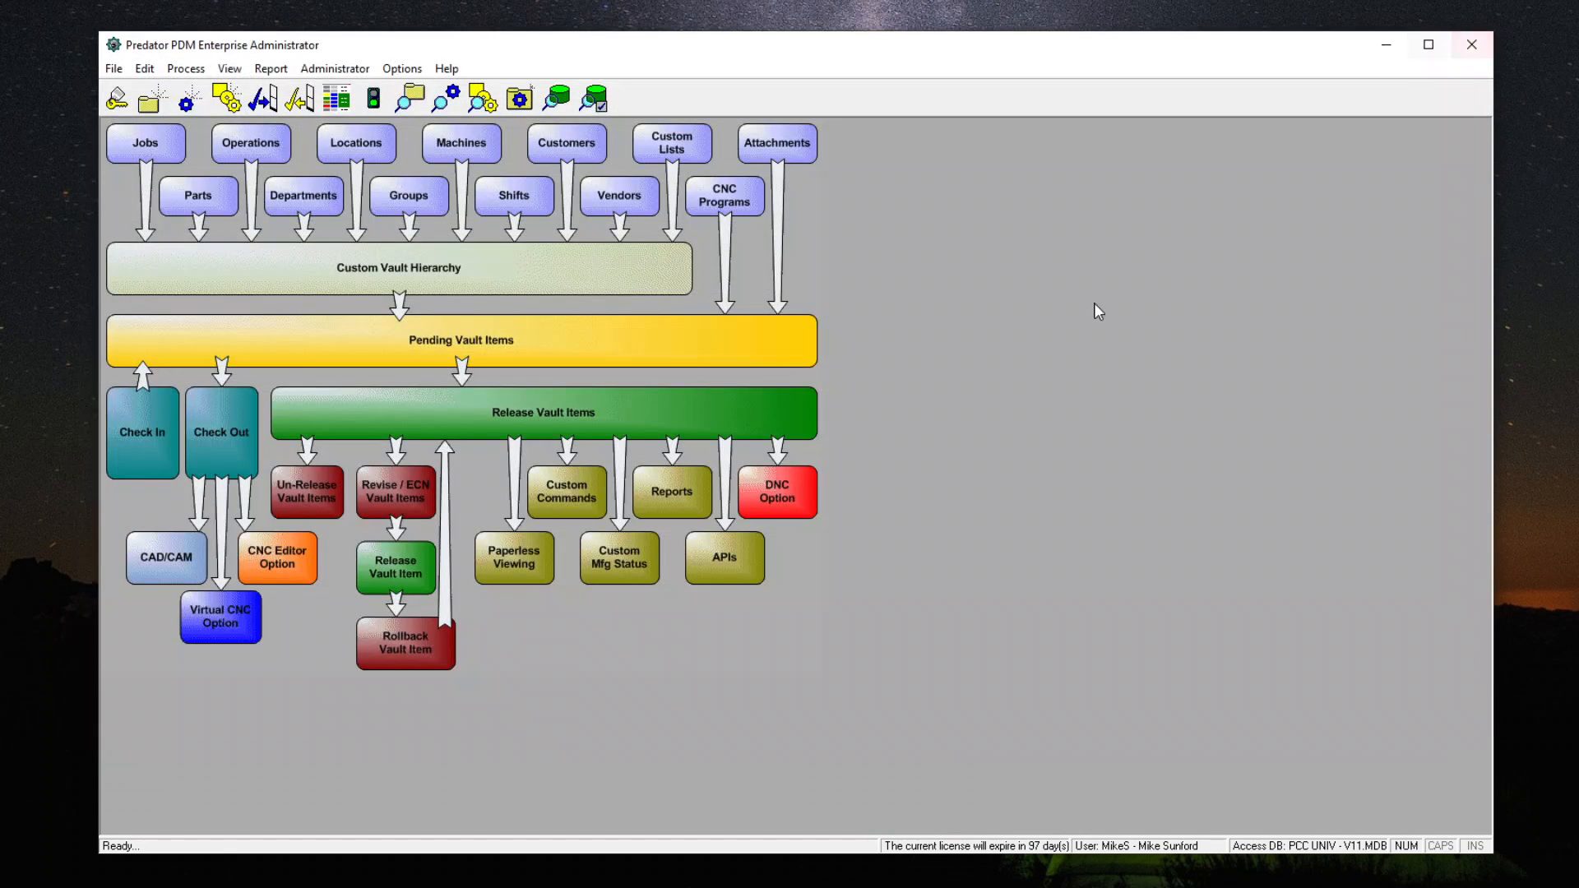
# Step: Open the Vault Viewer and show the revisions of M100 - MD129 under the PCC Mill Part's 1 - Mill Op
pyautogui.click(559, 99)
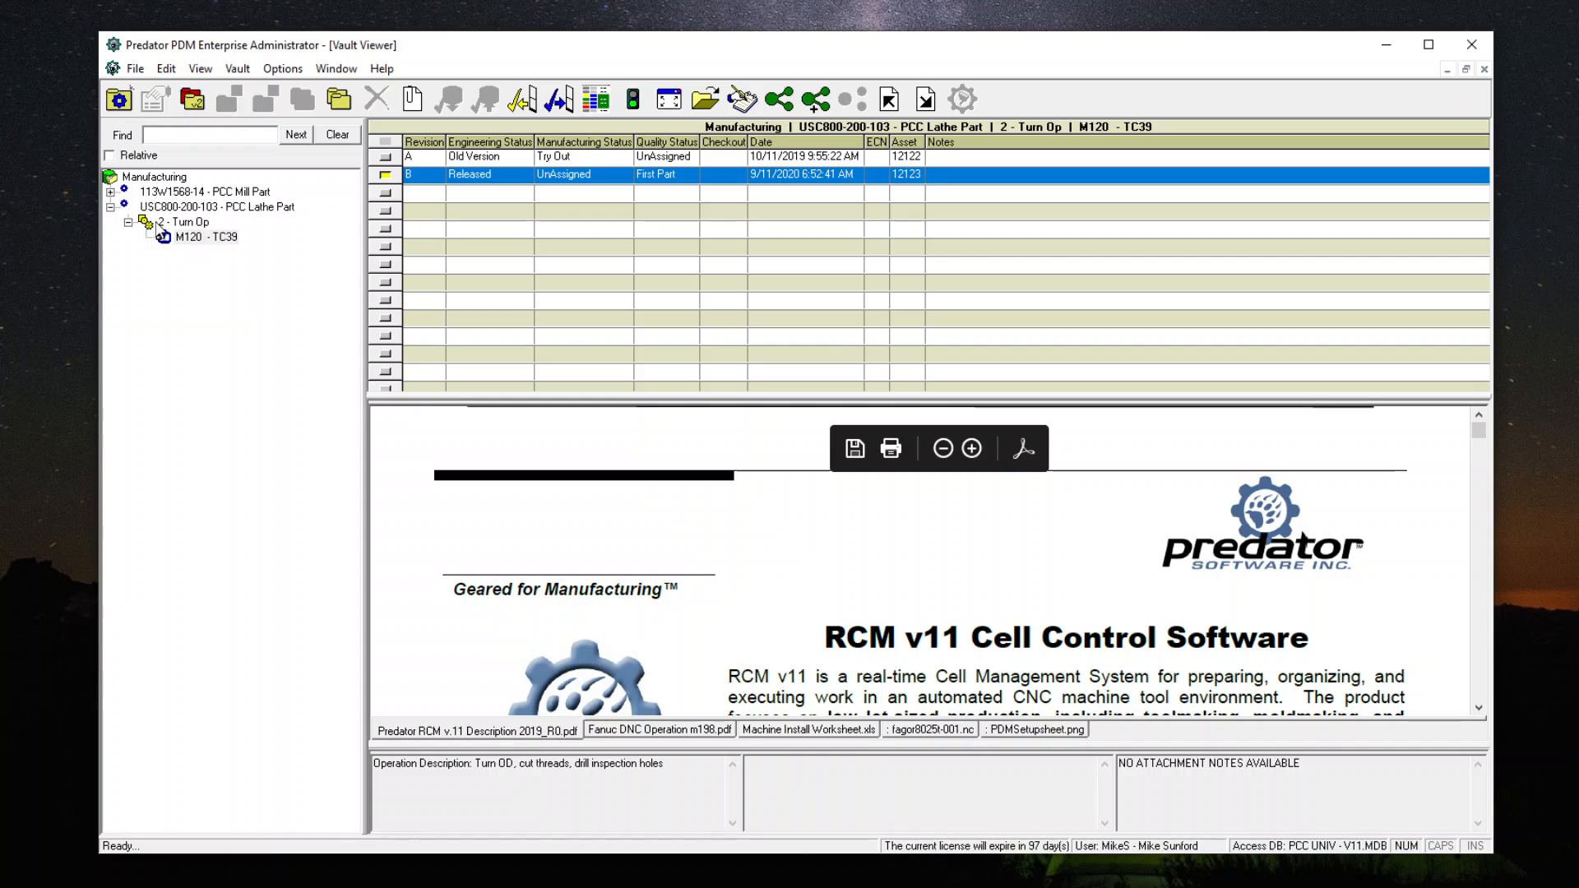
pyautogui.click(110, 192)
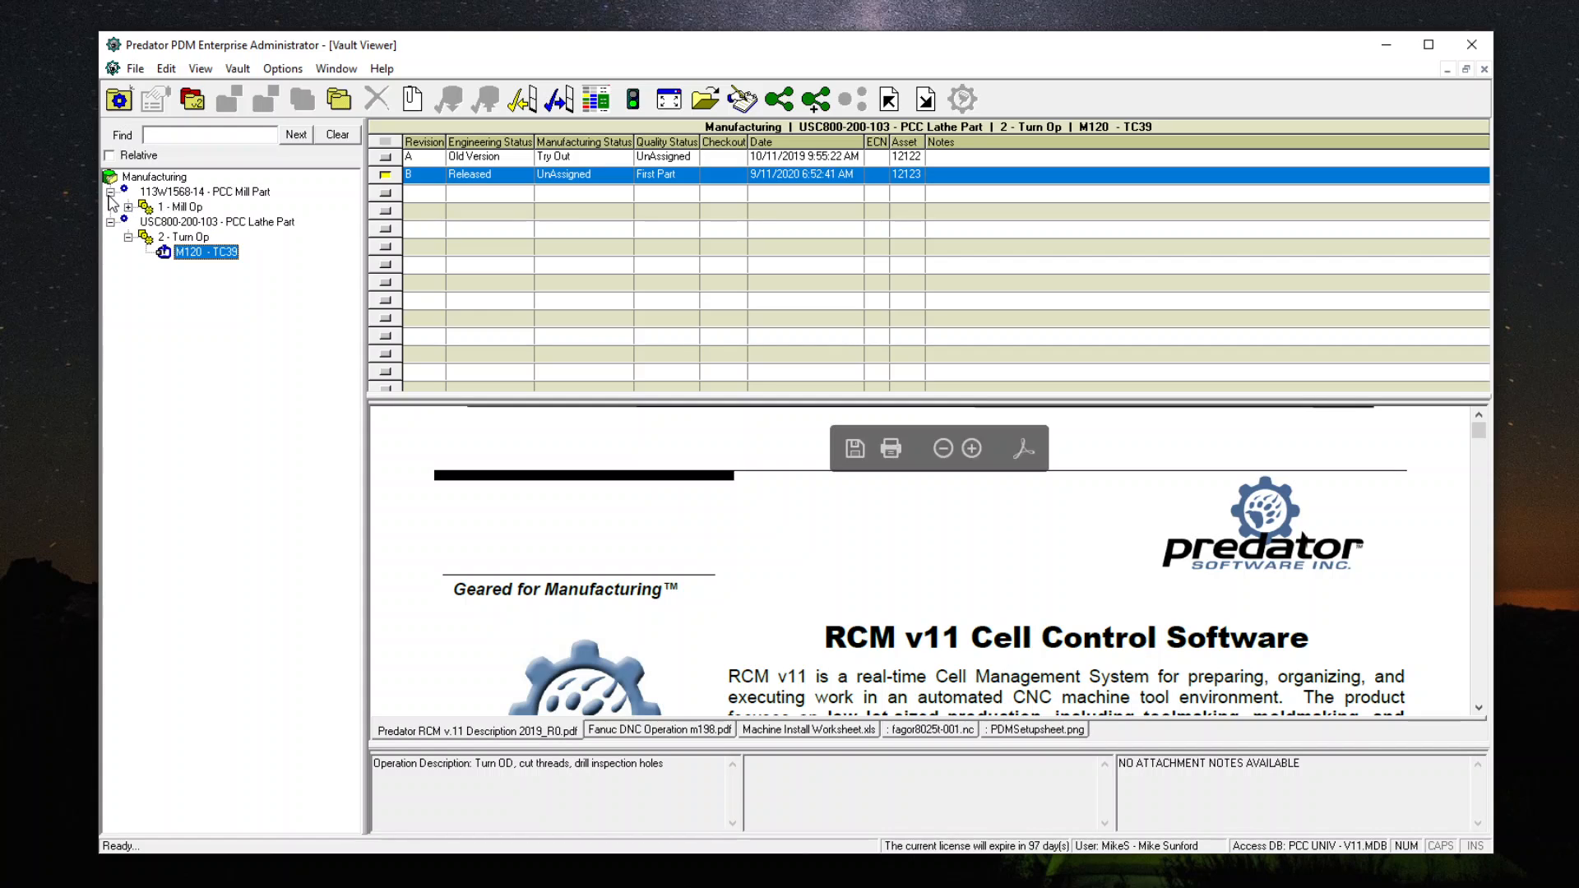
pyautogui.click(181, 222)
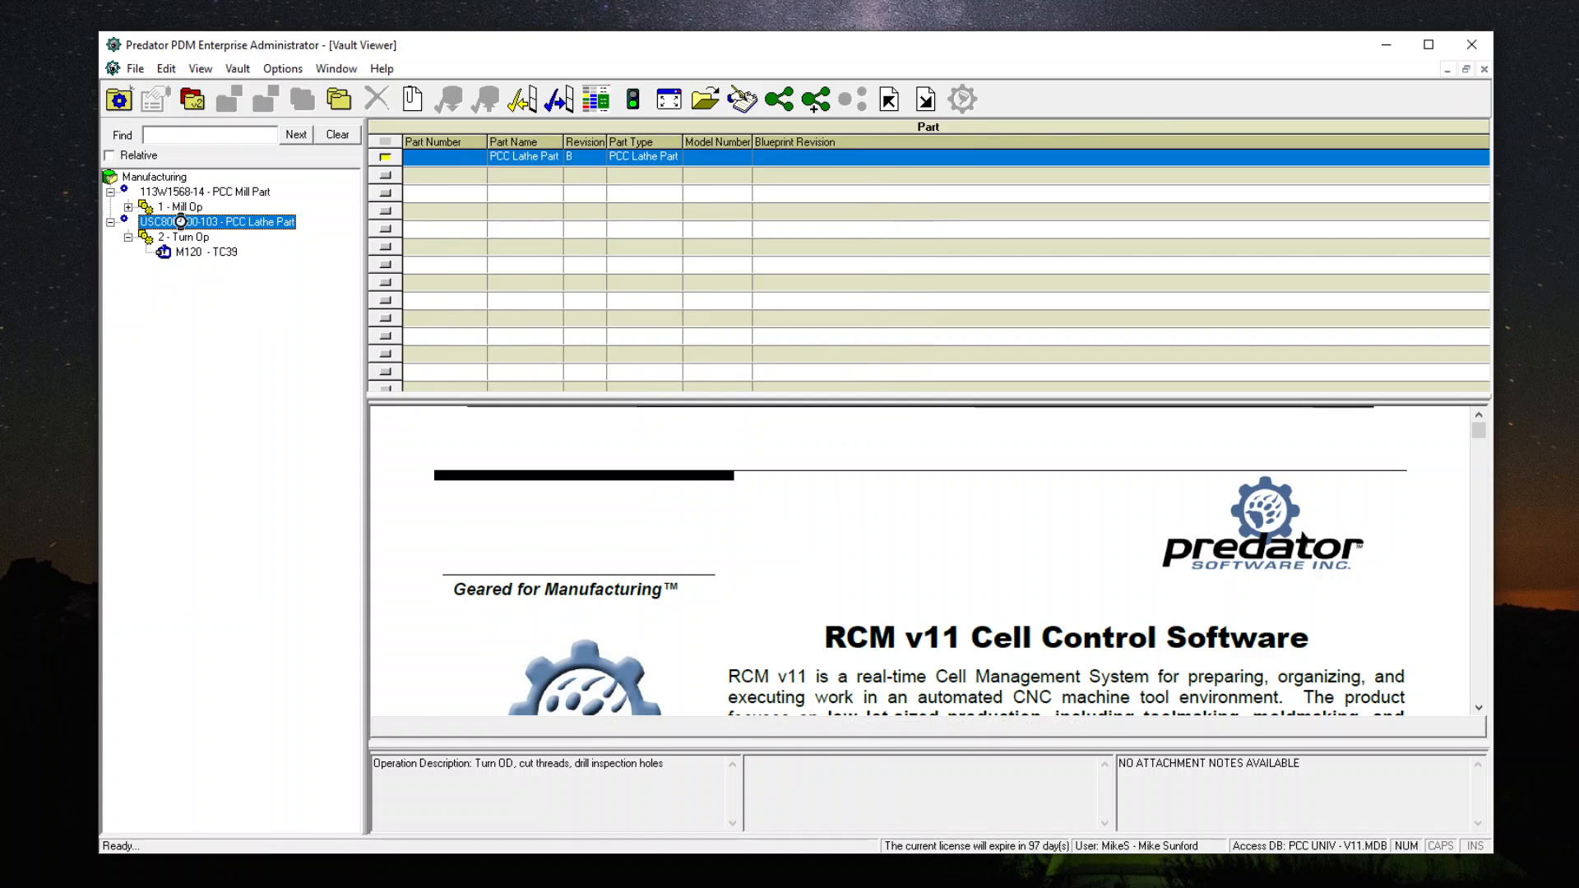
pyautogui.click(128, 206)
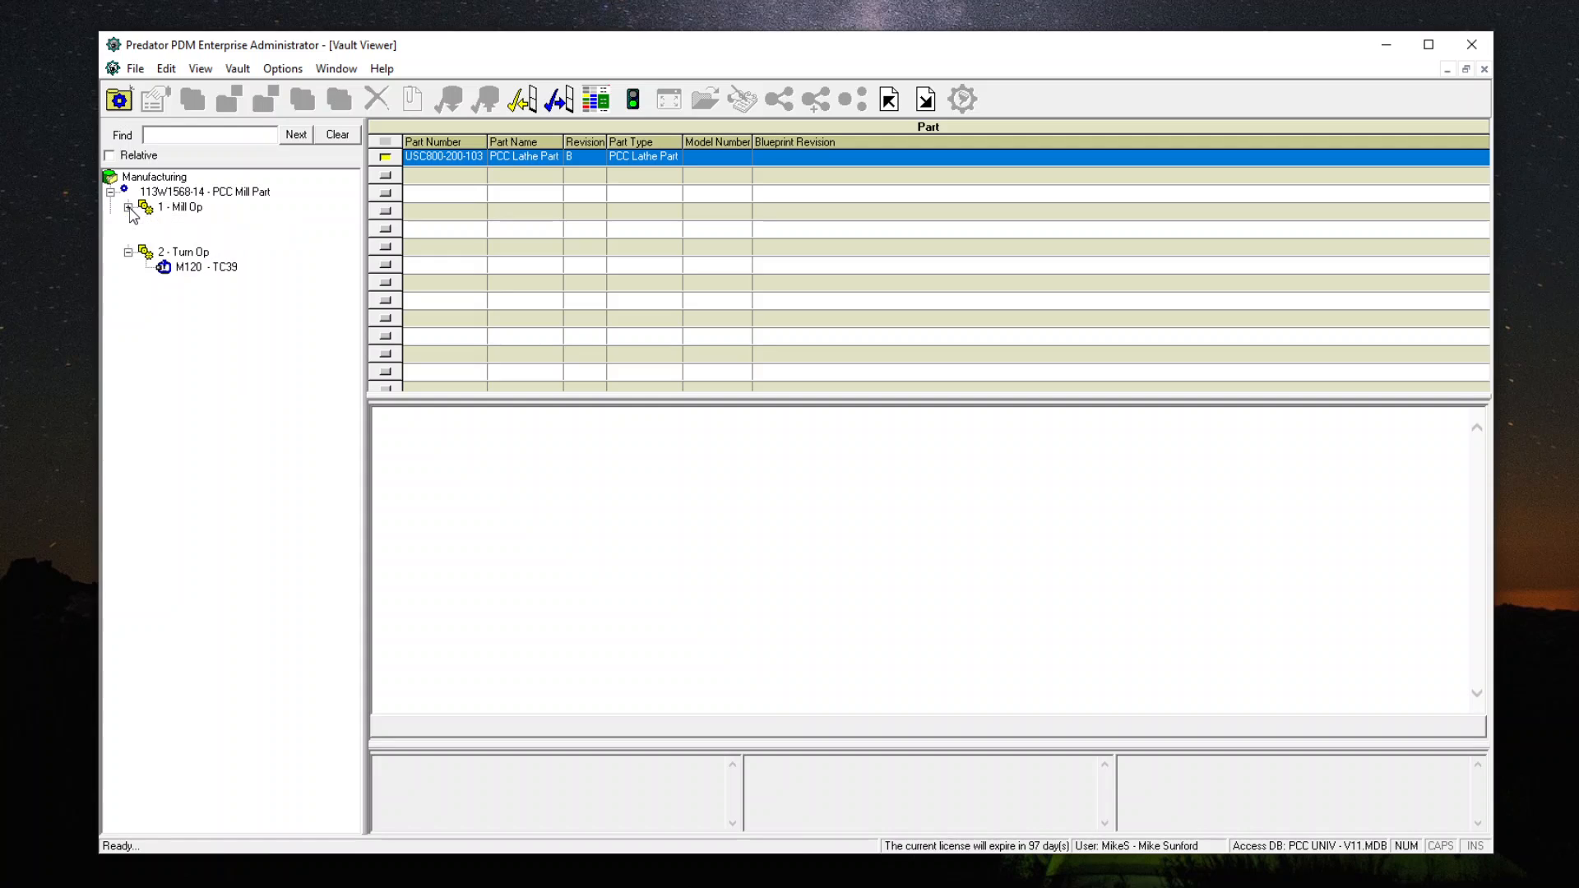
pyautogui.click(187, 222)
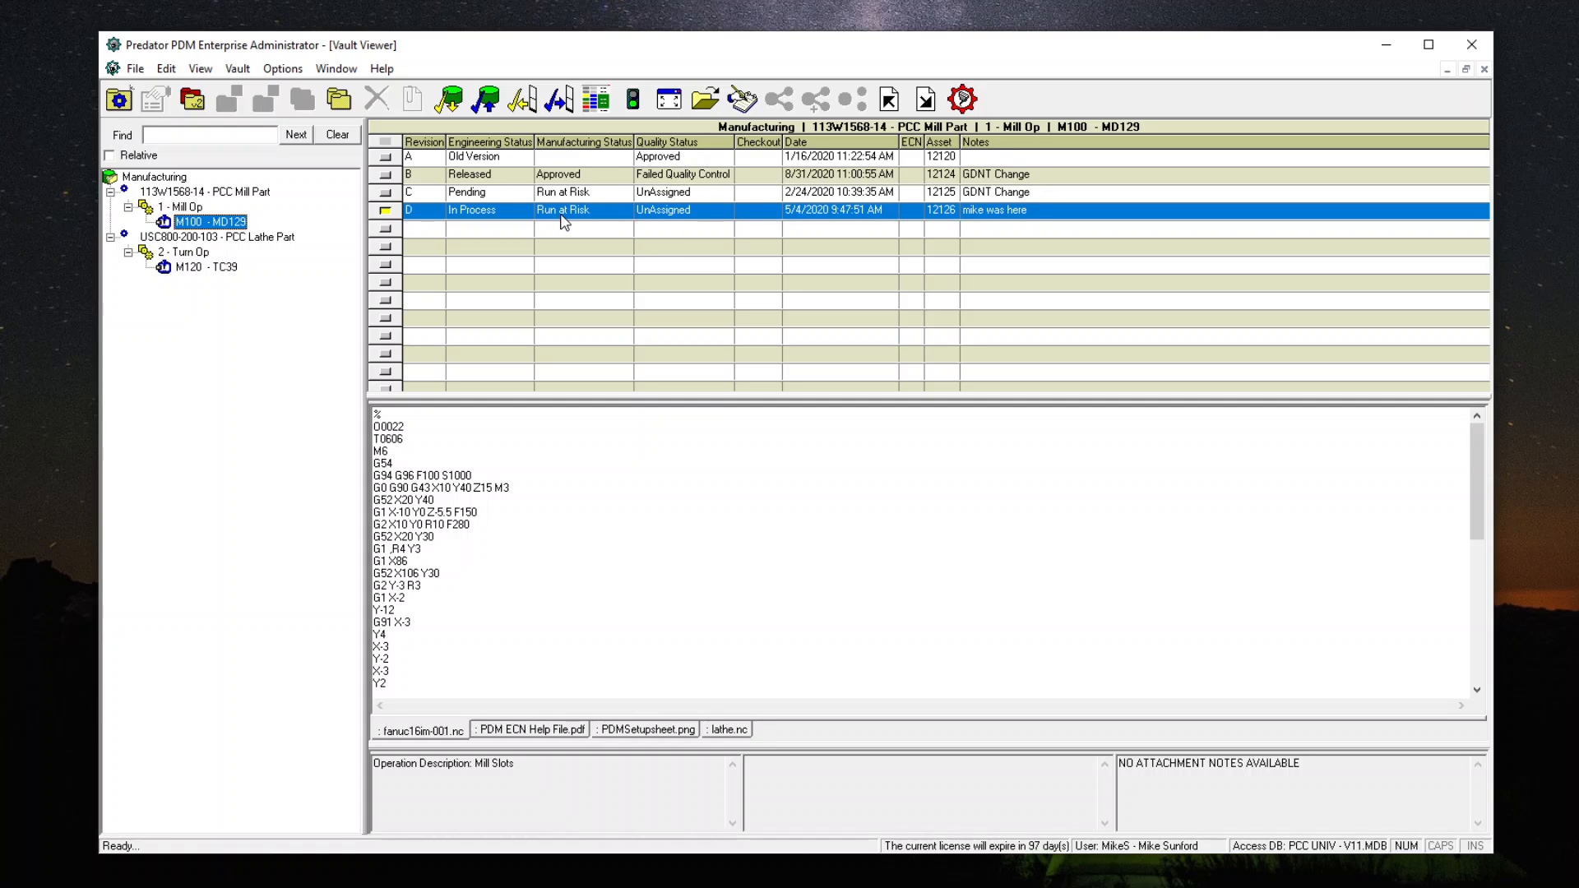
# Step: Start revising the in-process revision D of the M100 - MD129 vault item
pyautogui.rightClick(510, 218)
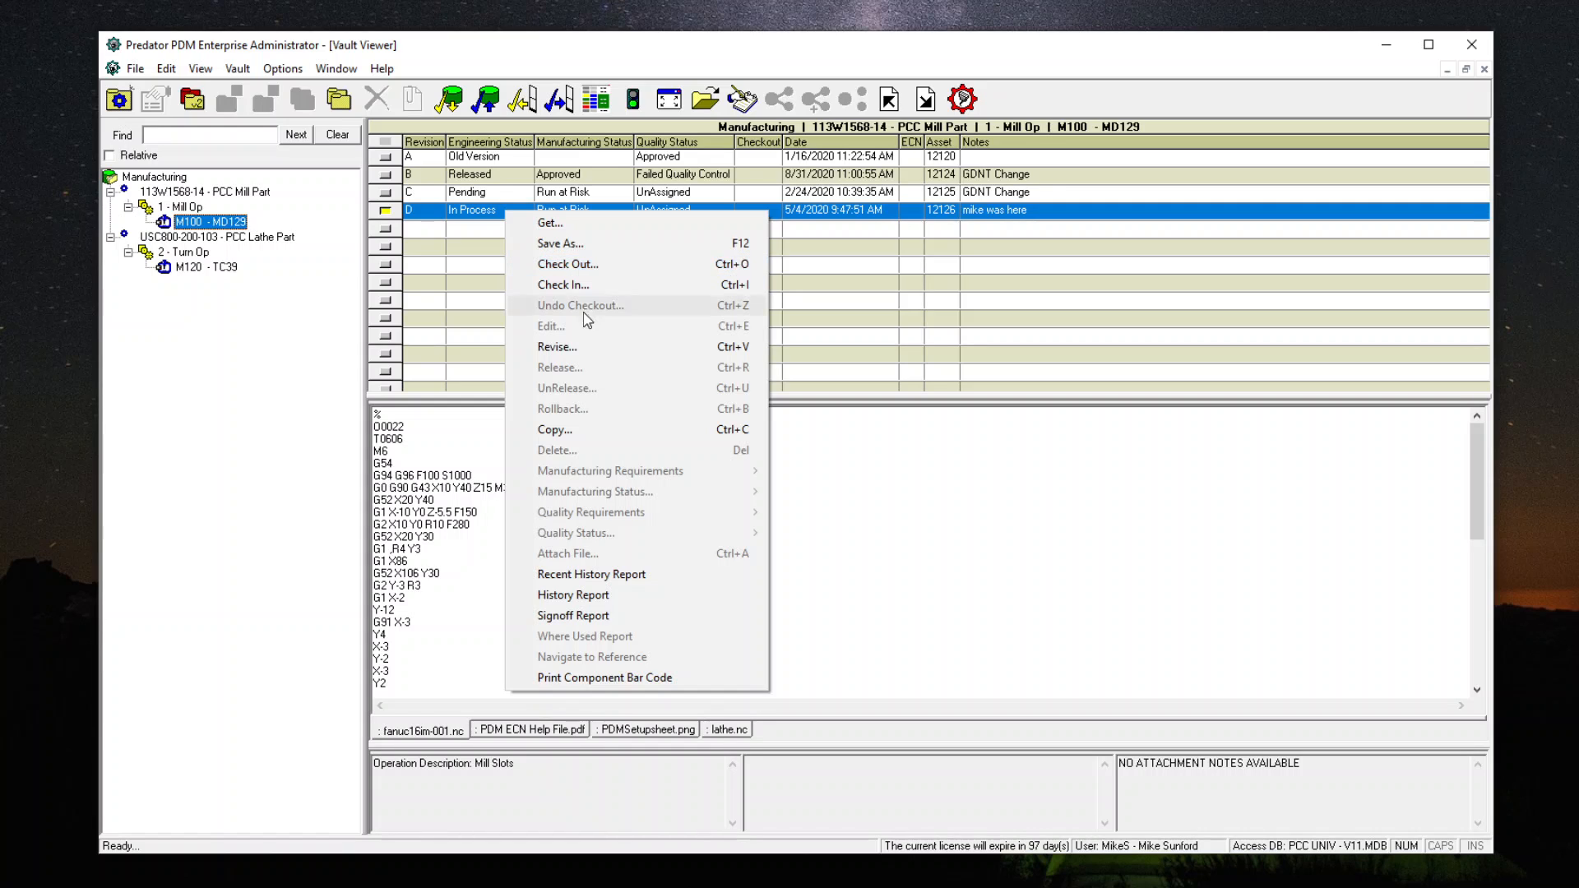
pyautogui.click(581, 348)
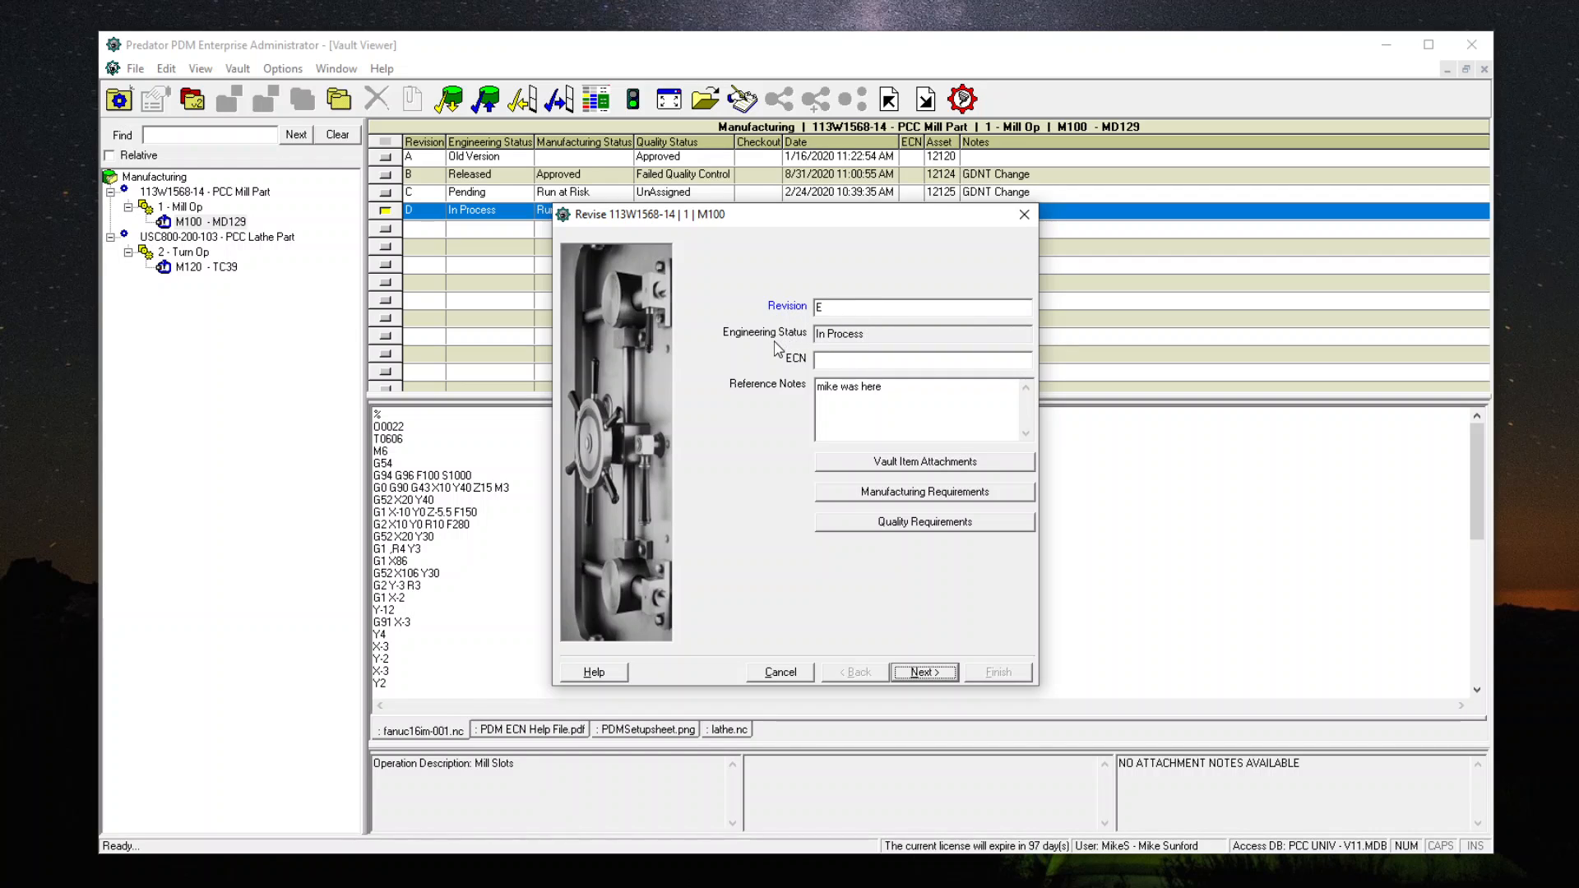
pyautogui.click(867, 334)
# Step: Try adding PDMSetupsheet.png to the vault item attachments of the new revision, and cancel the attachment changes
pyautogui.click(911, 463)
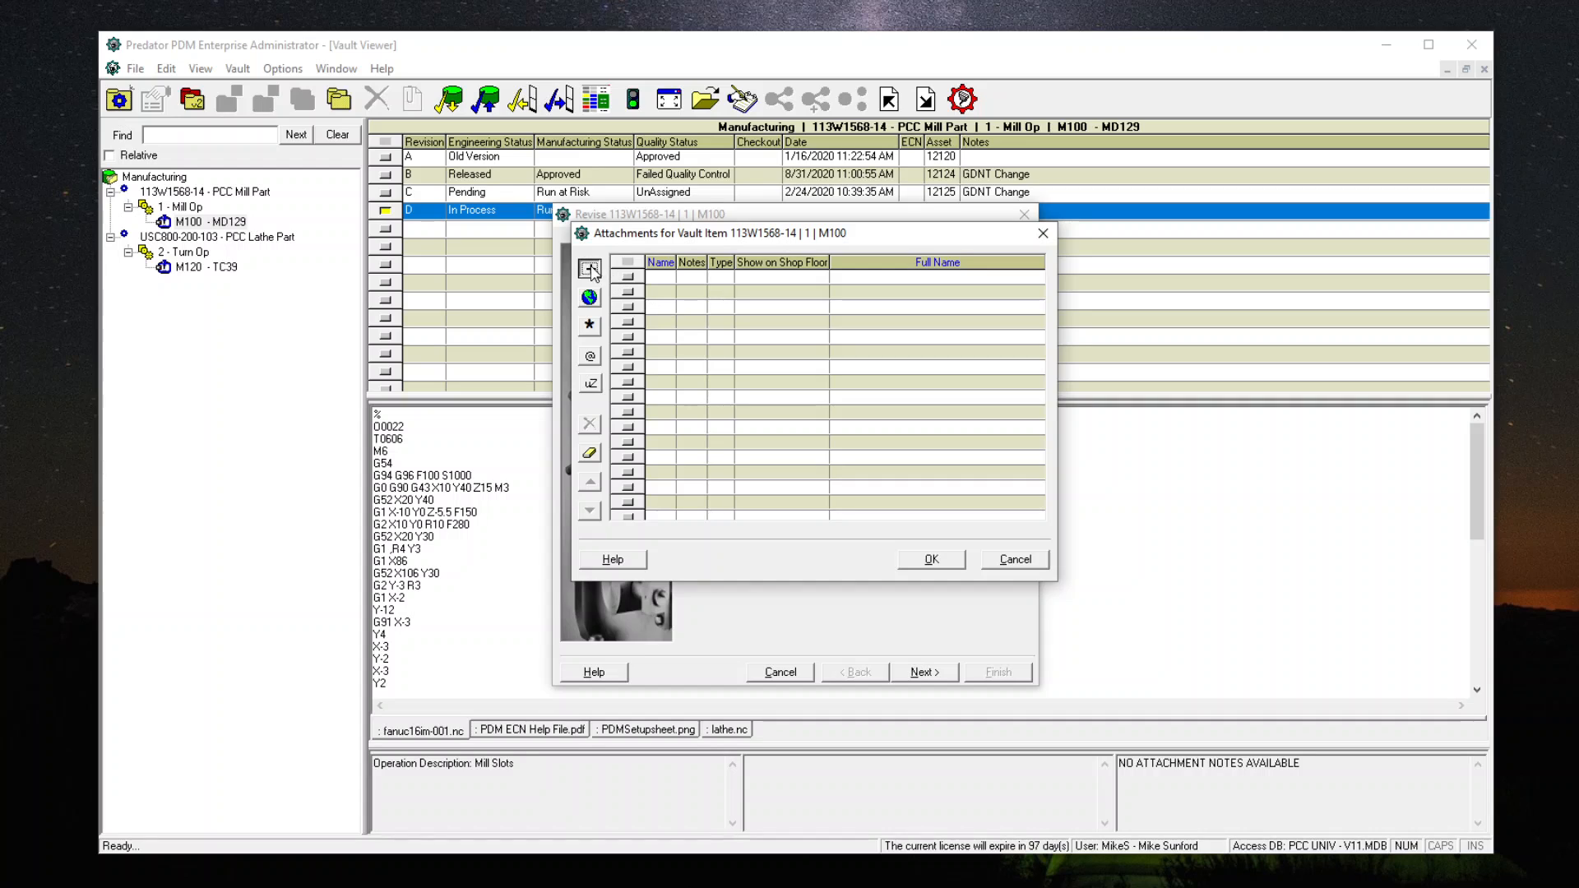
pyautogui.click(591, 270)
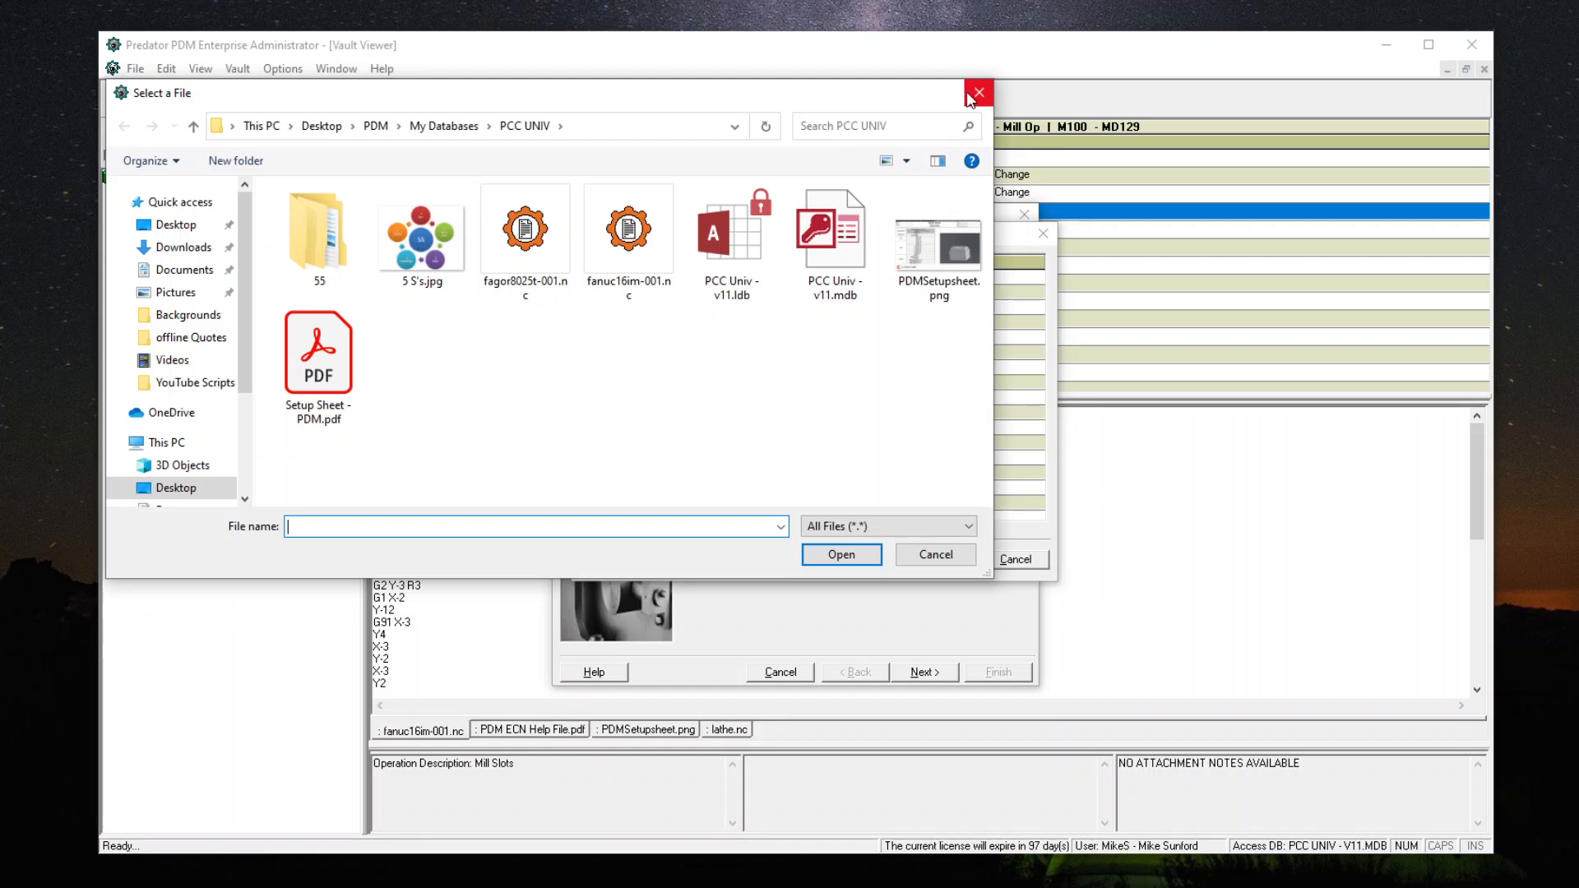
pyautogui.doubleClick(922, 251)
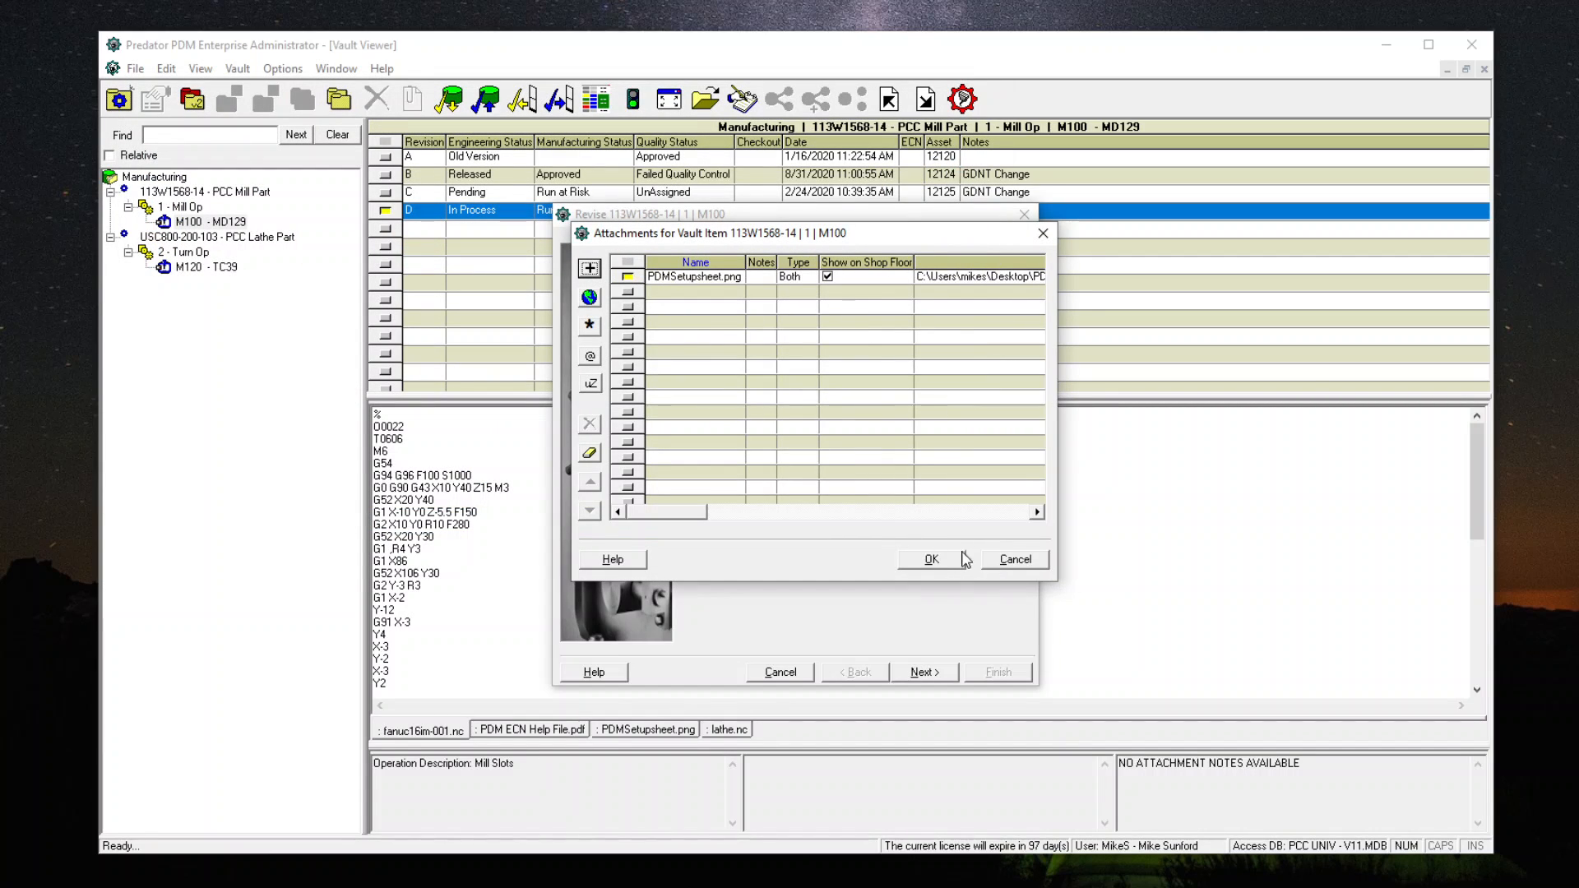
pyautogui.click(1015, 564)
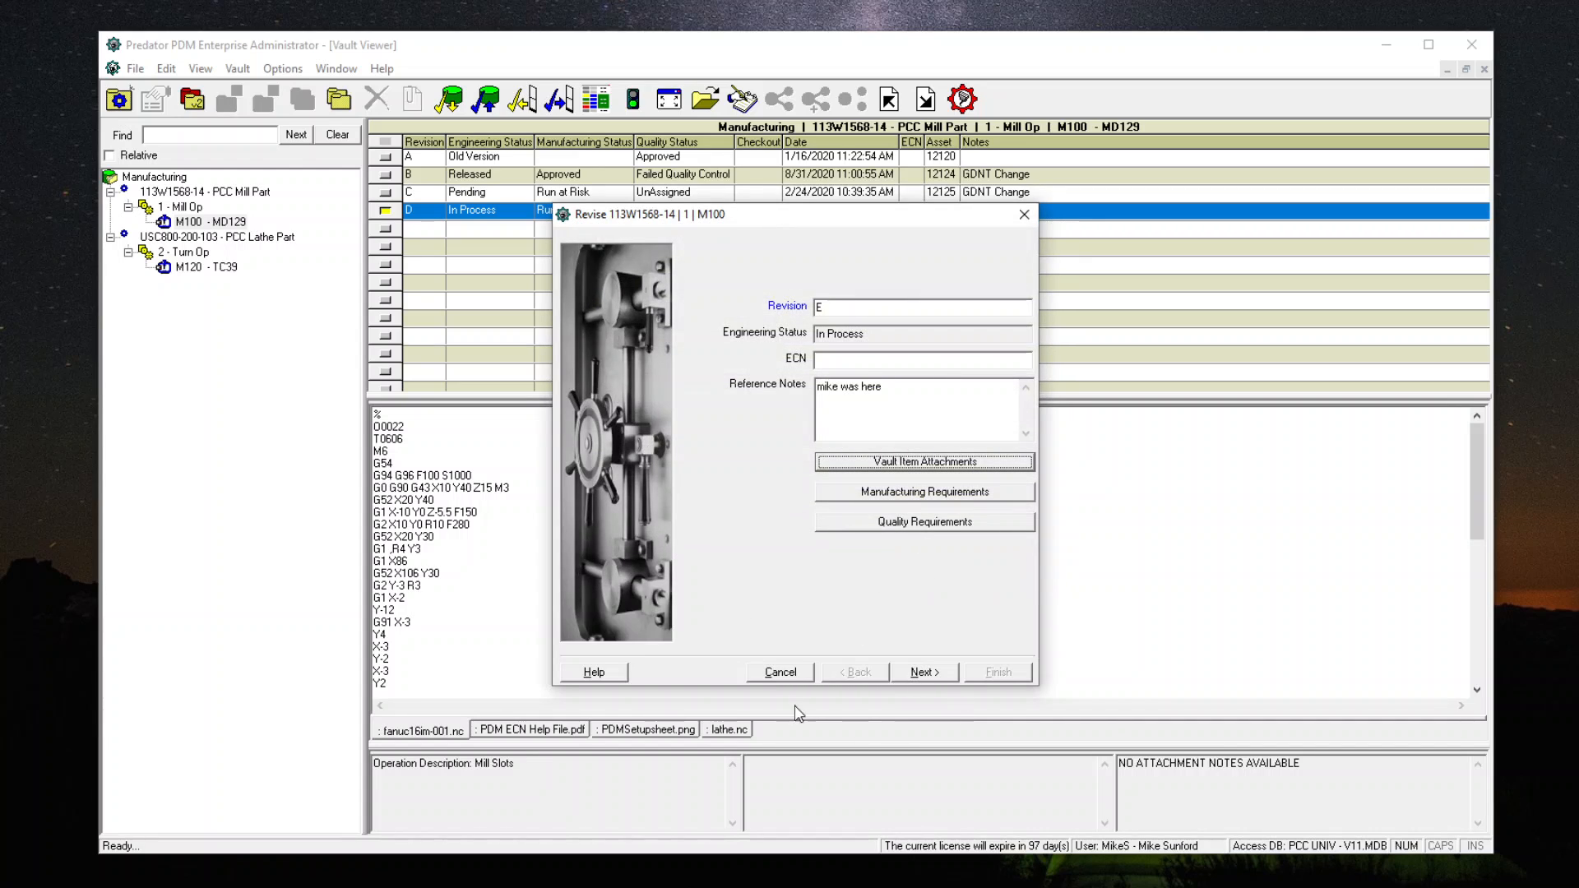
# Step: Read the Revise Vault Item Wizard help topic with its steps and field descriptions, and close the help
pyautogui.click(601, 670)
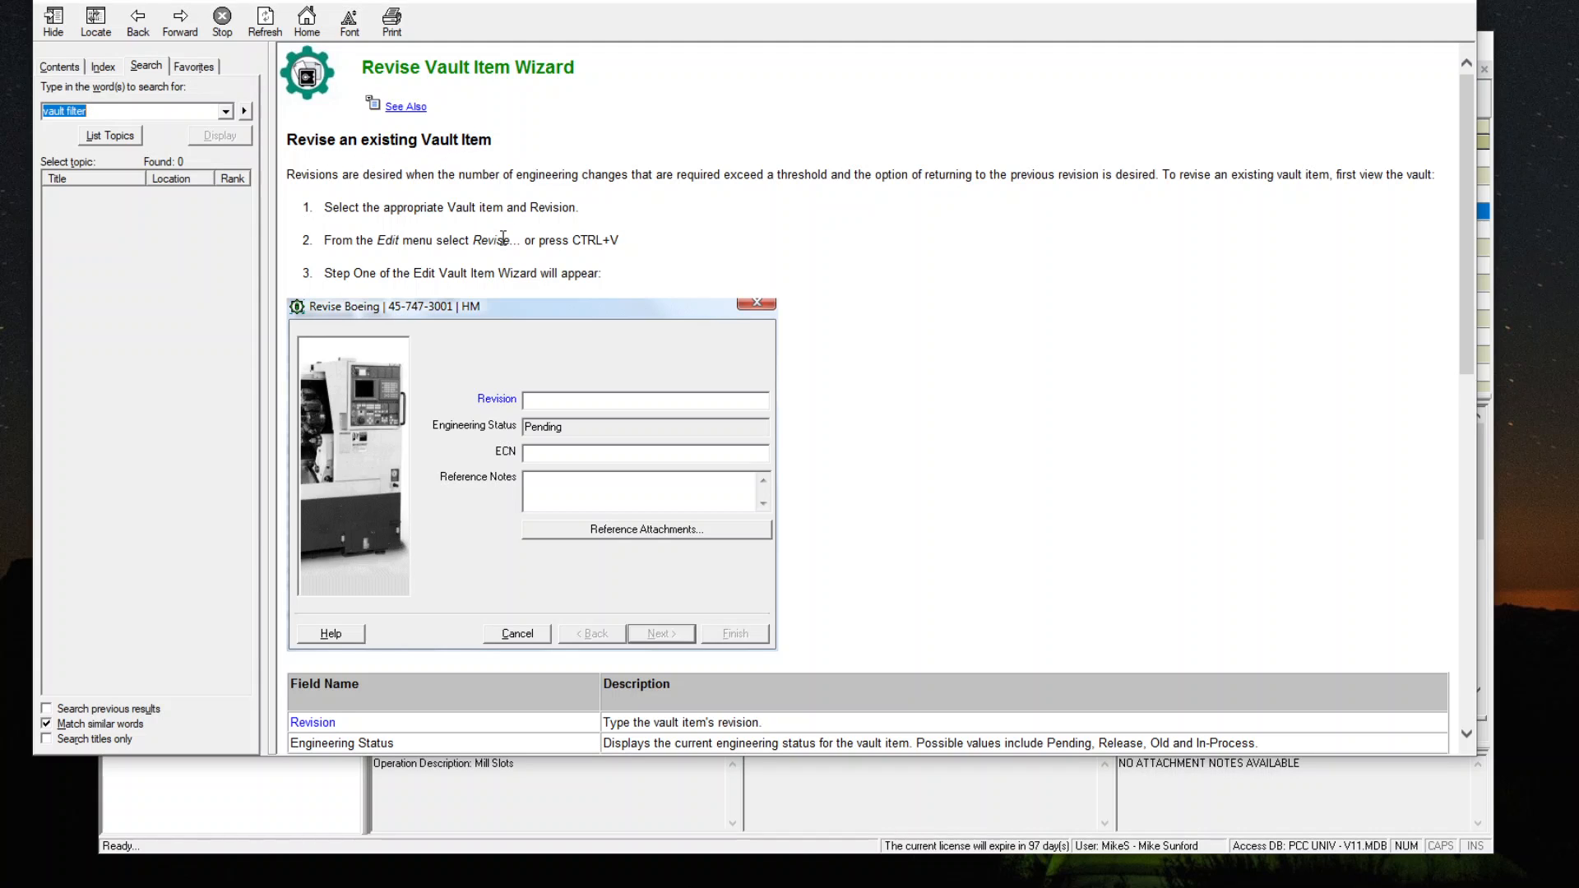
pyautogui.scroll(-5, 503, 239)
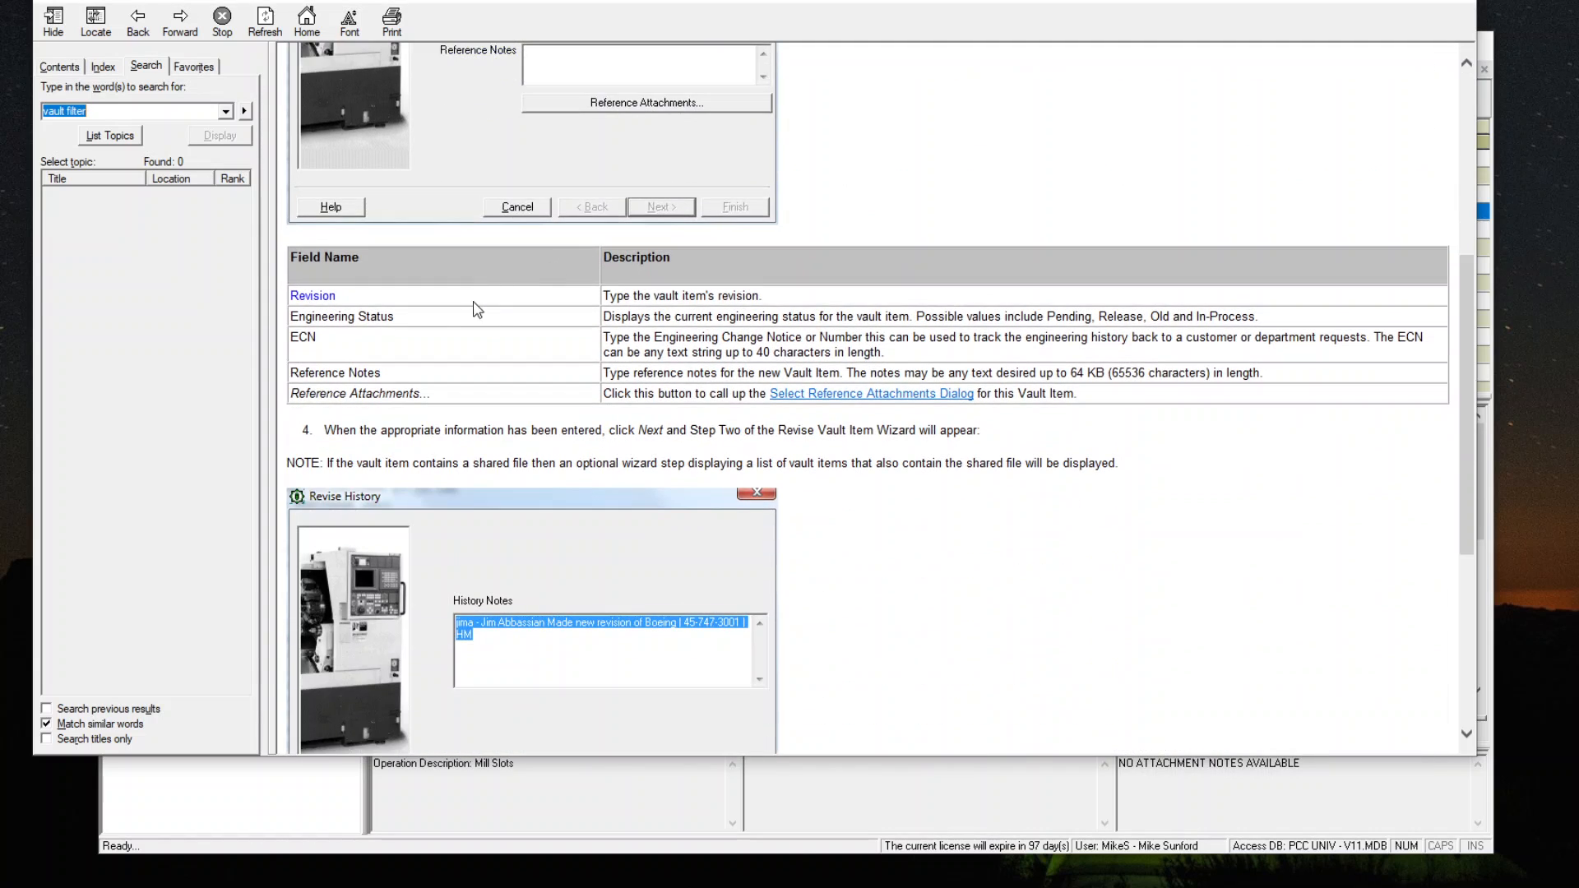
pyautogui.scroll(2, 475, 351)
pyautogui.scroll(-1, 476, 351)
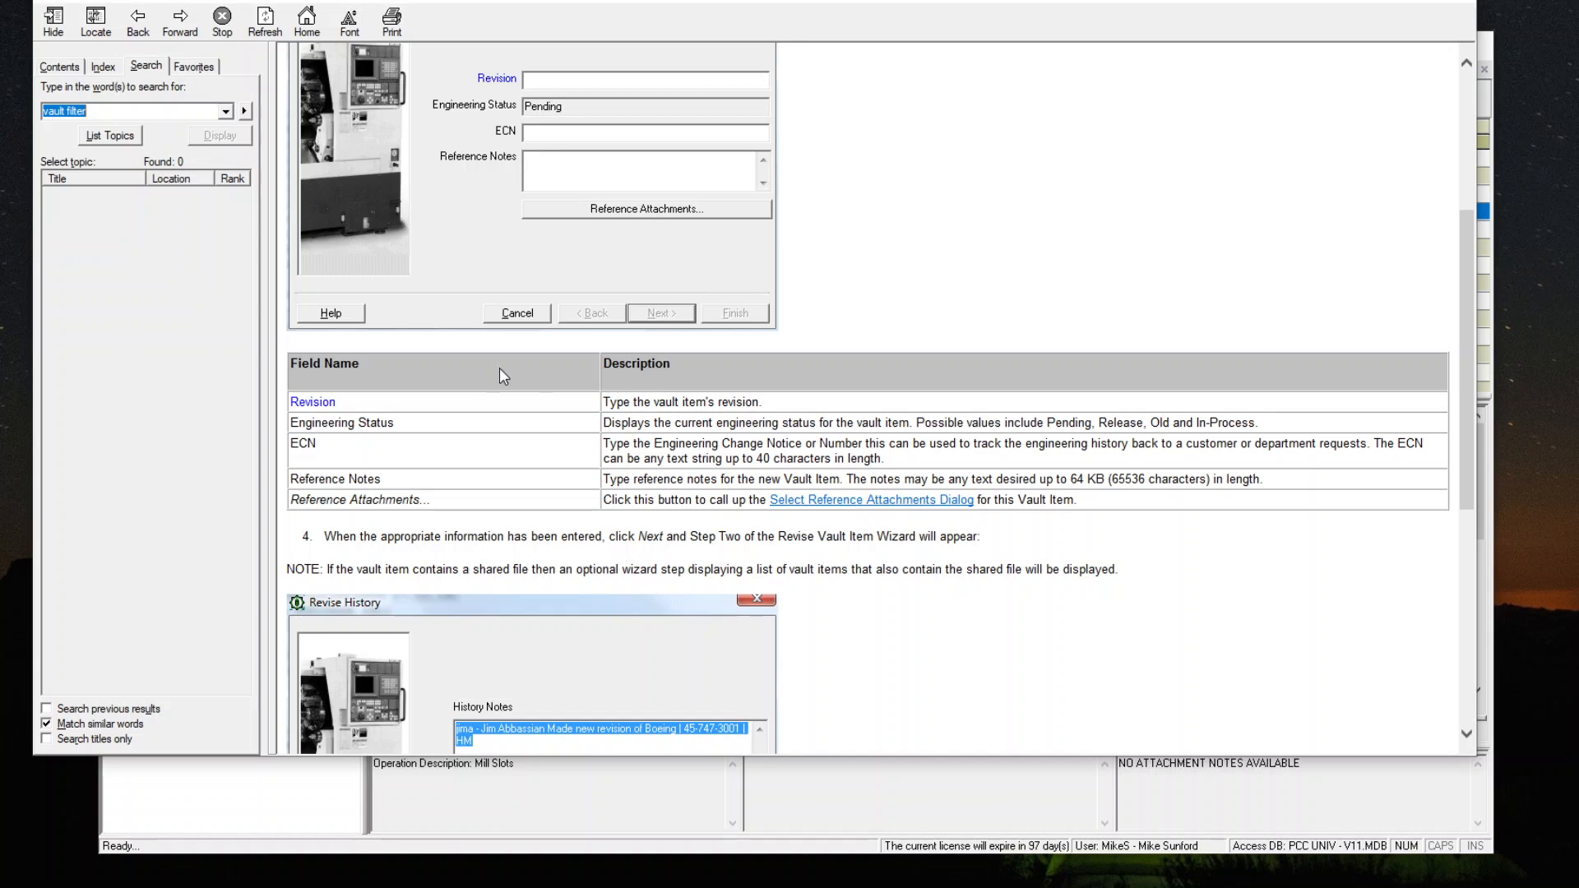
pyautogui.scroll(3, 500, 368)
pyautogui.scroll(-8, 501, 374)
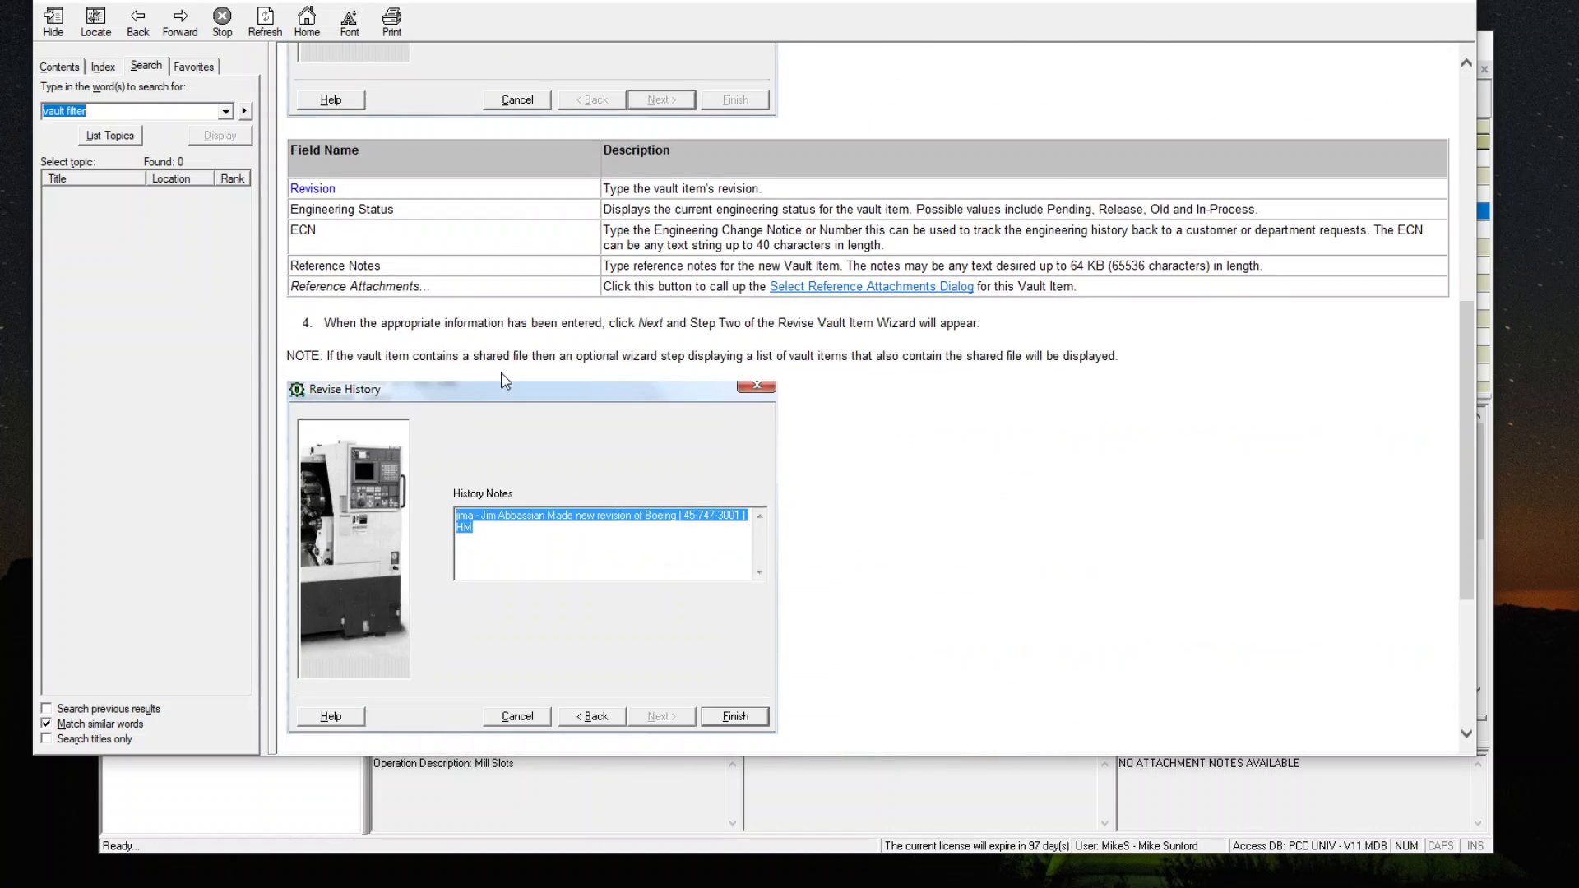
pyautogui.scroll(7, 502, 372)
pyautogui.scroll(2, 502, 374)
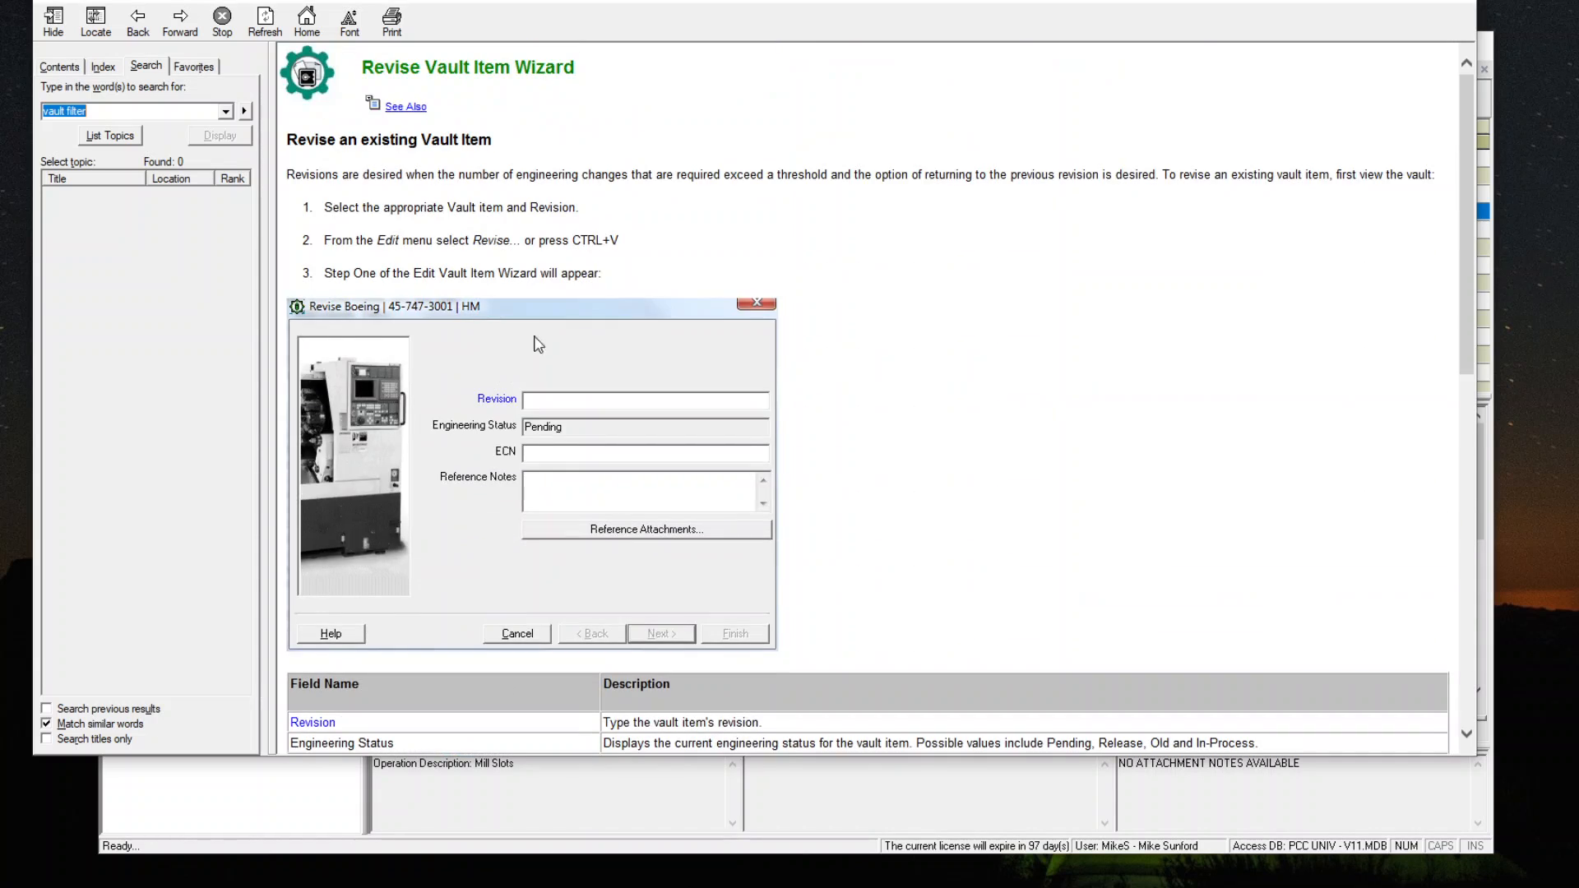
pyautogui.click(1460, 8)
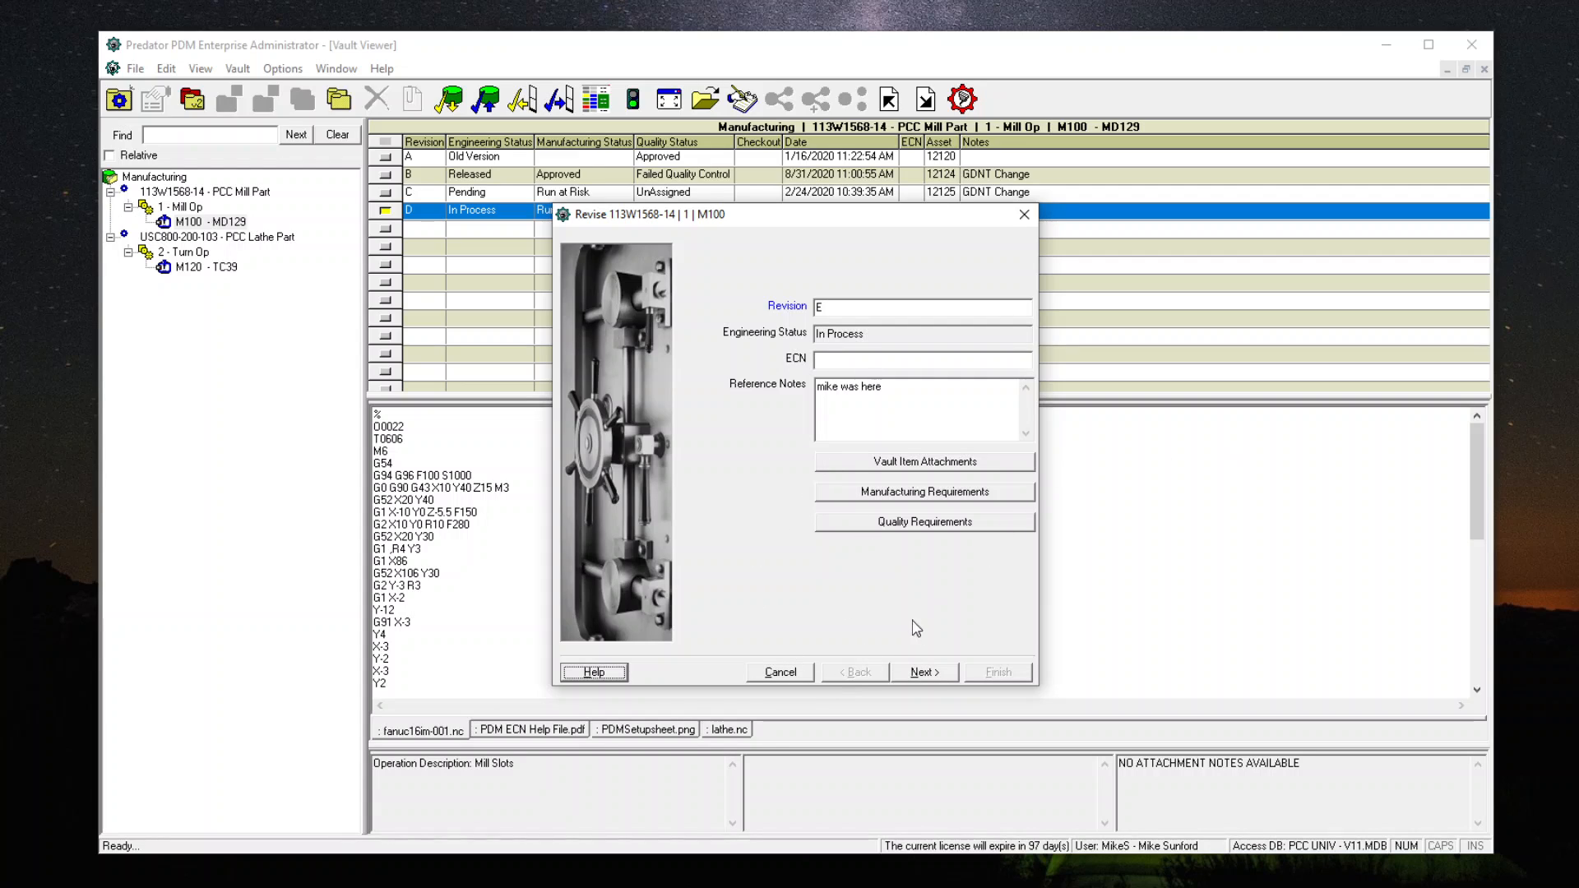
# Step: Finish creating revision E without additional history notes, and reopen the Vault Viewer to reload the revisions
pyautogui.click(928, 672)
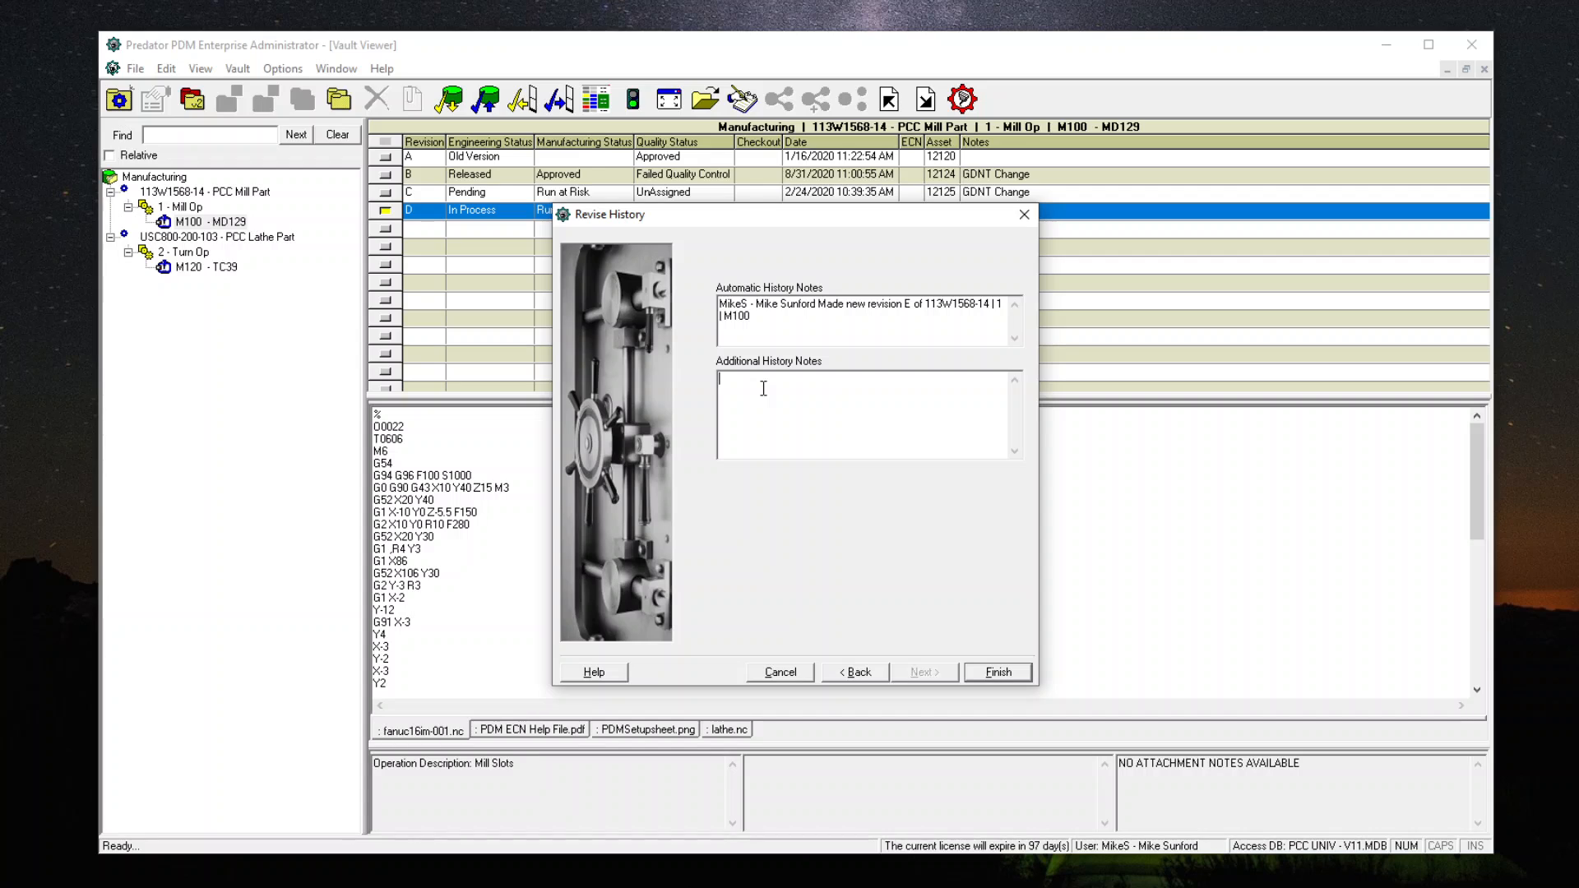
pyautogui.click(998, 672)
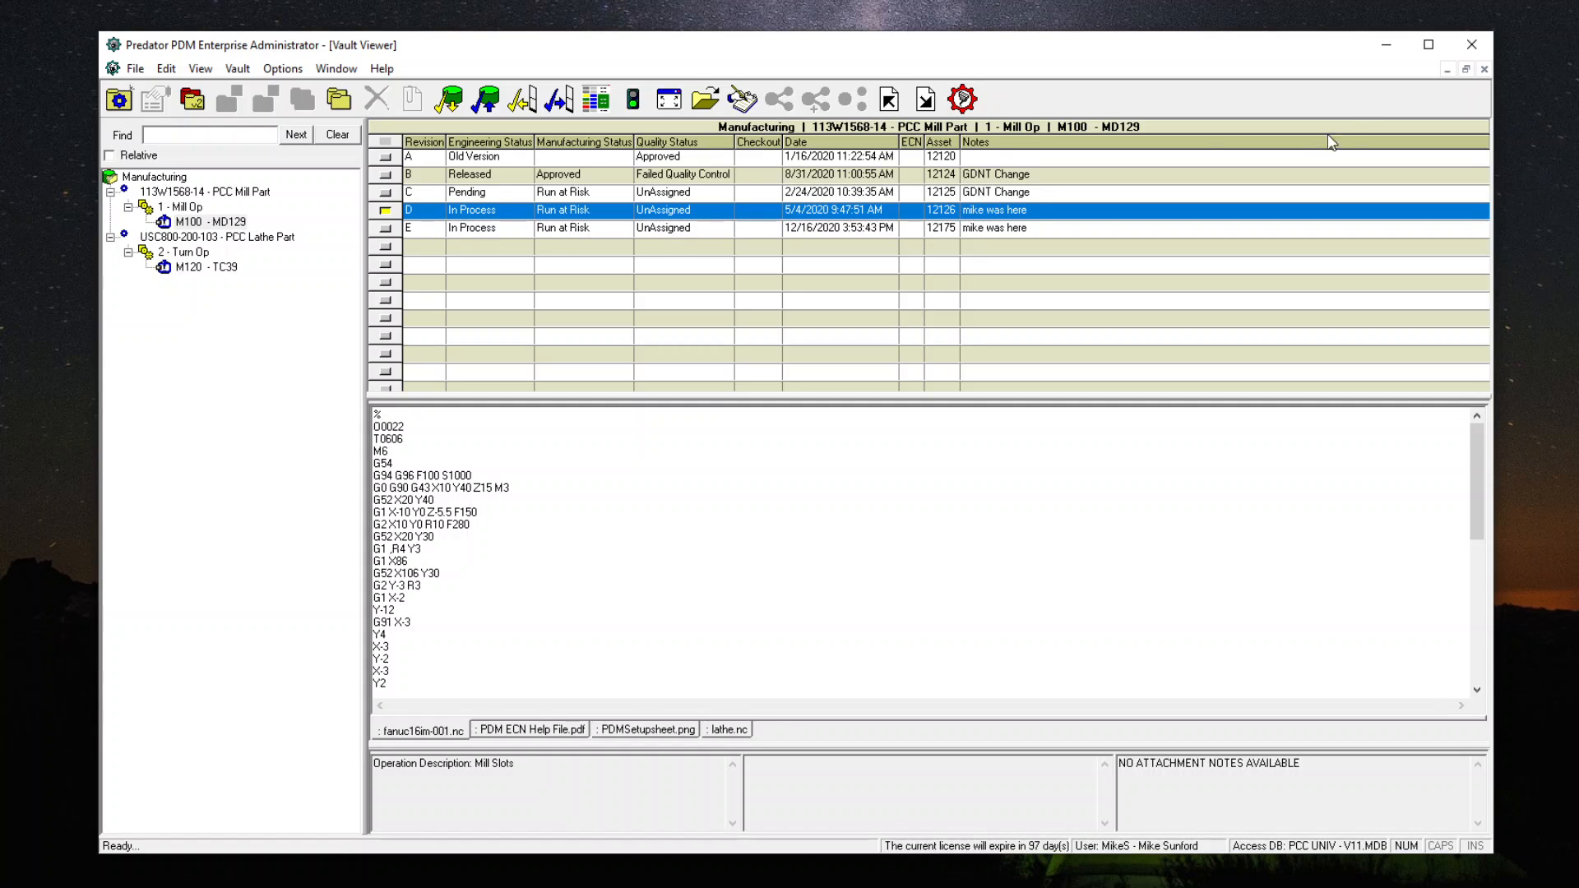
pyautogui.click(1484, 70)
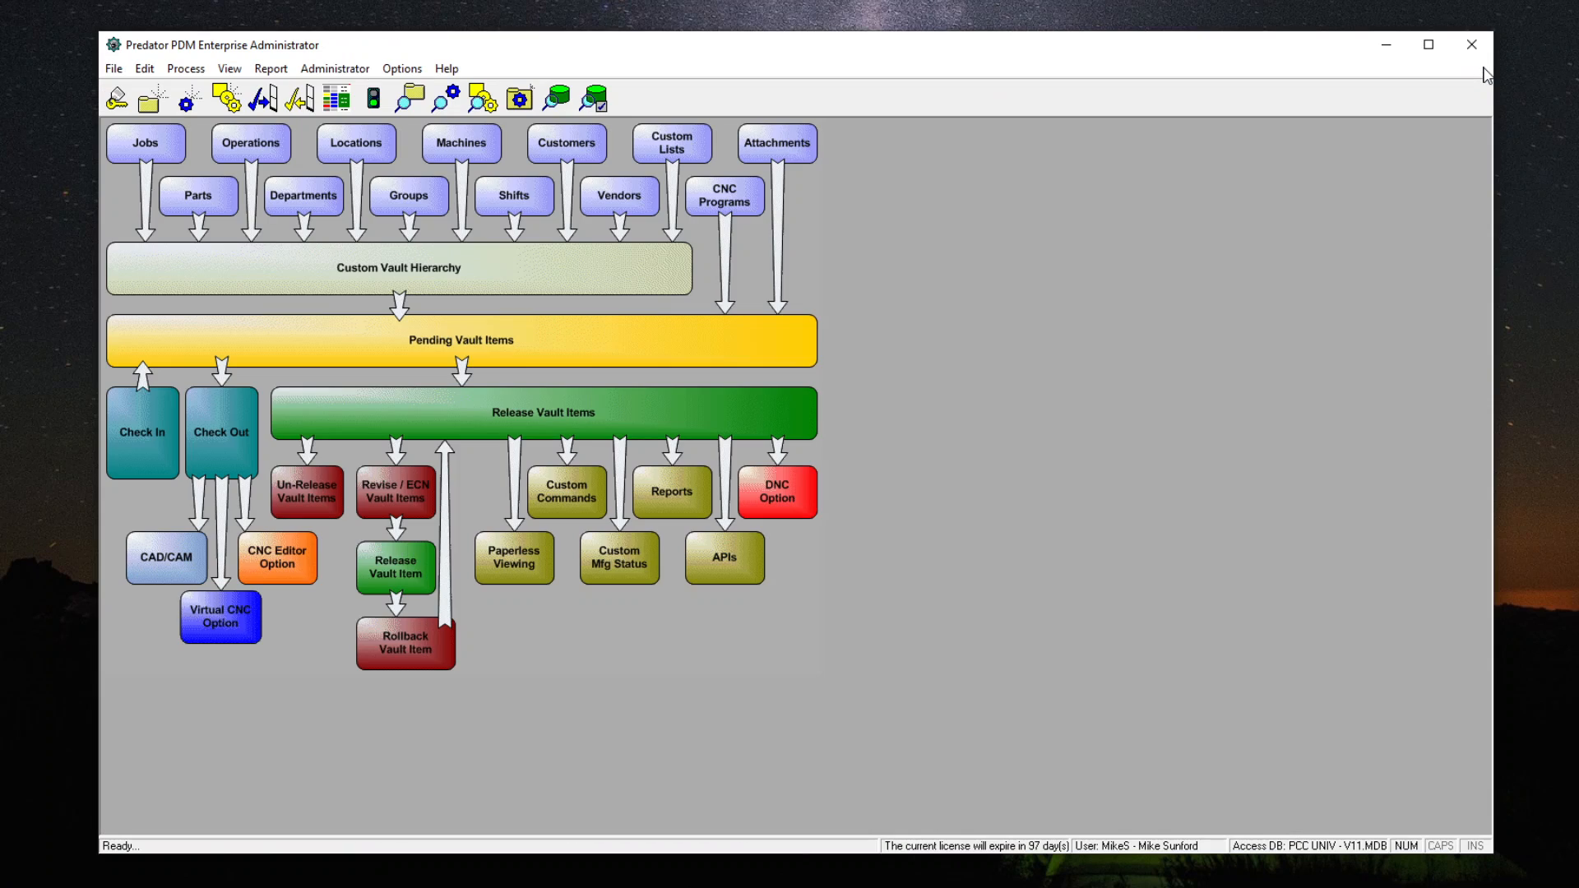
pyautogui.click(557, 99)
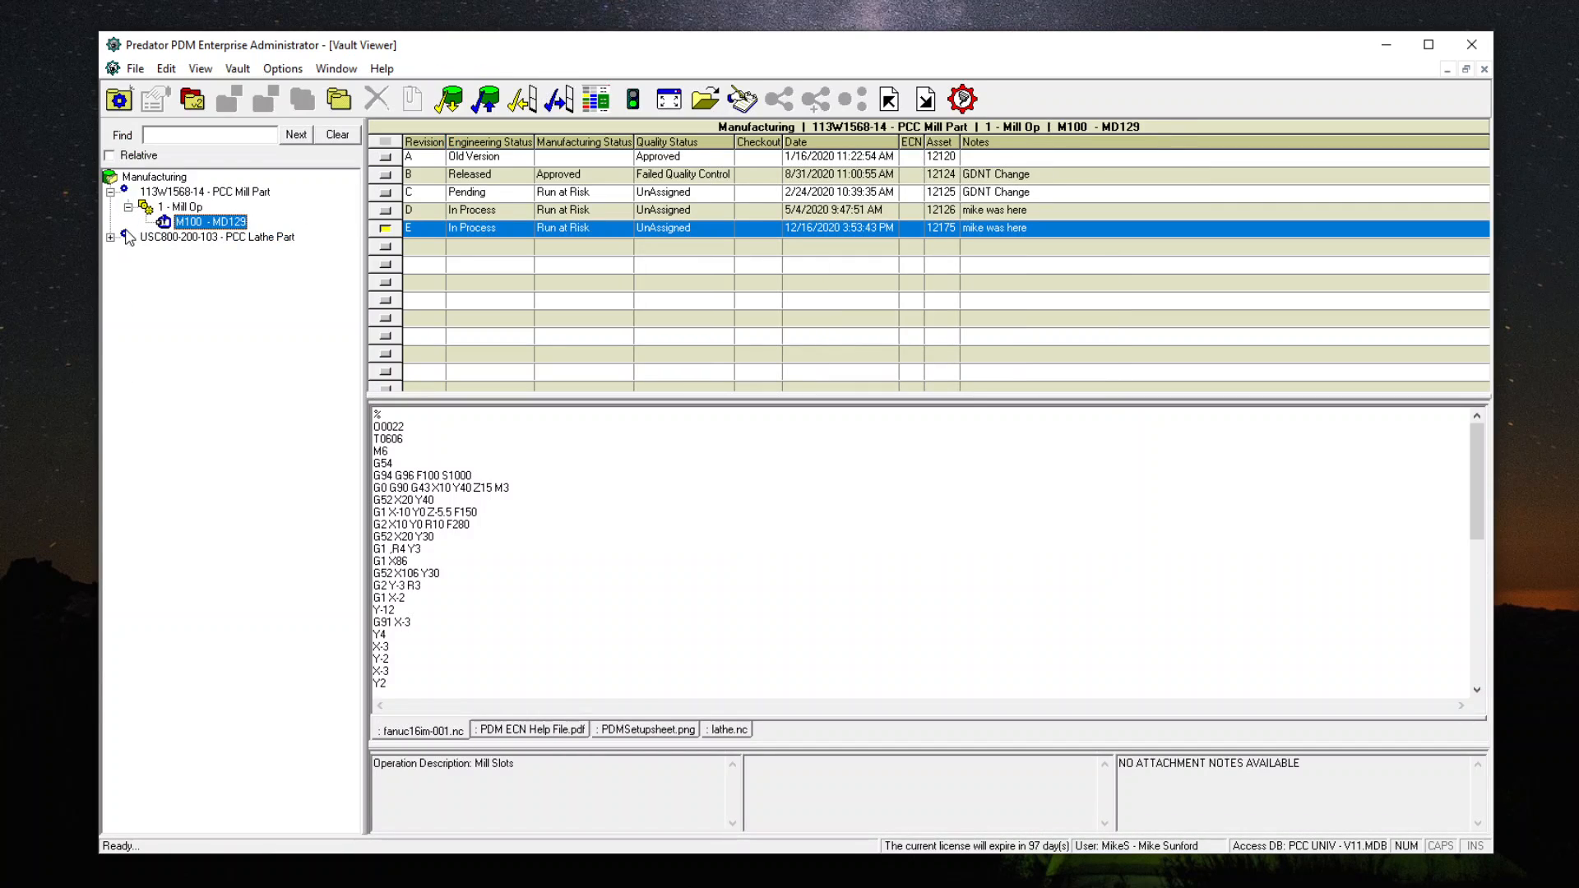
# Step: Check which commands are available for the released revision B and the in-process revision E of M100 - MD129
pyautogui.rightClick(198, 223)
pyautogui.click(485, 283)
pyautogui.click(478, 192)
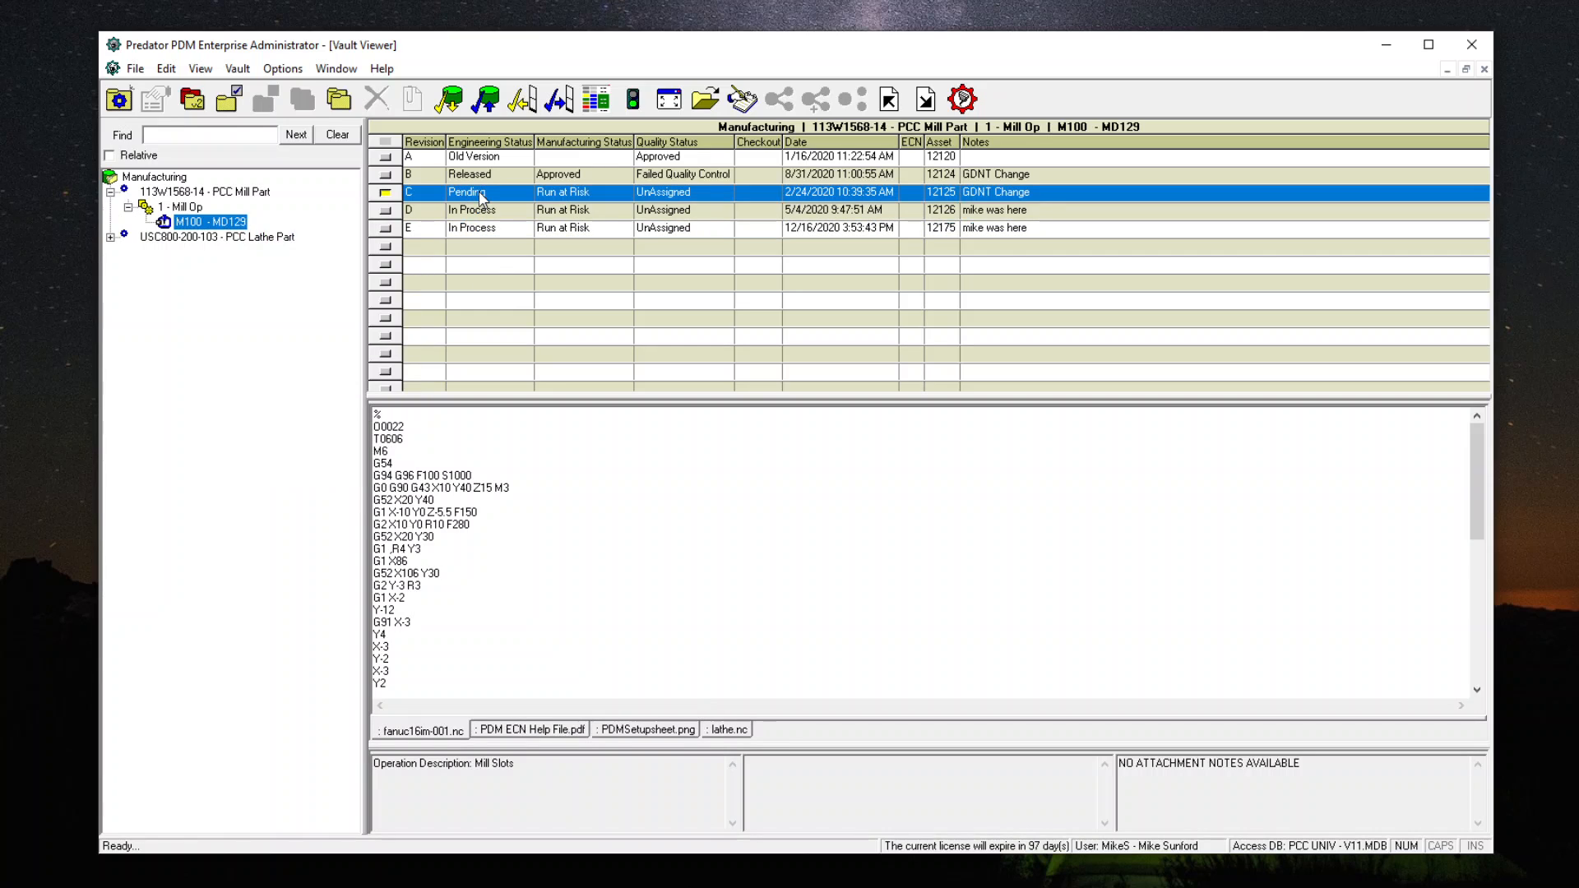
pyautogui.click(482, 175)
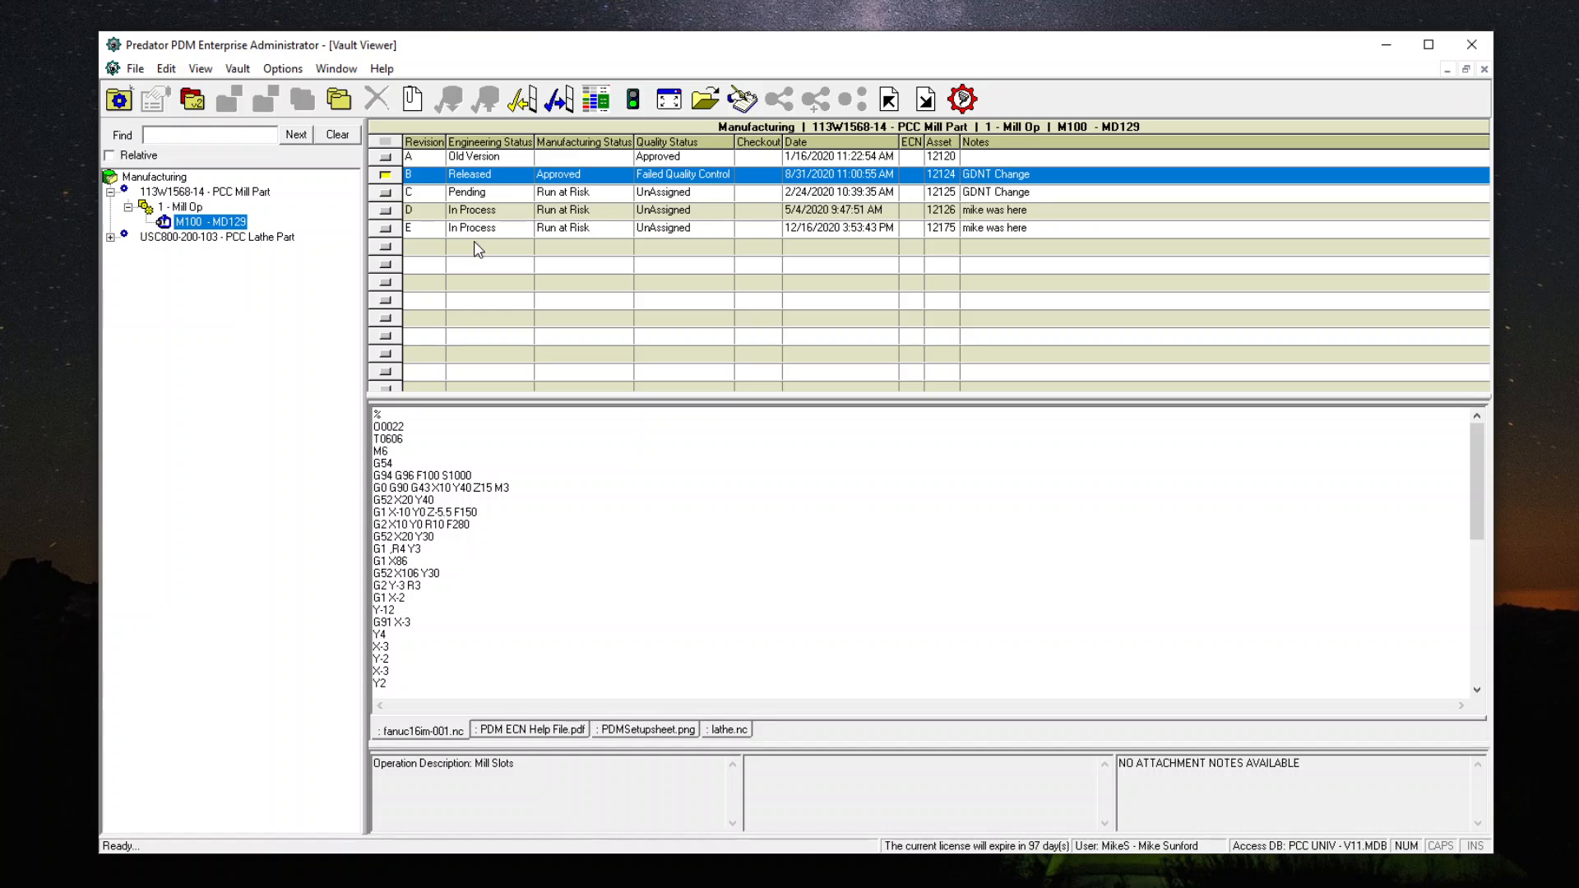
pyautogui.rightClick(478, 176)
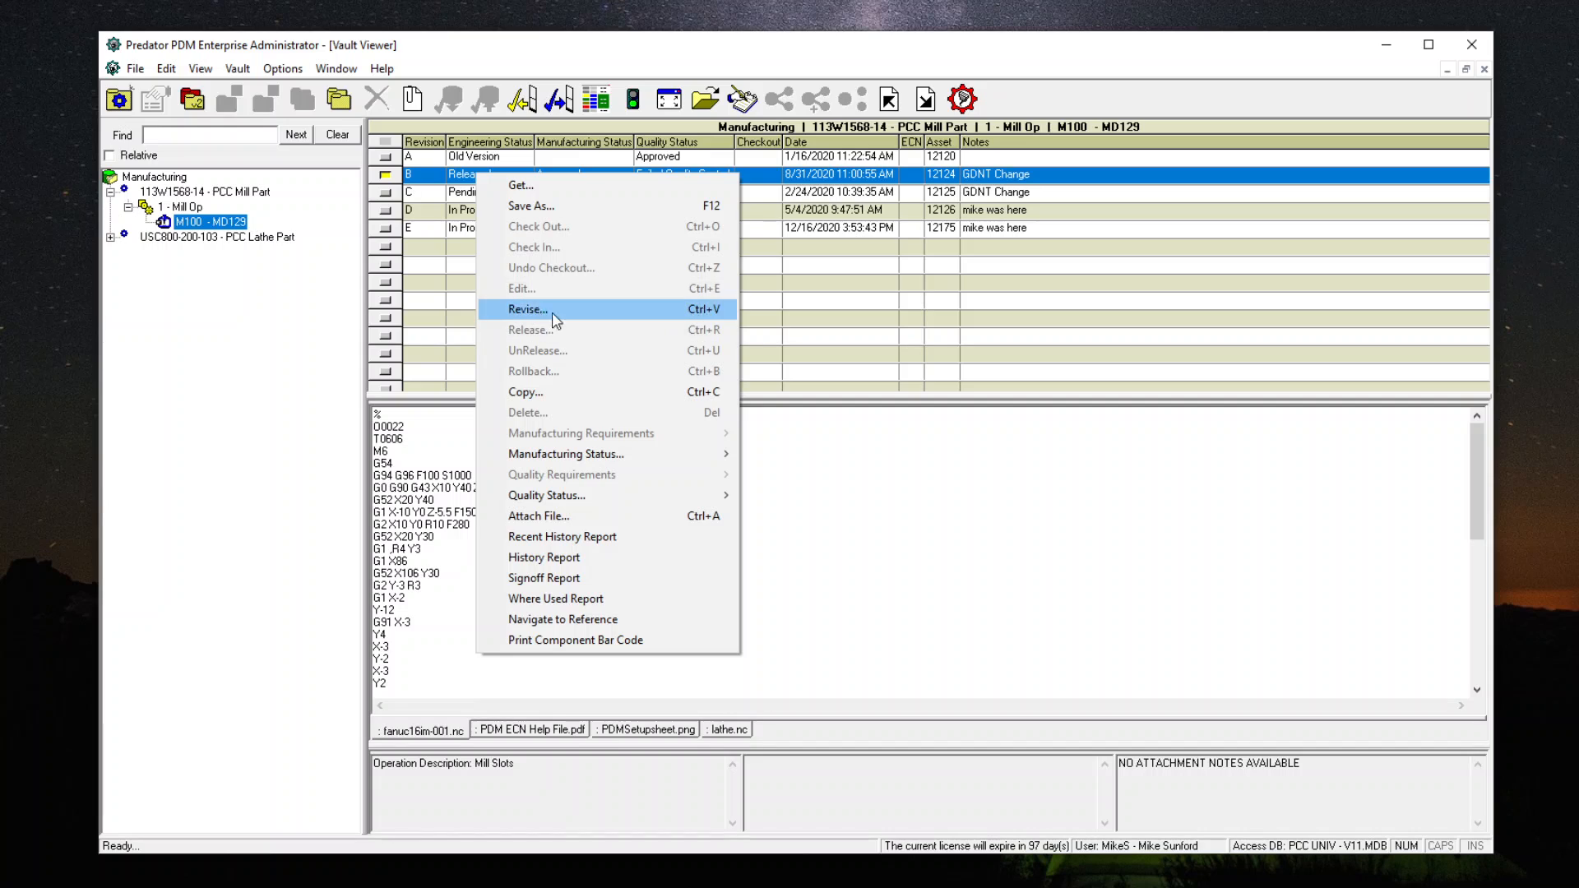
pyautogui.click(527, 309)
pyautogui.rightClick(460, 227)
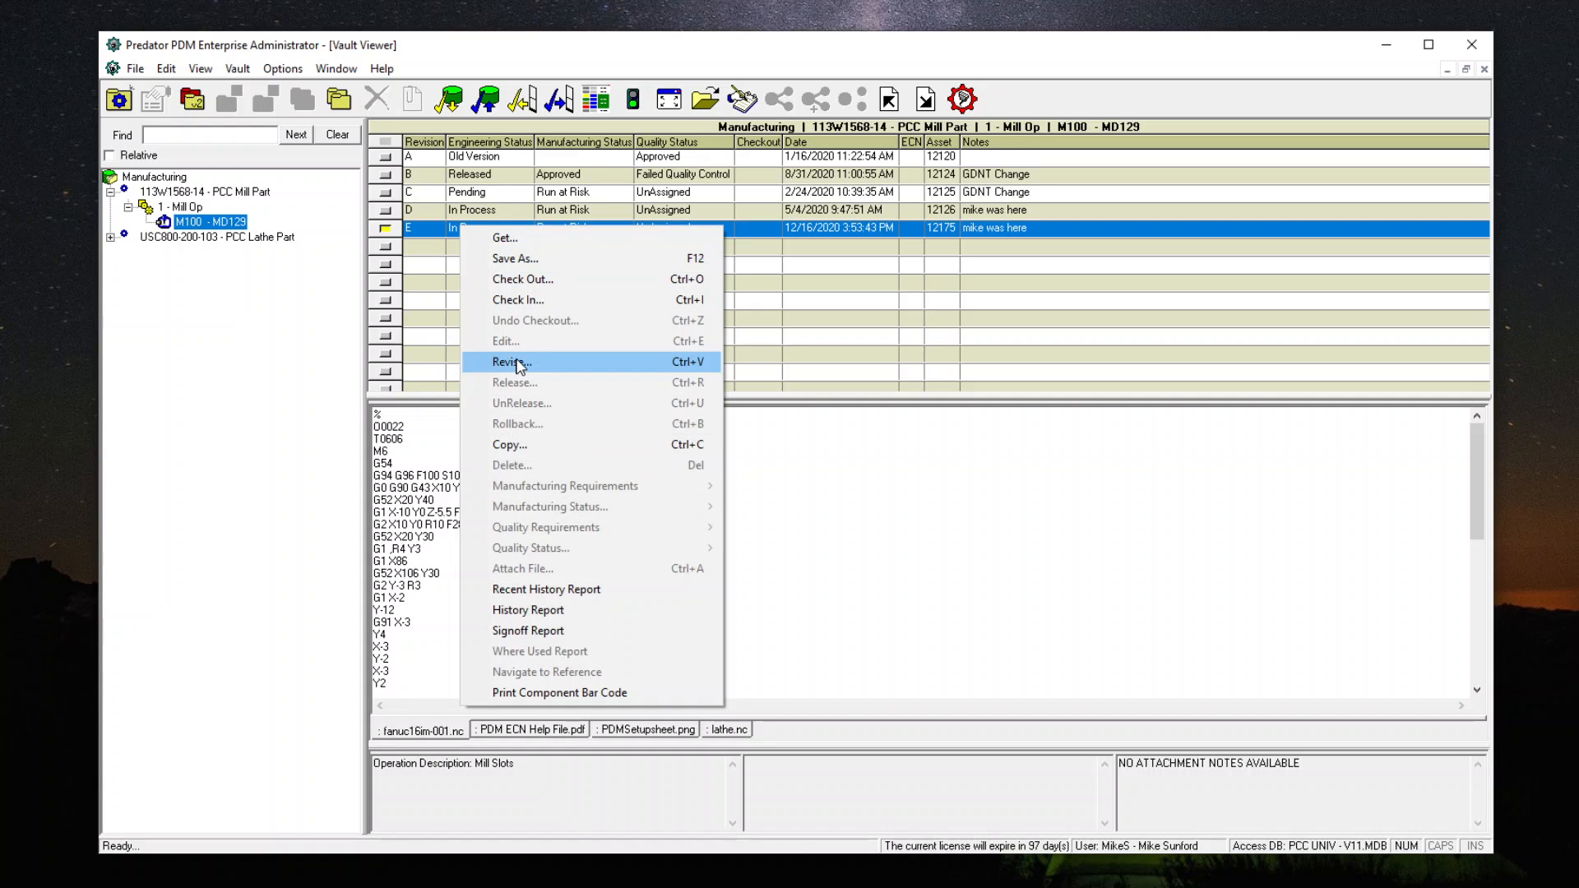
pyautogui.click(796, 329)
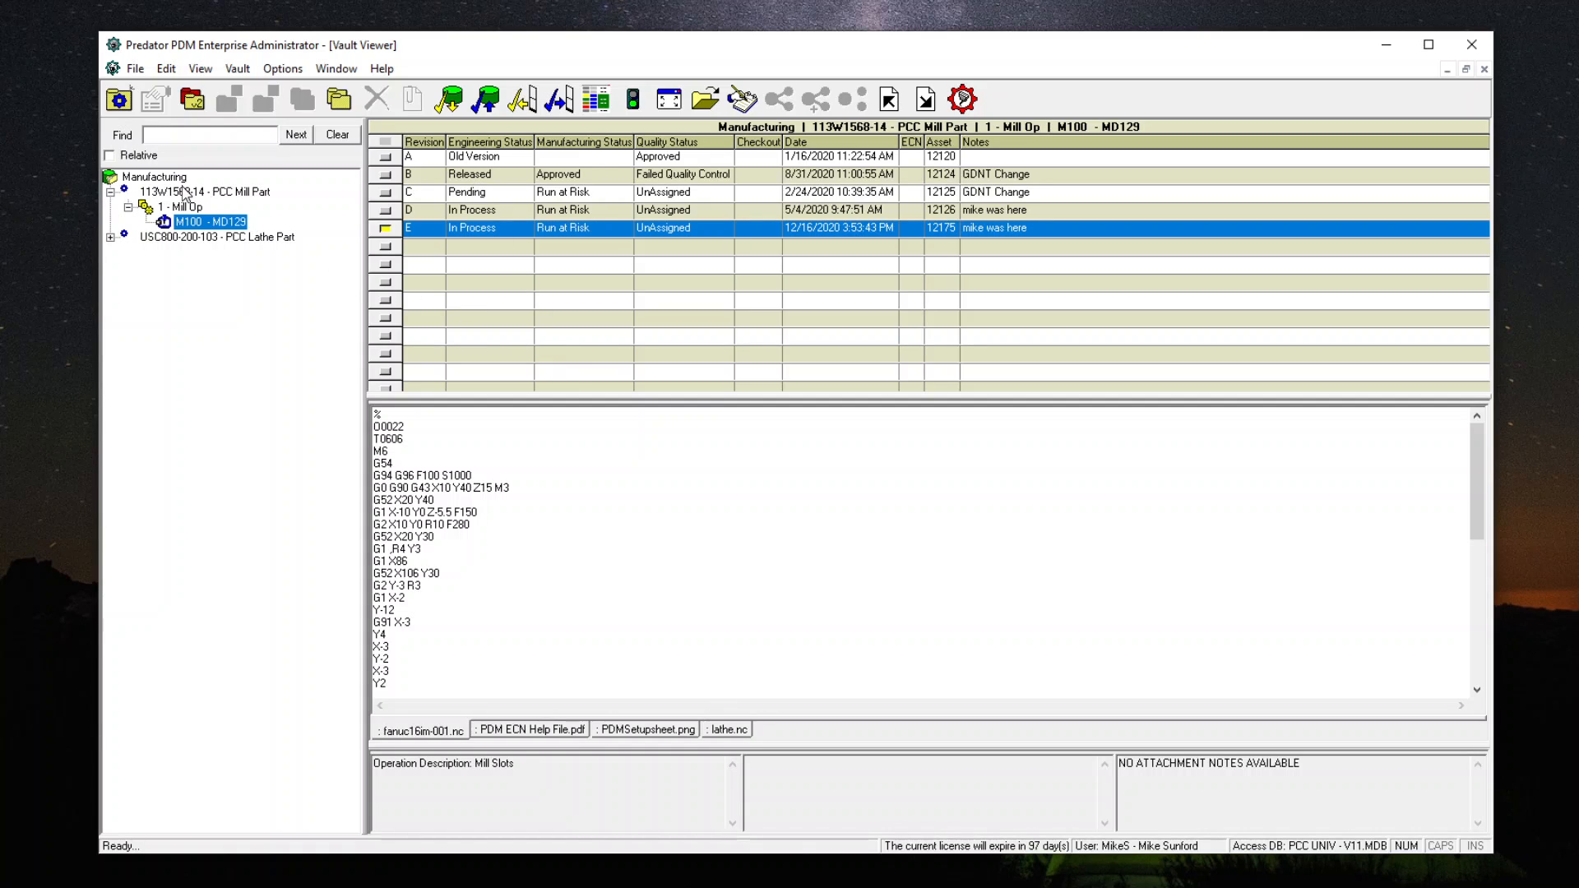
# Step: Review the Manufacturing vault's hierarchy definition, the PCC Mill Part's levels and the expanded PCC Lathe Part
pyautogui.click(161, 177)
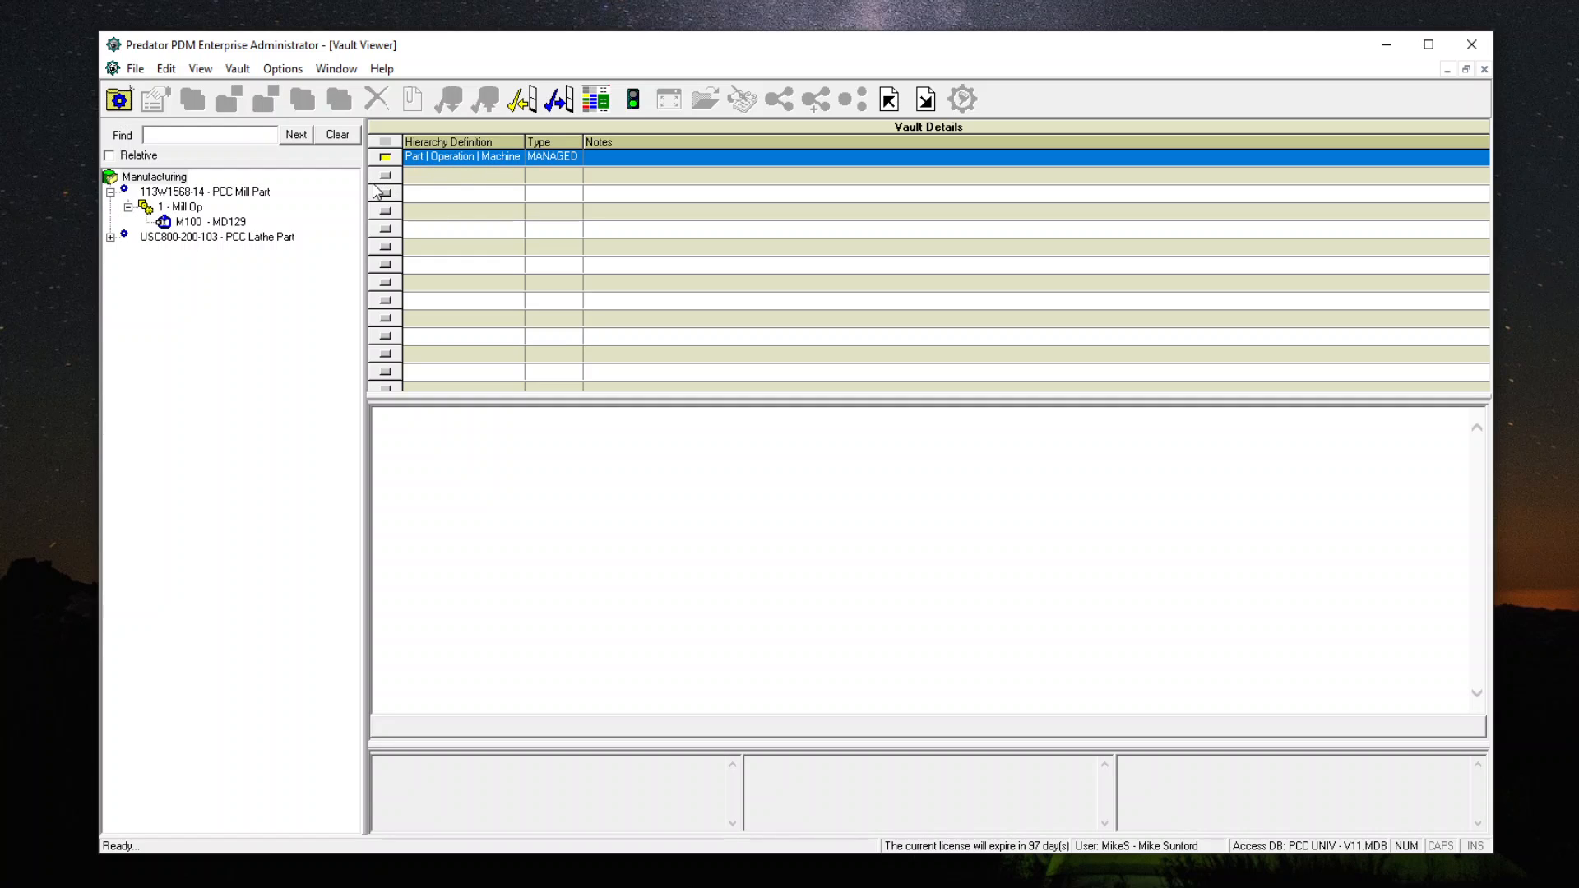
pyautogui.click(169, 193)
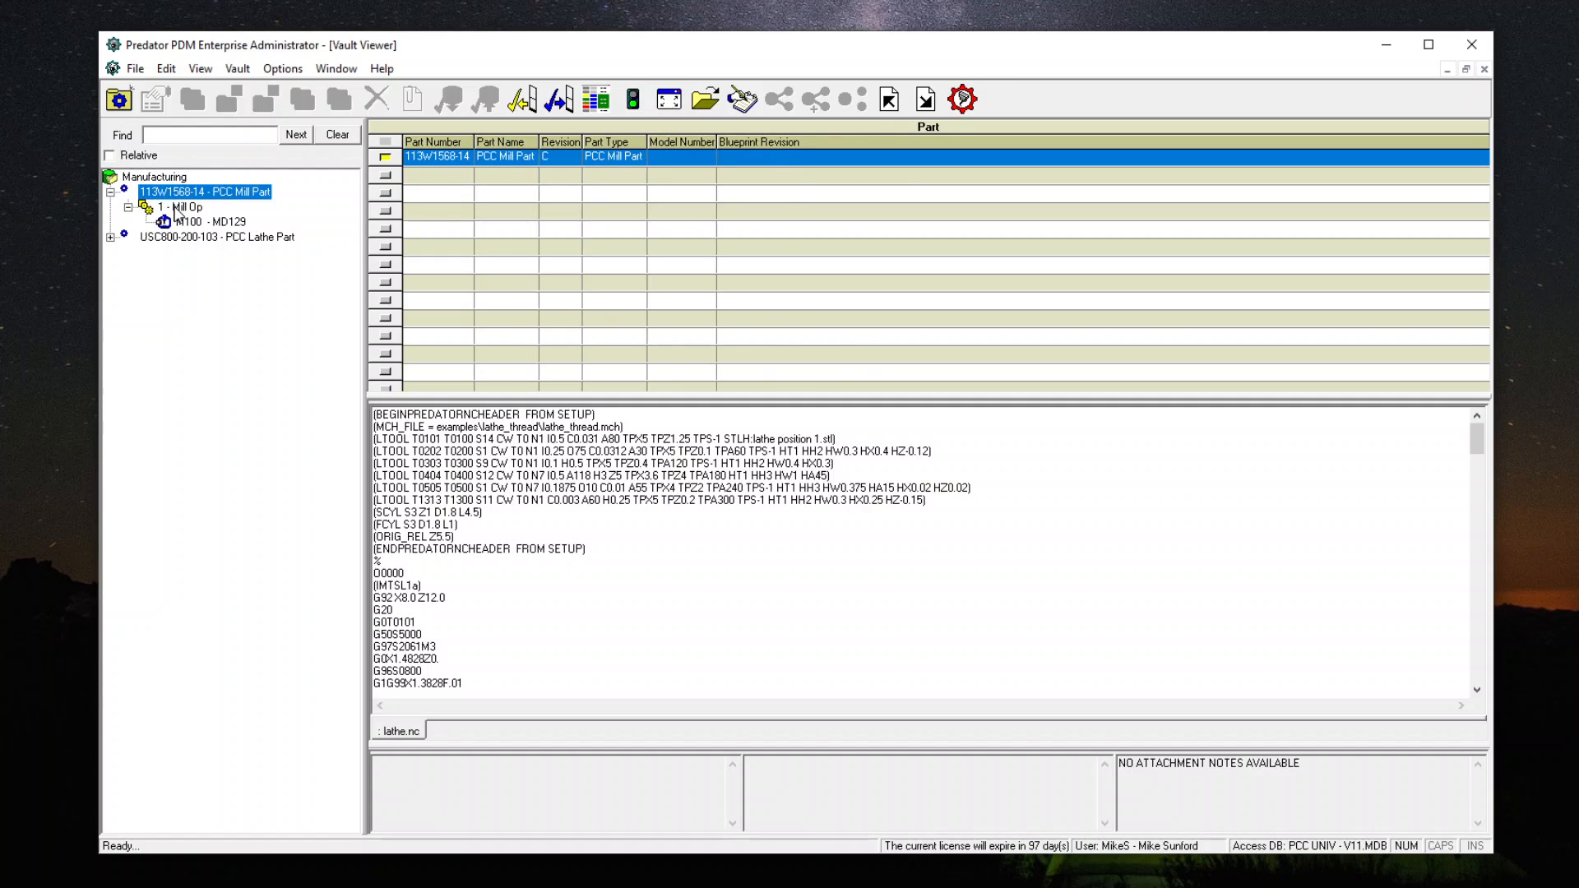
pyautogui.click(177, 209)
pyautogui.click(188, 222)
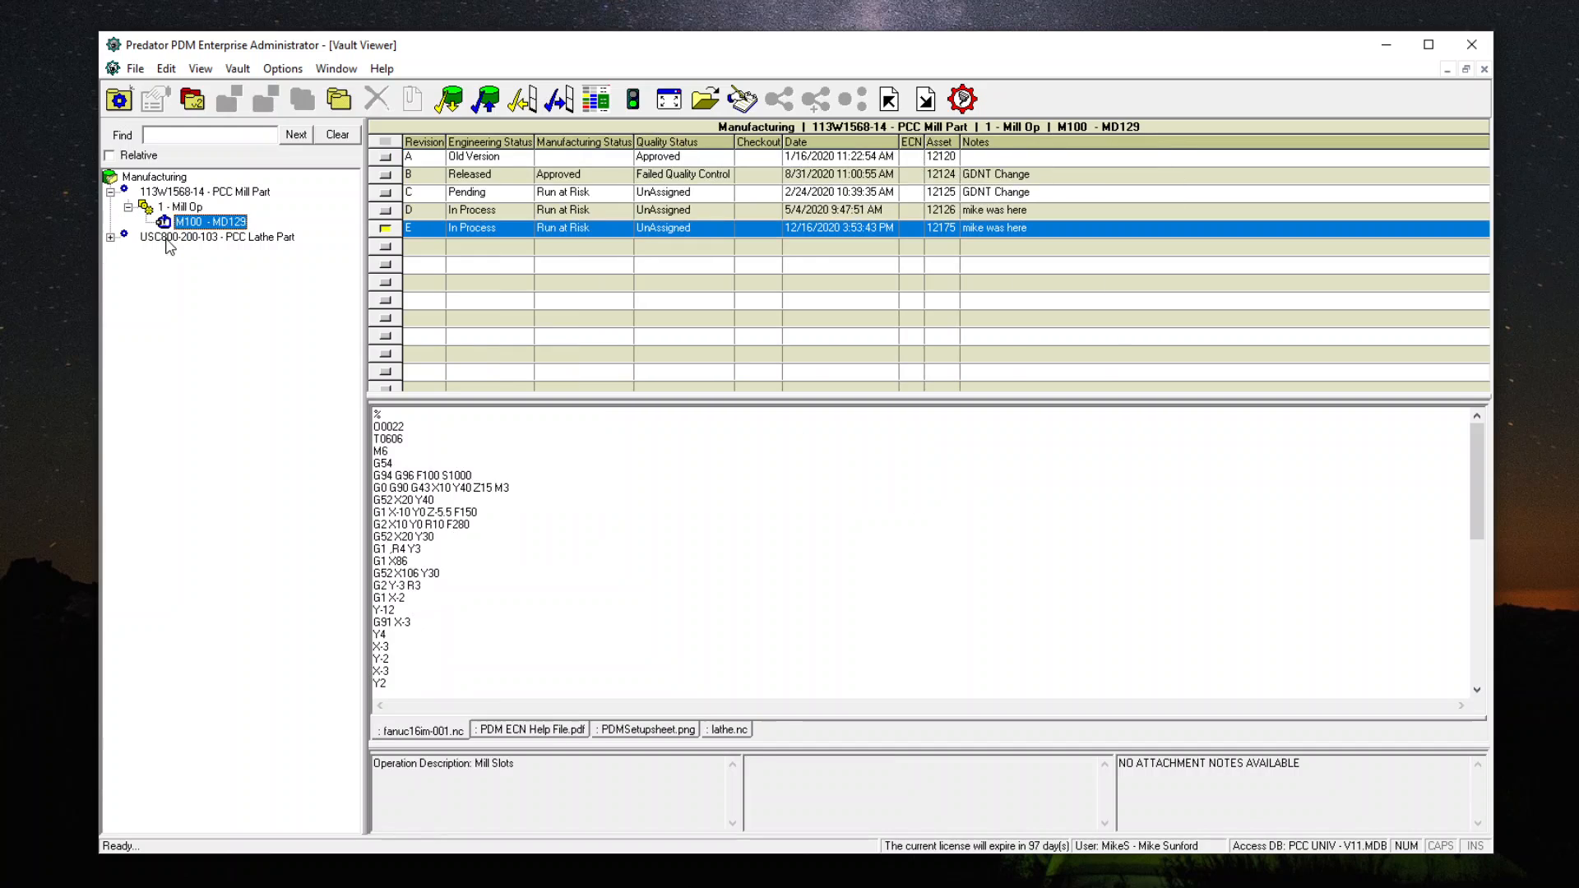
pyautogui.click(109, 238)
pyautogui.click(128, 253)
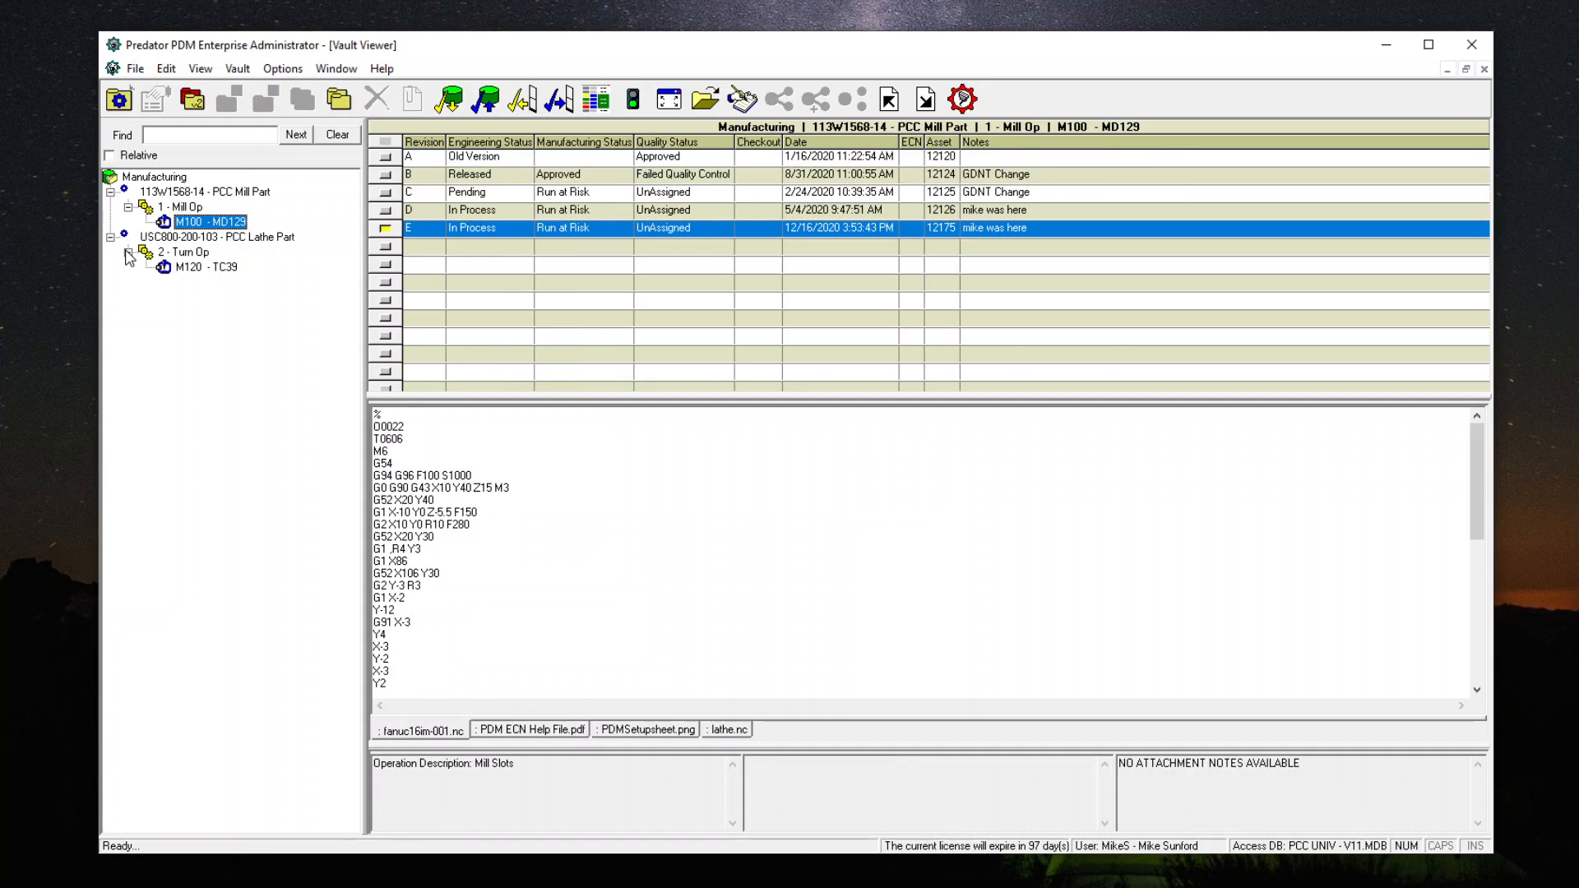
pyautogui.click(167, 238)
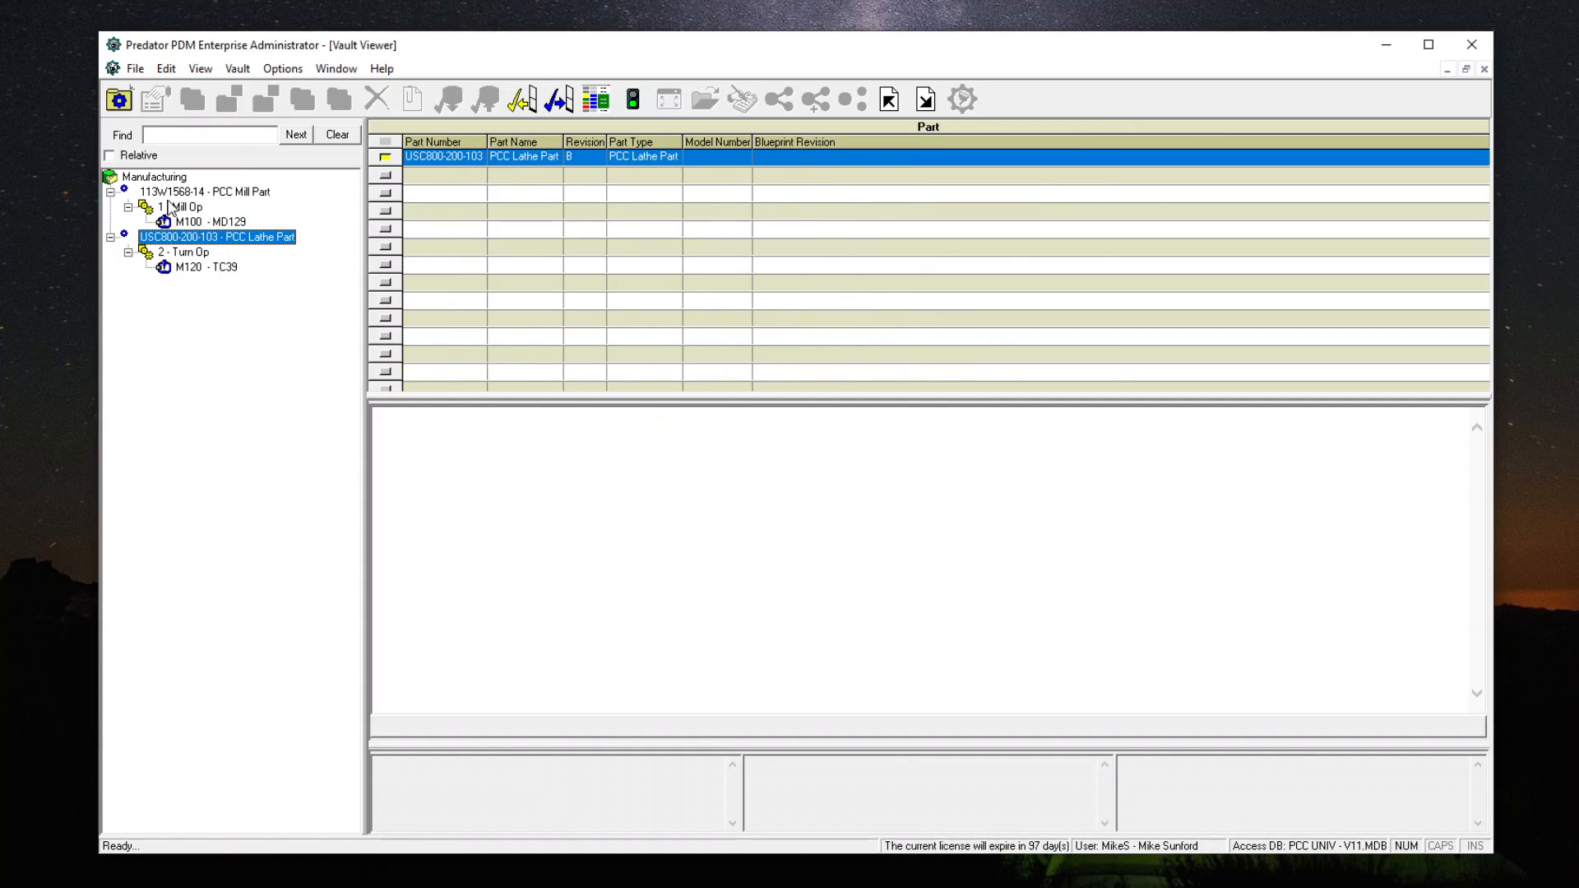
# Step: Look through Predator RCM v.11 Description 2019_R0.pdf and Fanuc DNC Operation m198.pdf attached to M120 - TC39 under the PCC Lathe Part
pyautogui.click(170, 190)
pyautogui.click(185, 238)
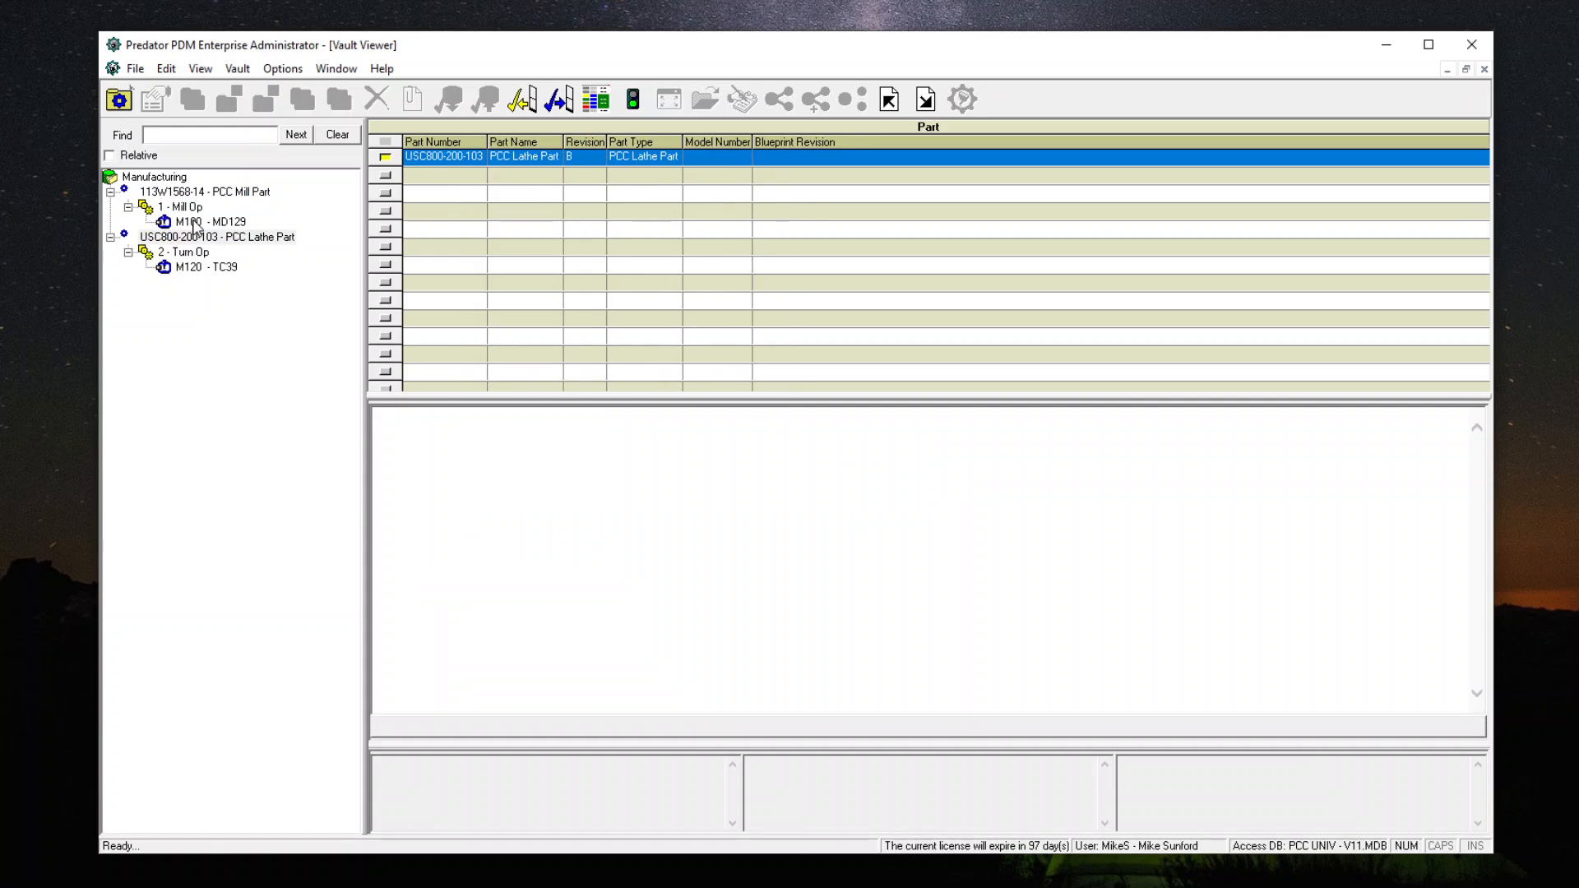
pyautogui.click(188, 269)
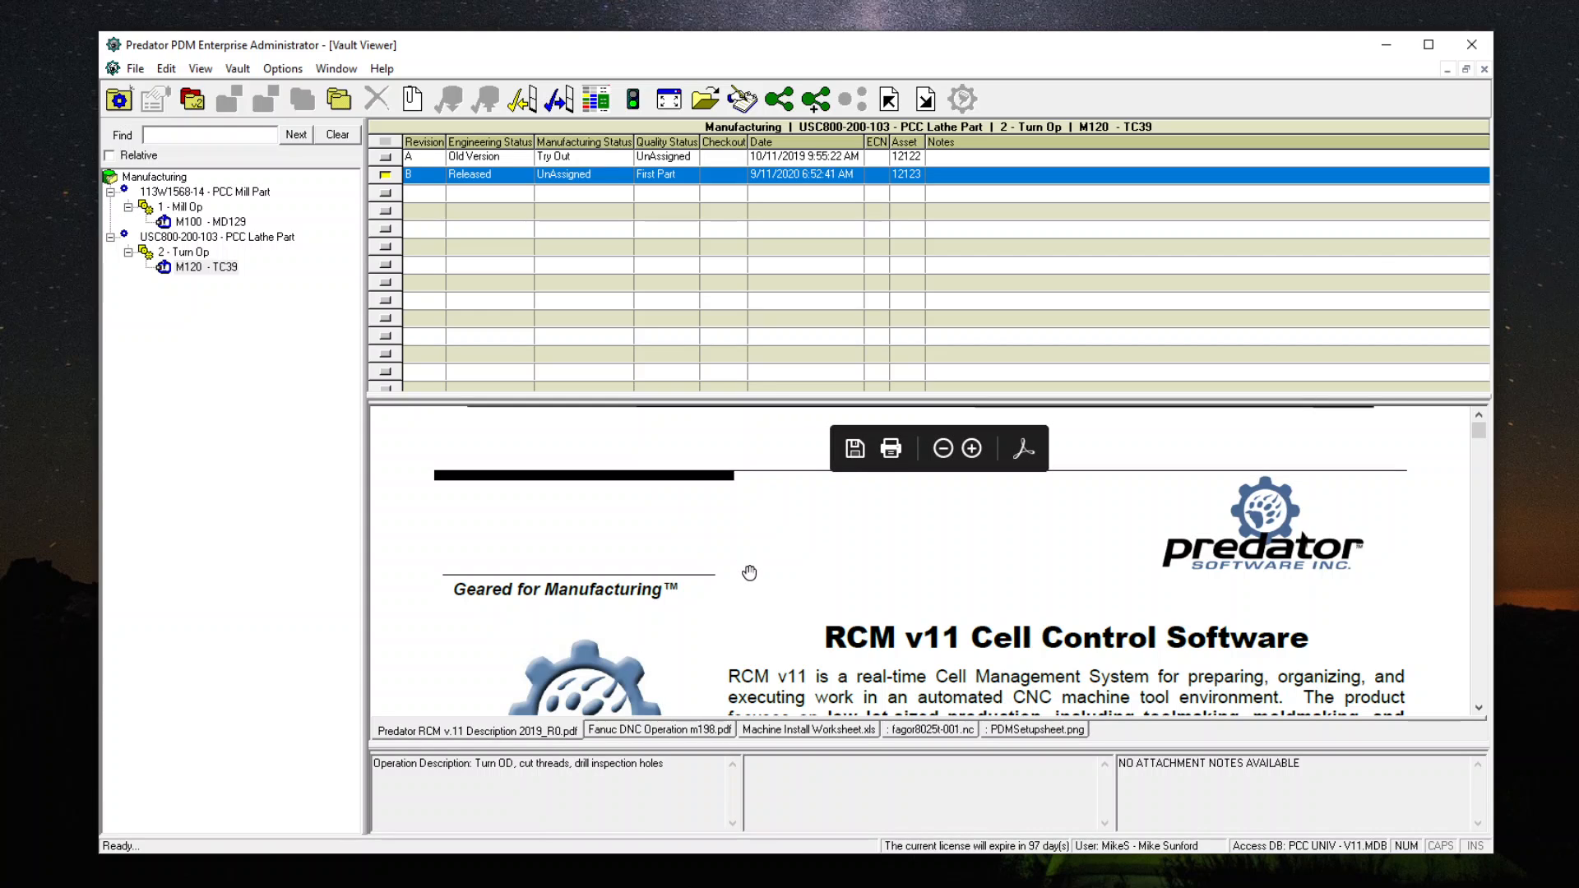
pyautogui.scroll(-15, 745, 572)
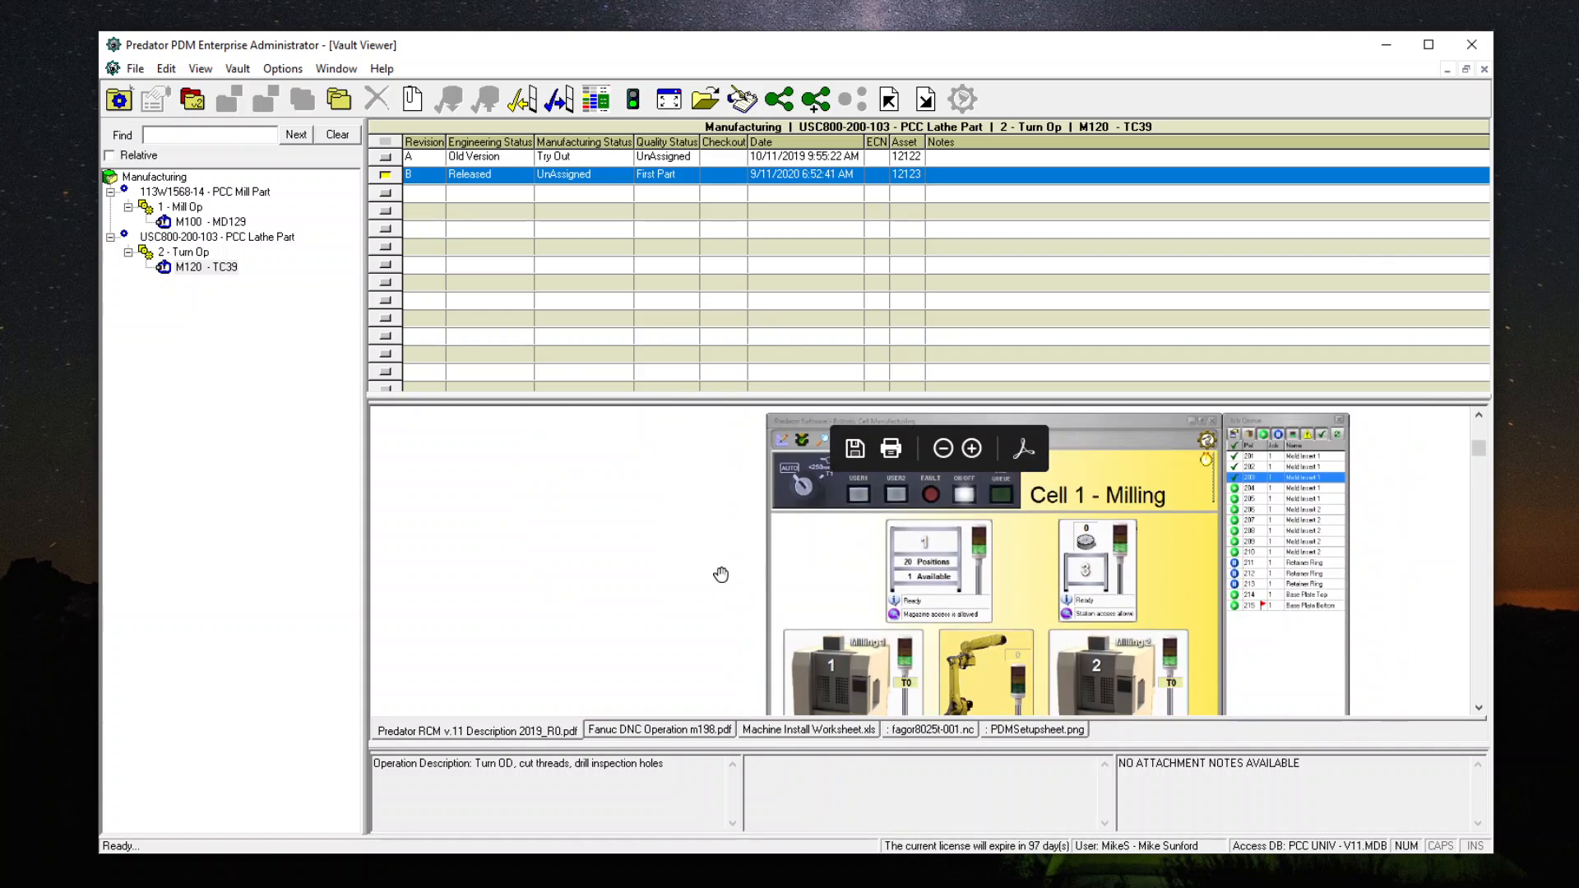
pyautogui.scroll(-4, 721, 574)
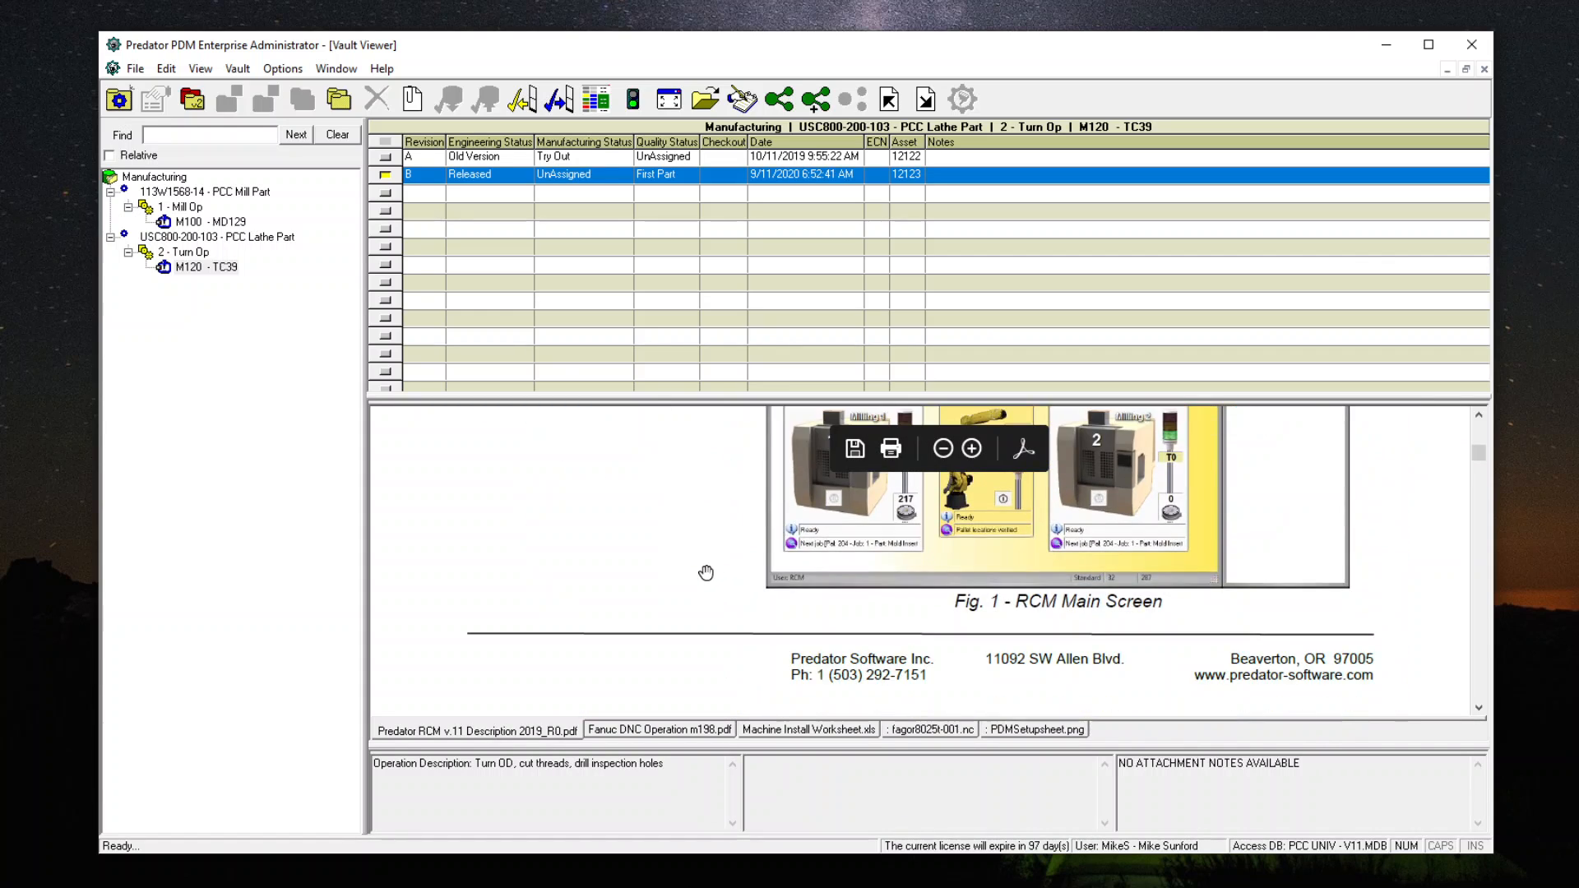
pyautogui.click(675, 732)
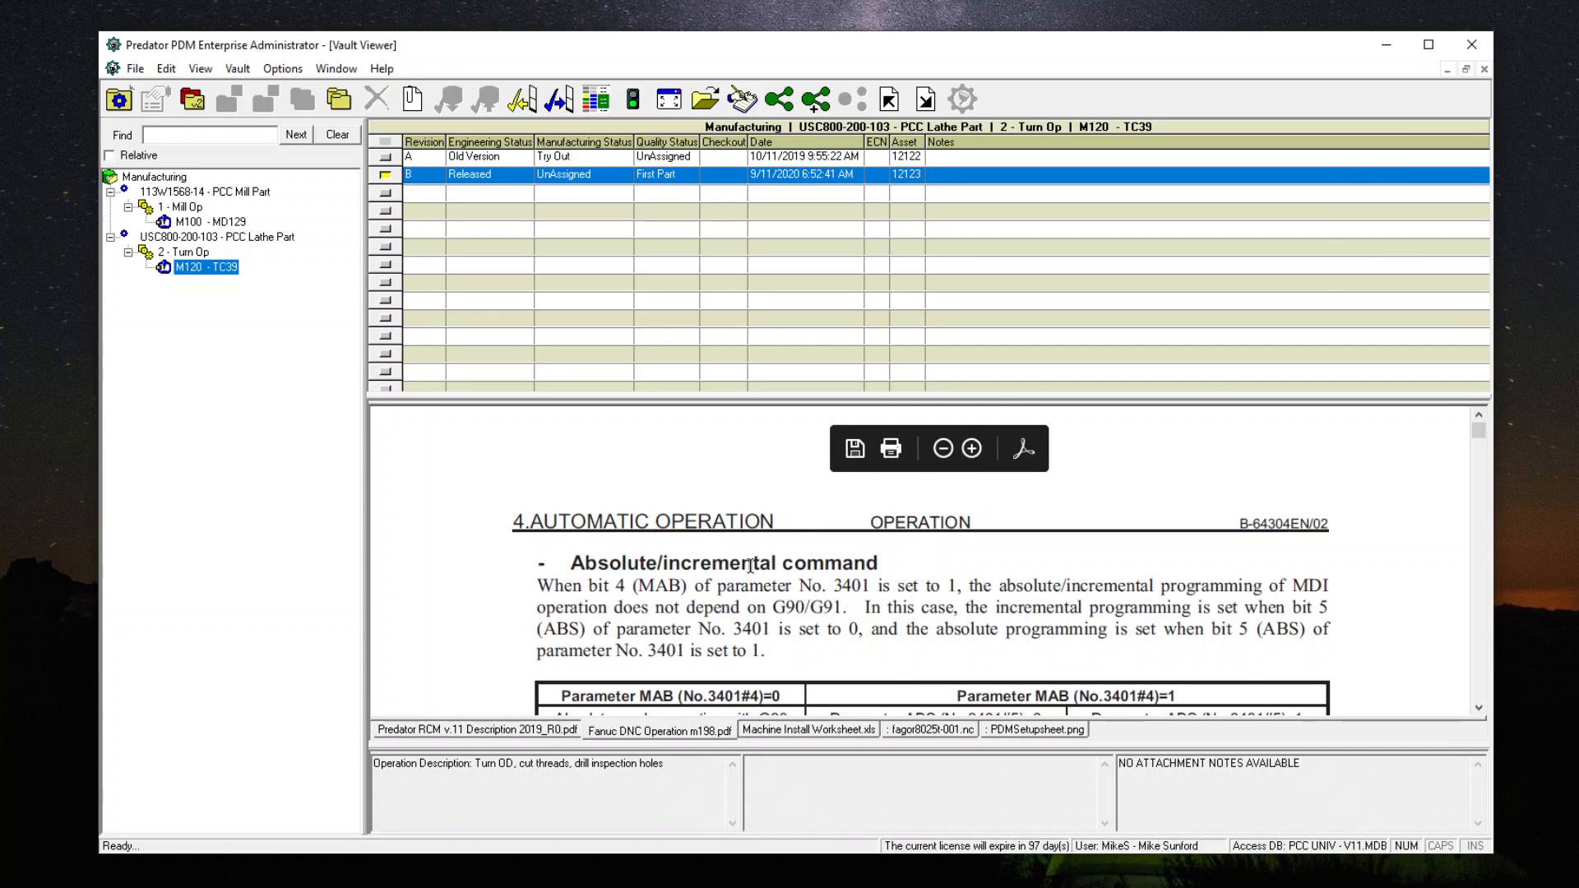
pyautogui.scroll(-3, 771, 527)
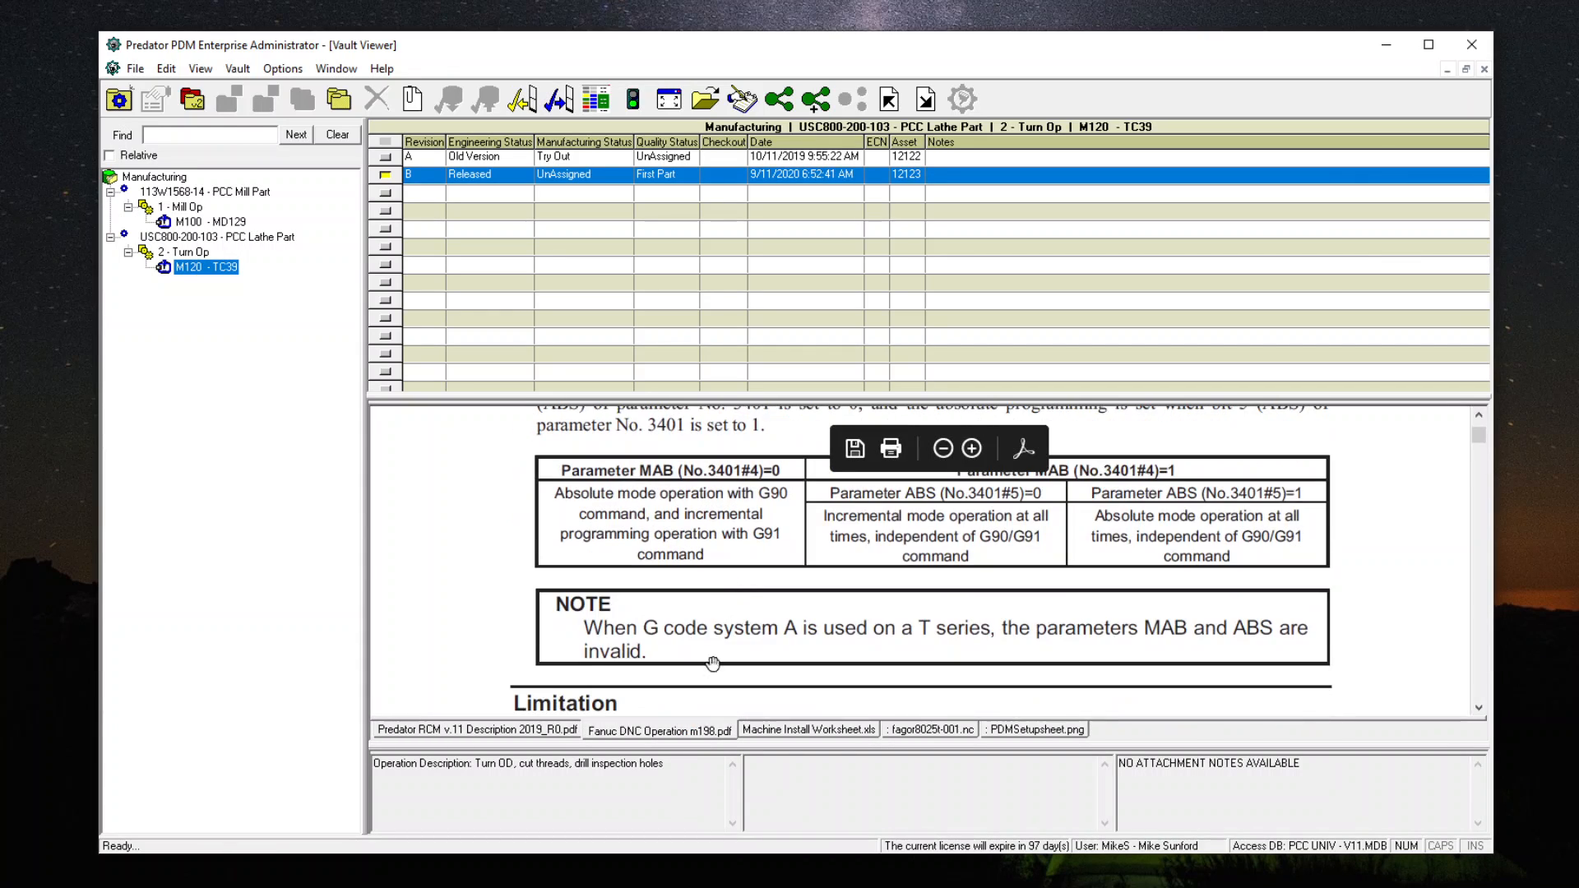
# Step: Open Machine Install Worksheet.xls in Excel to view its contents and Save As locations, and close it without saving
pyautogui.click(833, 731)
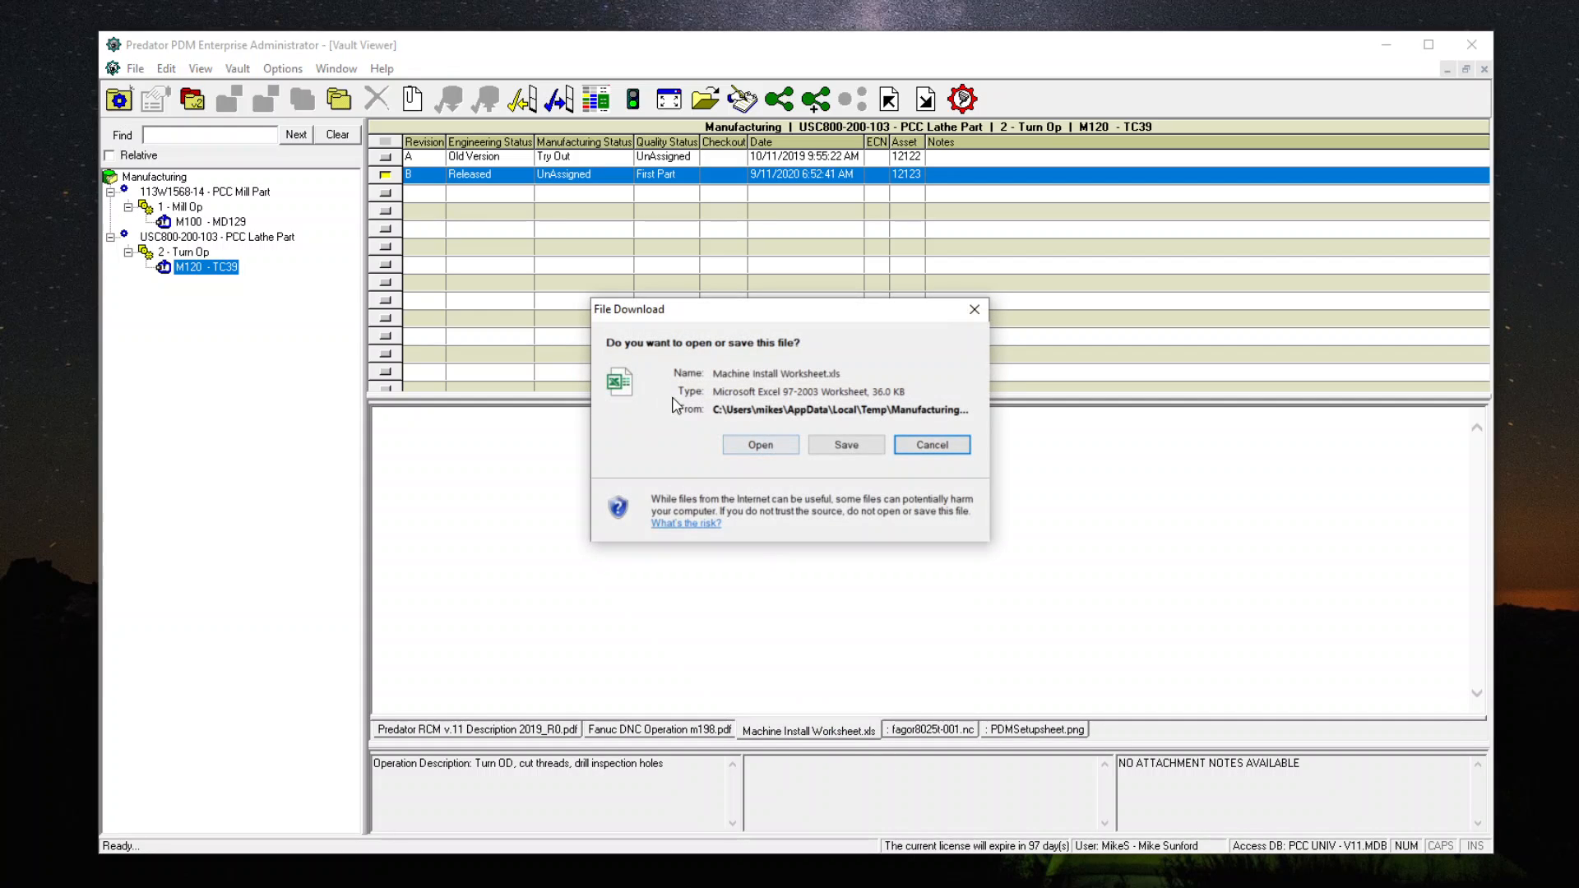
pyautogui.click(761, 445)
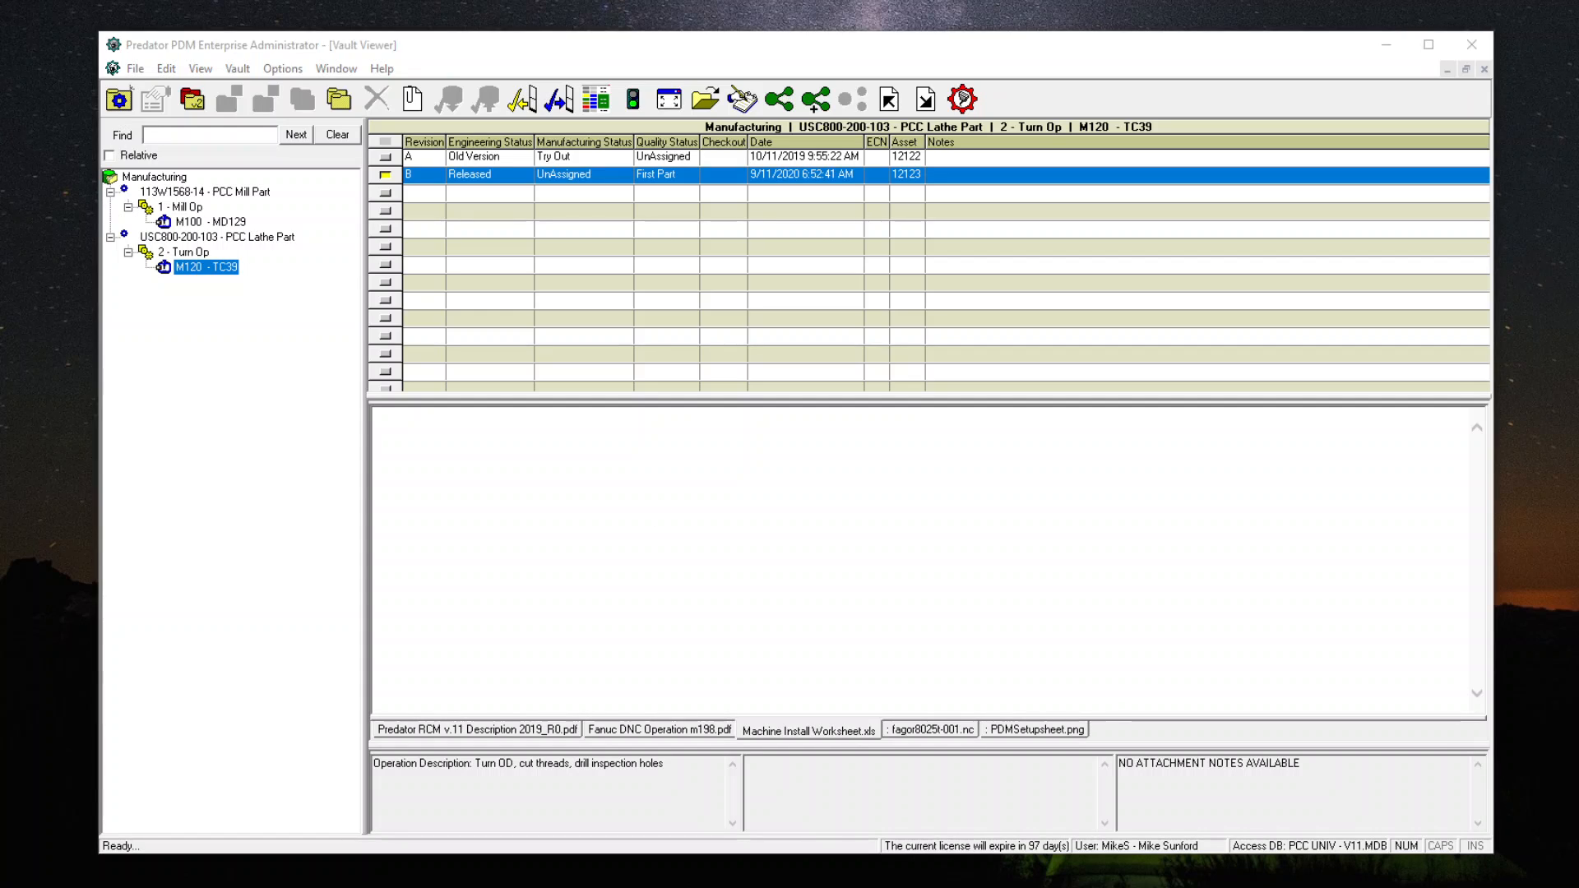
pyautogui.moveTo(0, 36); pyautogui.dragTo(961, 106)
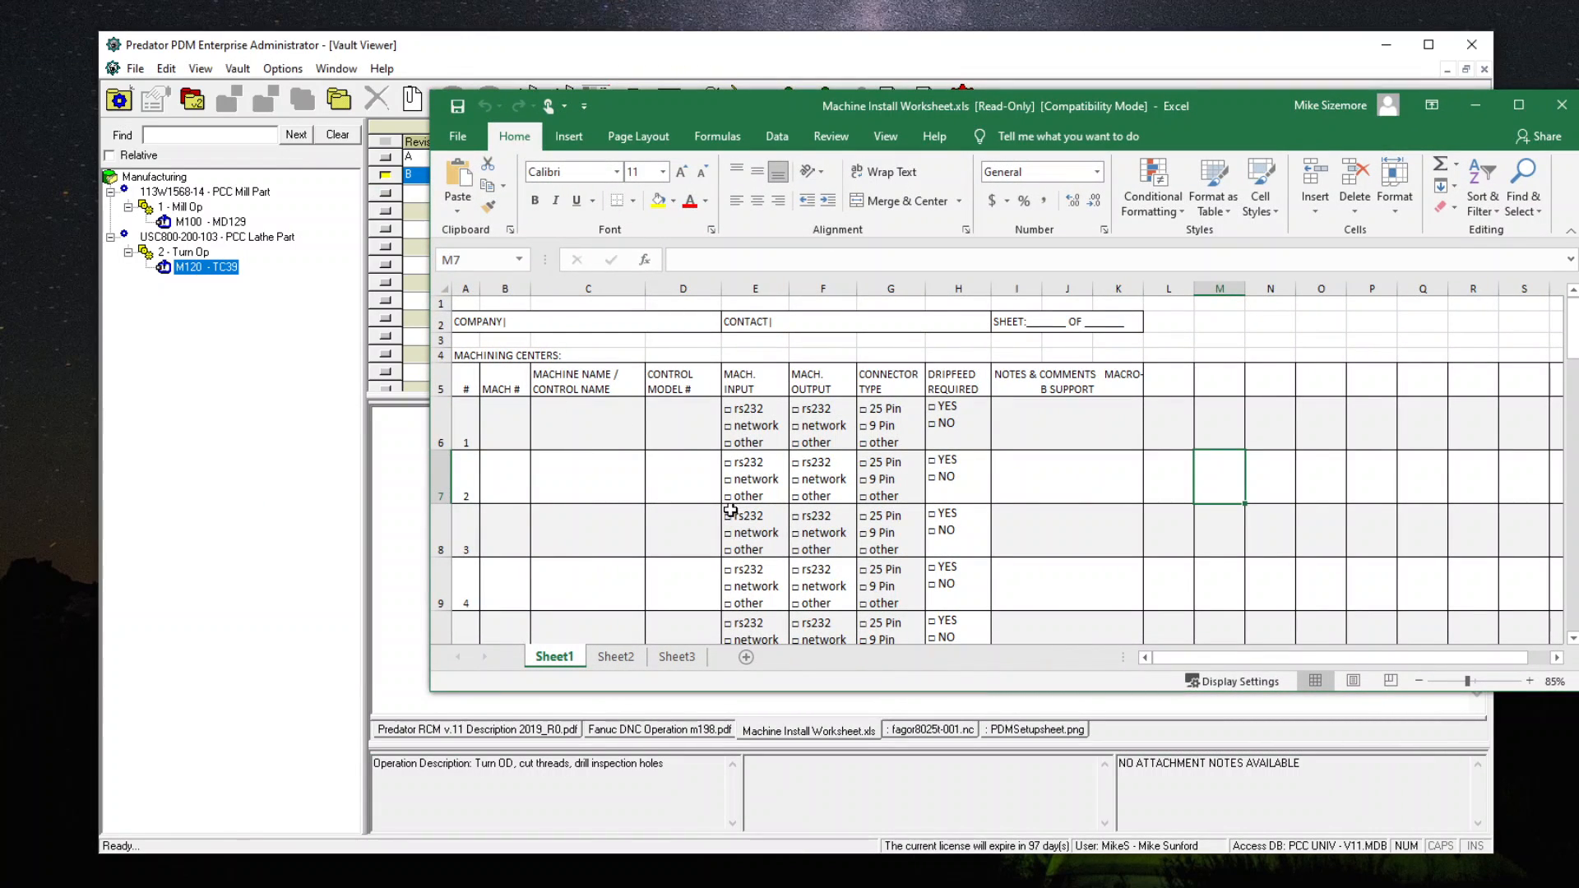
pyautogui.click(455, 140)
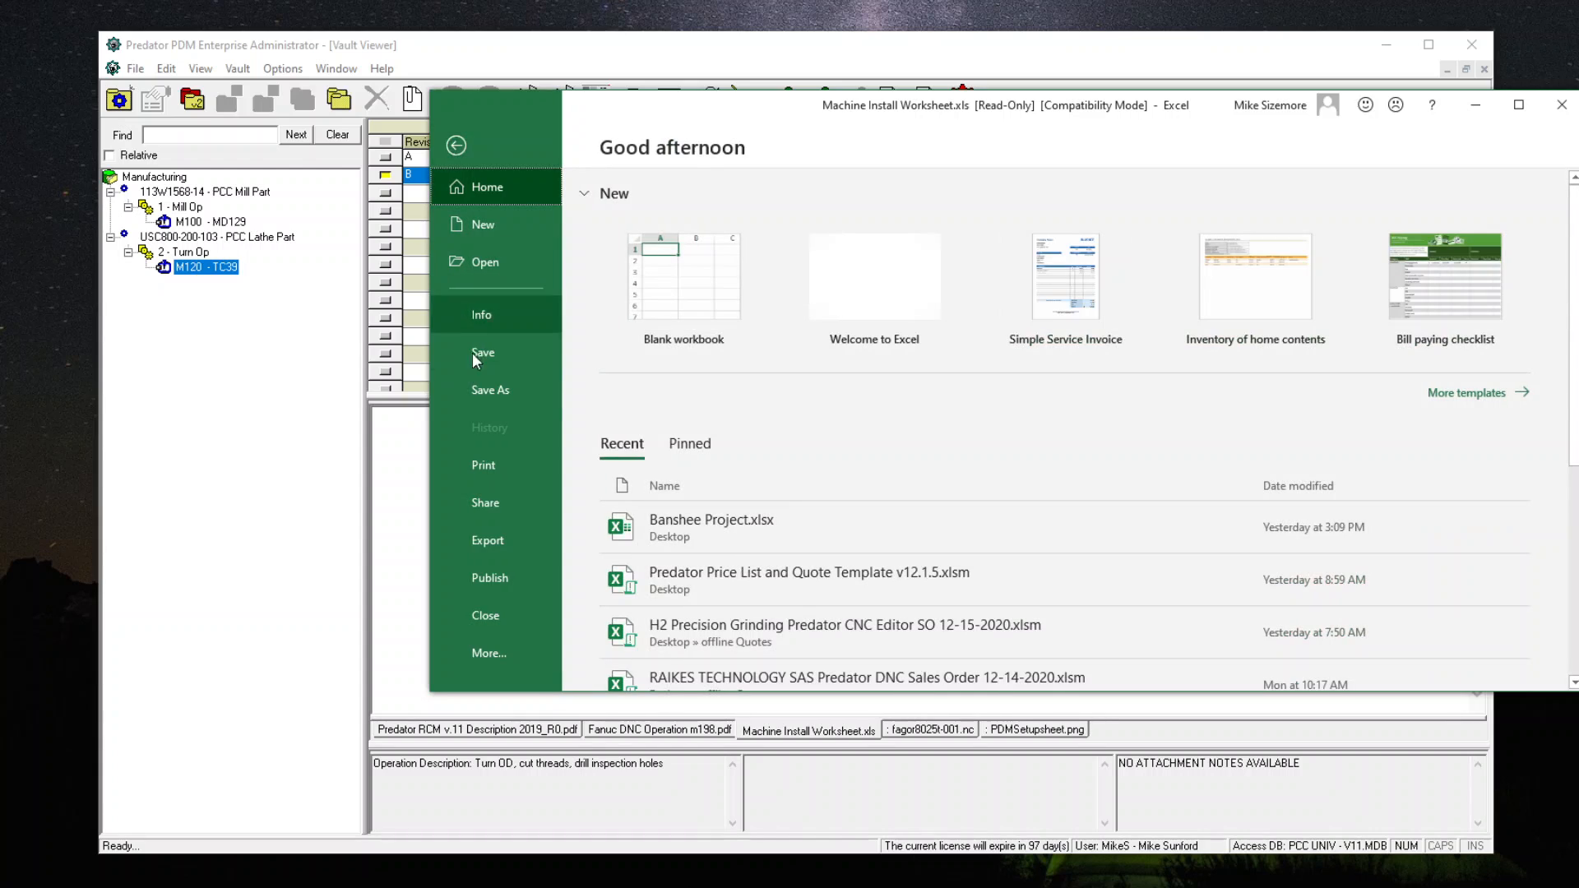
pyautogui.click(469, 396)
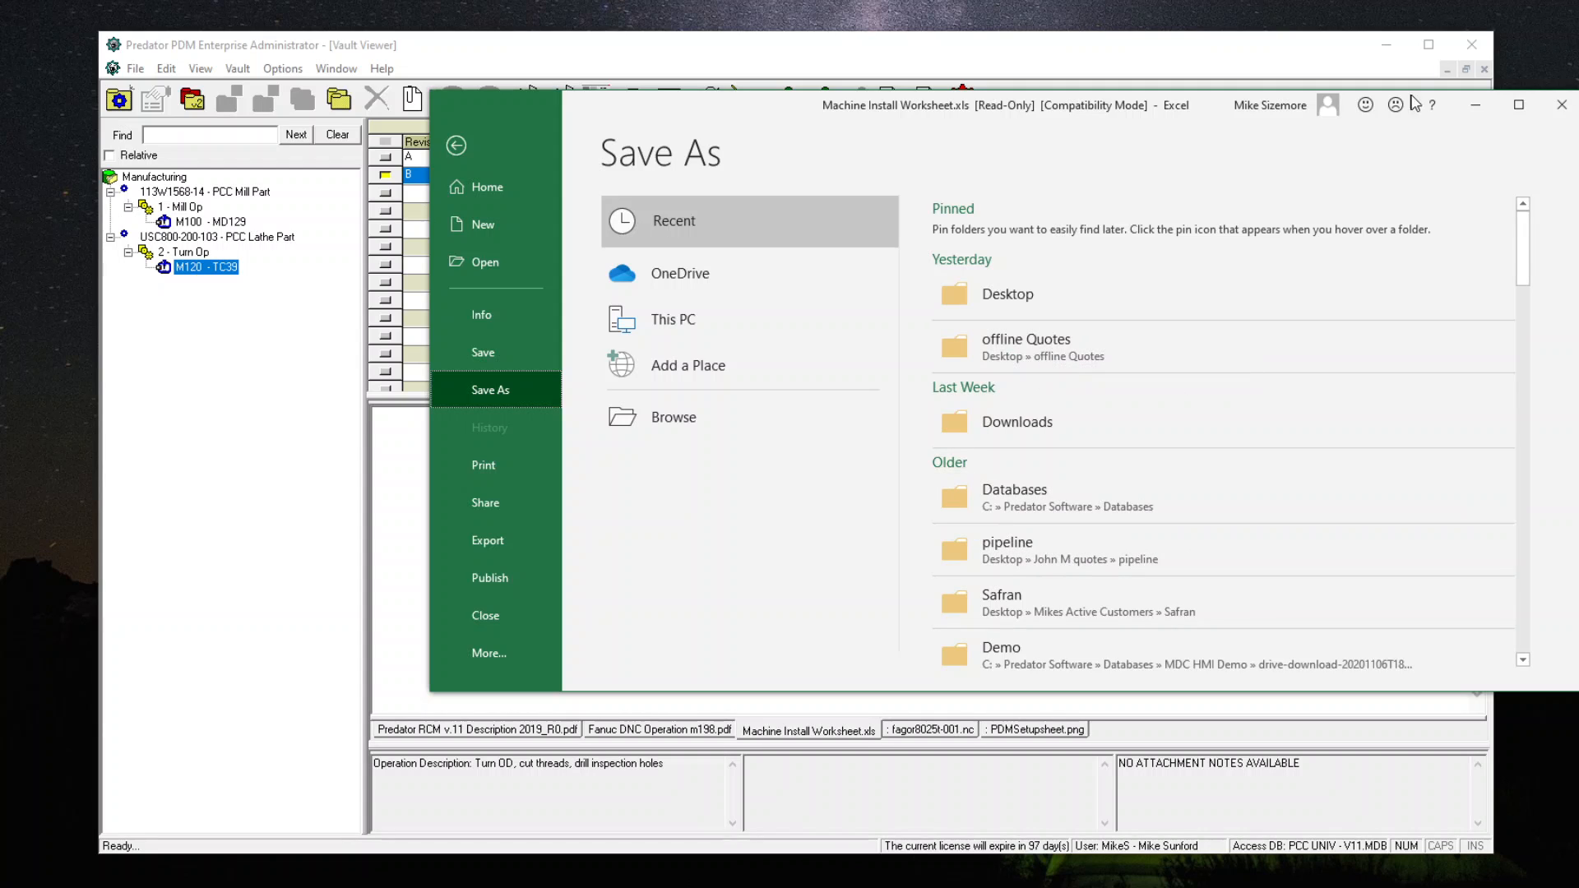
pyautogui.click(1566, 113)
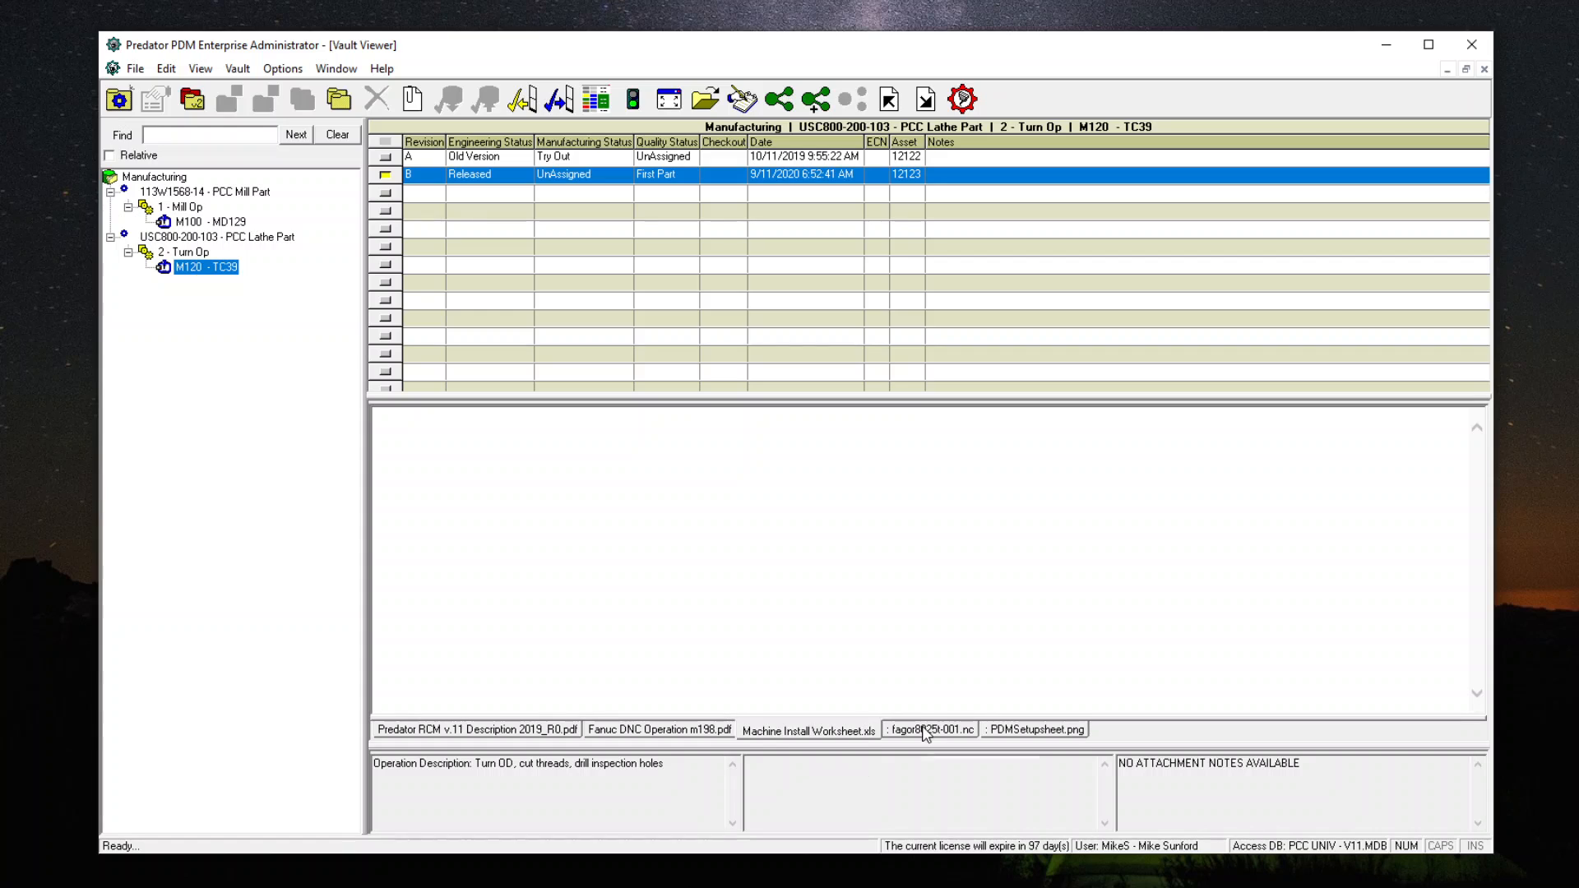
# Step: Examine the code of fagor8025t-001.nc, and launch PRemote for the program and dismiss its command line options
pyautogui.click(948, 732)
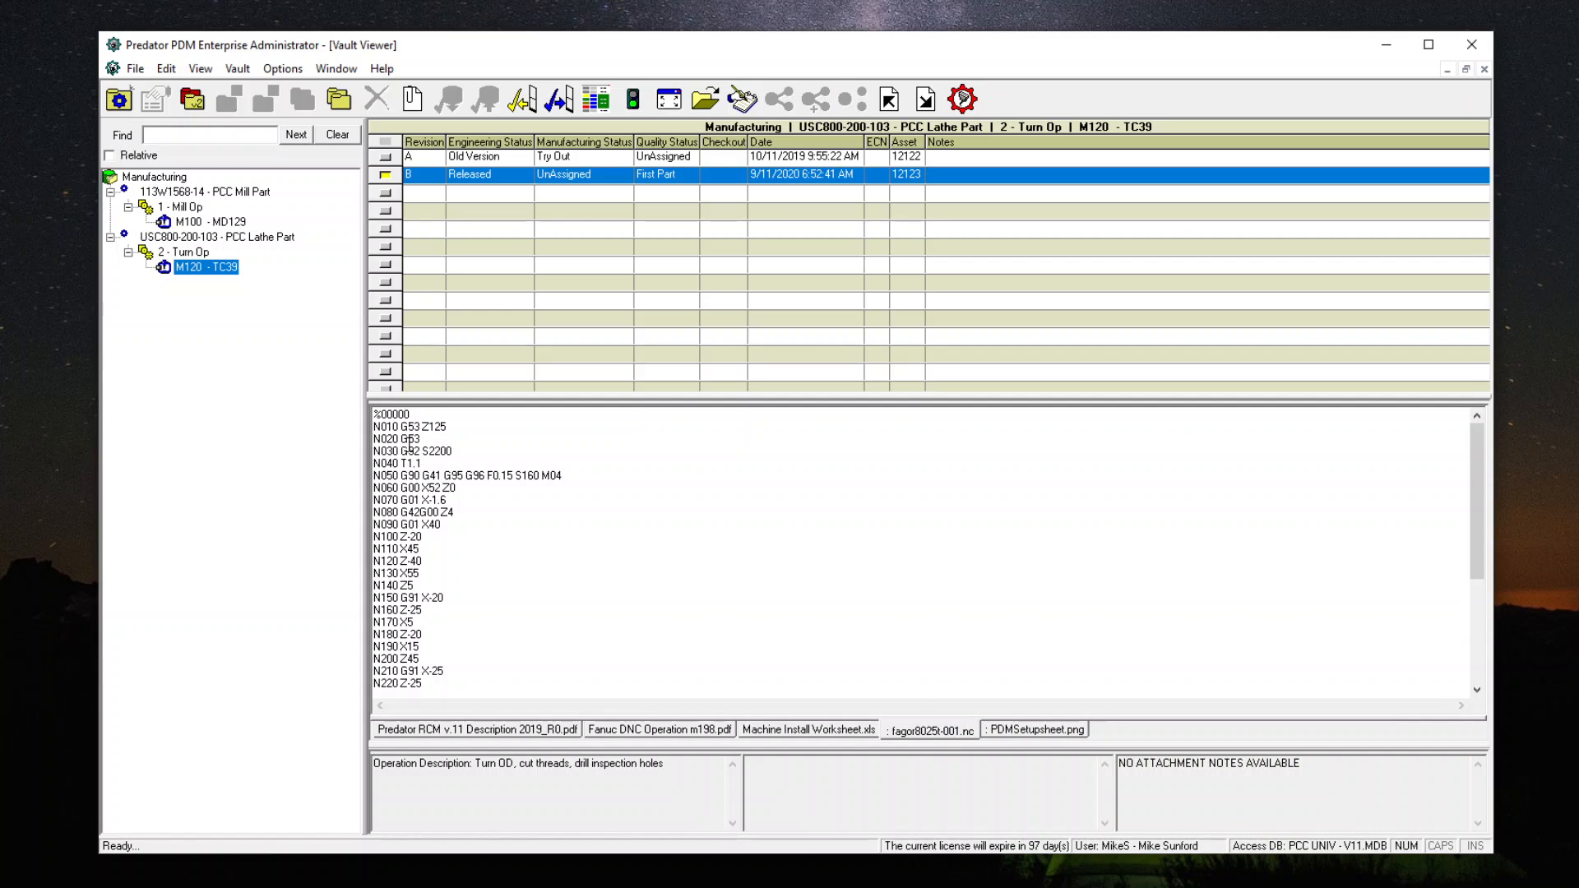
pyautogui.scroll(-5, 394, 491)
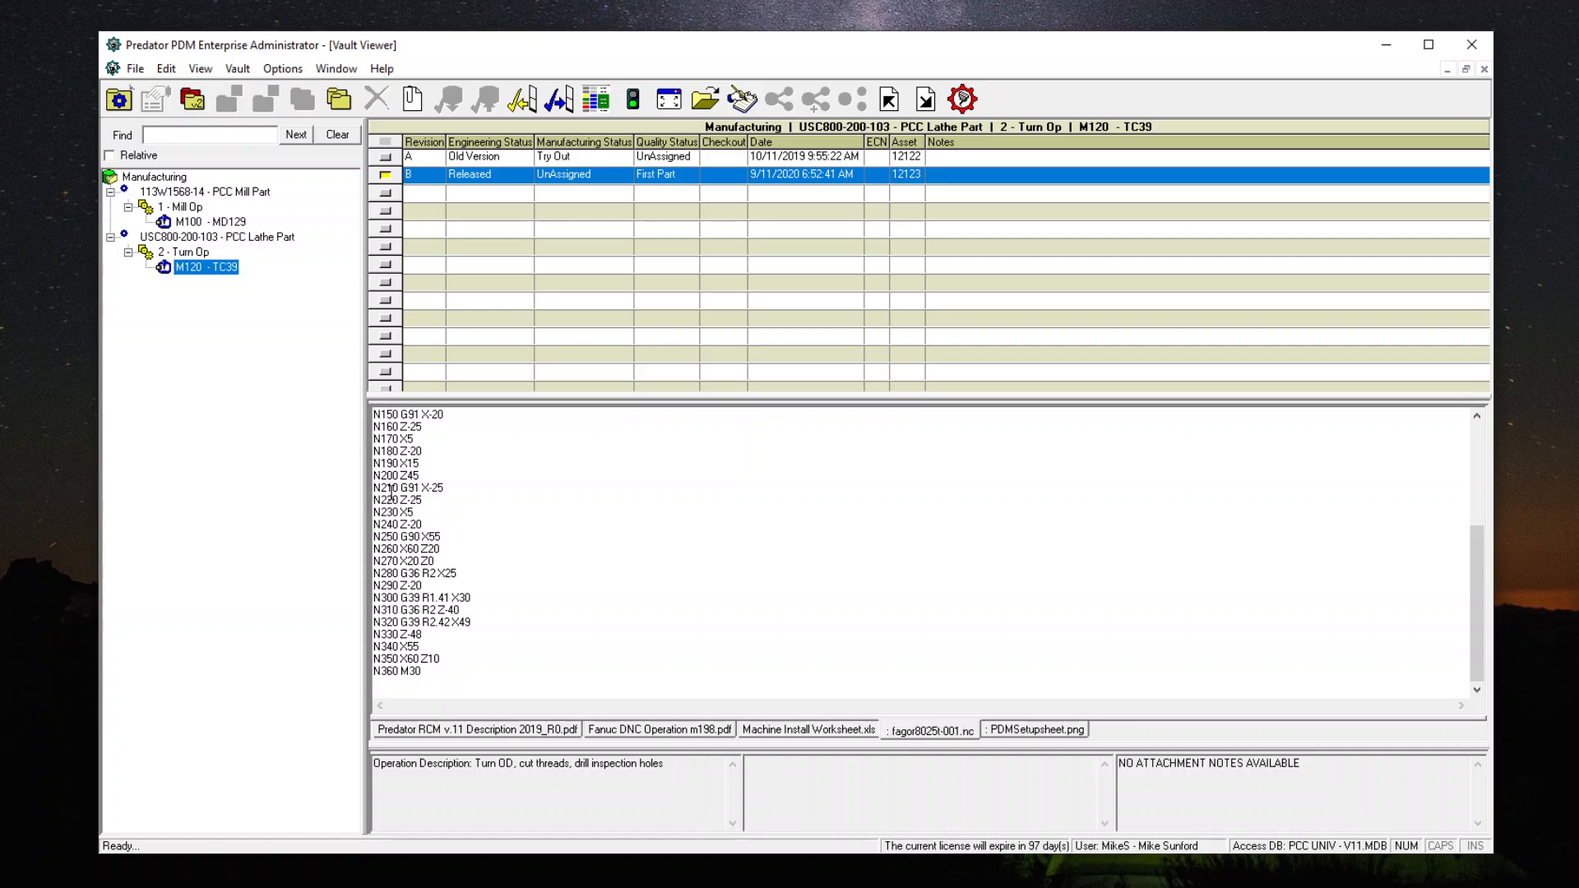
pyautogui.scroll(5, 392, 492)
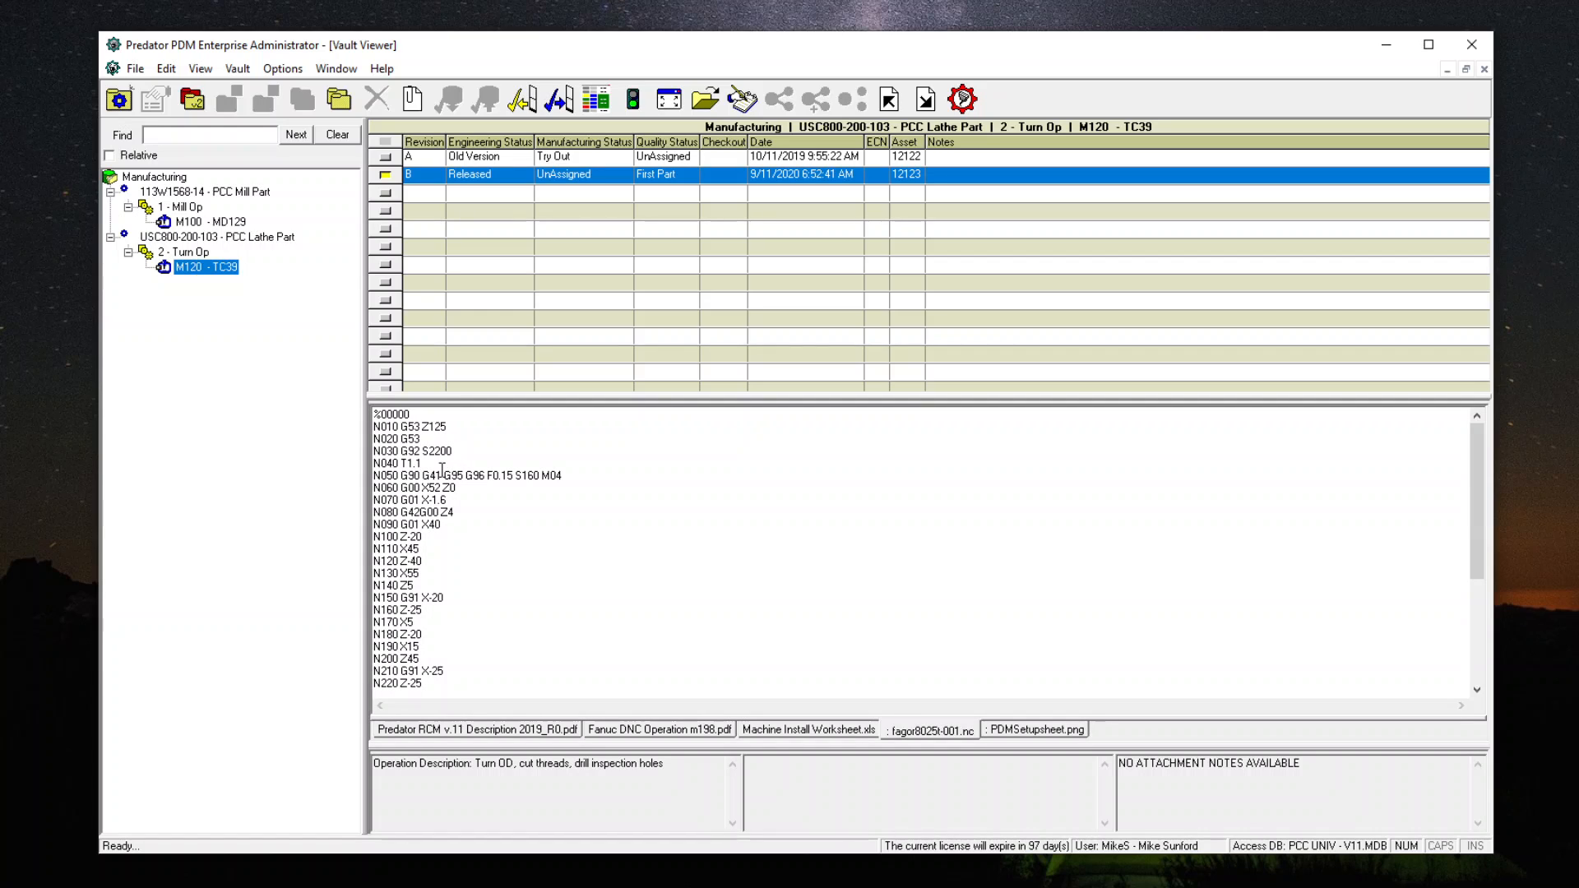
pyautogui.moveTo(425, 689); pyautogui.dragTo(374, 413)
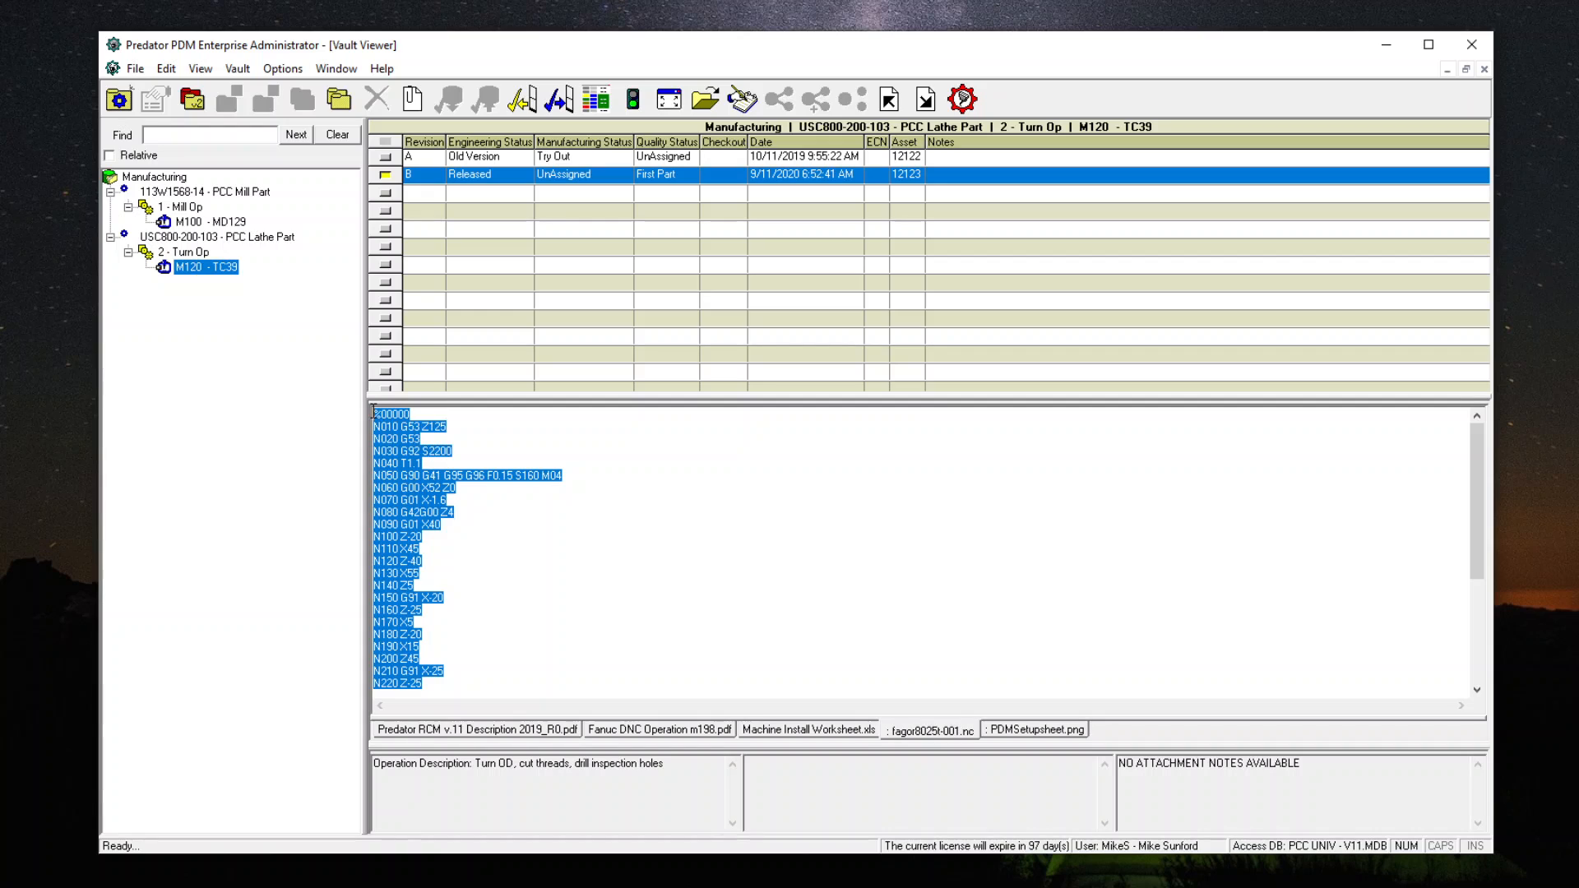
pyautogui.click(963, 100)
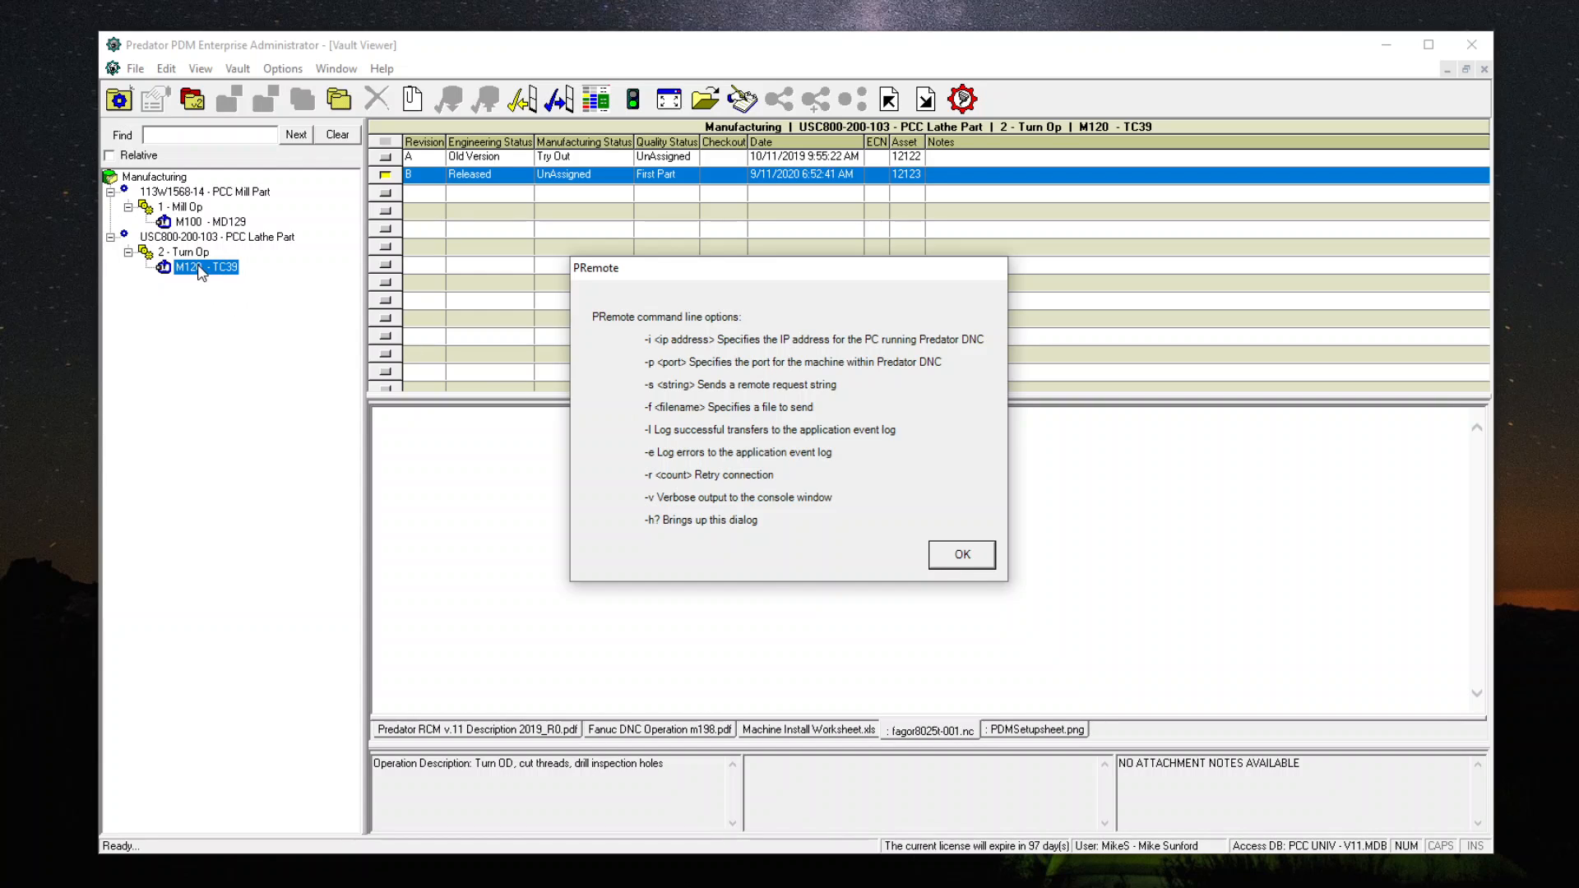
pyautogui.click(957, 556)
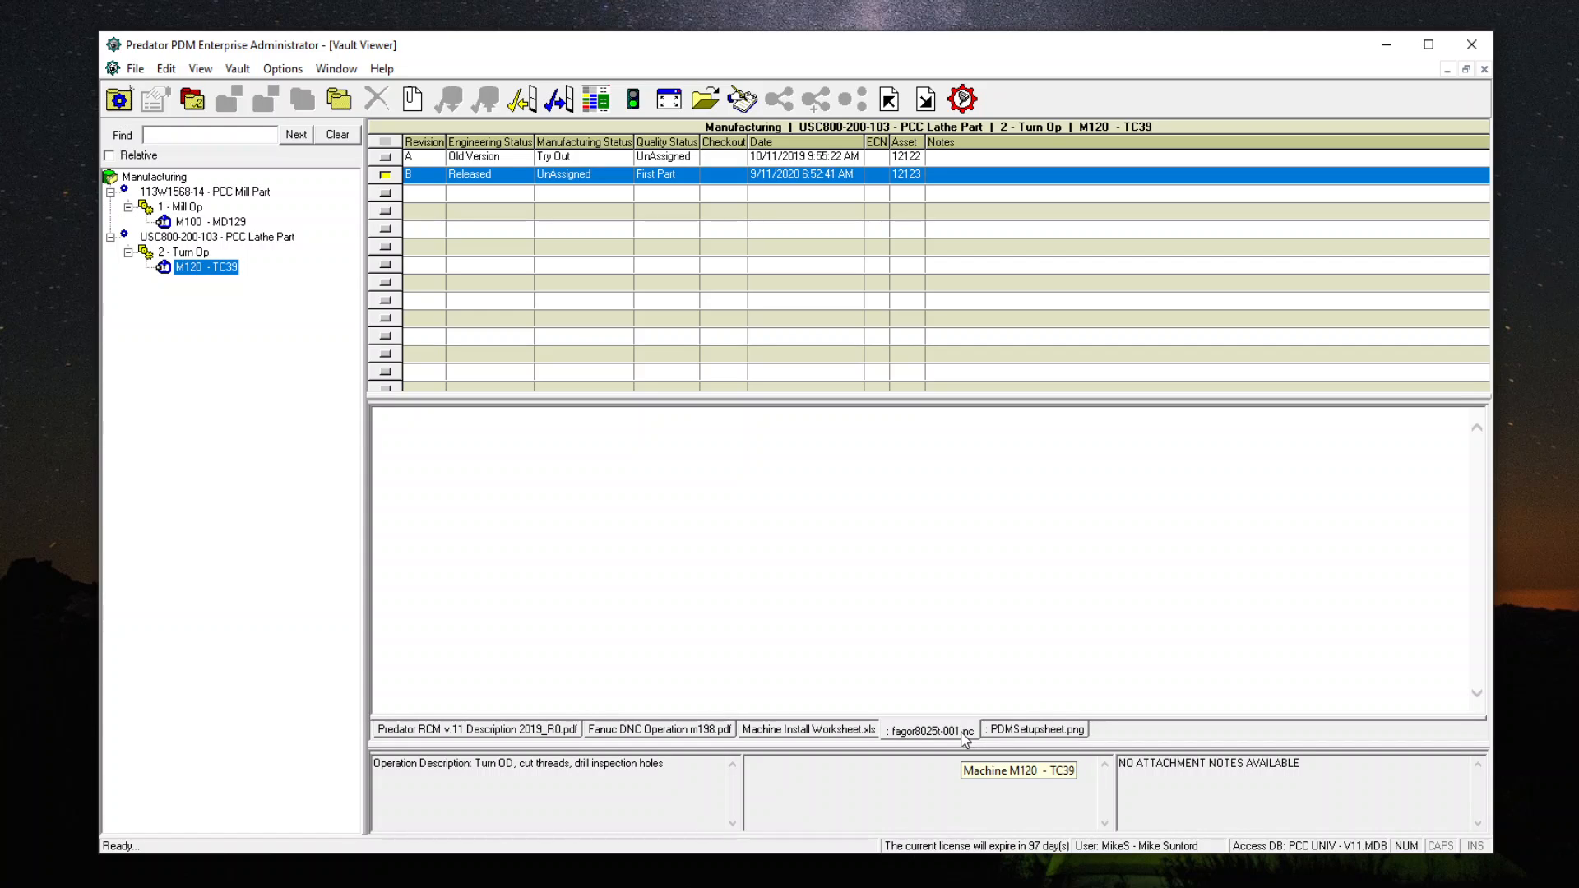
# Step: View the PDMSetupsheet.png attachment, including its postprocessor, part and stock data and the part image
pyautogui.click(1017, 734)
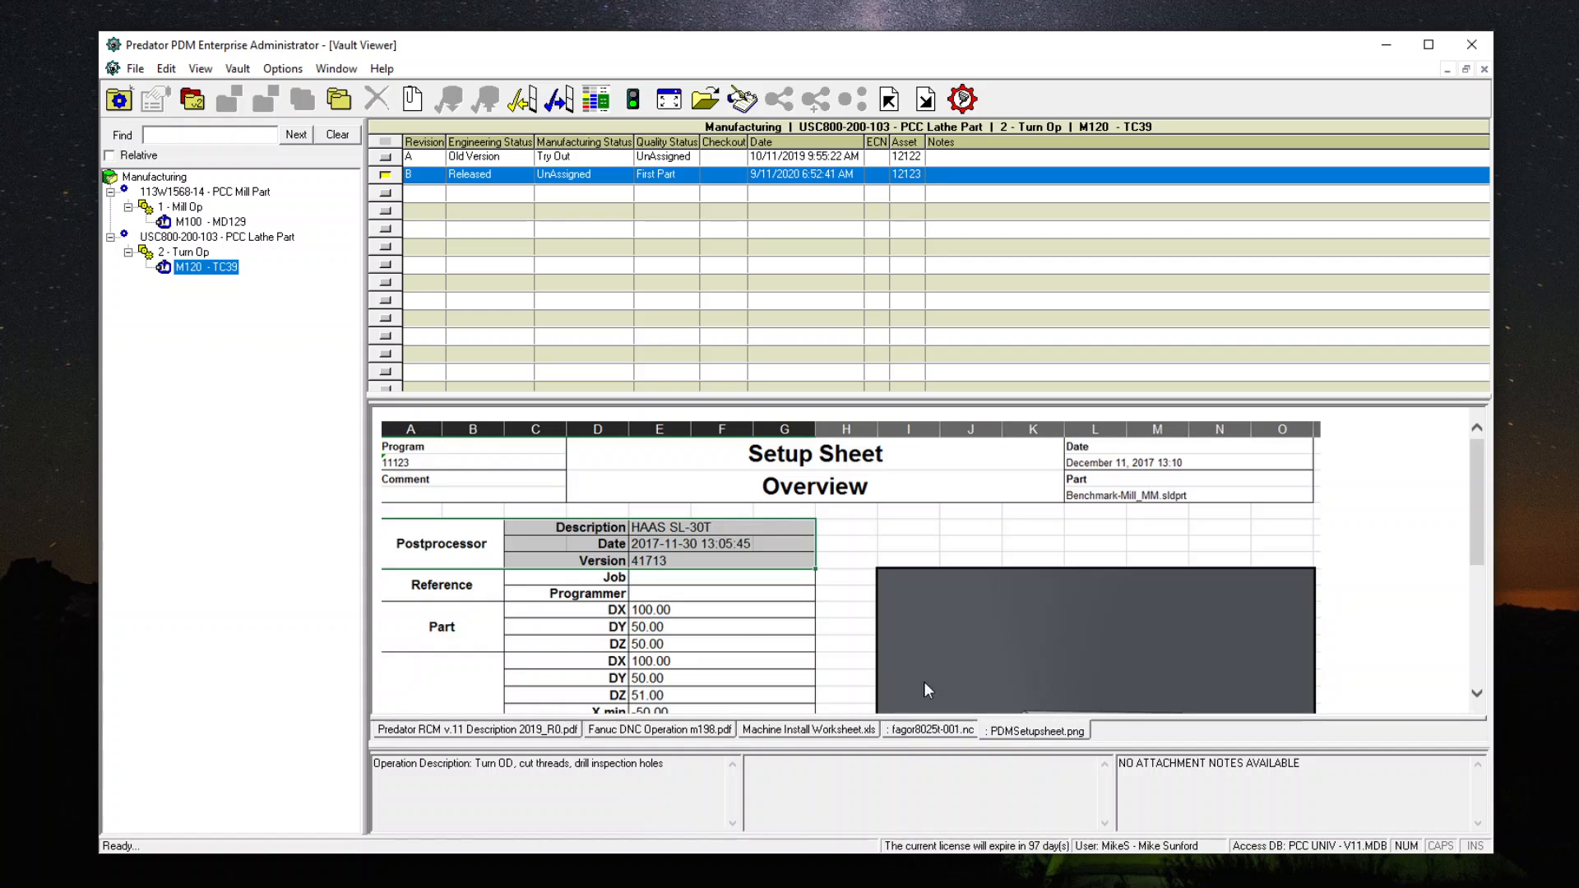
pyautogui.scroll(-1, 515, 481)
pyautogui.scroll(-2, 515, 481)
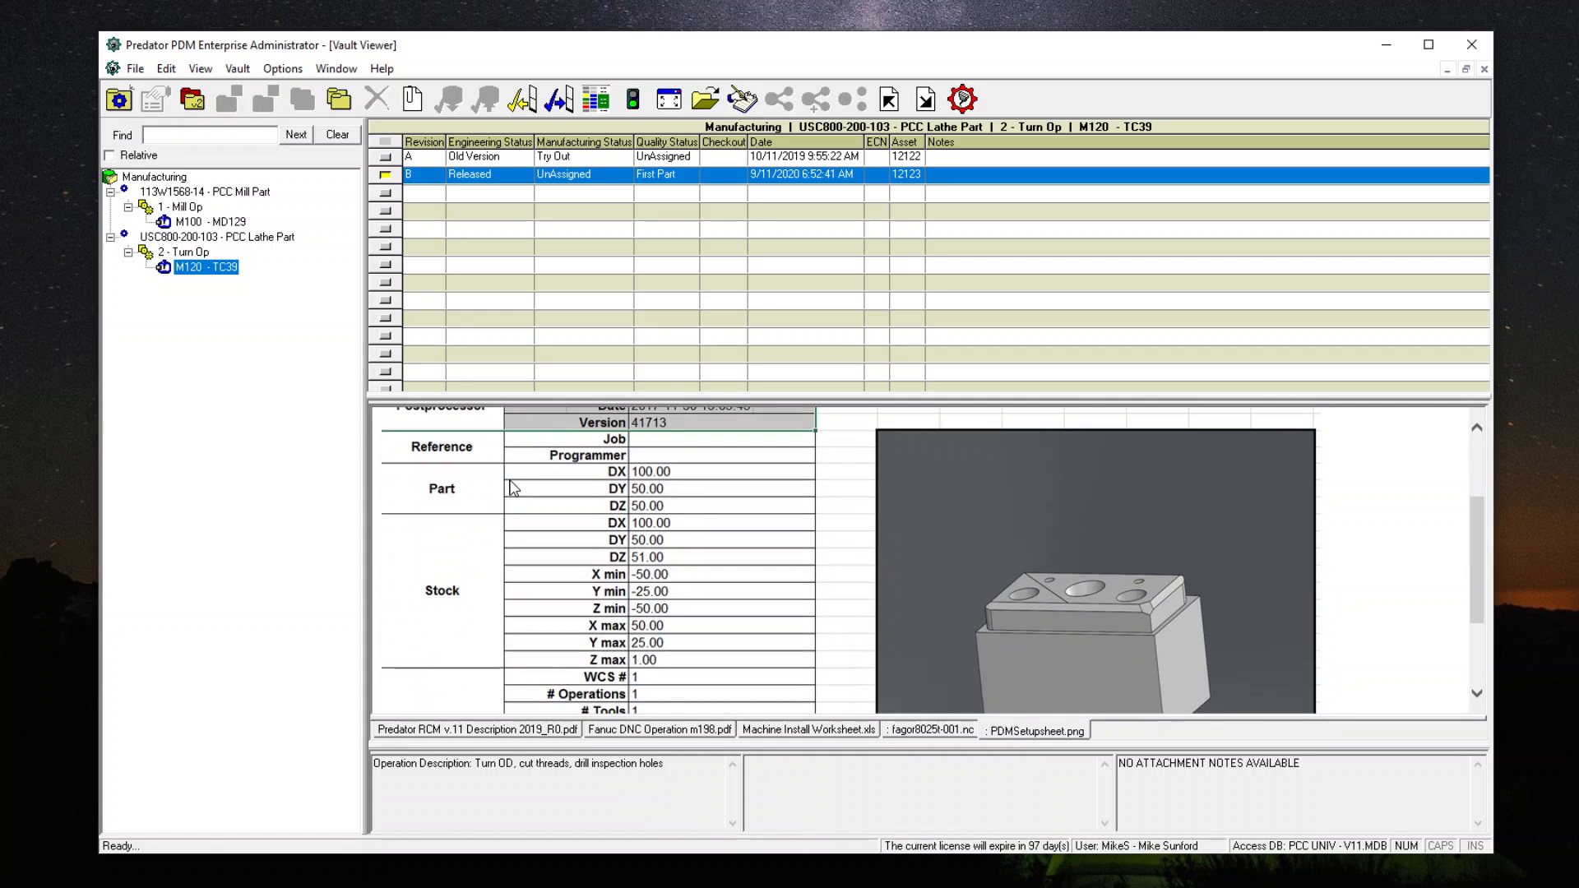
pyautogui.scroll(4, 513, 510)
pyautogui.scroll(-2, 510, 505)
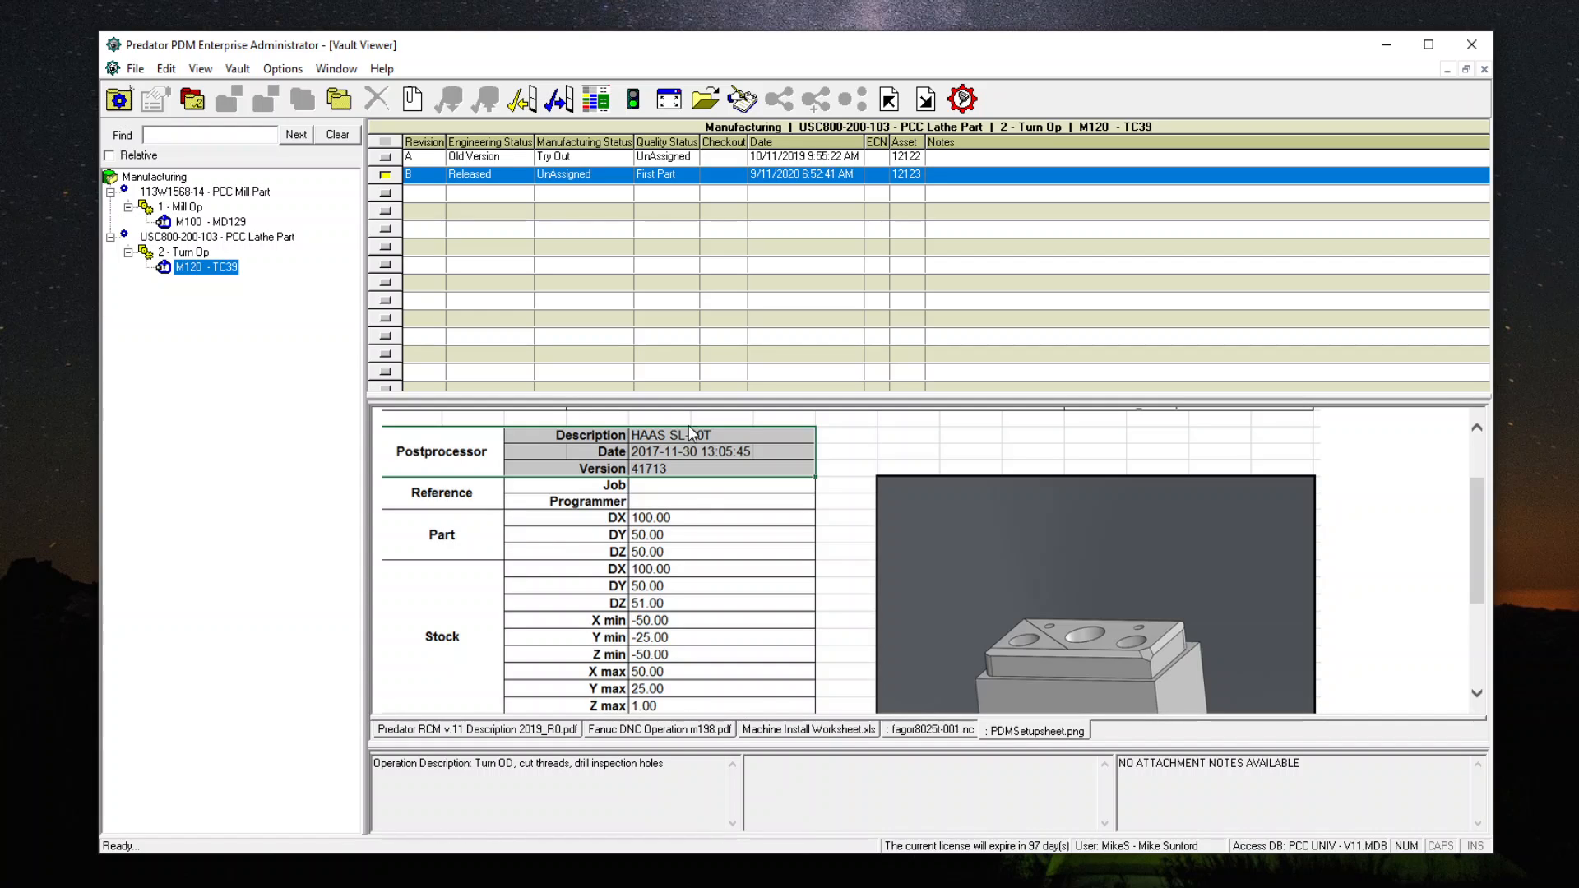
# Step: Start a component check out to machine 10 - CAD/CAM Station #1, assigning a user and the MXVA/0671 OKMA MX45VAE VERT job
pyautogui.click(529, 109)
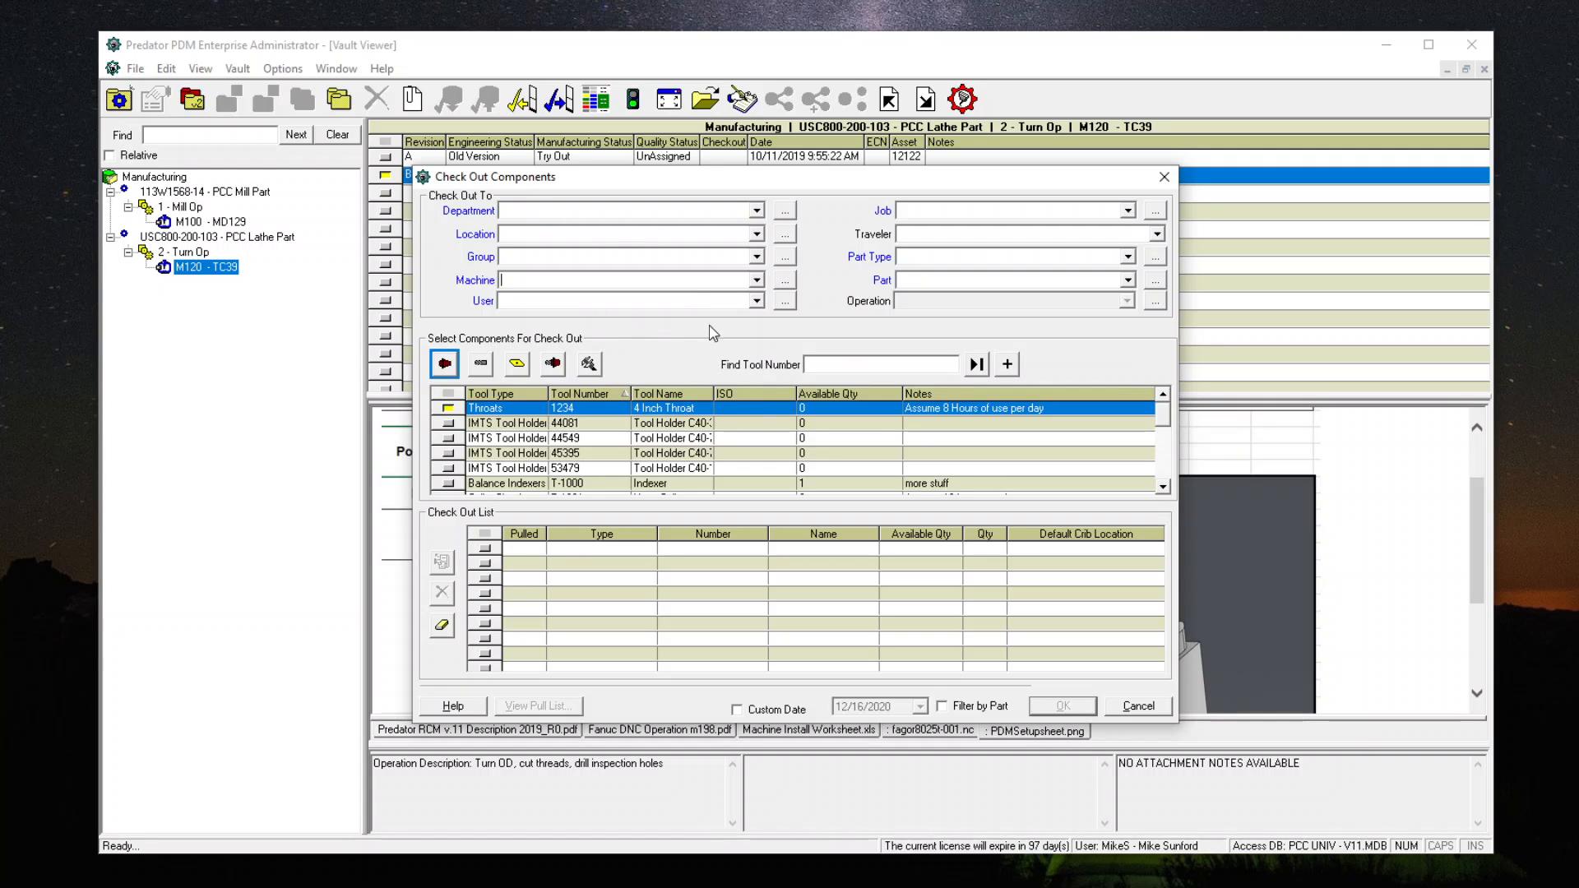
pyautogui.click(756, 280)
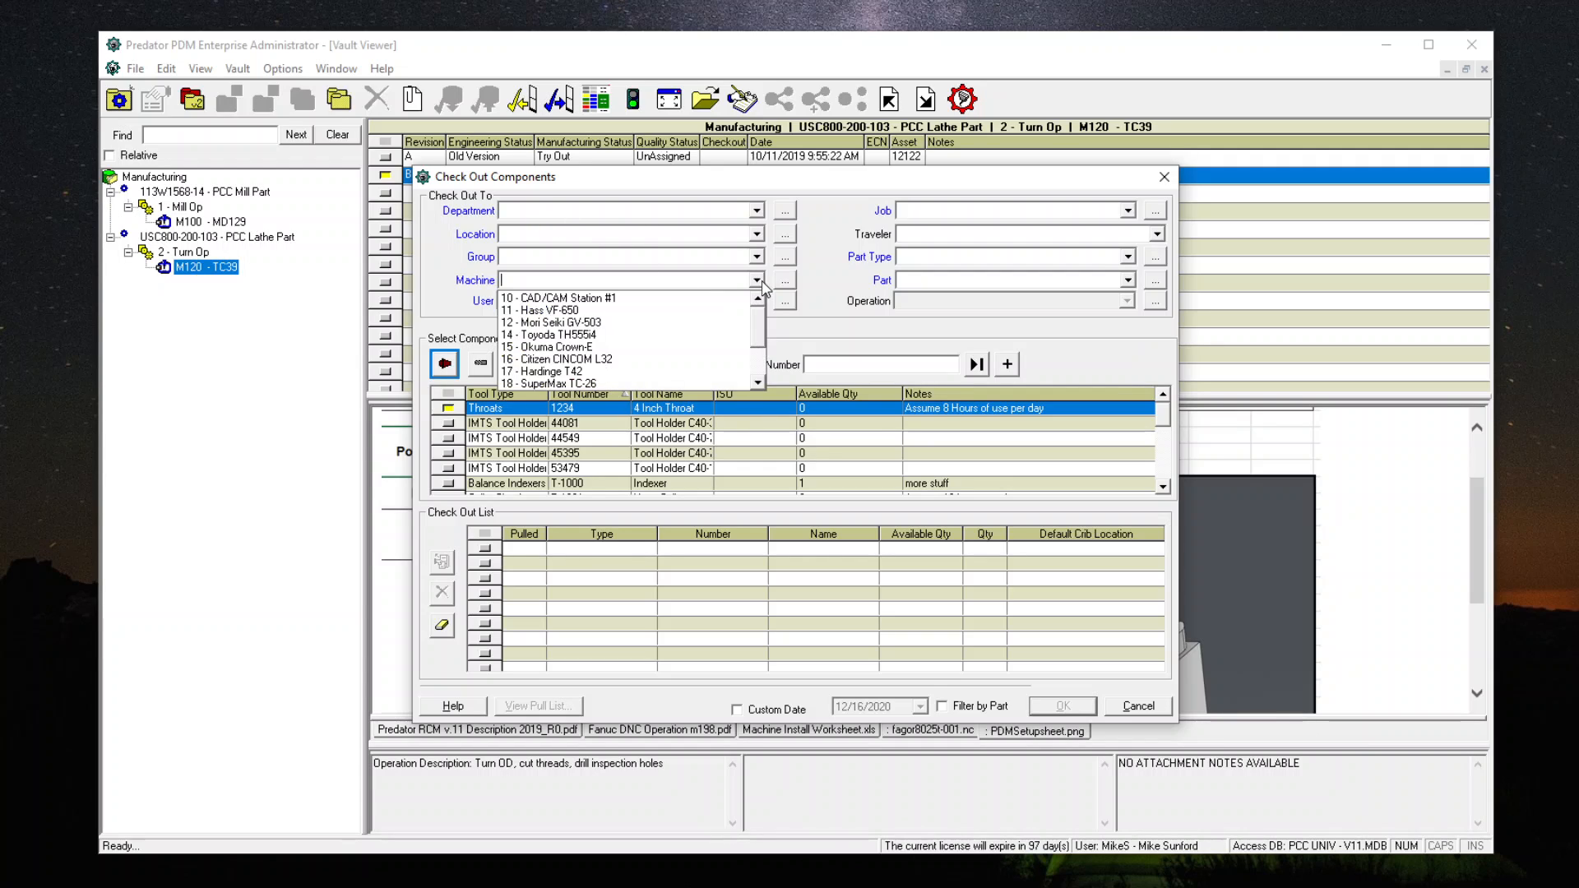
pyautogui.click(622, 299)
pyautogui.click(757, 300)
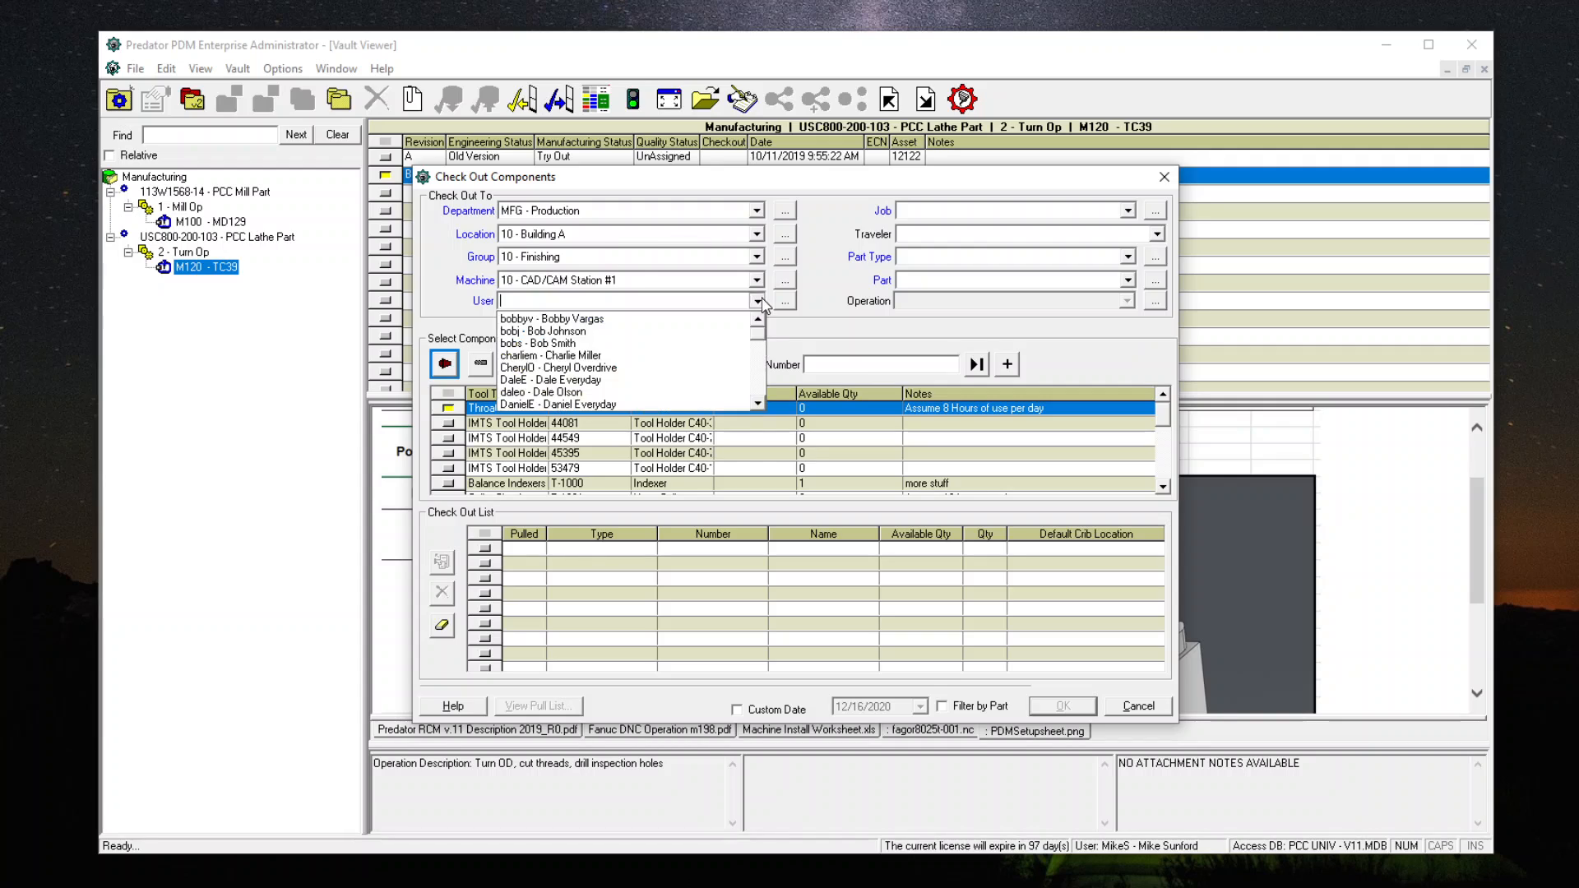
pyautogui.click(654, 319)
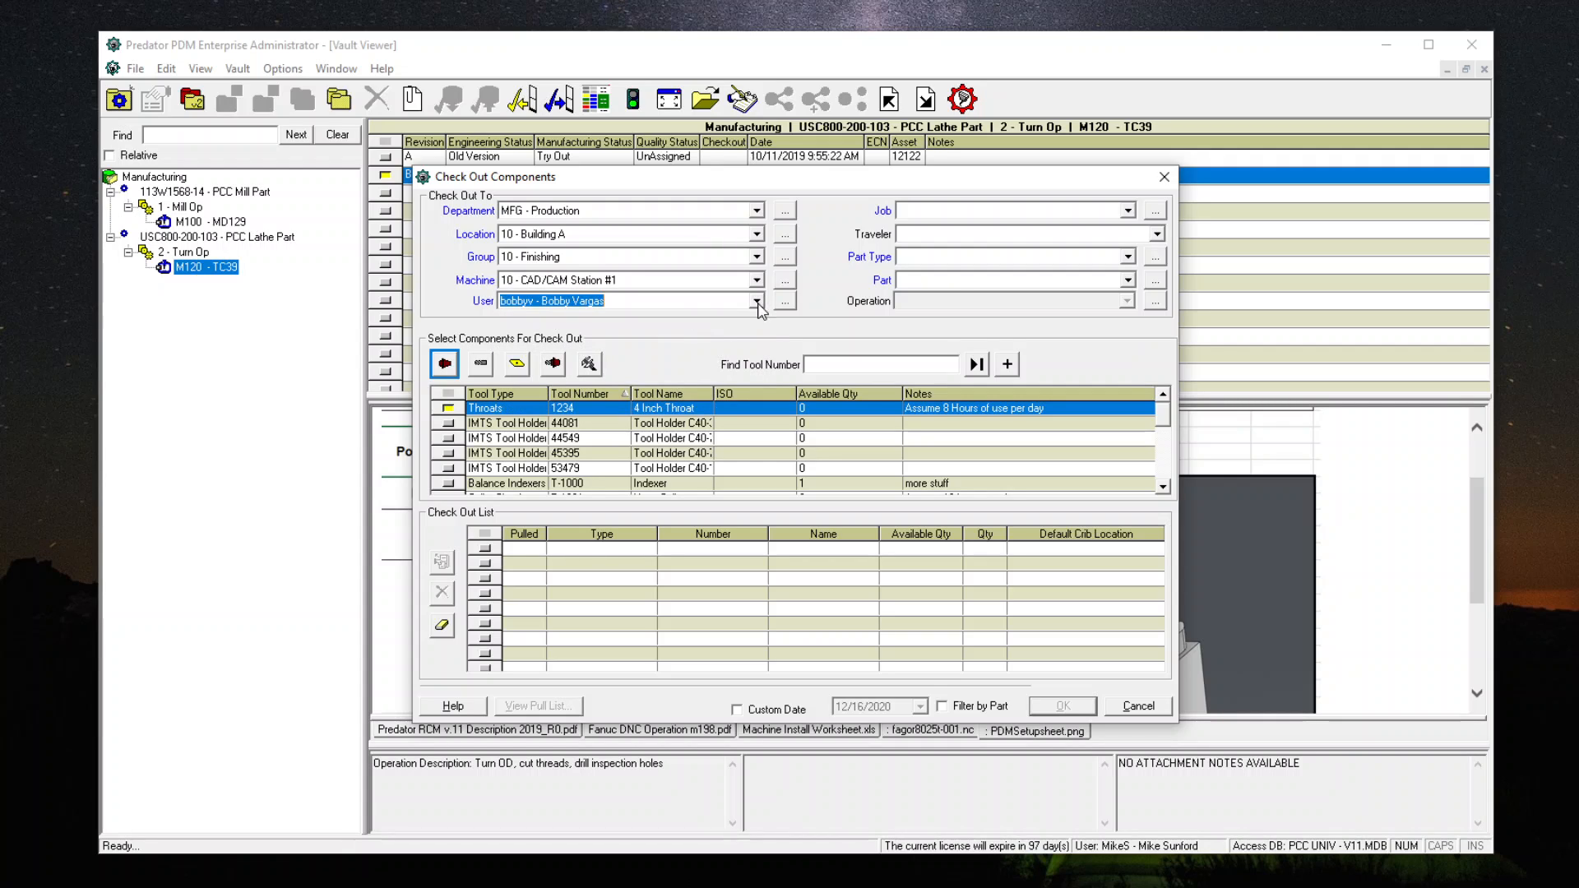
pyautogui.click(1128, 211)
pyautogui.click(1066, 228)
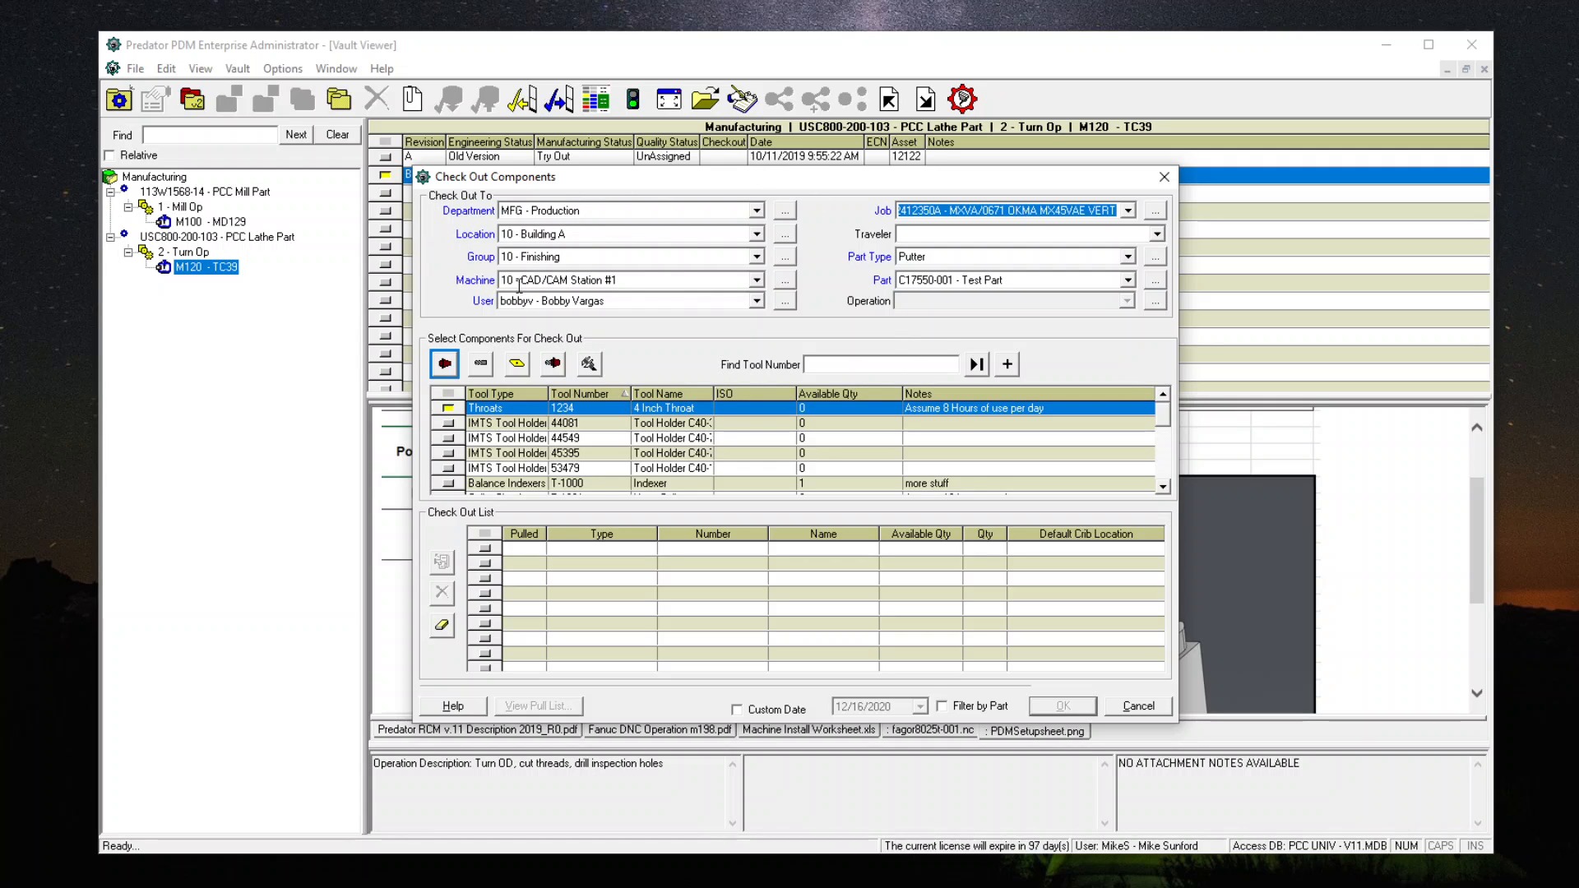
# Step: Add one HSS 4F 3/4" Endmill, cutter 08-015-180, to the check out list, and show the available inserts
pyautogui.click(482, 368)
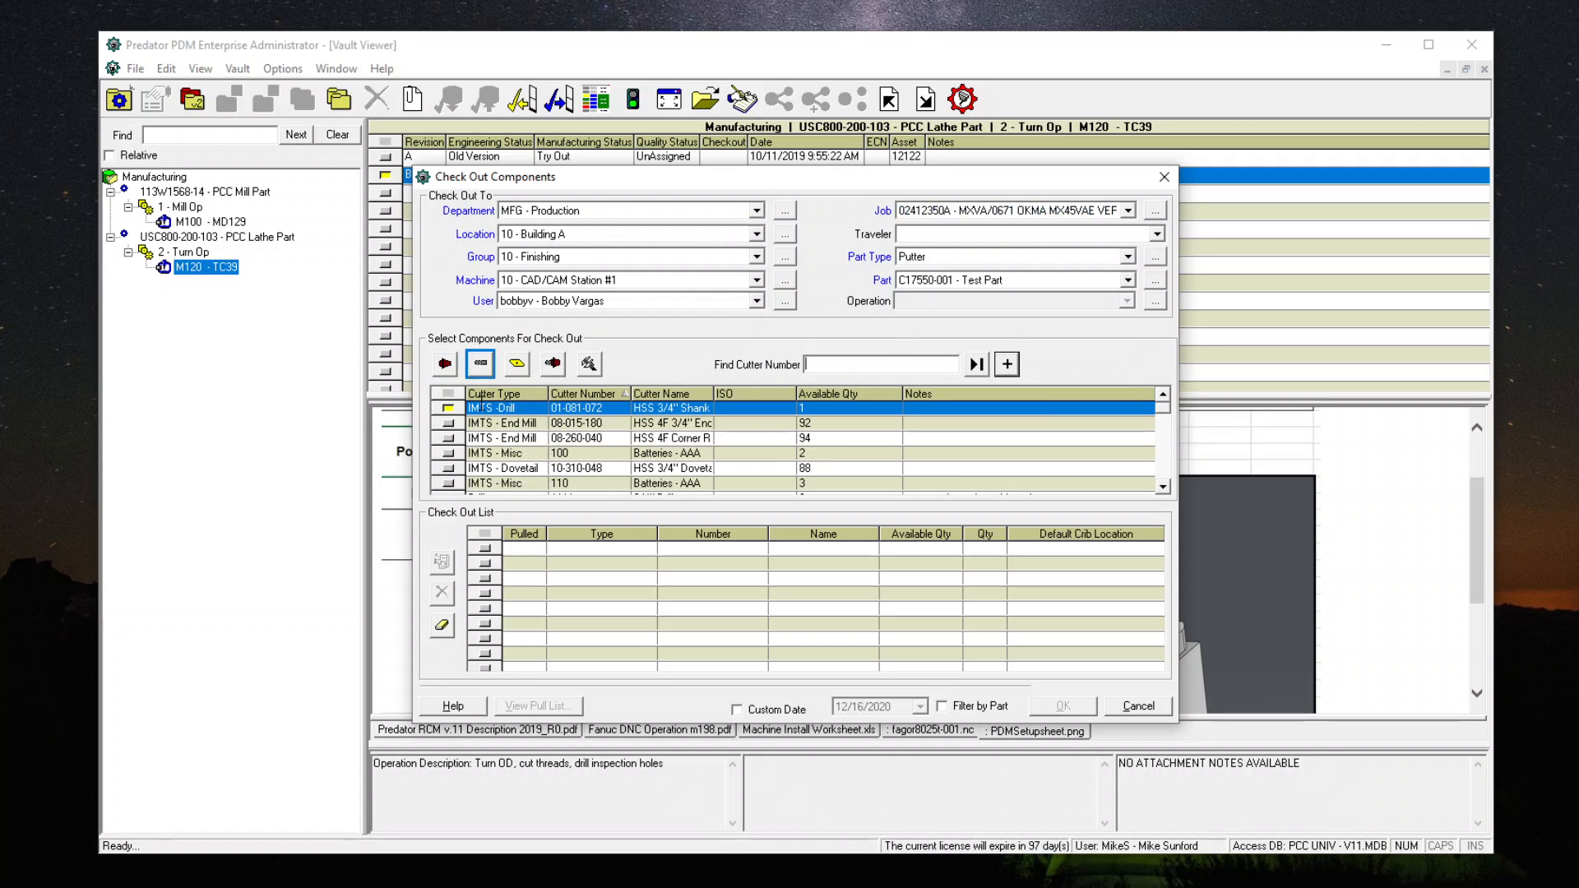
pyautogui.click(514, 425)
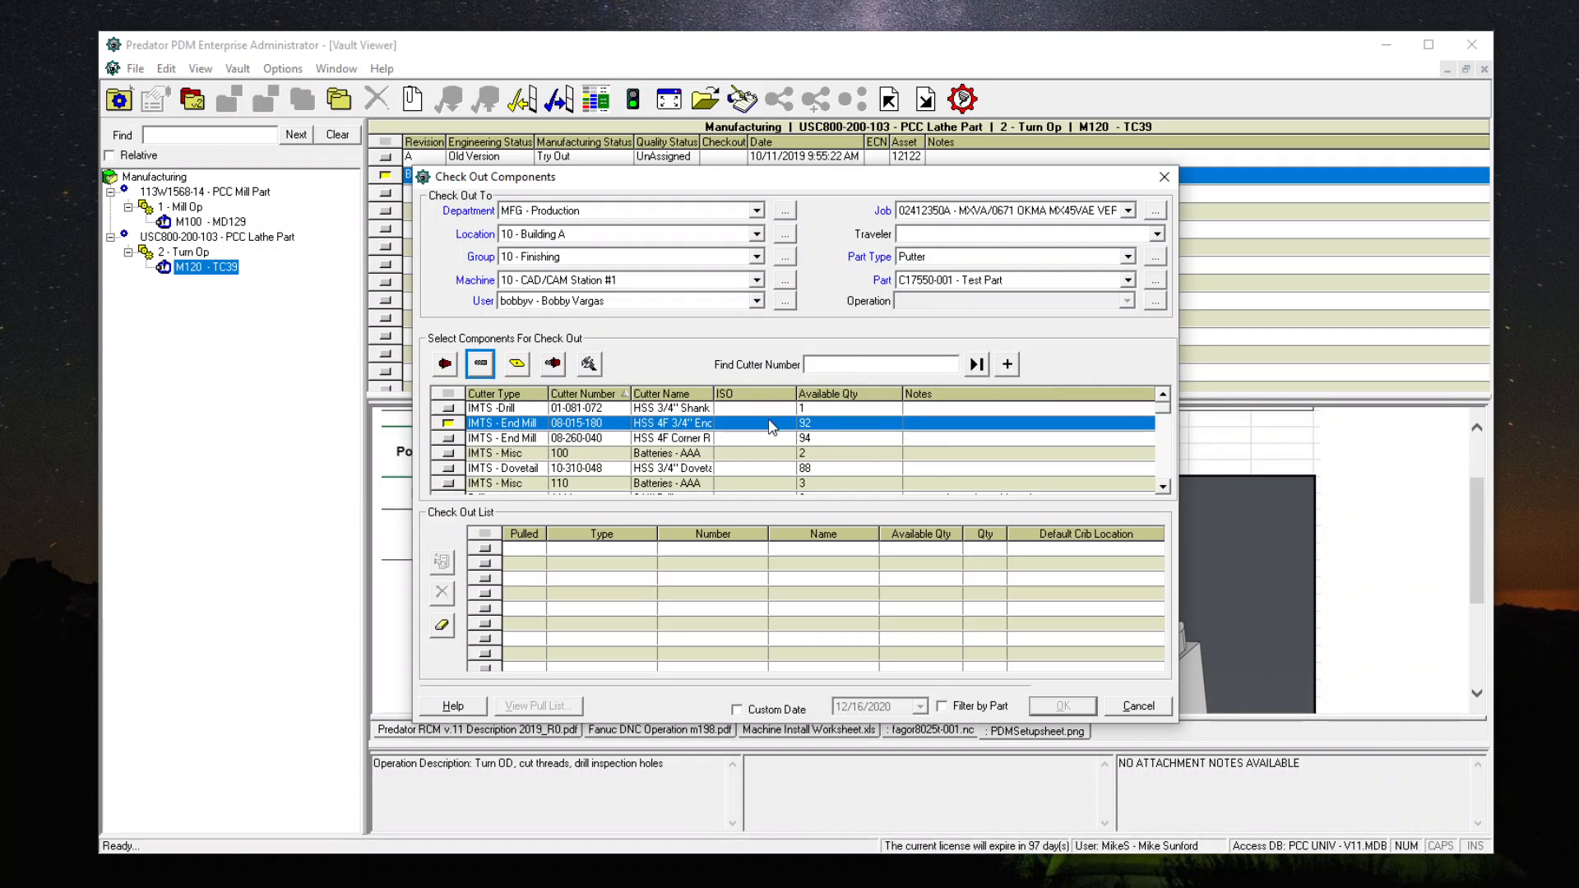
pyautogui.doubleClick(479, 423)
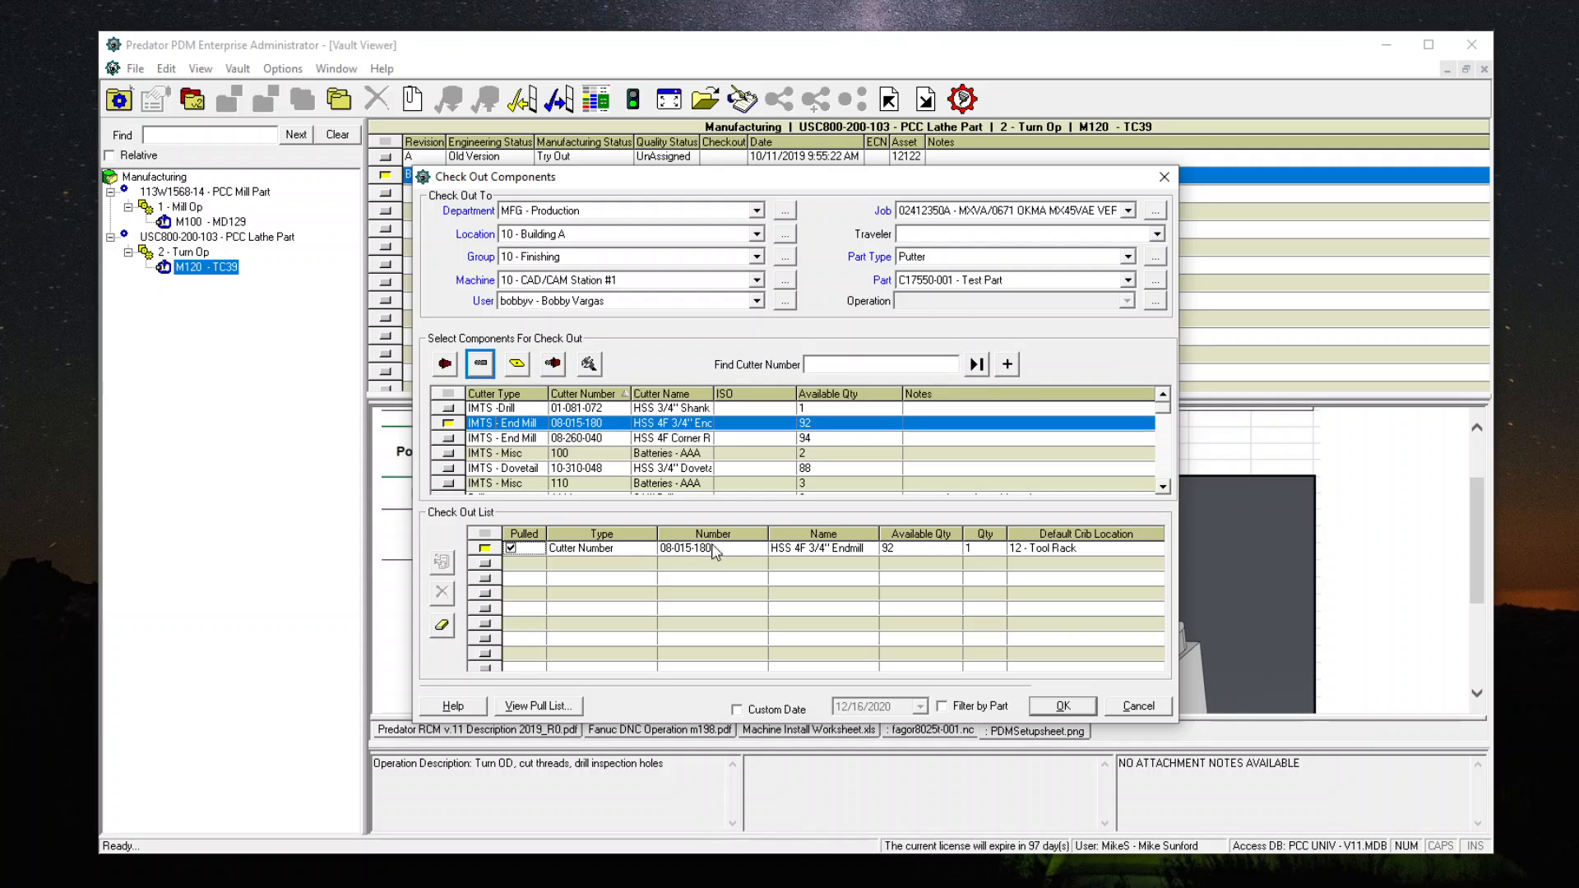
pyautogui.click(982, 550)
pyautogui.click(519, 366)
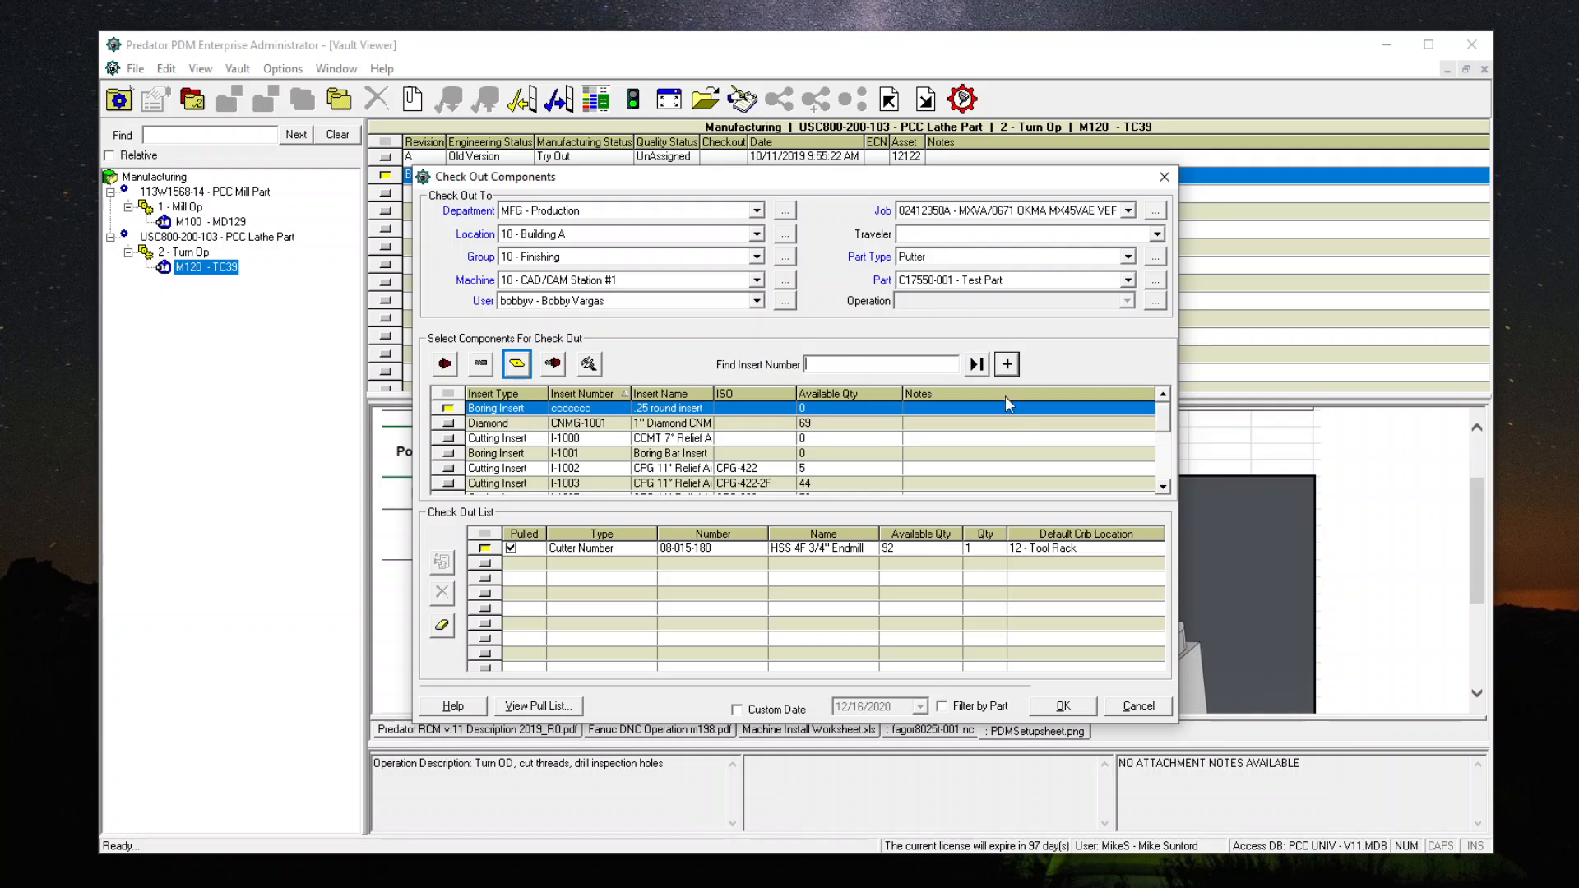
# Step: Complete the component check out with a receipt, close the receipt report and select the PCC Lathe Part in the vault
pyautogui.click(1080, 709)
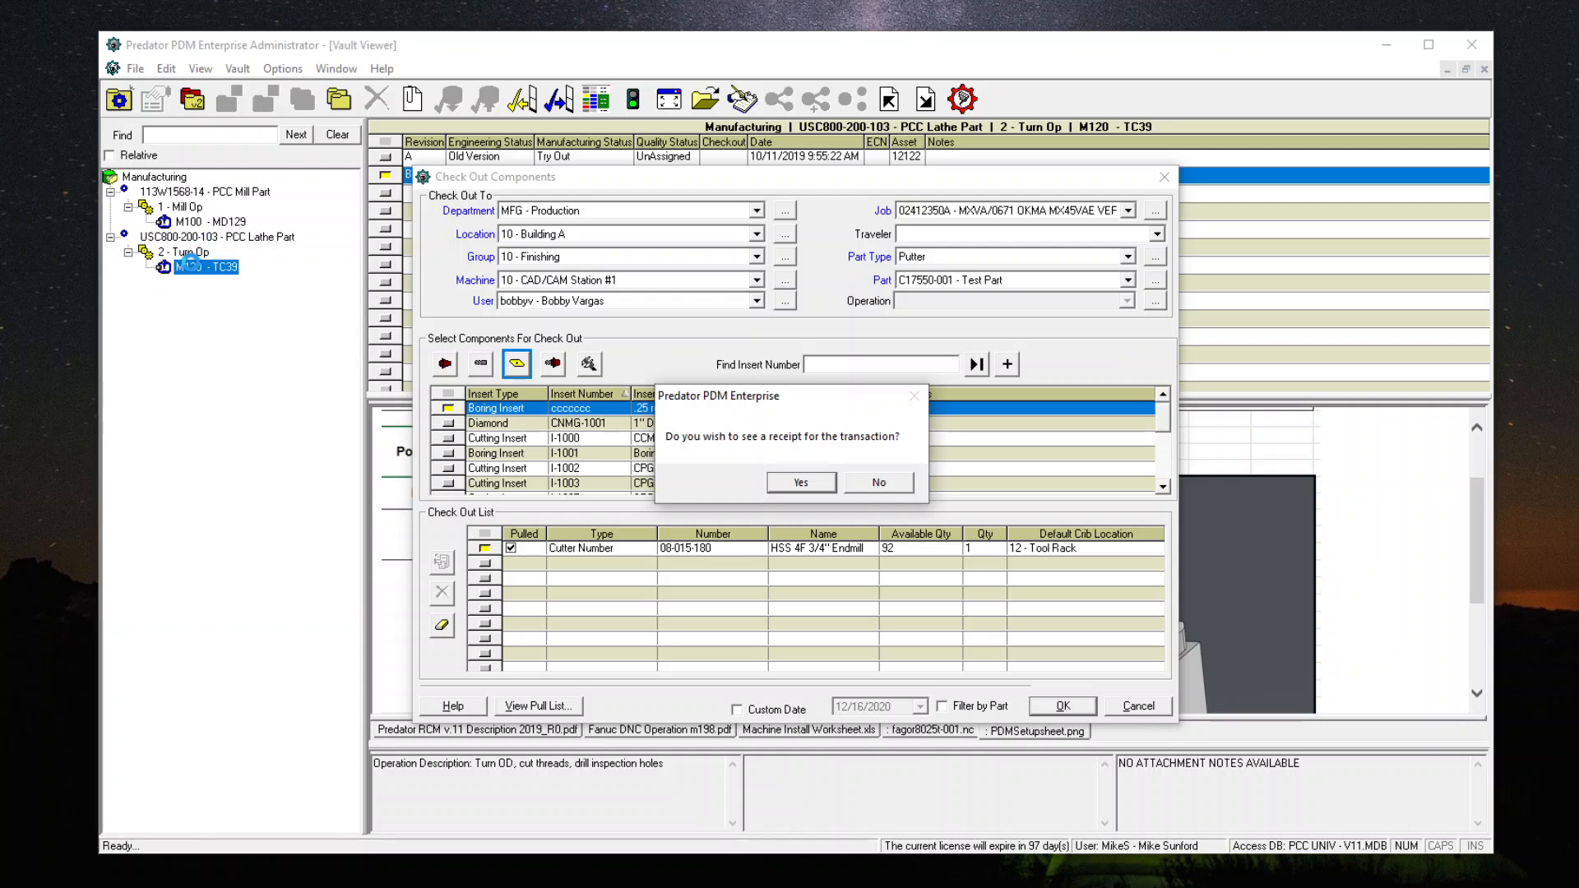
pyautogui.click(802, 485)
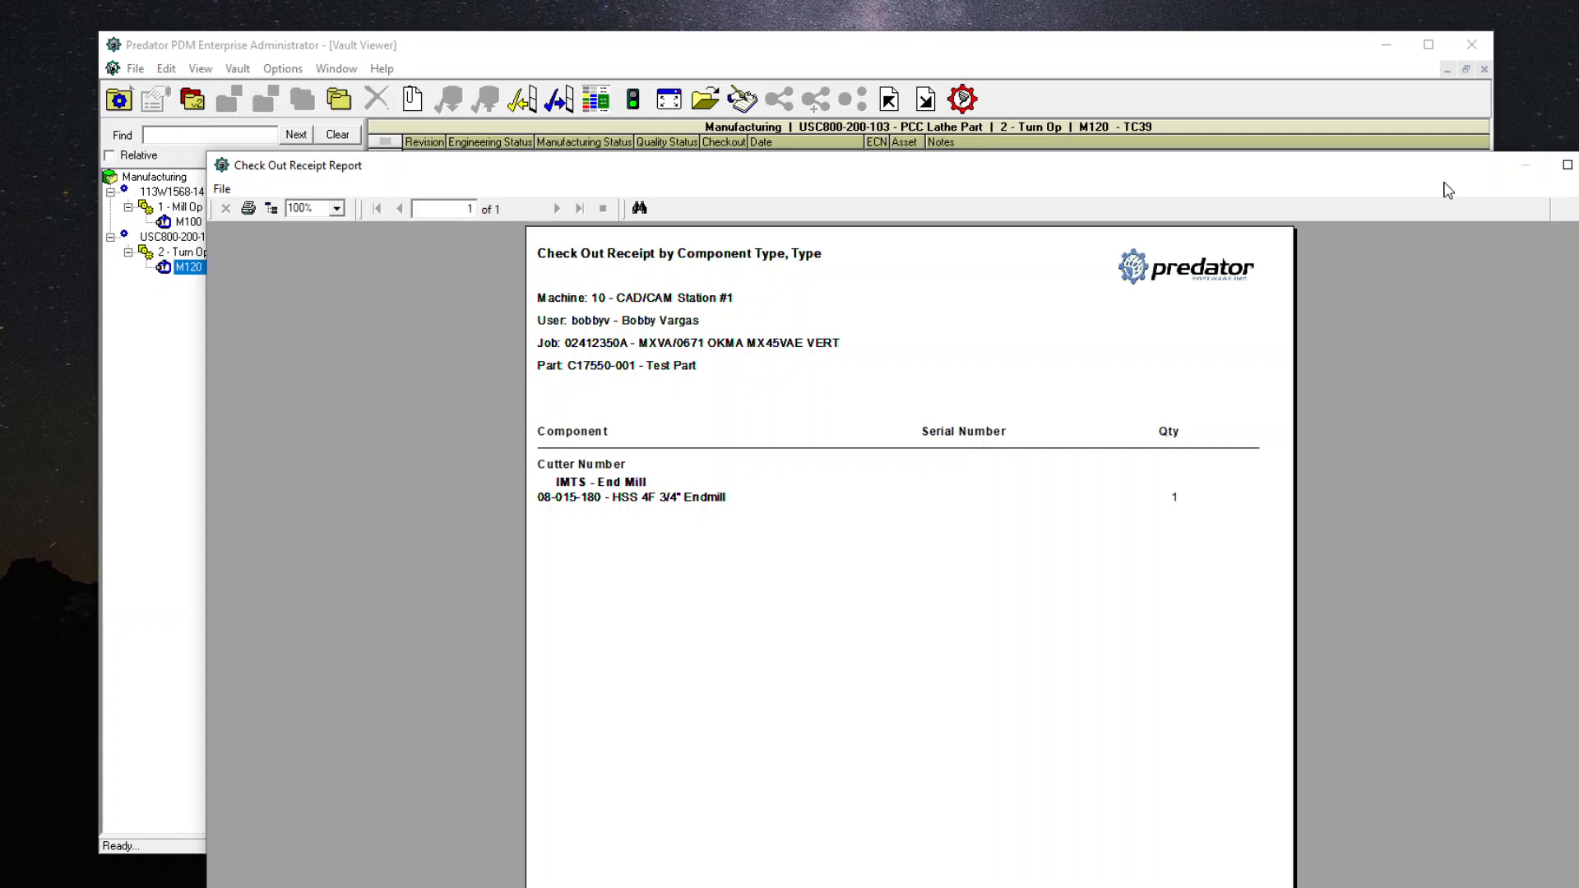
pyautogui.moveTo(1275, 179); pyautogui.dragTo(1077, 161)
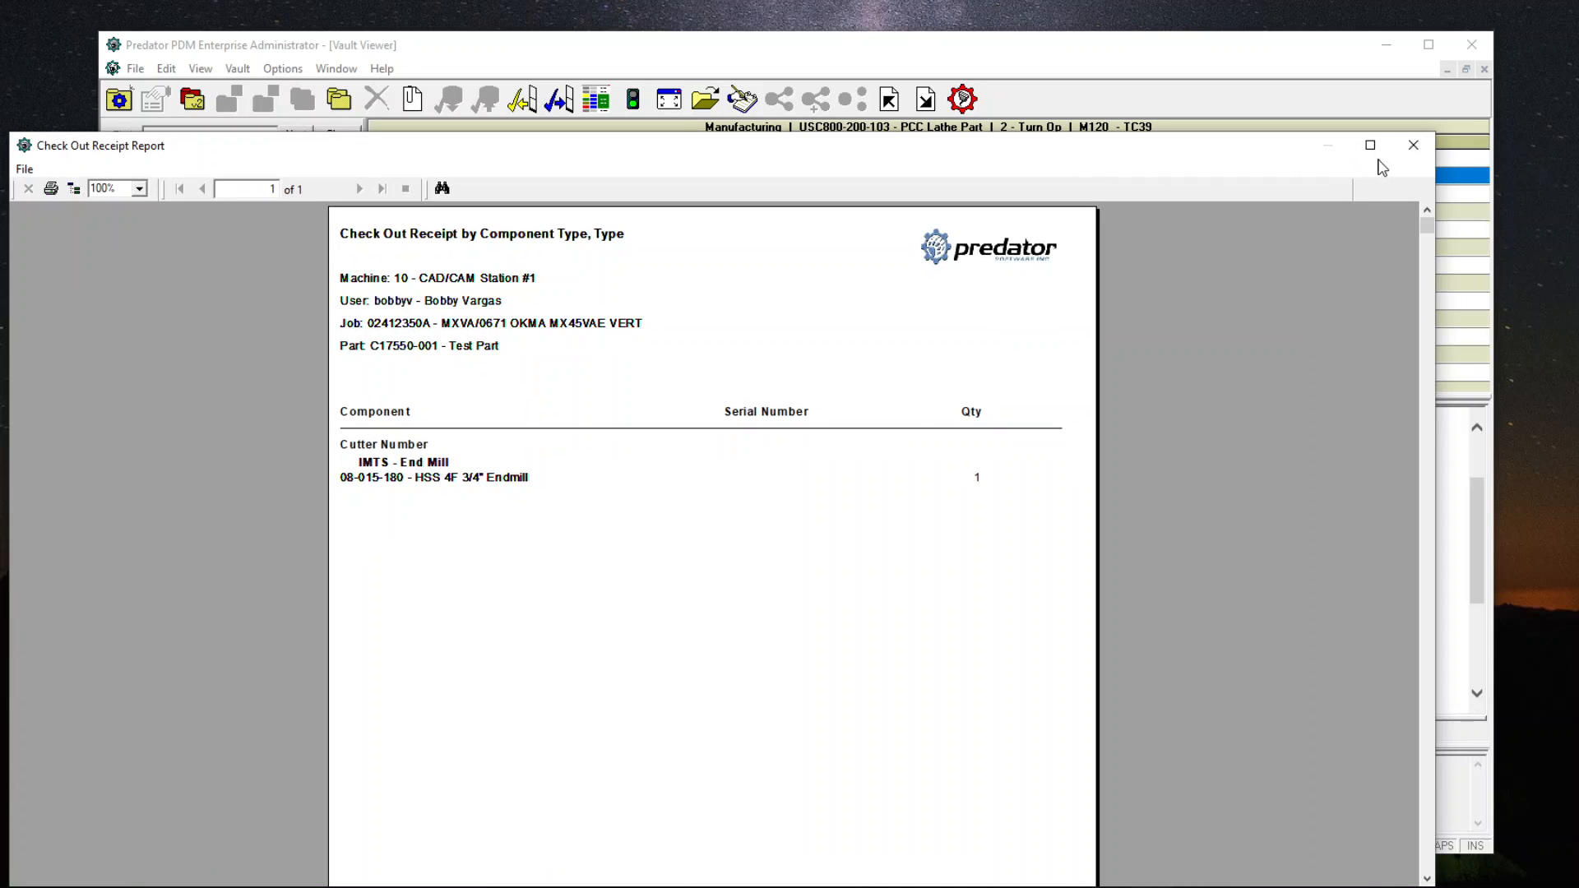
pyautogui.click(1414, 145)
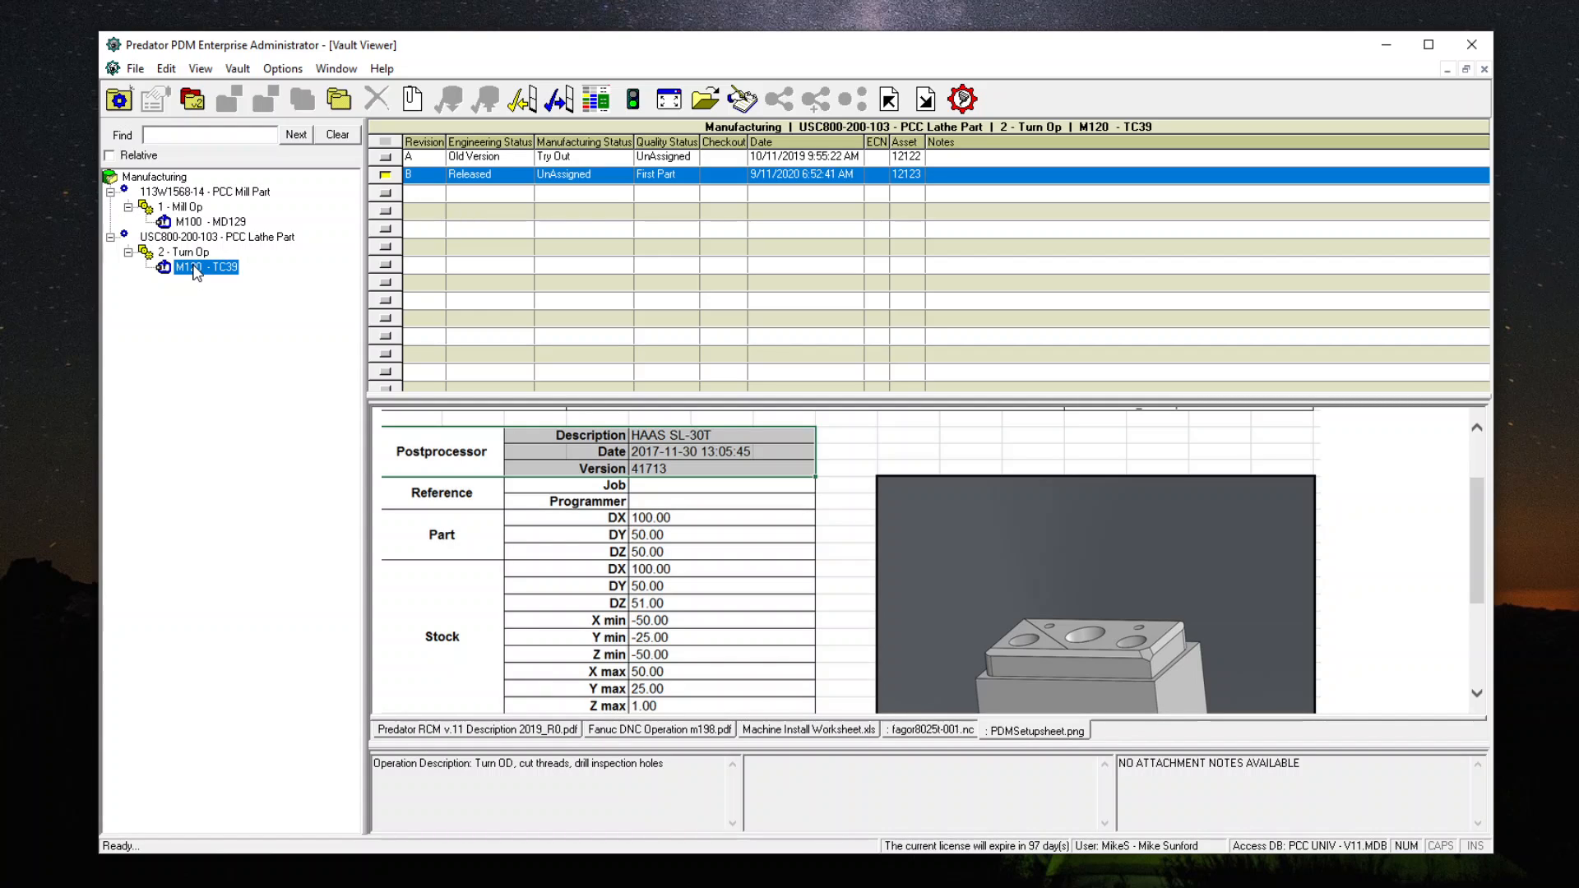
pyautogui.click(184, 238)
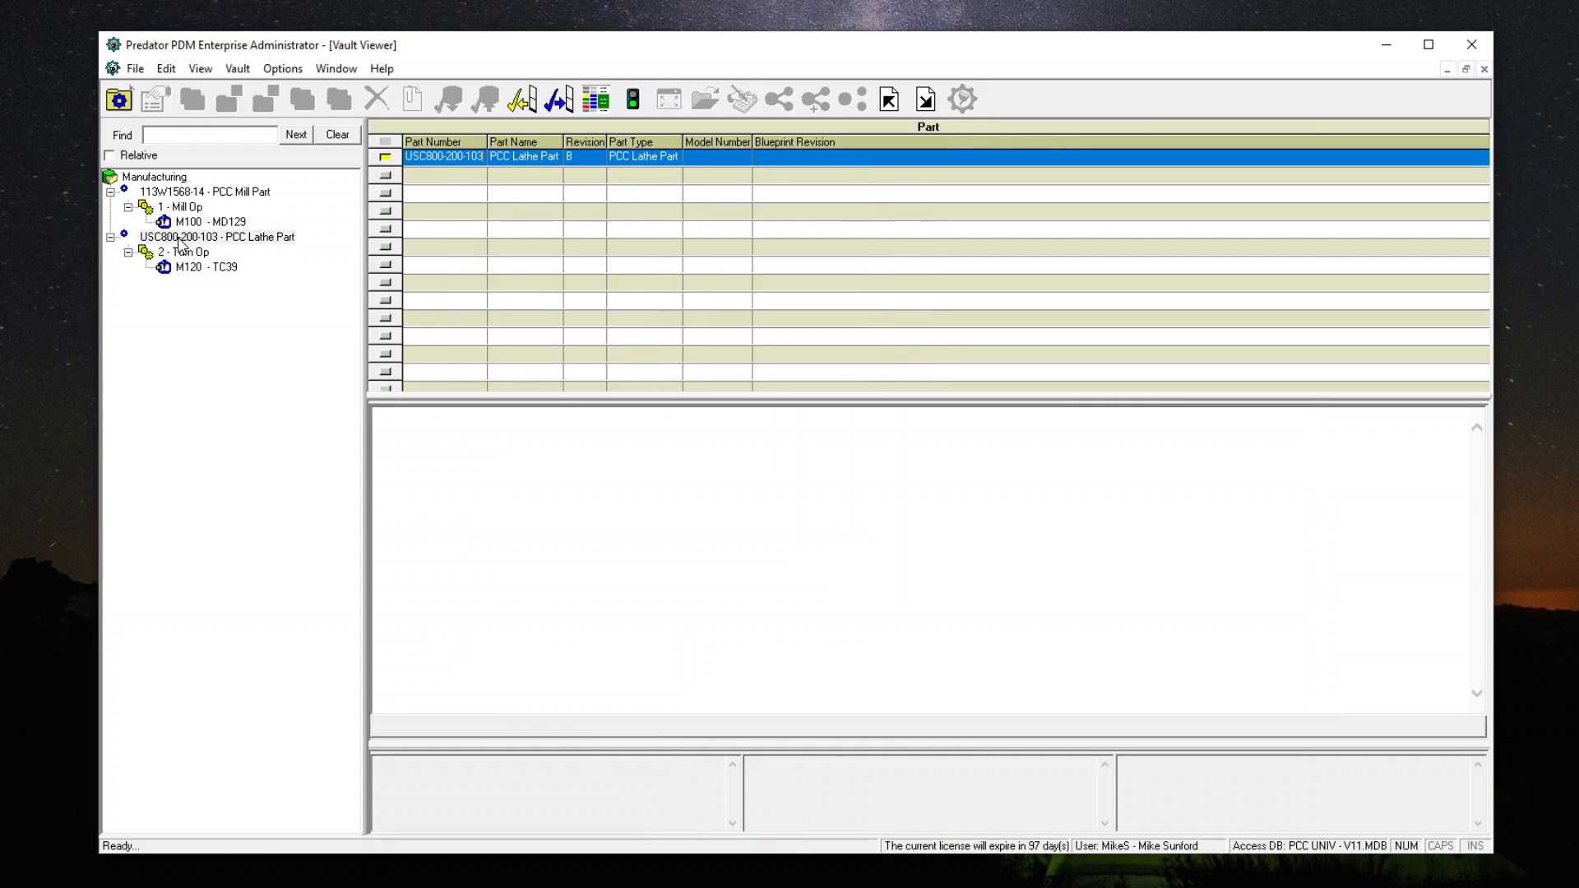
# Step: Browse the PCC Lathe Part's levels, including 2 - Turn Op and M120 - TC39, and show the commands available for the part
pyautogui.click(180, 238)
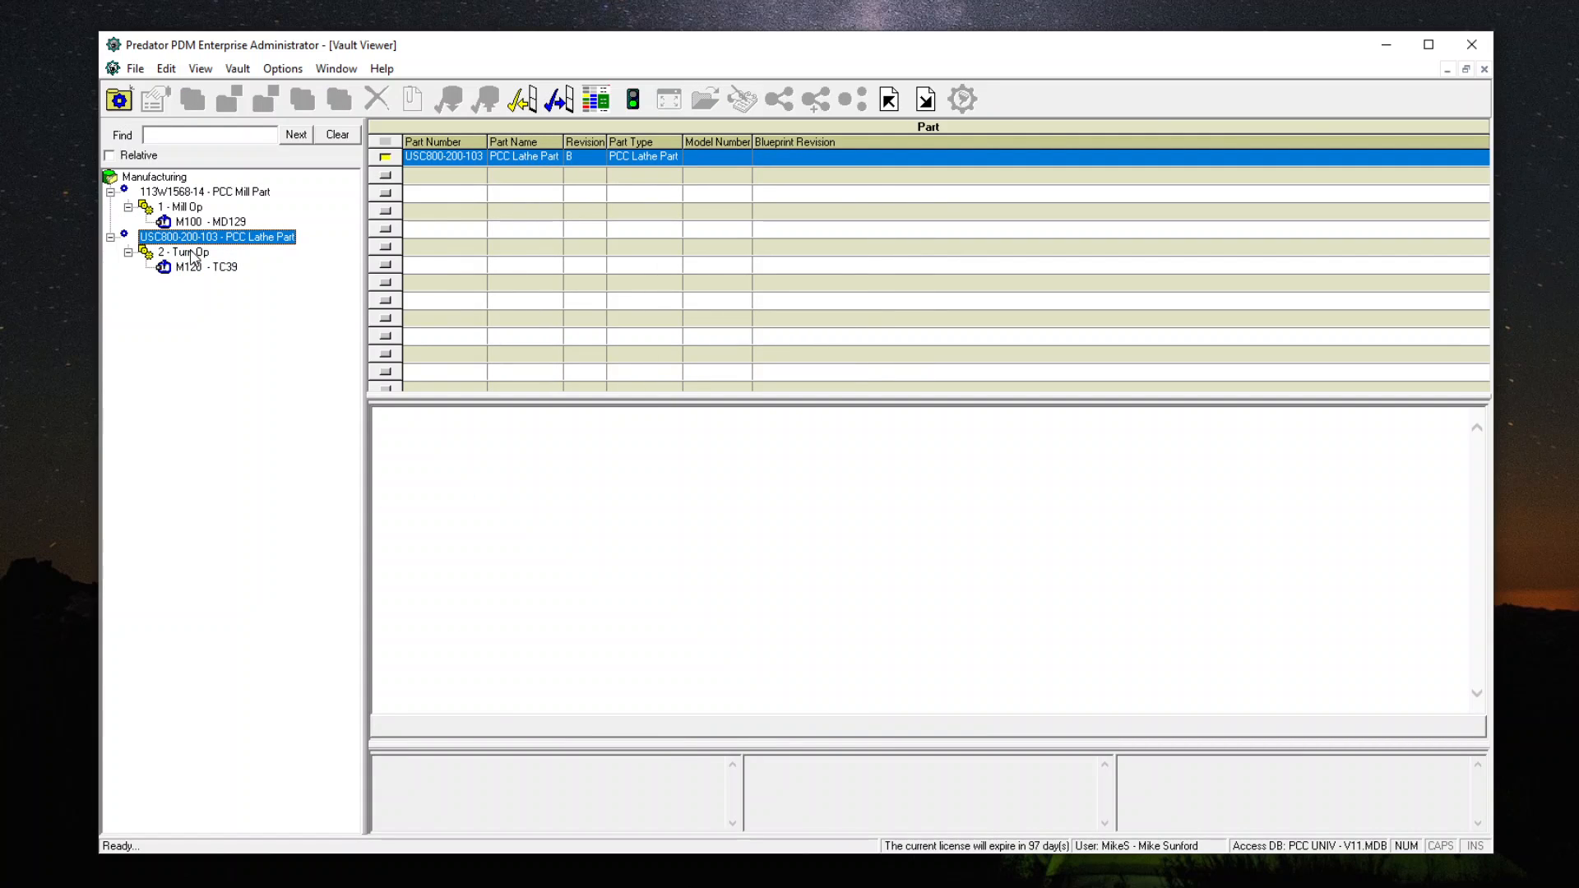
pyautogui.click(186, 253)
pyautogui.click(199, 240)
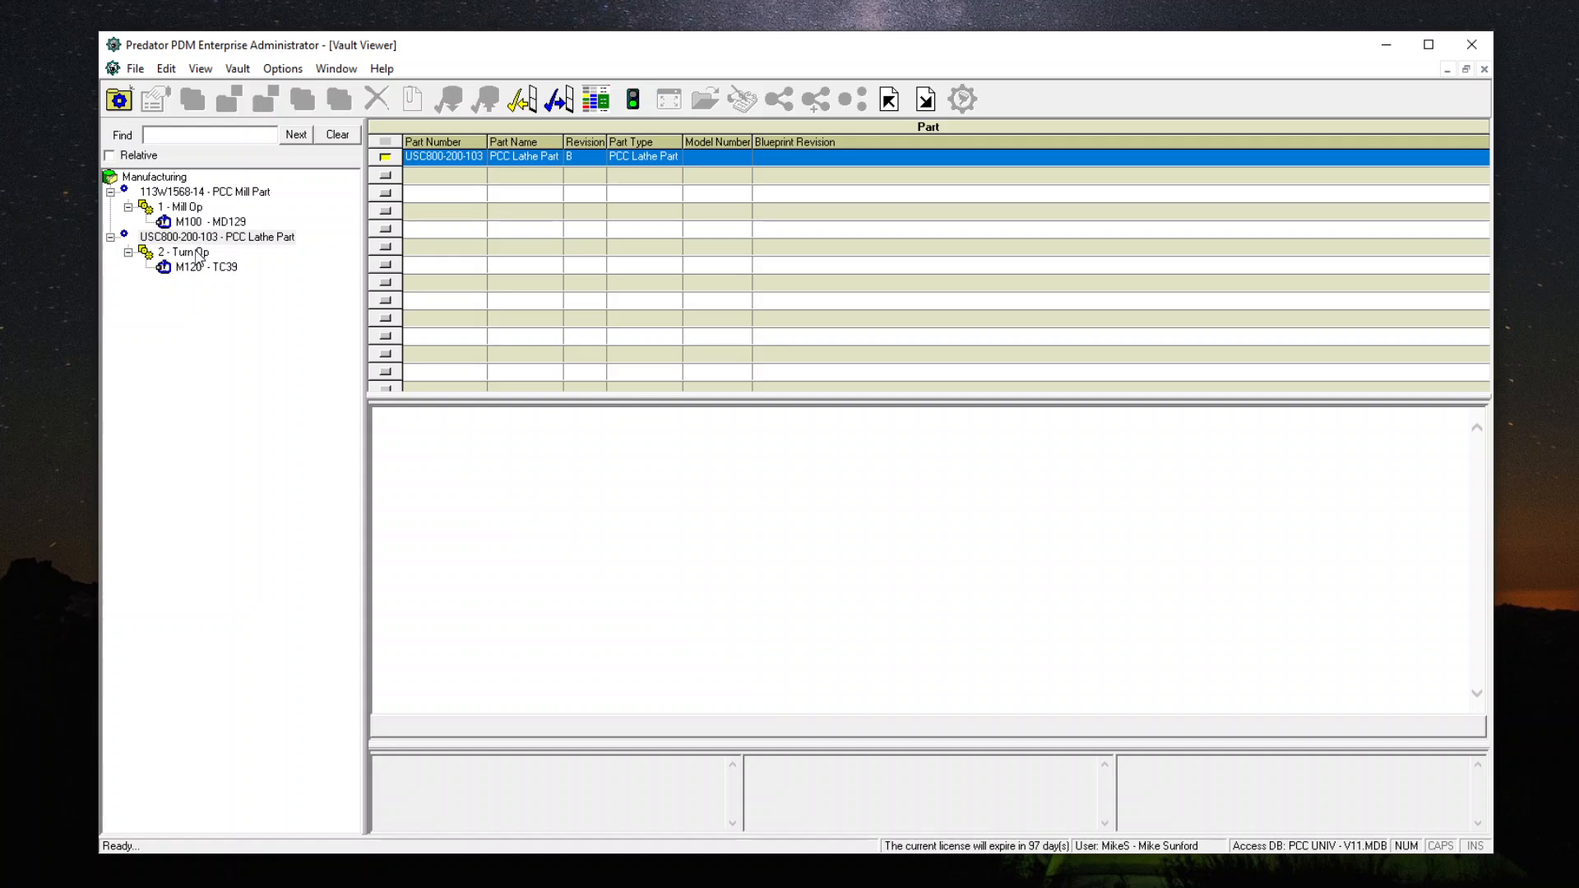
pyautogui.click(198, 253)
pyautogui.click(198, 269)
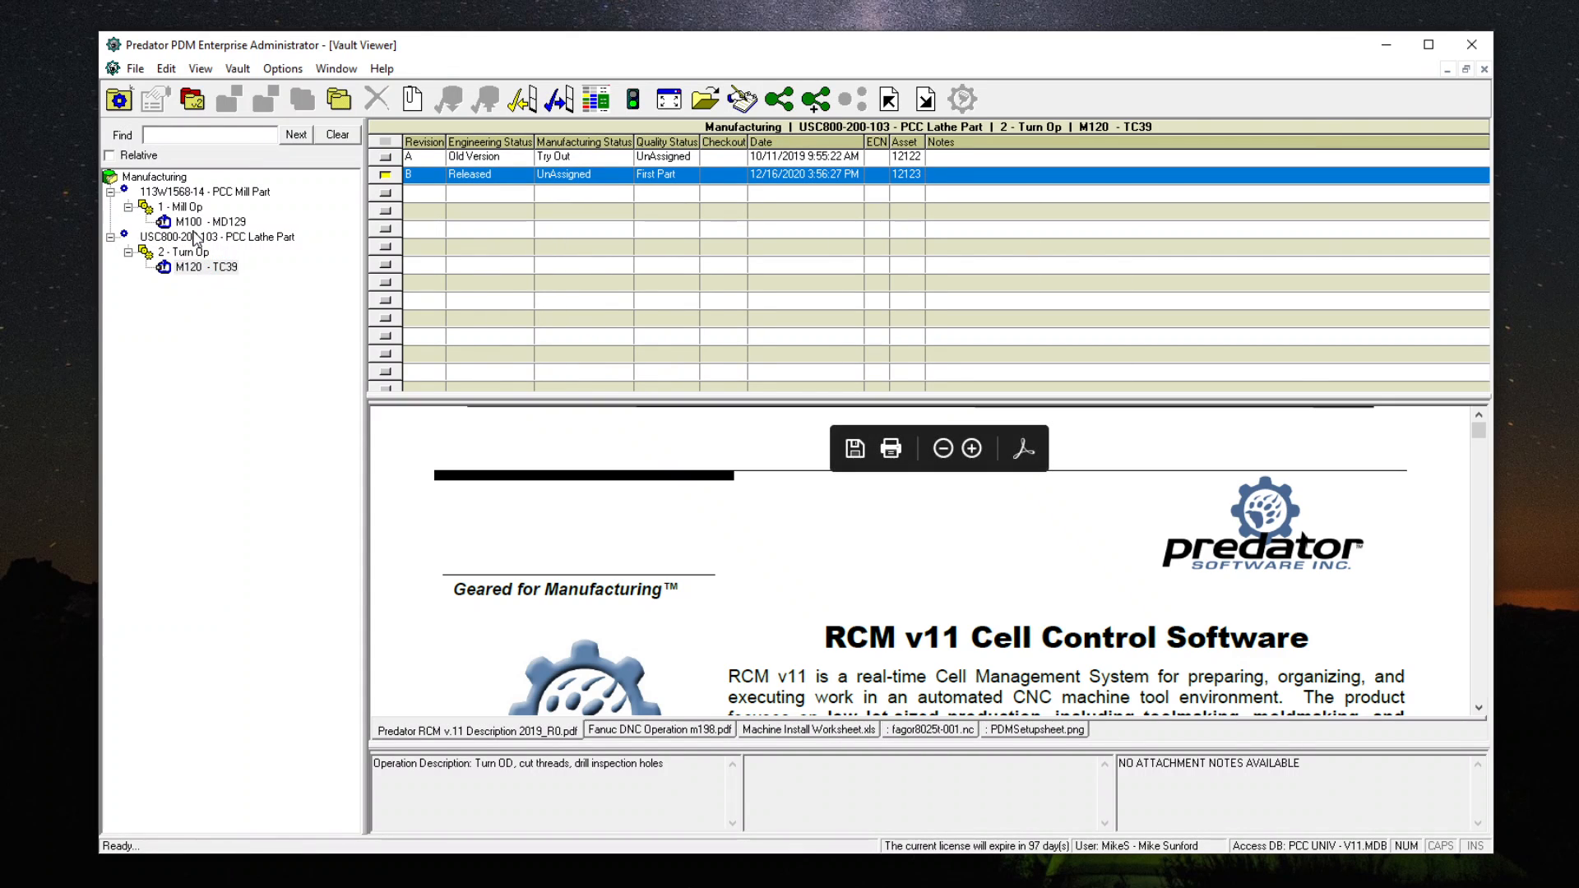
pyautogui.click(191, 239)
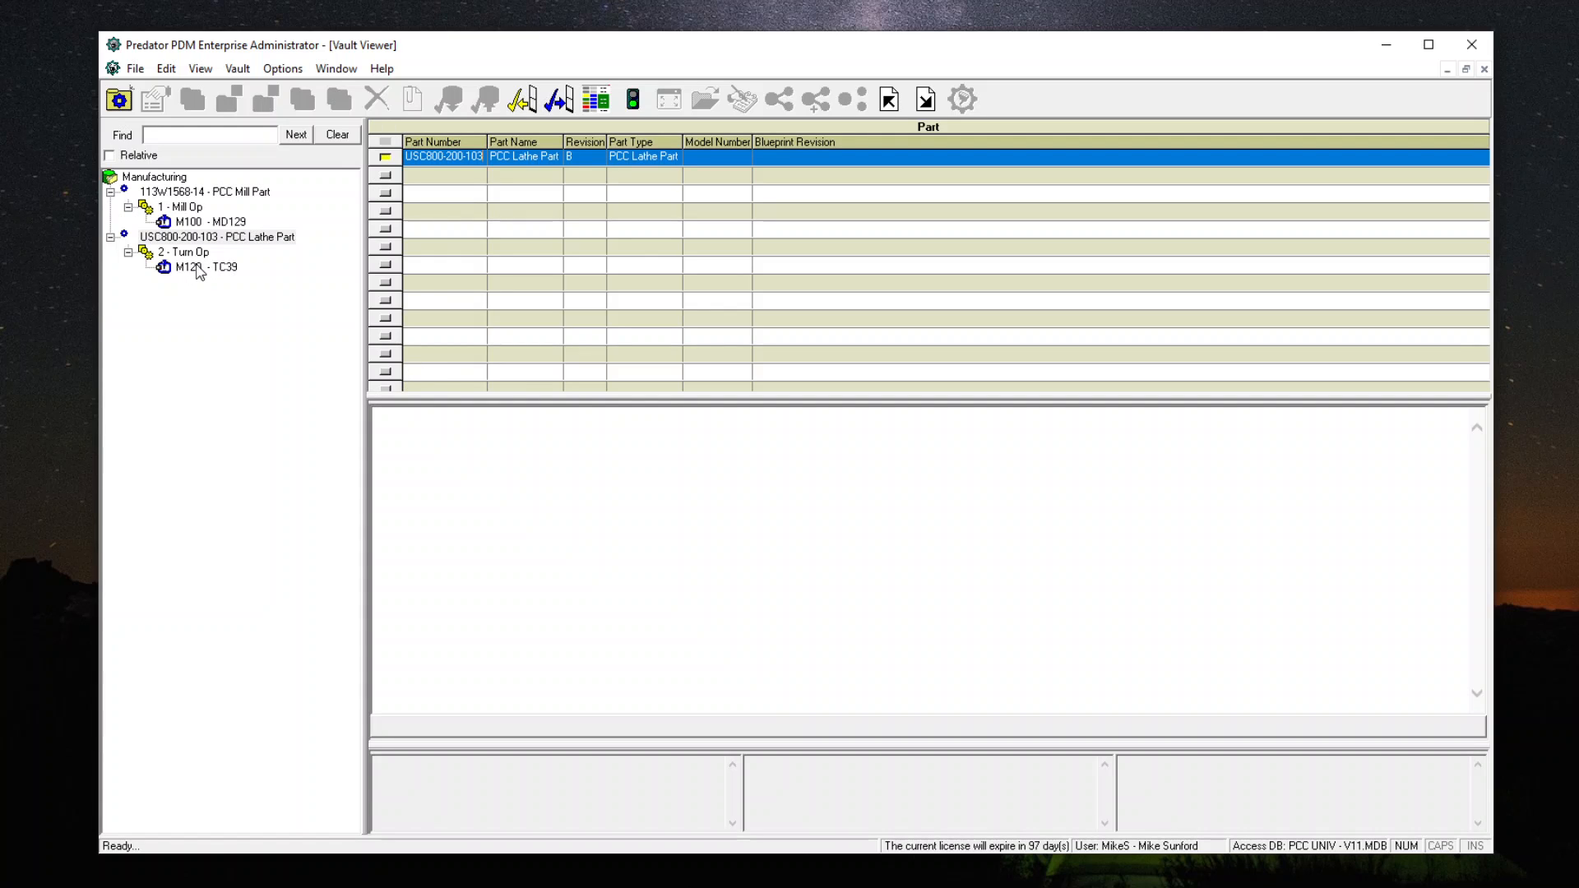
pyautogui.rightClick(214, 237)
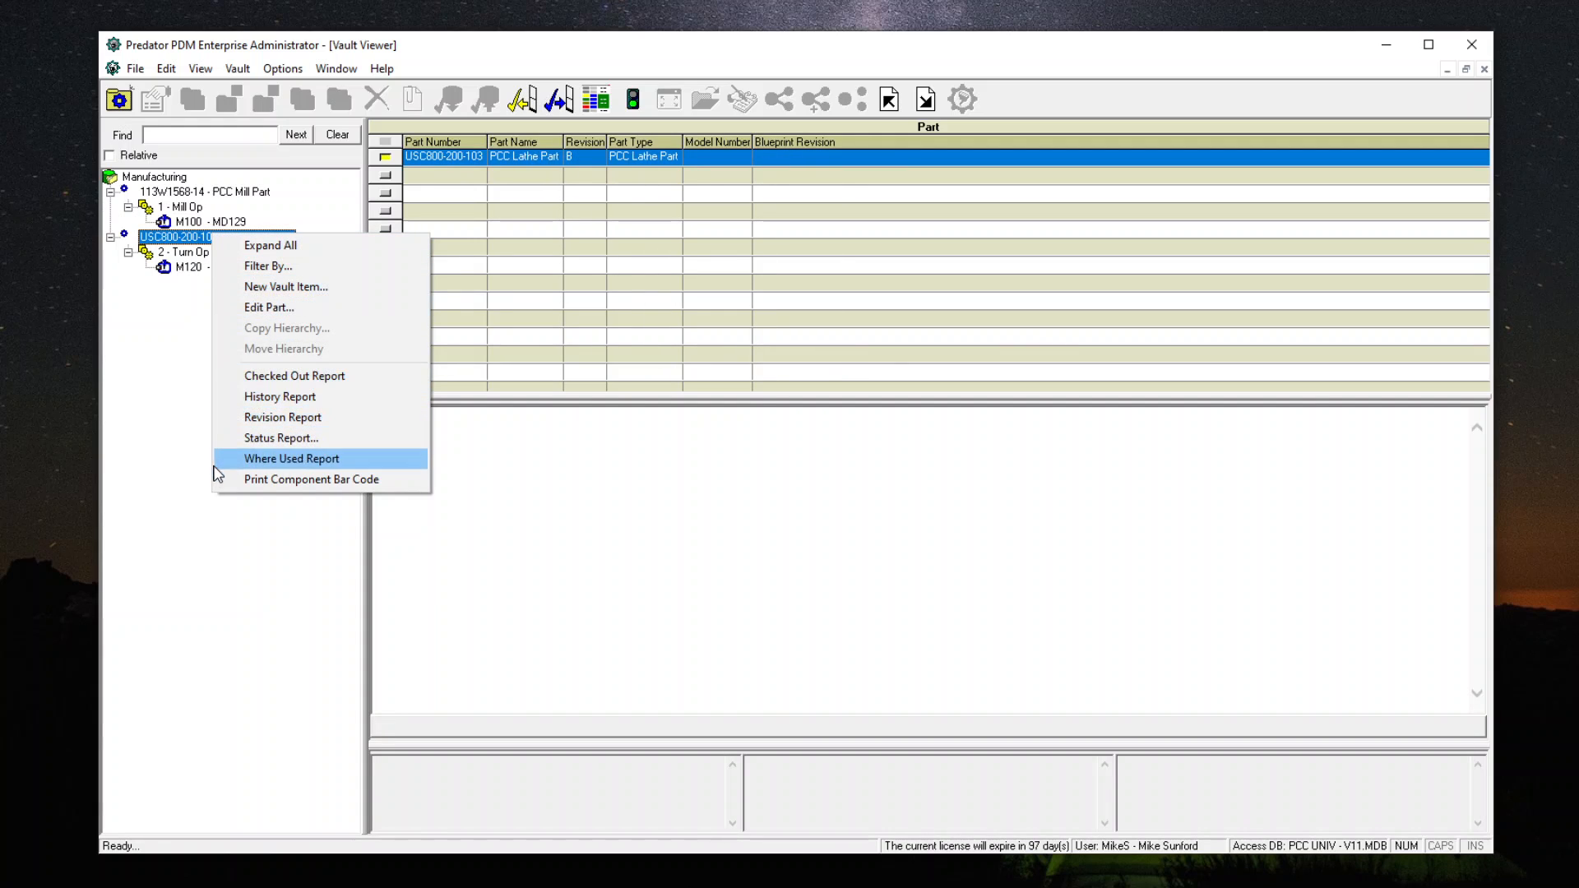
pyautogui.click(243, 552)
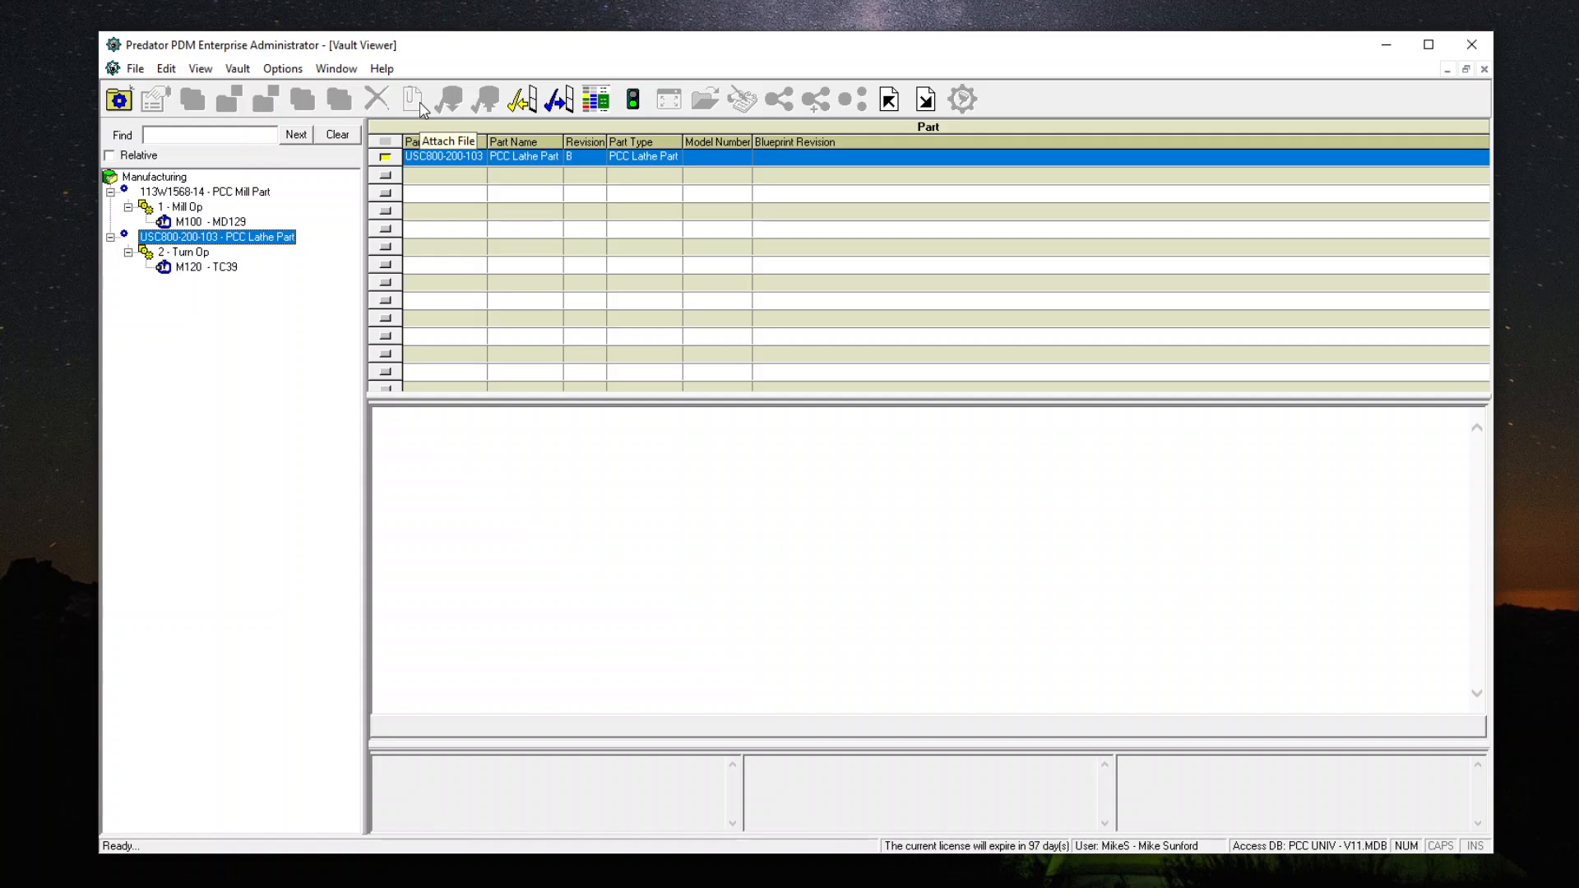
# Step: Compare the attachments shown for the PCC Lathe Part, its 2 - Turn Op operation and its M120 - TC39 machine
pyautogui.click(182, 252)
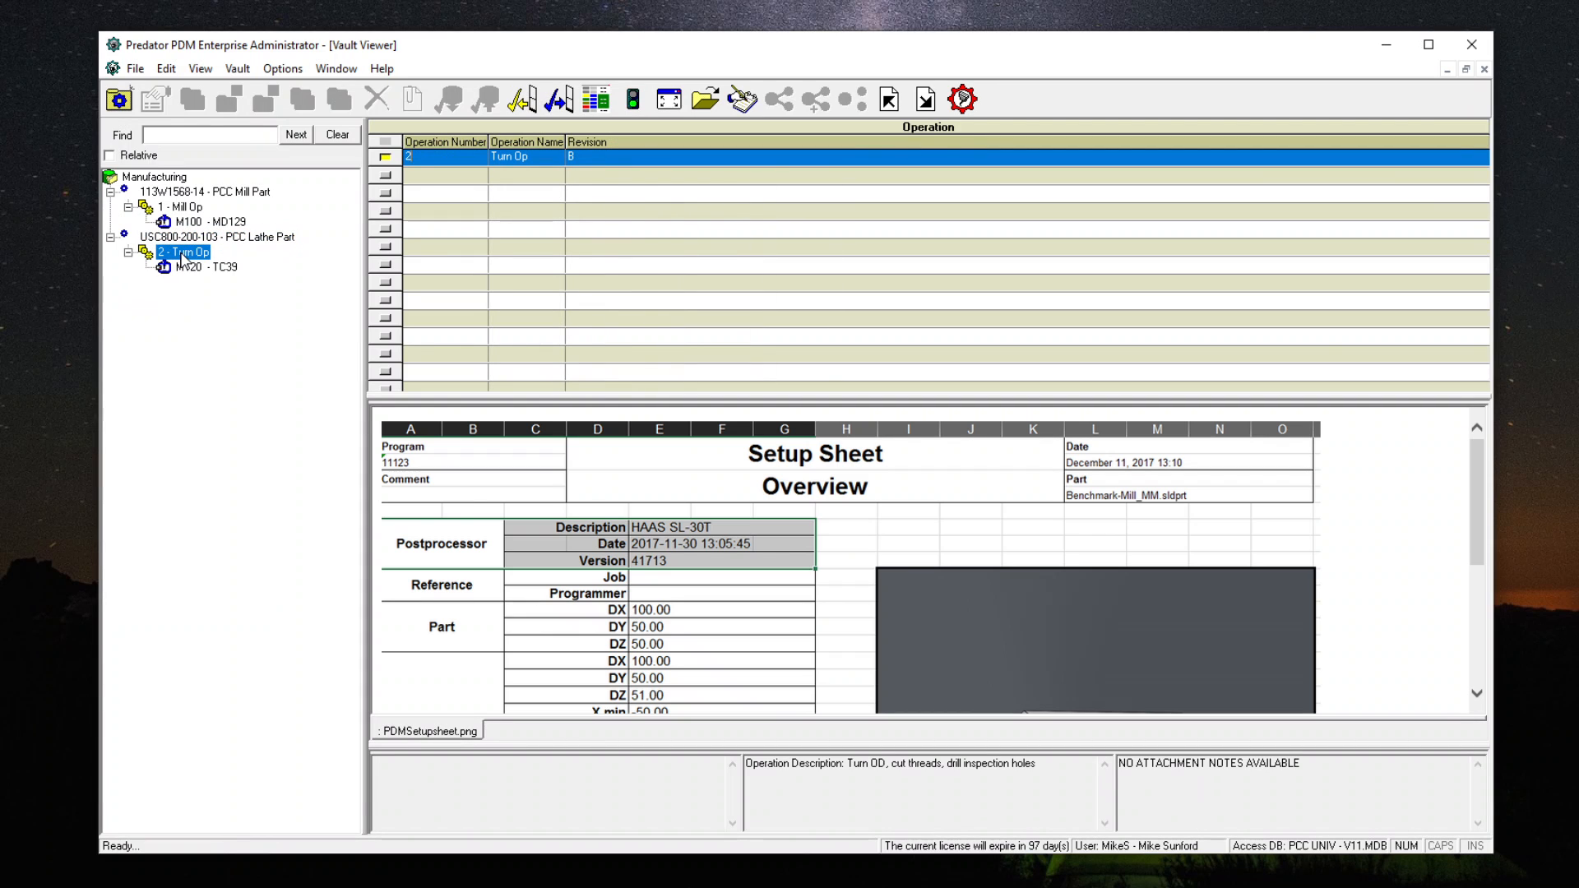
pyautogui.click(194, 236)
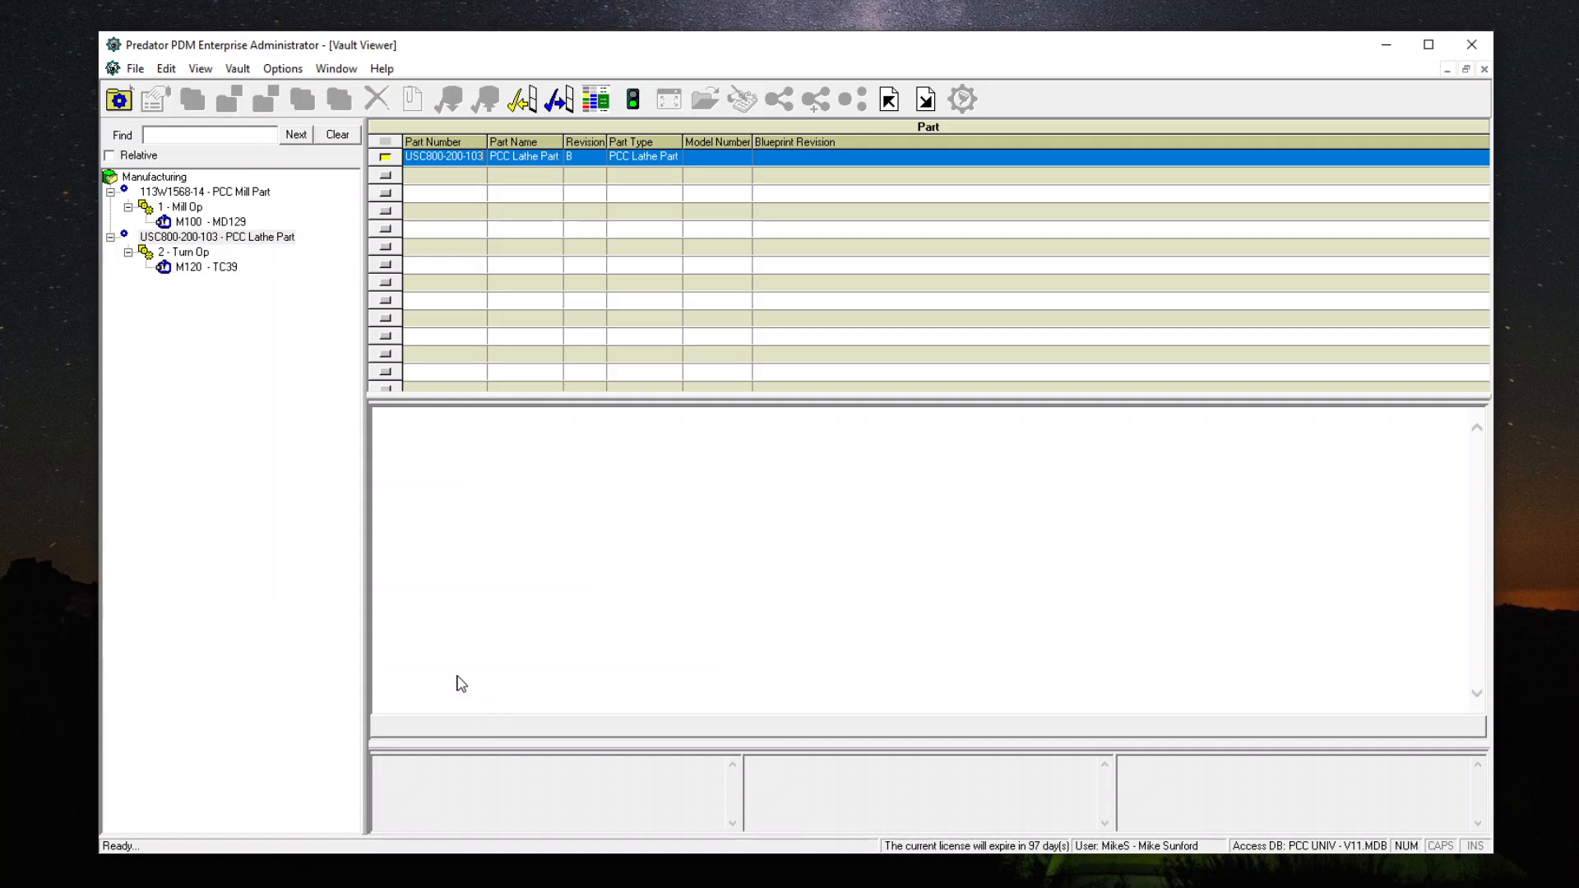
pyautogui.click(189, 253)
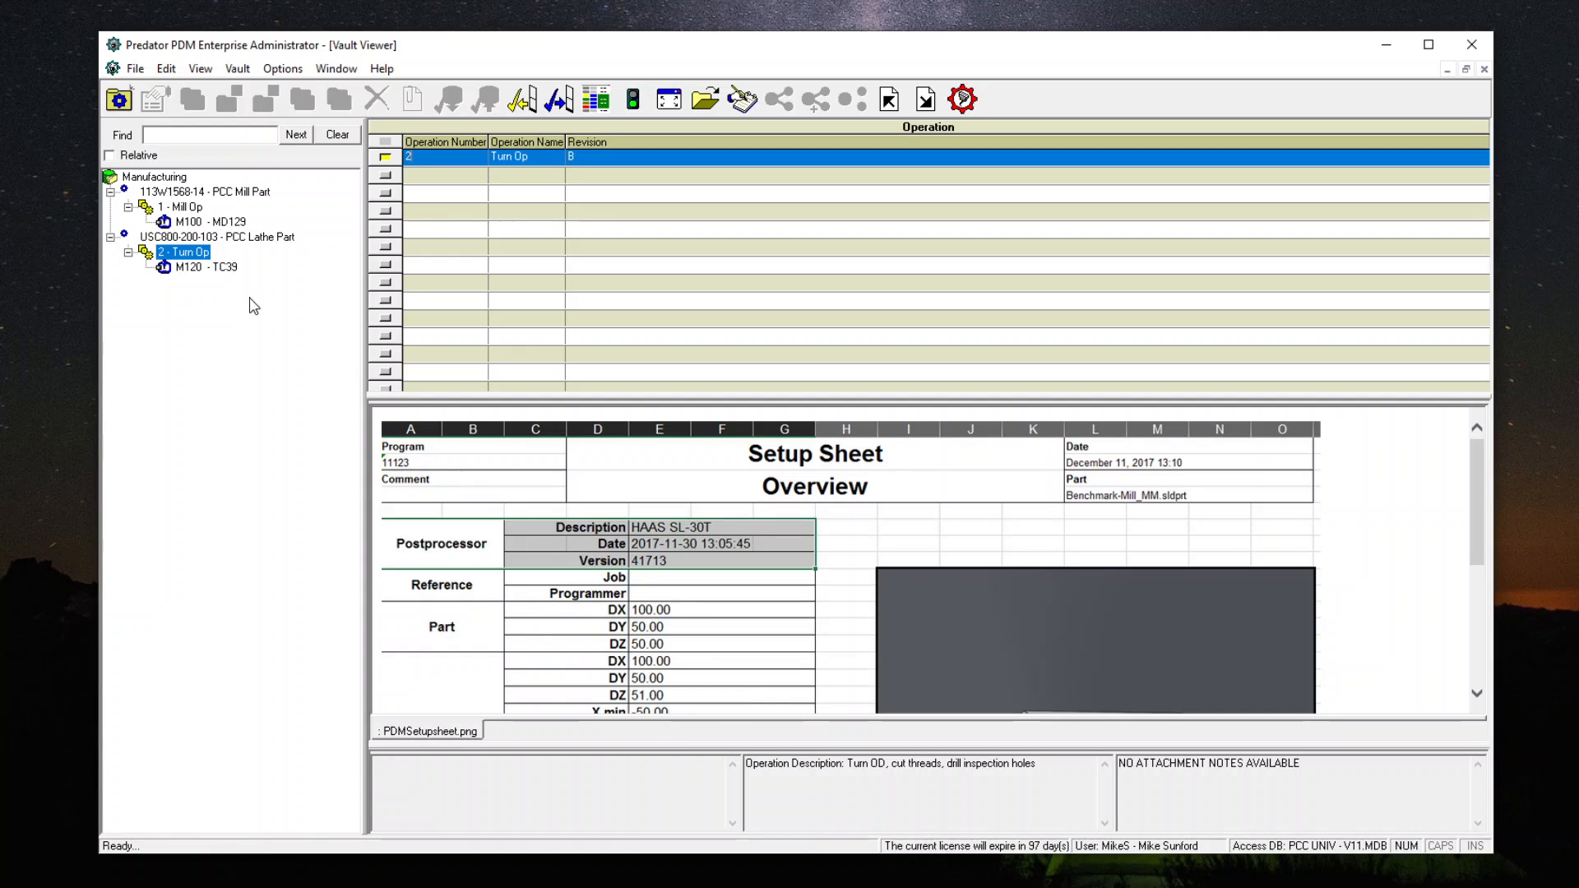
pyautogui.click(185, 237)
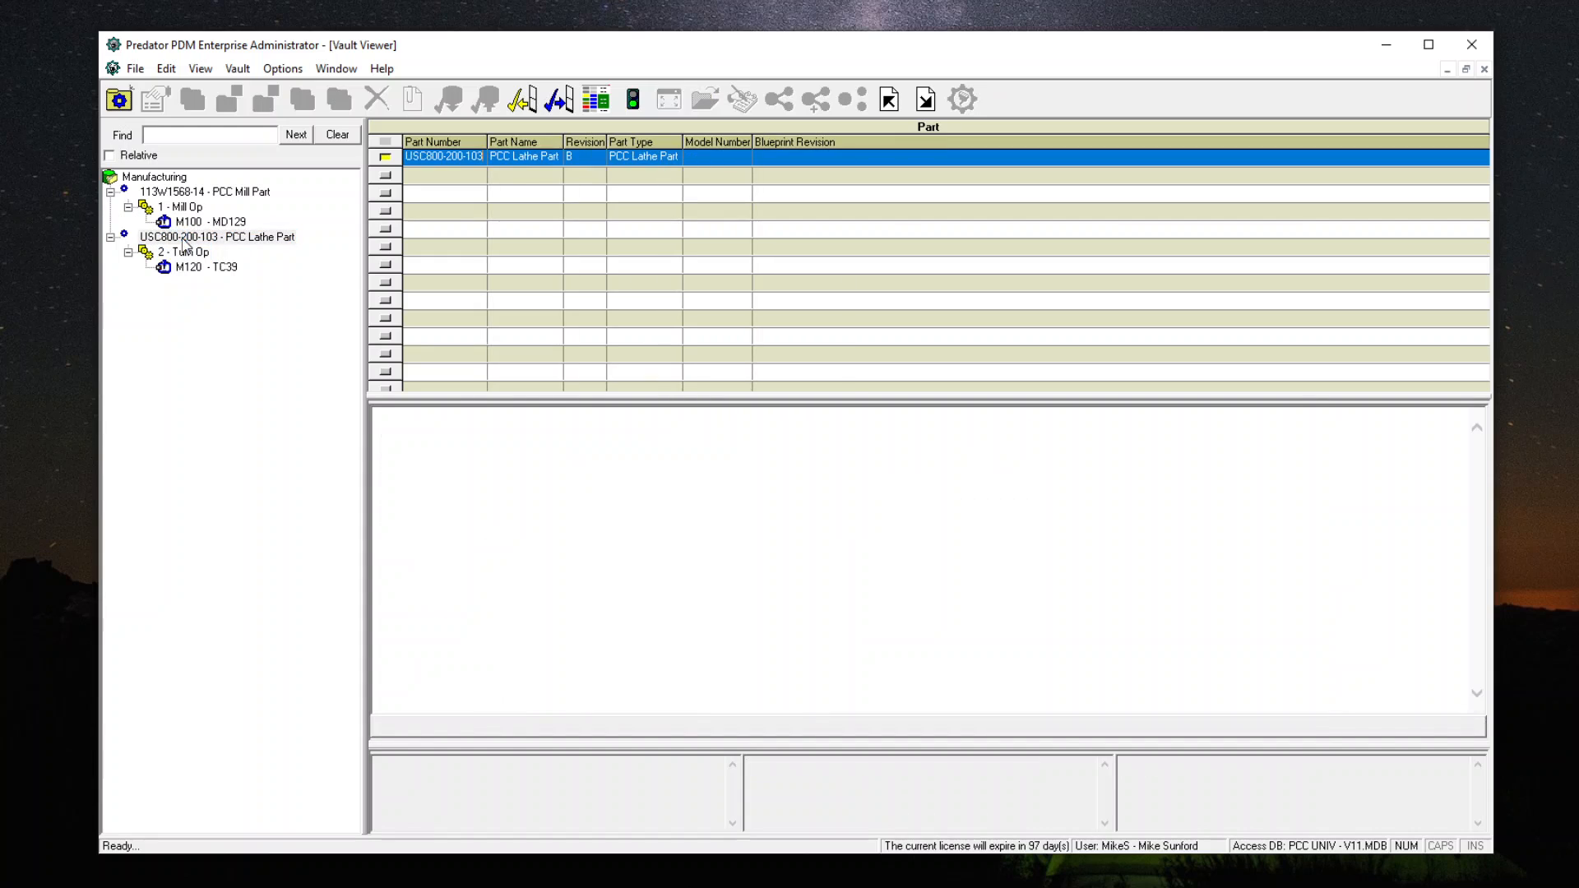
pyautogui.click(186, 254)
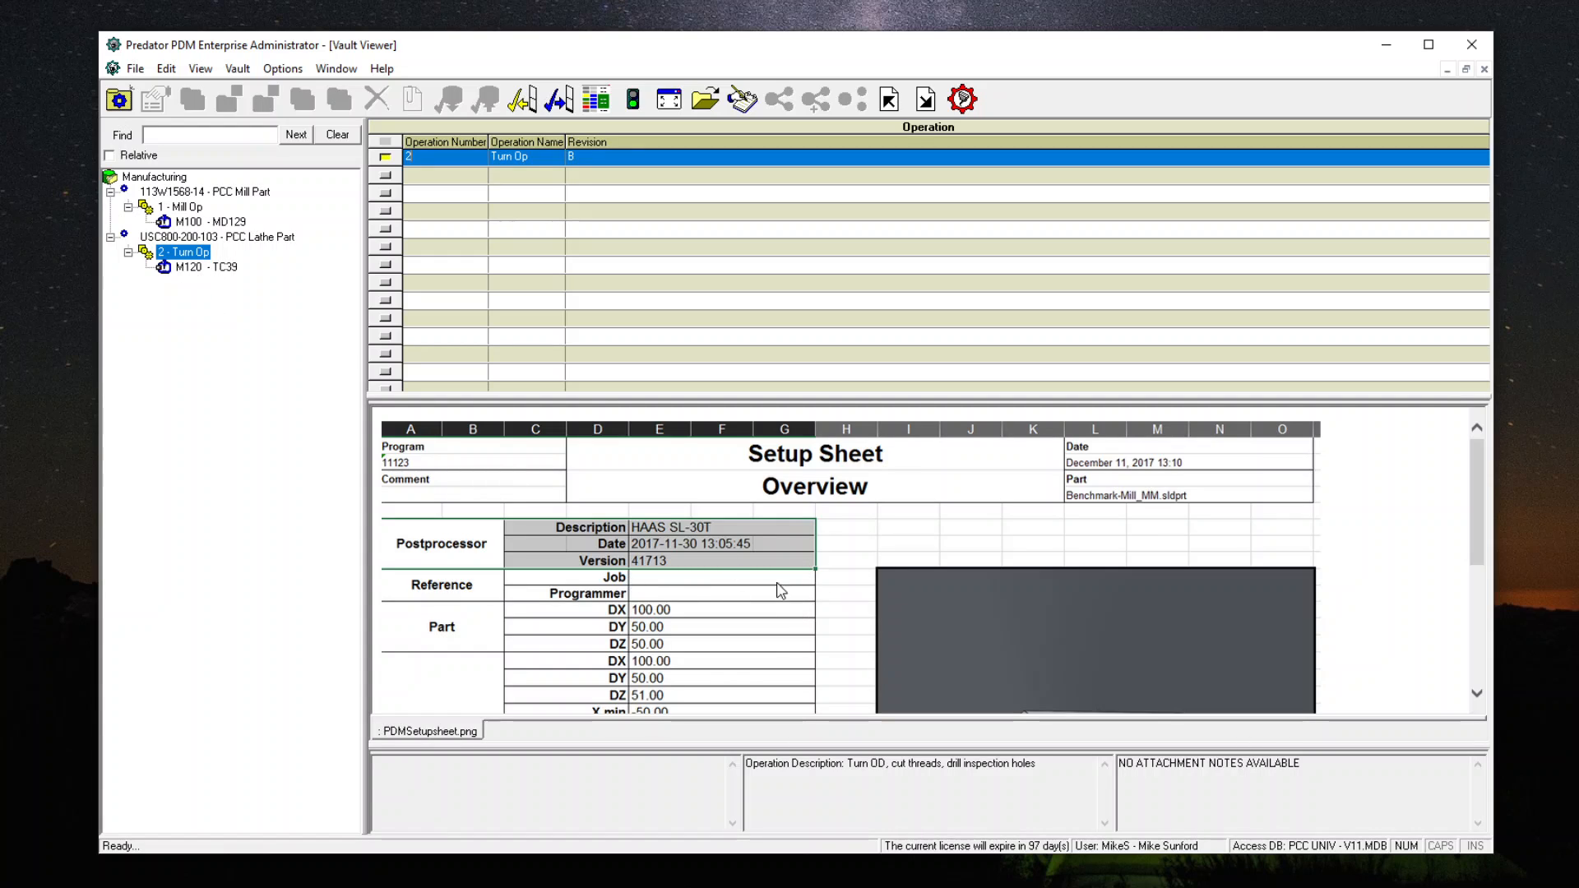
pyautogui.click(226, 269)
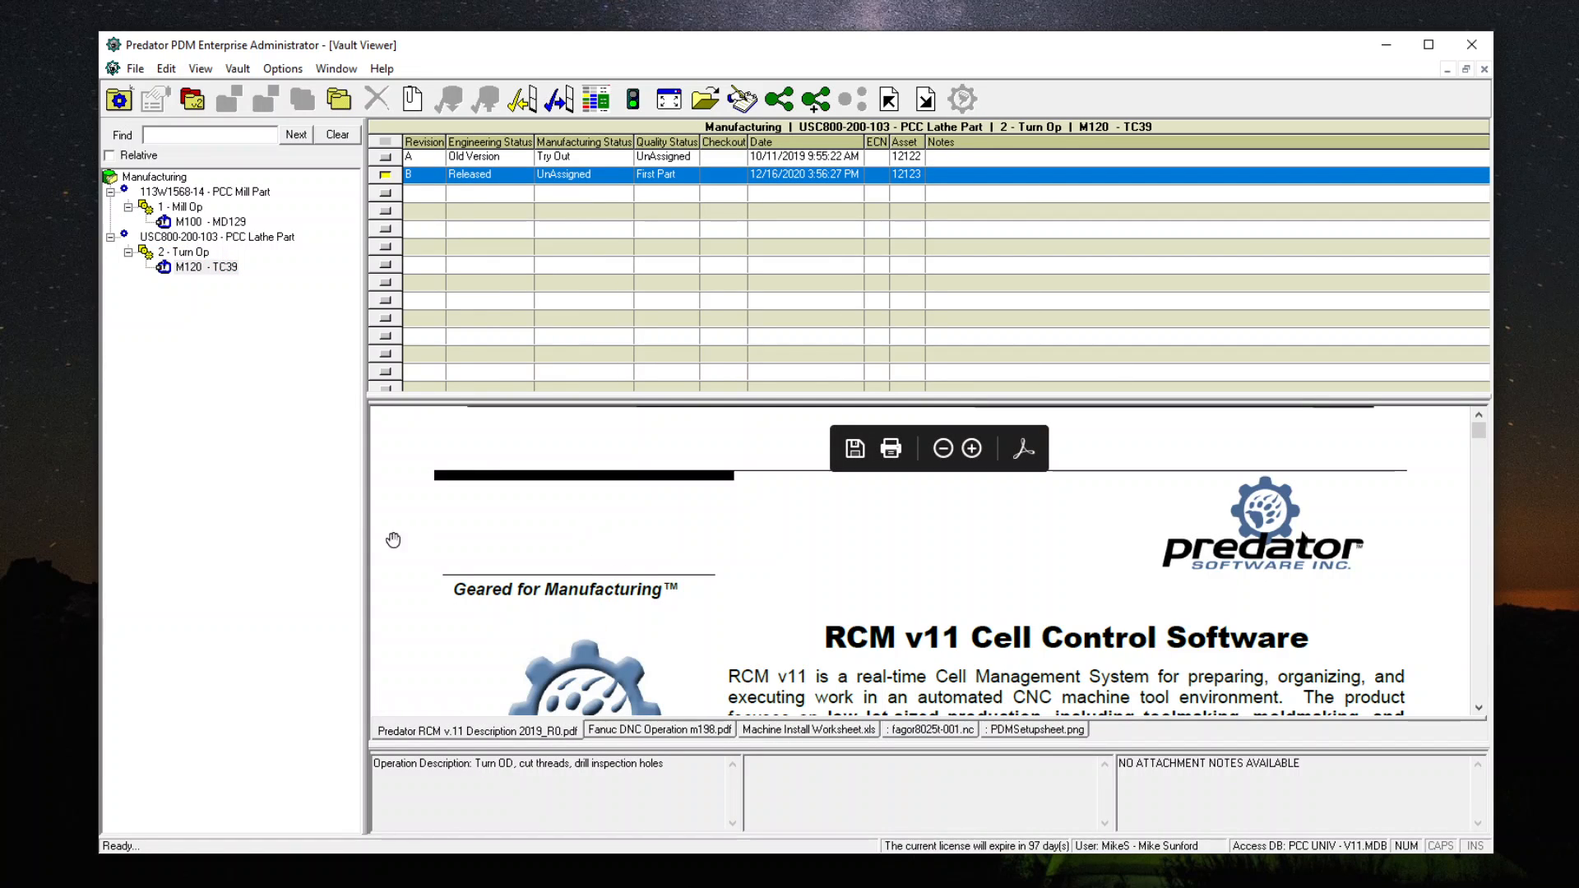
pyautogui.click(199, 253)
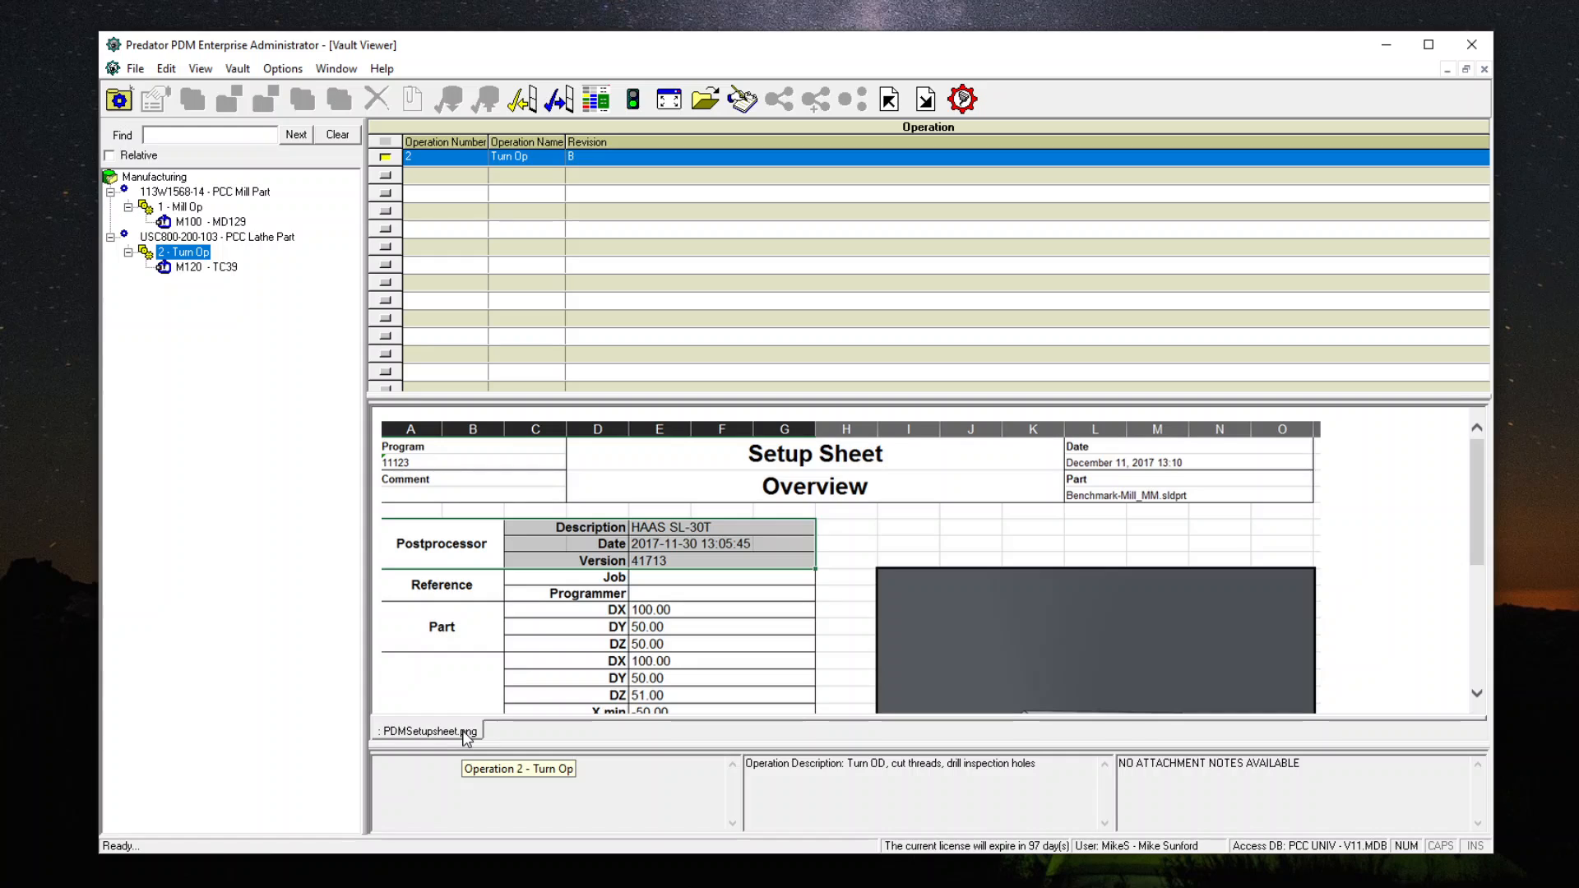
pyautogui.click(211, 268)
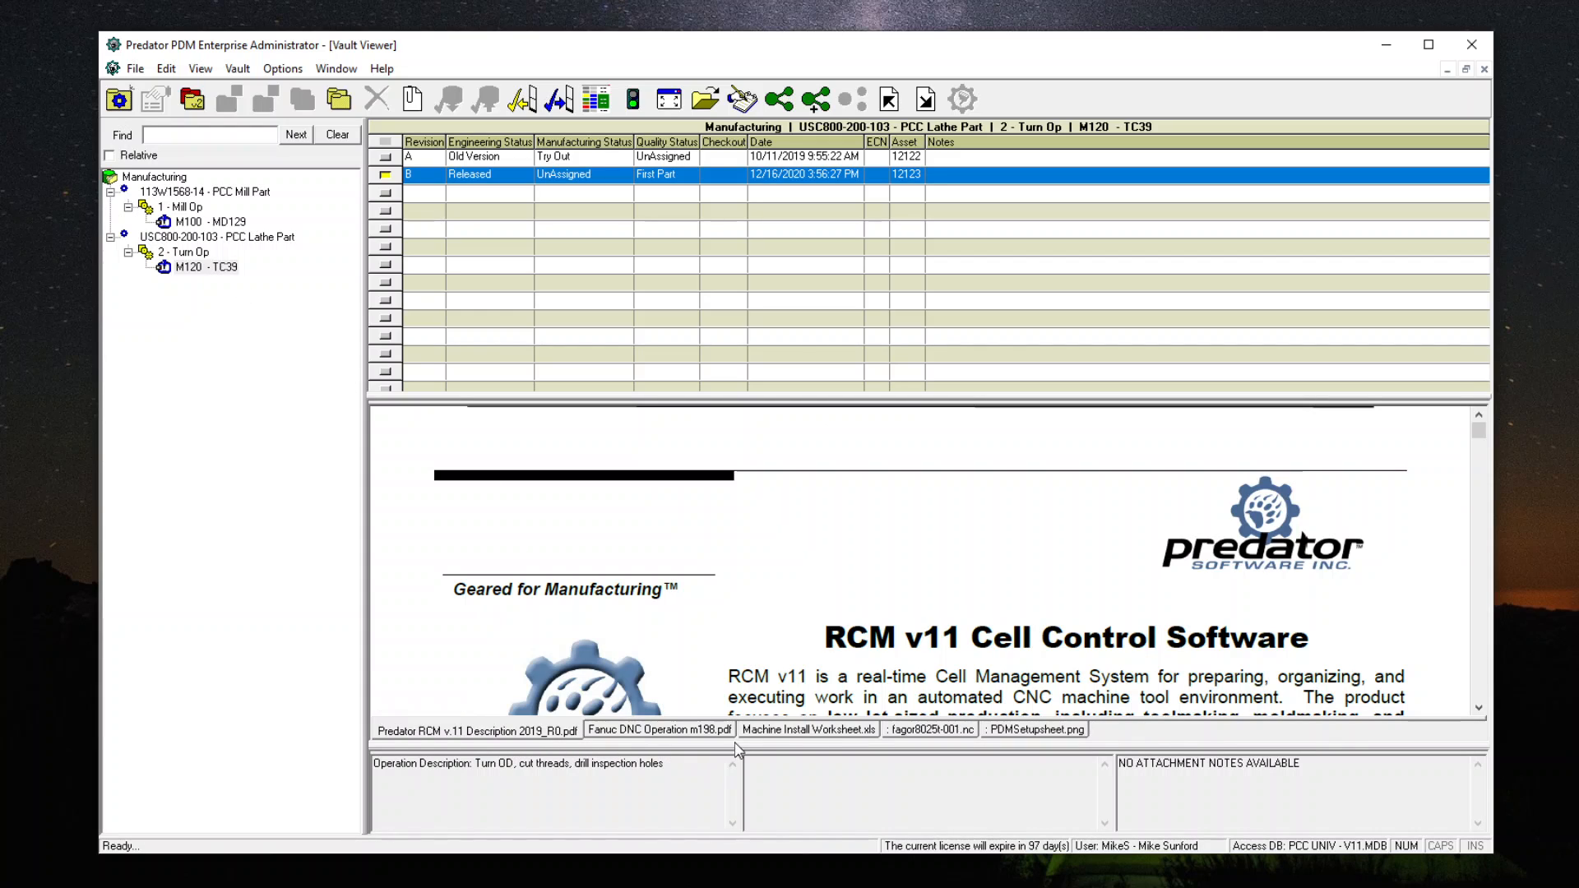
# Step: View the Manufacturing vault details and both parts, then examine the attachments of the PCC Mill Part and its 1 - Mill Op
pyautogui.click(164, 180)
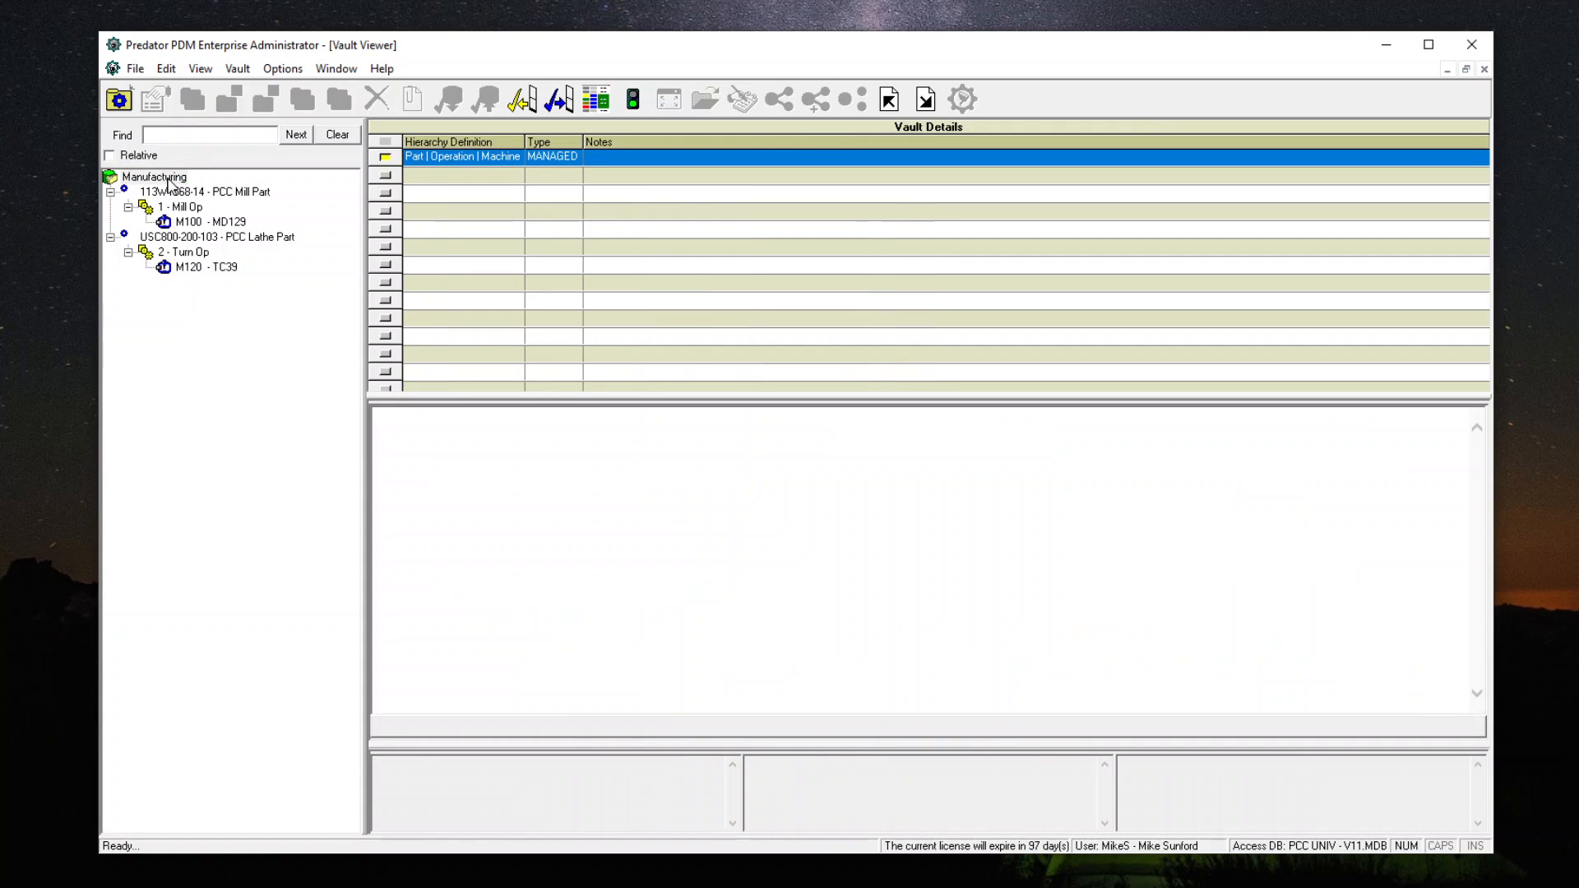
pyautogui.click(183, 238)
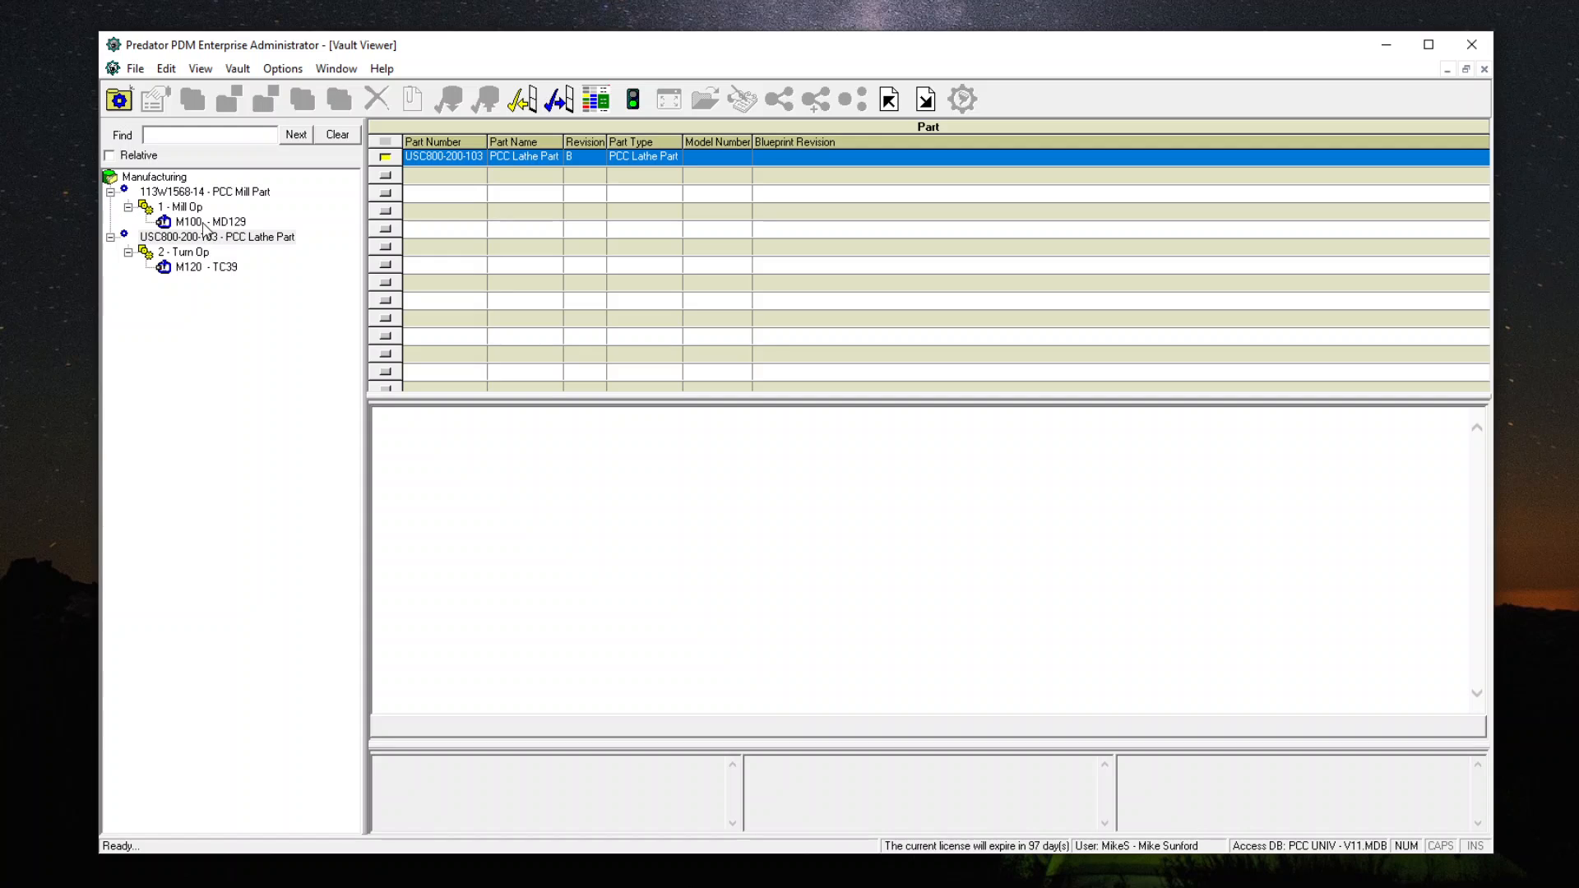
pyautogui.click(205, 194)
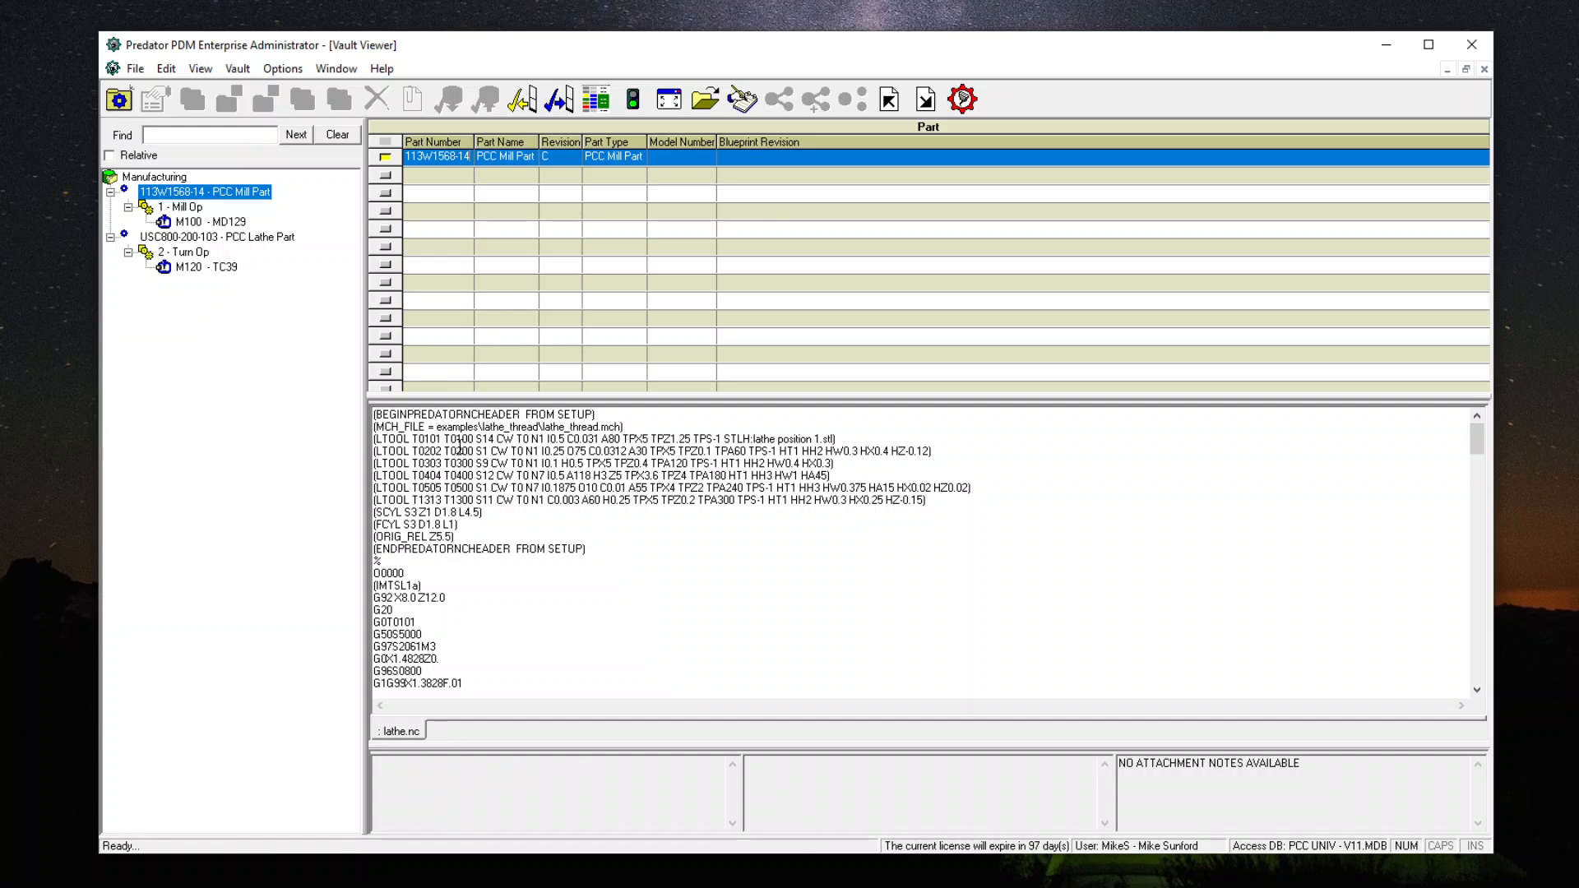
pyautogui.click(179, 206)
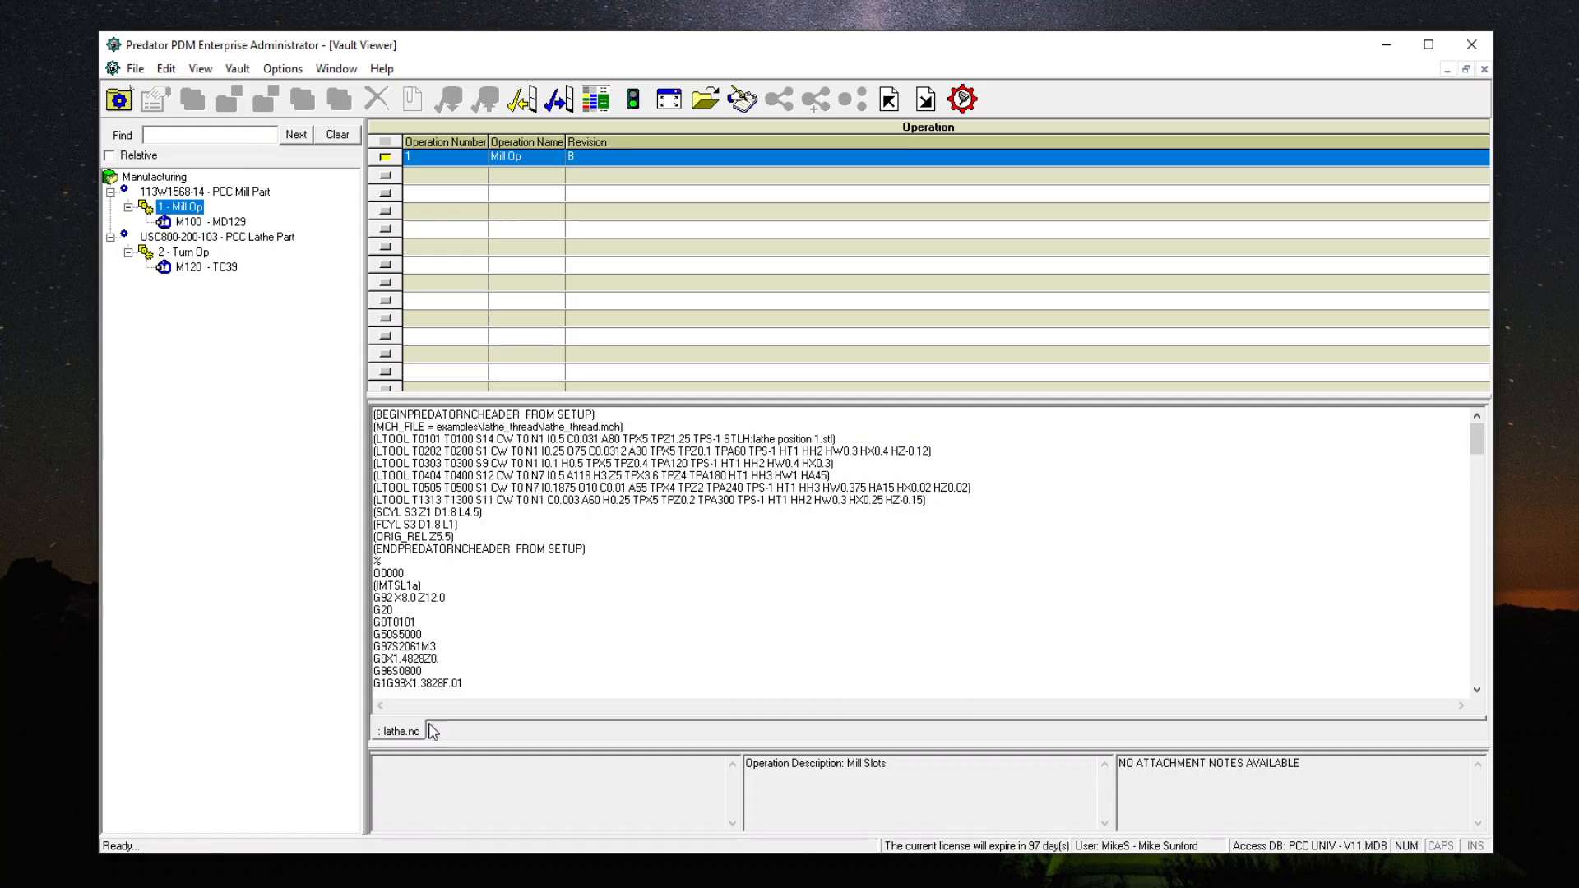
# Step: Show the revisions of the M100 - MD129 machine under 1 - Mill Op, selecting revisions D, C and B in turn
pyautogui.click(224, 224)
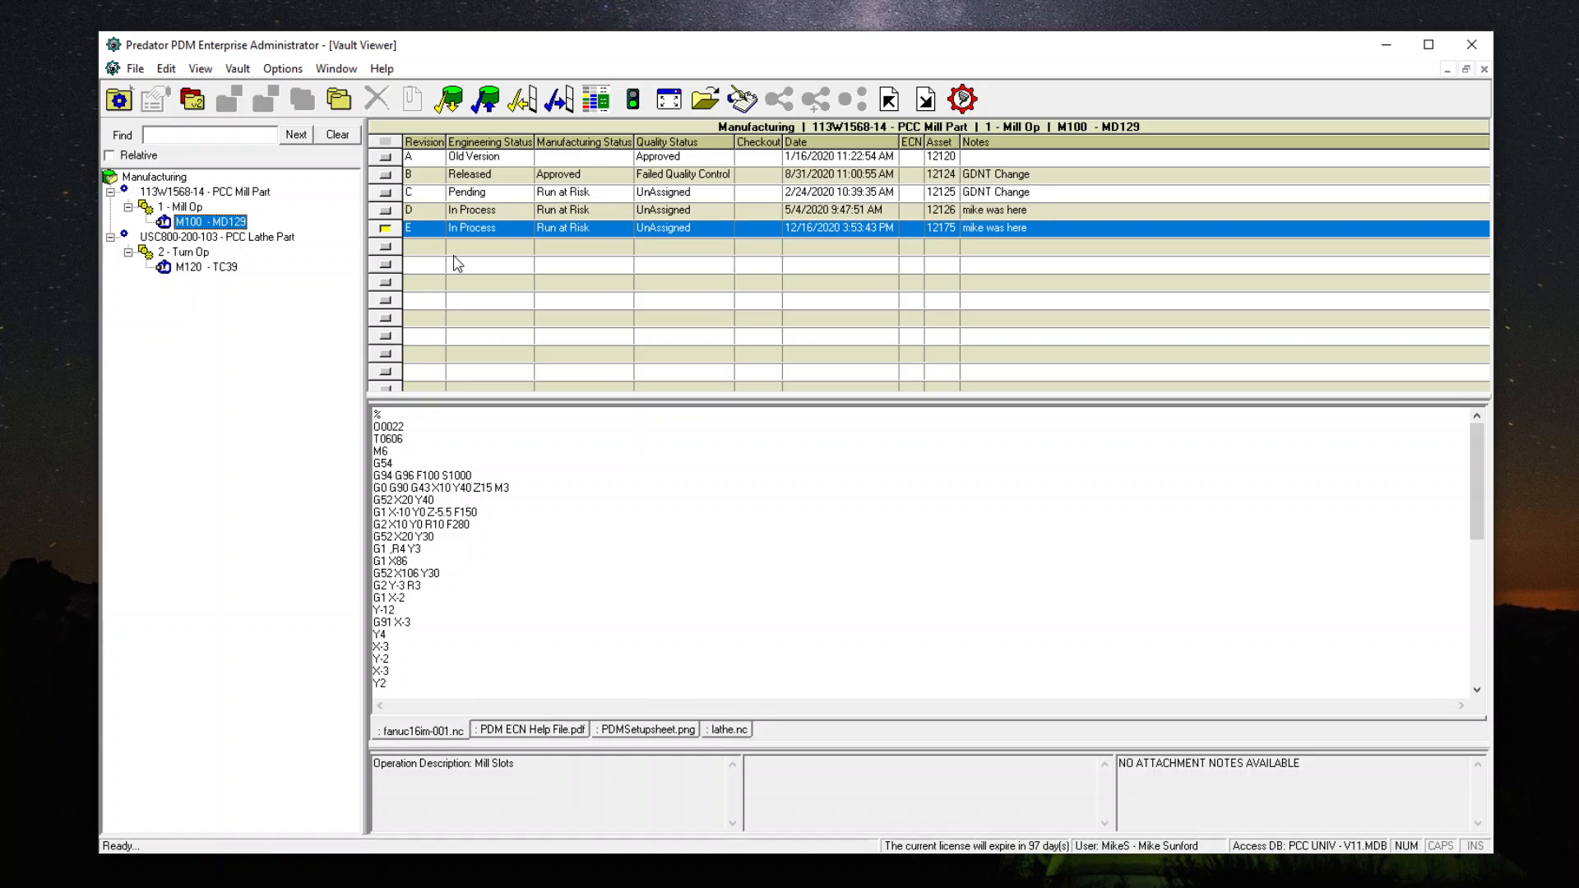
pyautogui.click(484, 211)
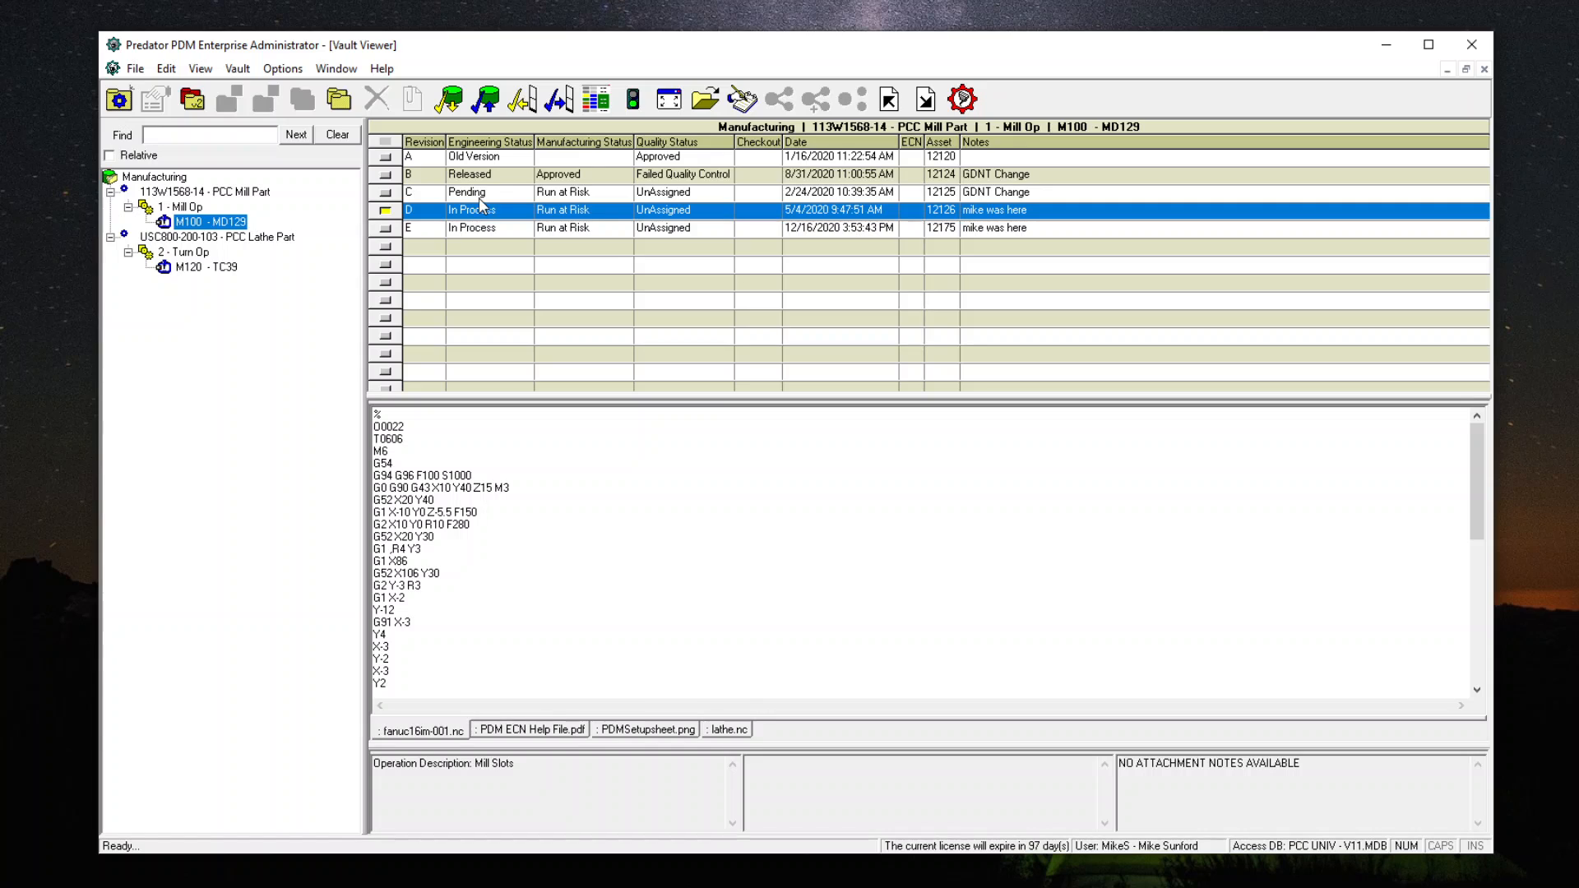
pyautogui.click(486, 192)
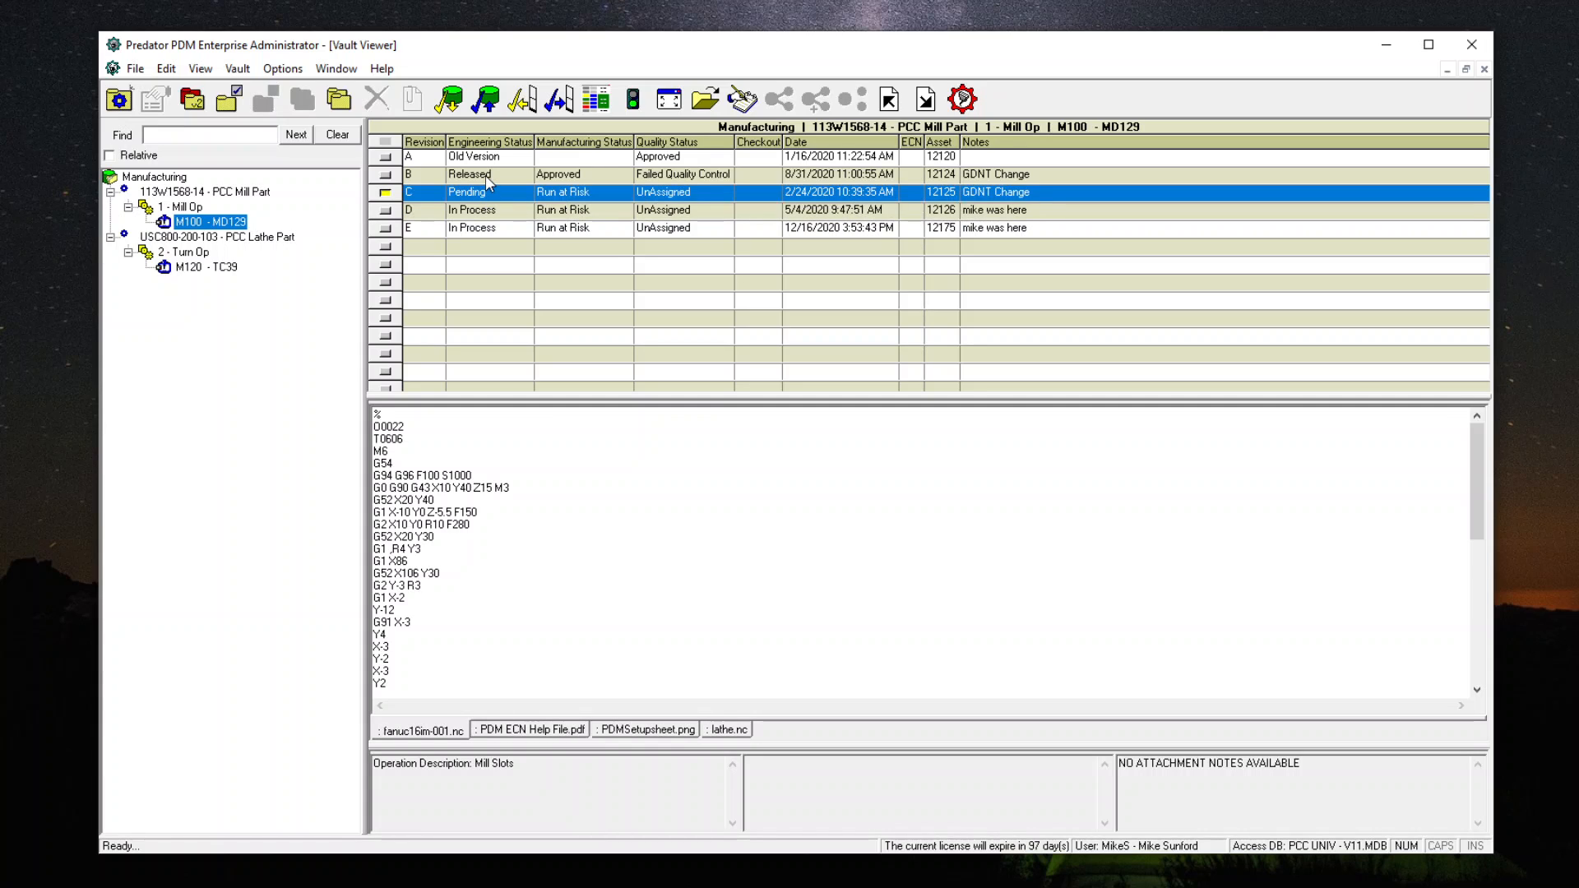
pyautogui.click(487, 175)
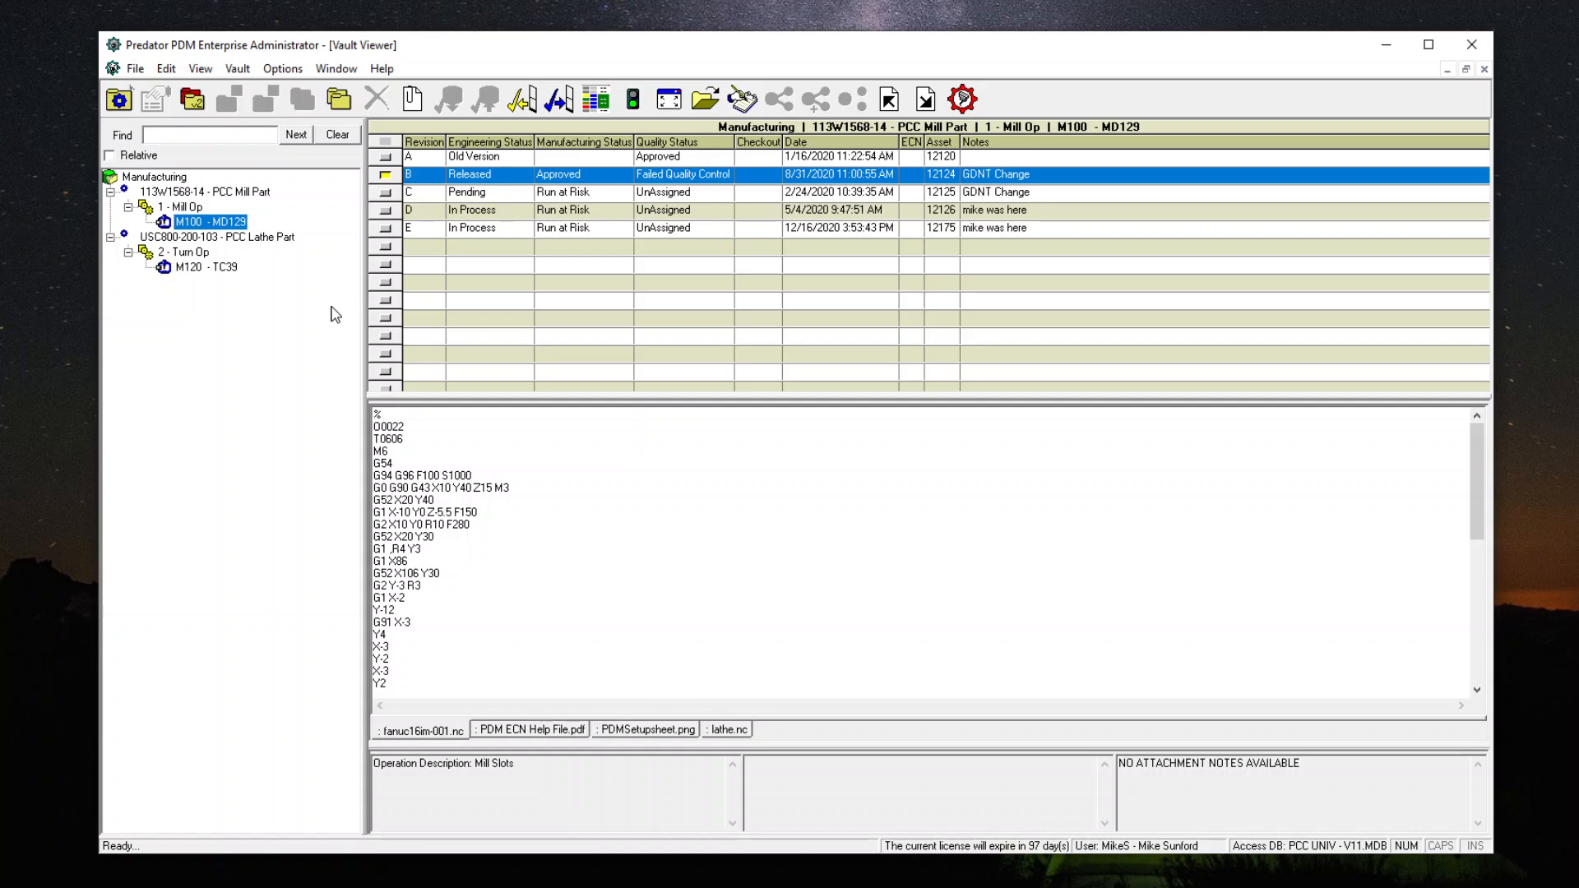
# Step: Close the Vault Viewer and PDM Enterprise Administrator, and launch the PPDM Shop Floor shortcut from the PDM folder
pyautogui.click(1485, 70)
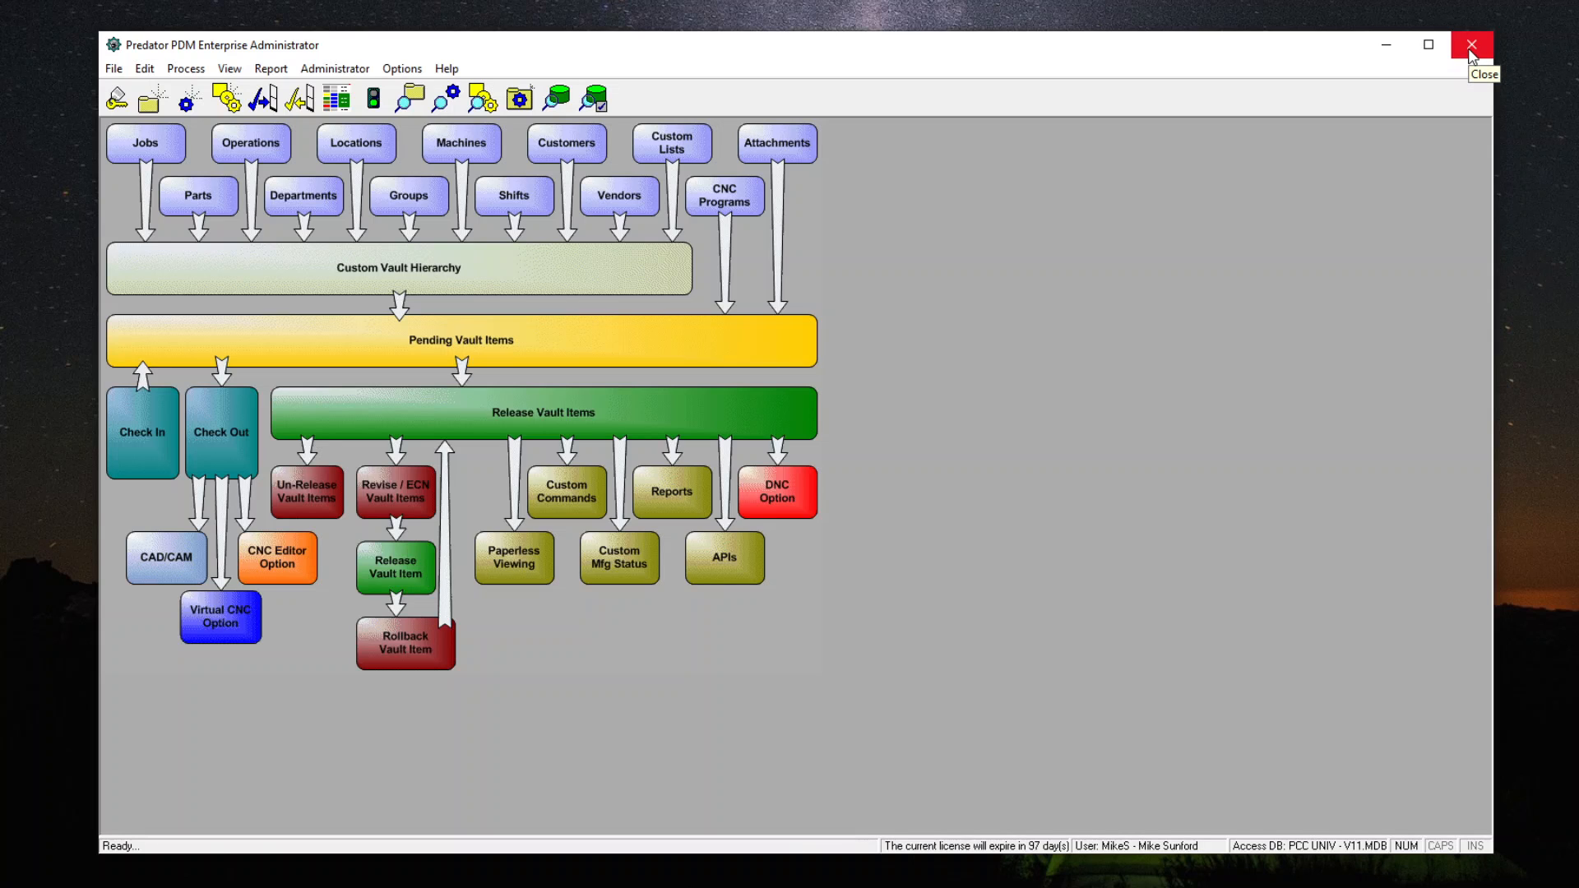
pyautogui.click(1472, 51)
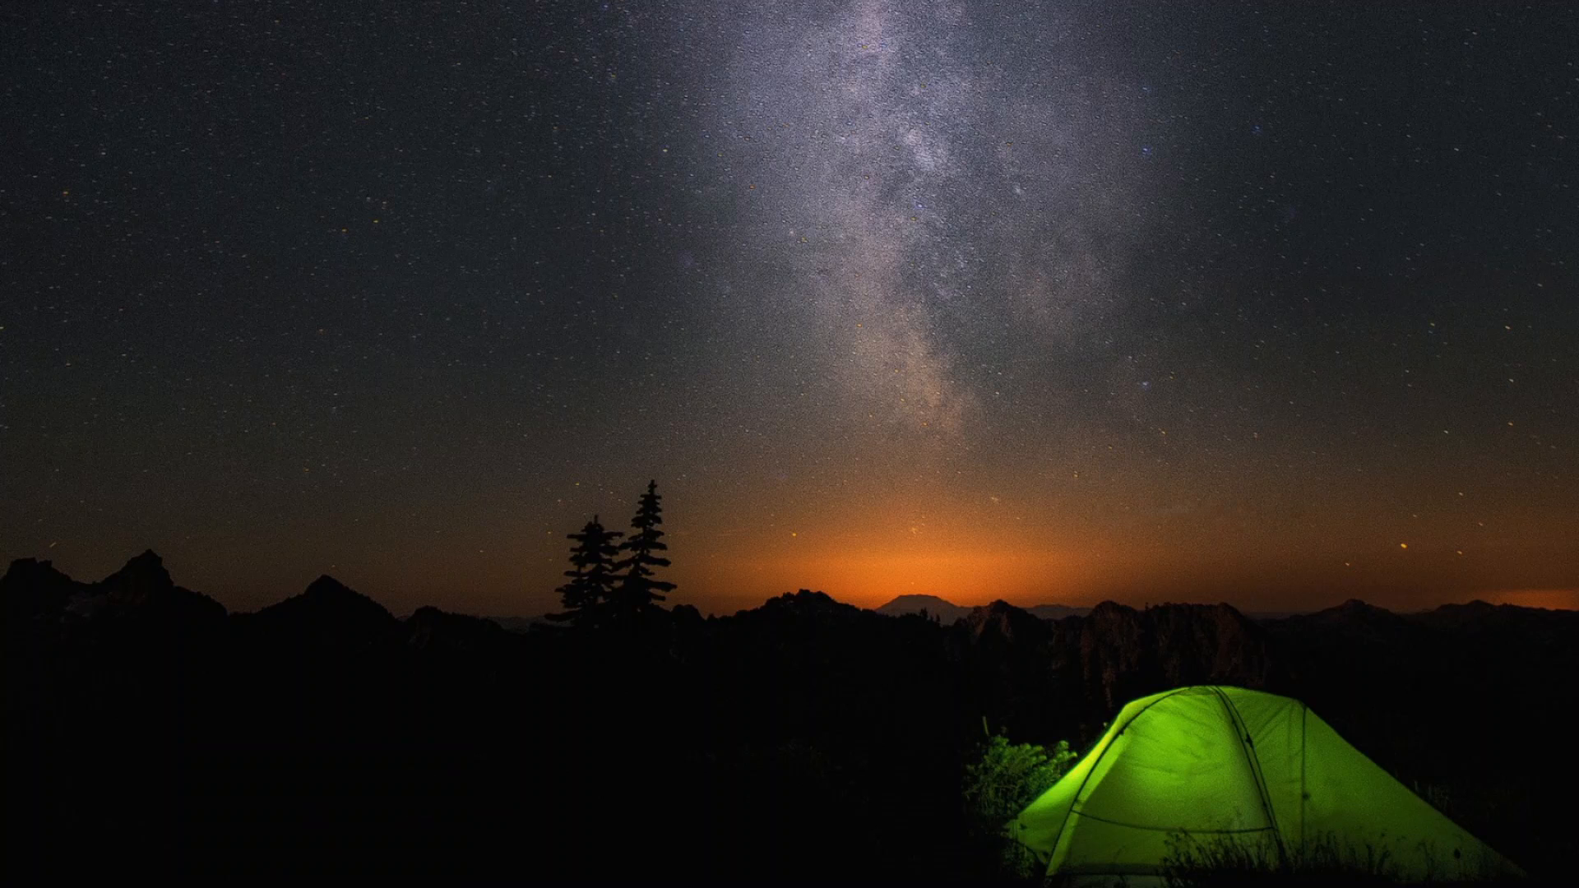
pyautogui.moveTo(0, 51); pyautogui.dragTo(1416, 43)
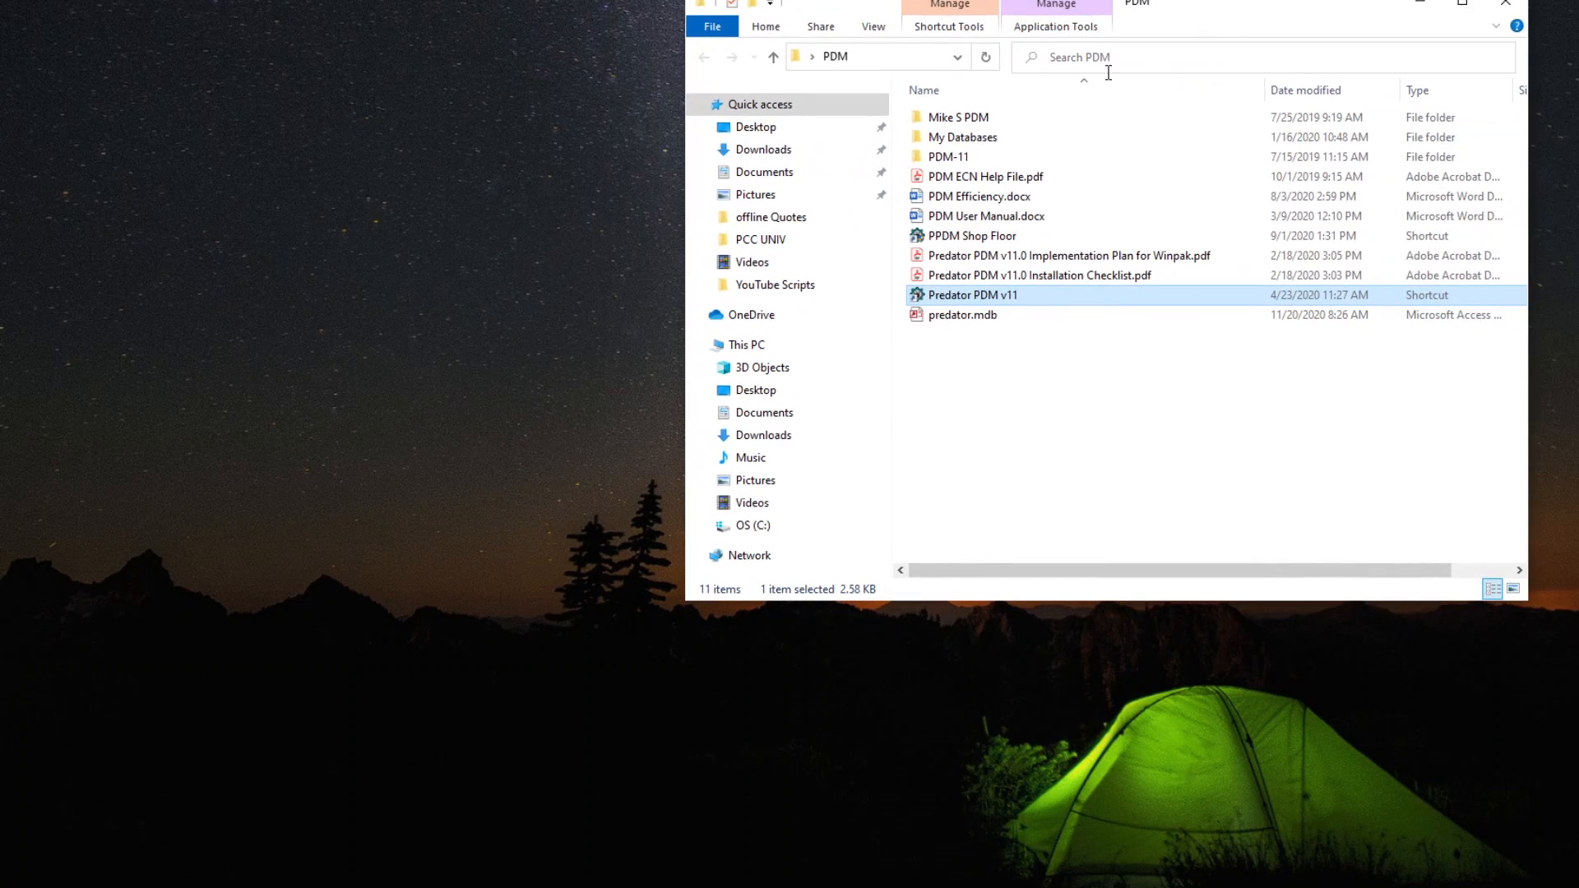
pyautogui.doubleClick(985, 240)
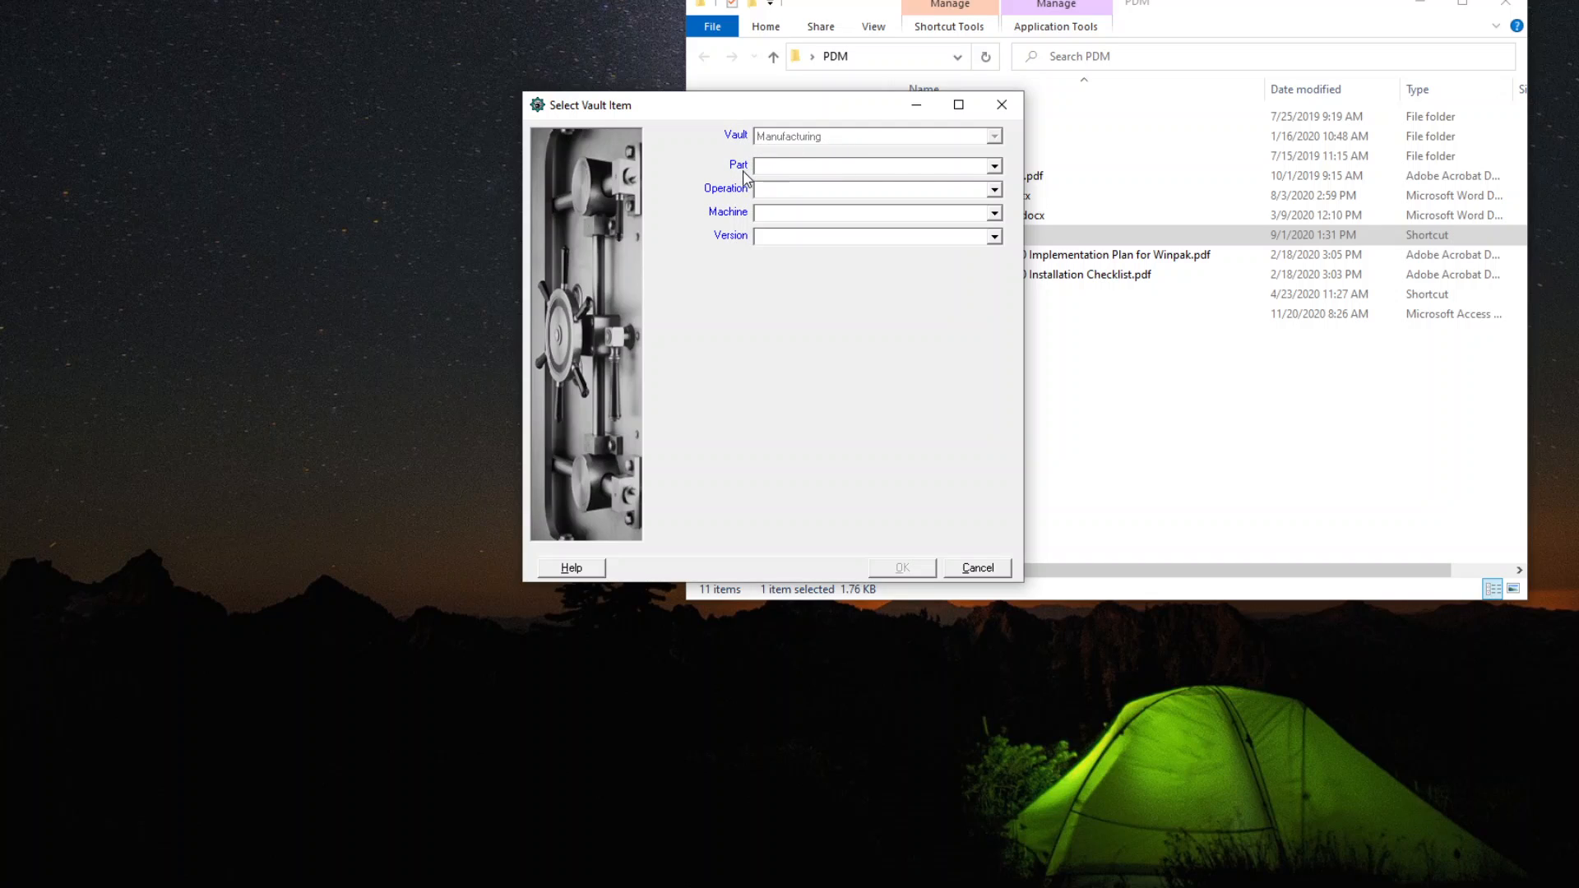
# Step: Select and open the vault item for part 113W1568-14 - PCC Mill Part, operation 1 - Mill Op, machine M100 - MD129, version B - Released
pyautogui.click(994, 167)
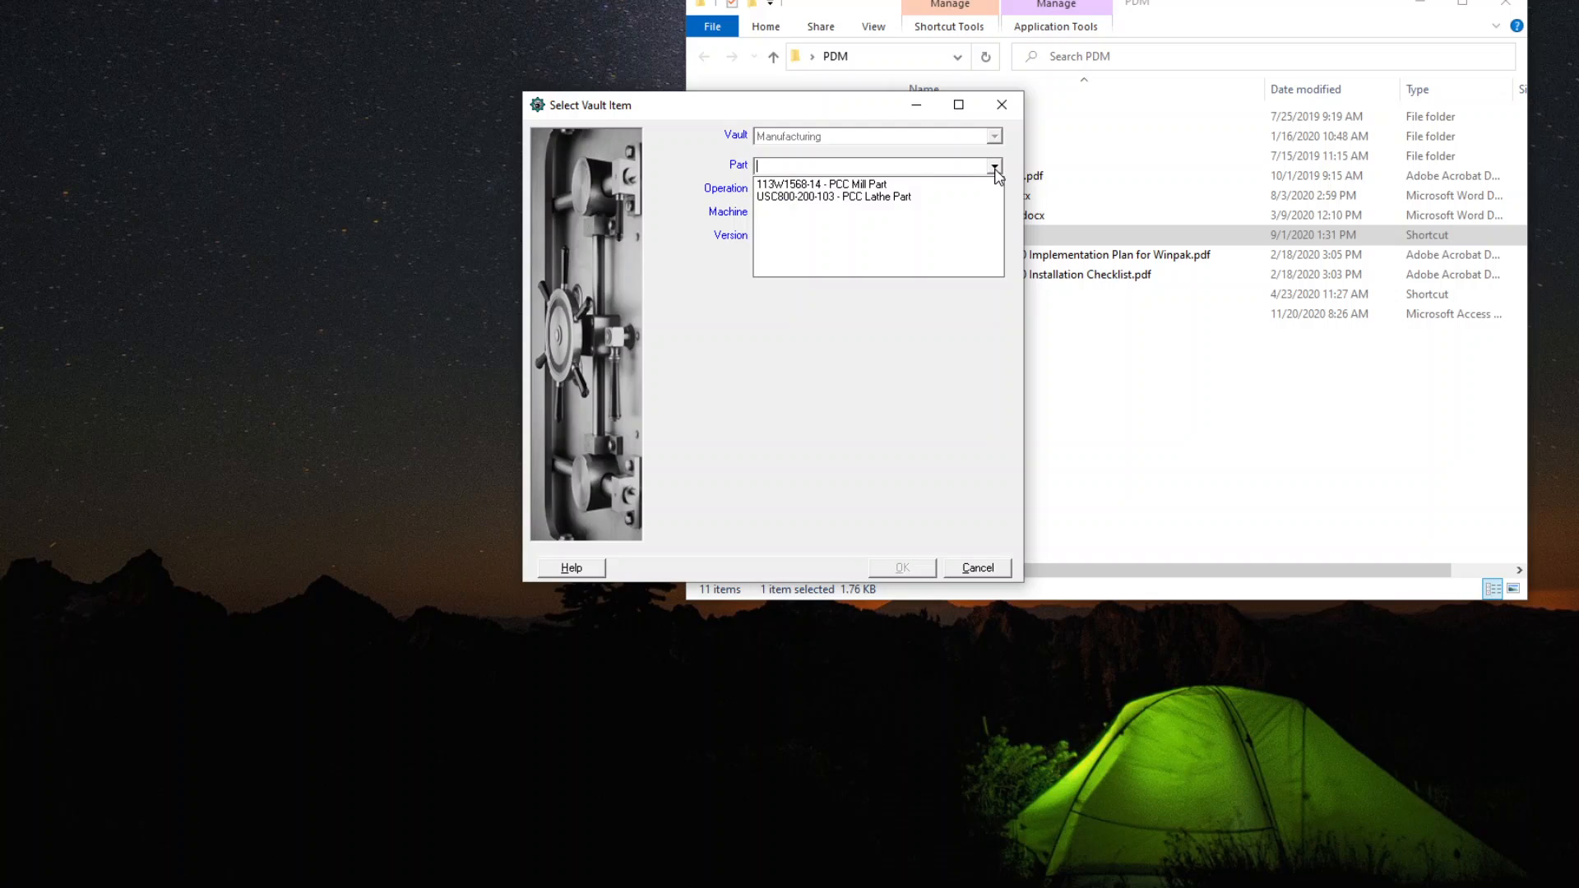
pyautogui.click(876, 186)
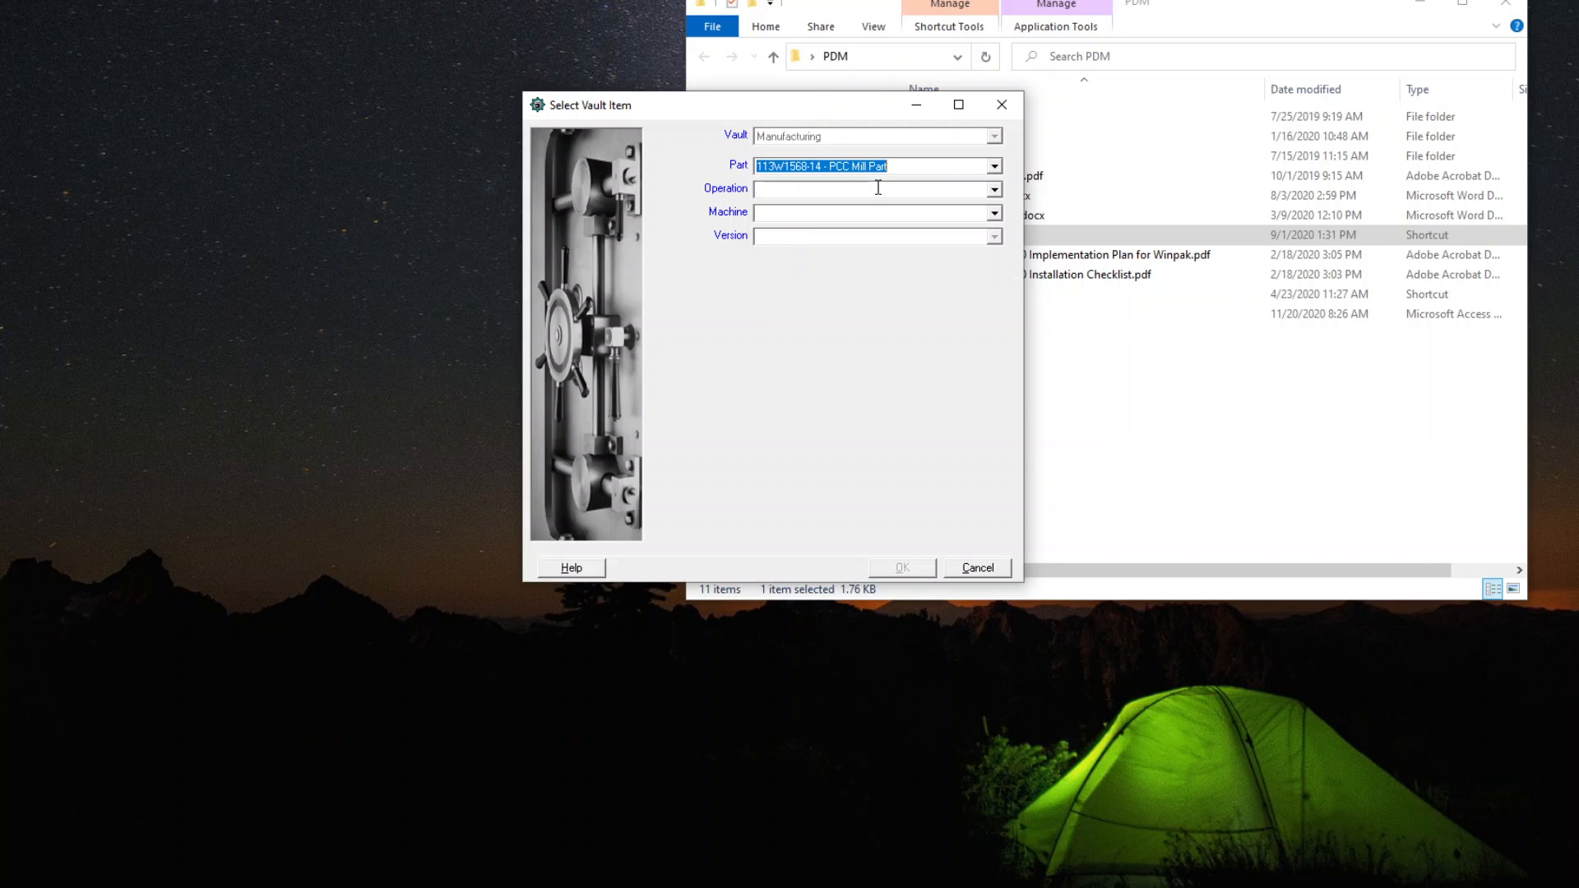
pyautogui.click(995, 190)
pyautogui.click(972, 207)
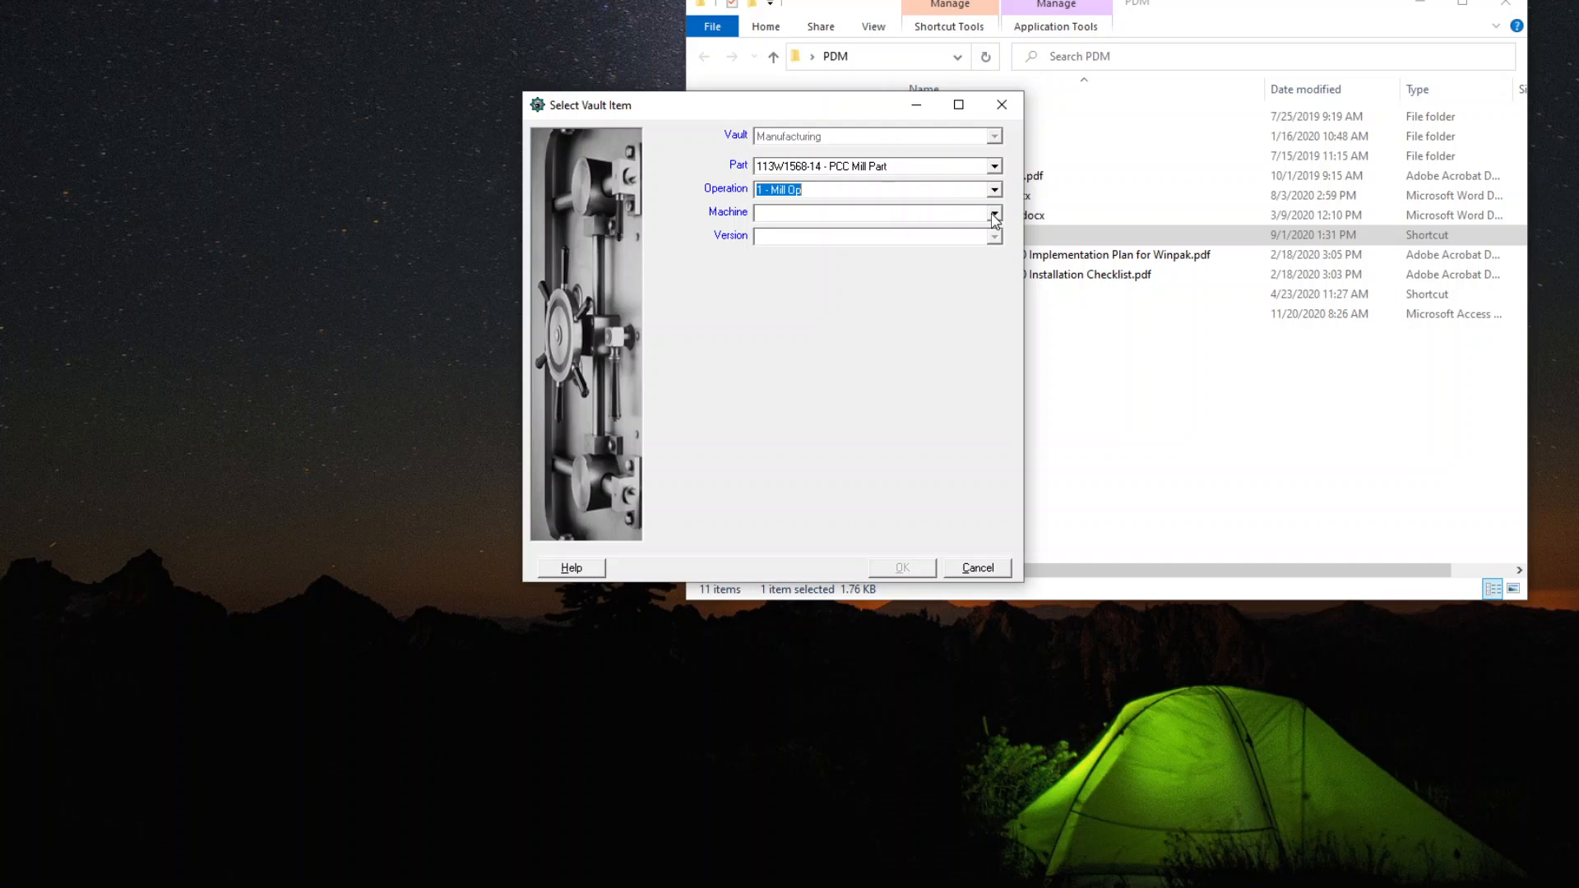
pyautogui.click(993, 215)
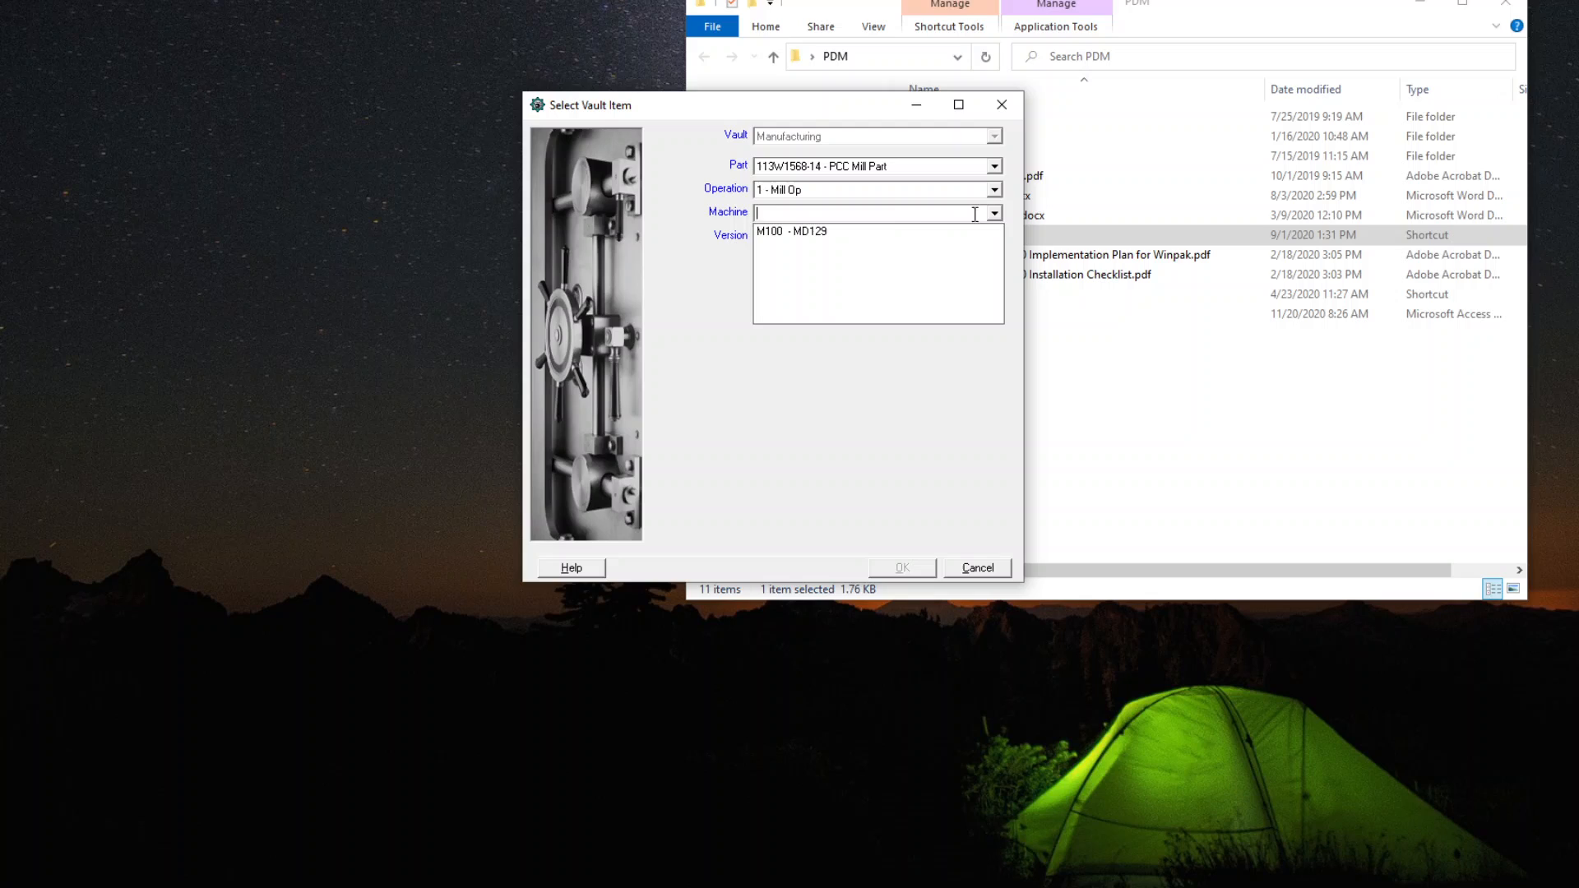
pyautogui.click(873, 233)
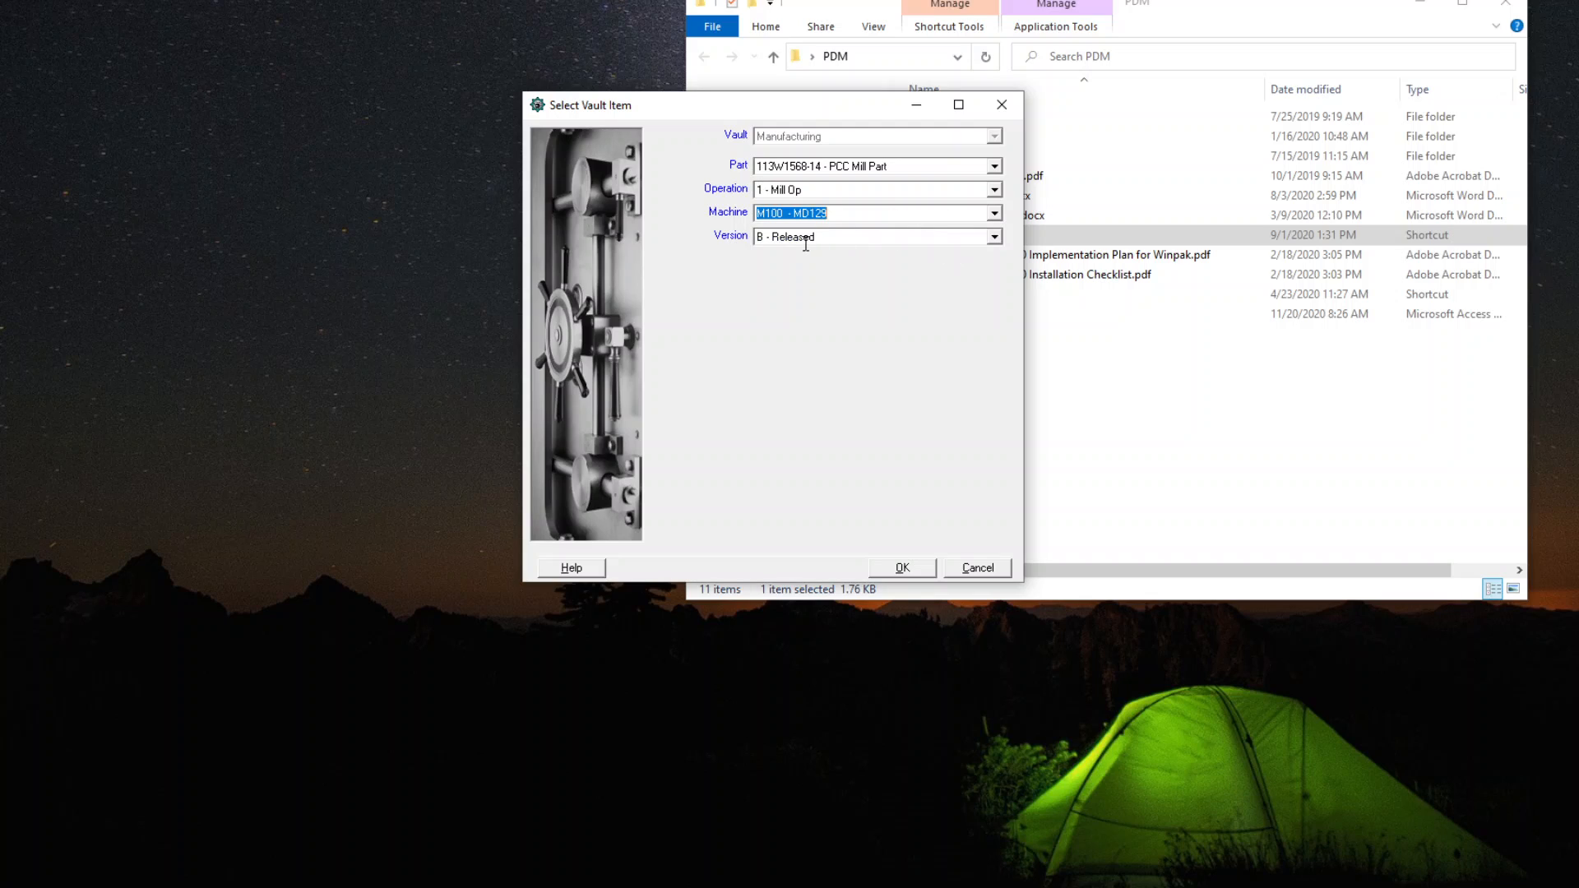
pyautogui.moveTo(756, 239); pyautogui.dragTo(852, 240)
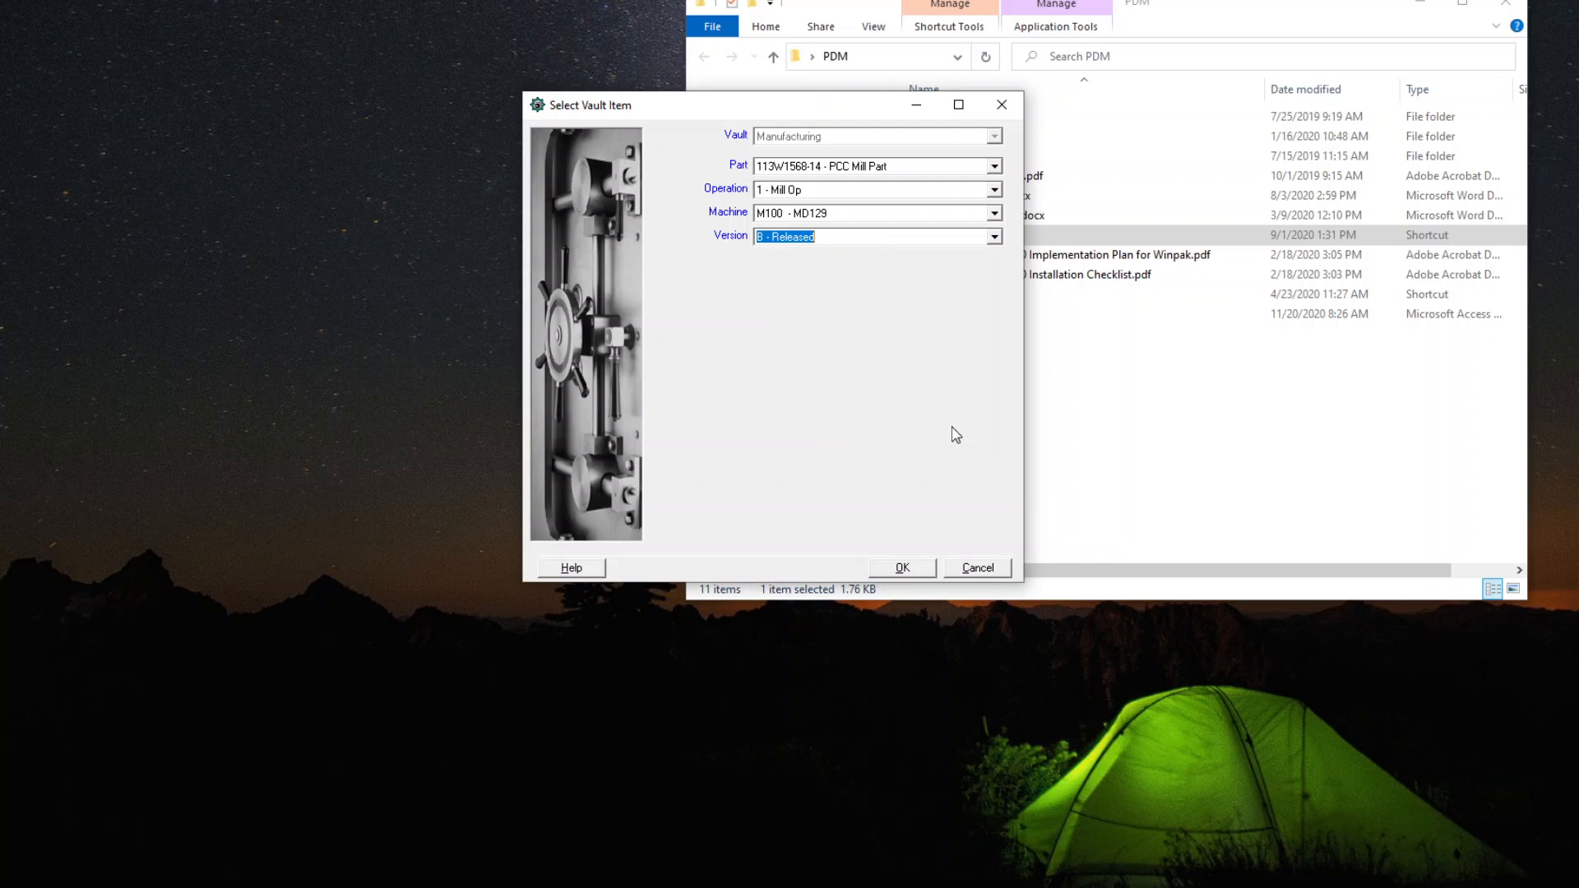
pyautogui.click(905, 568)
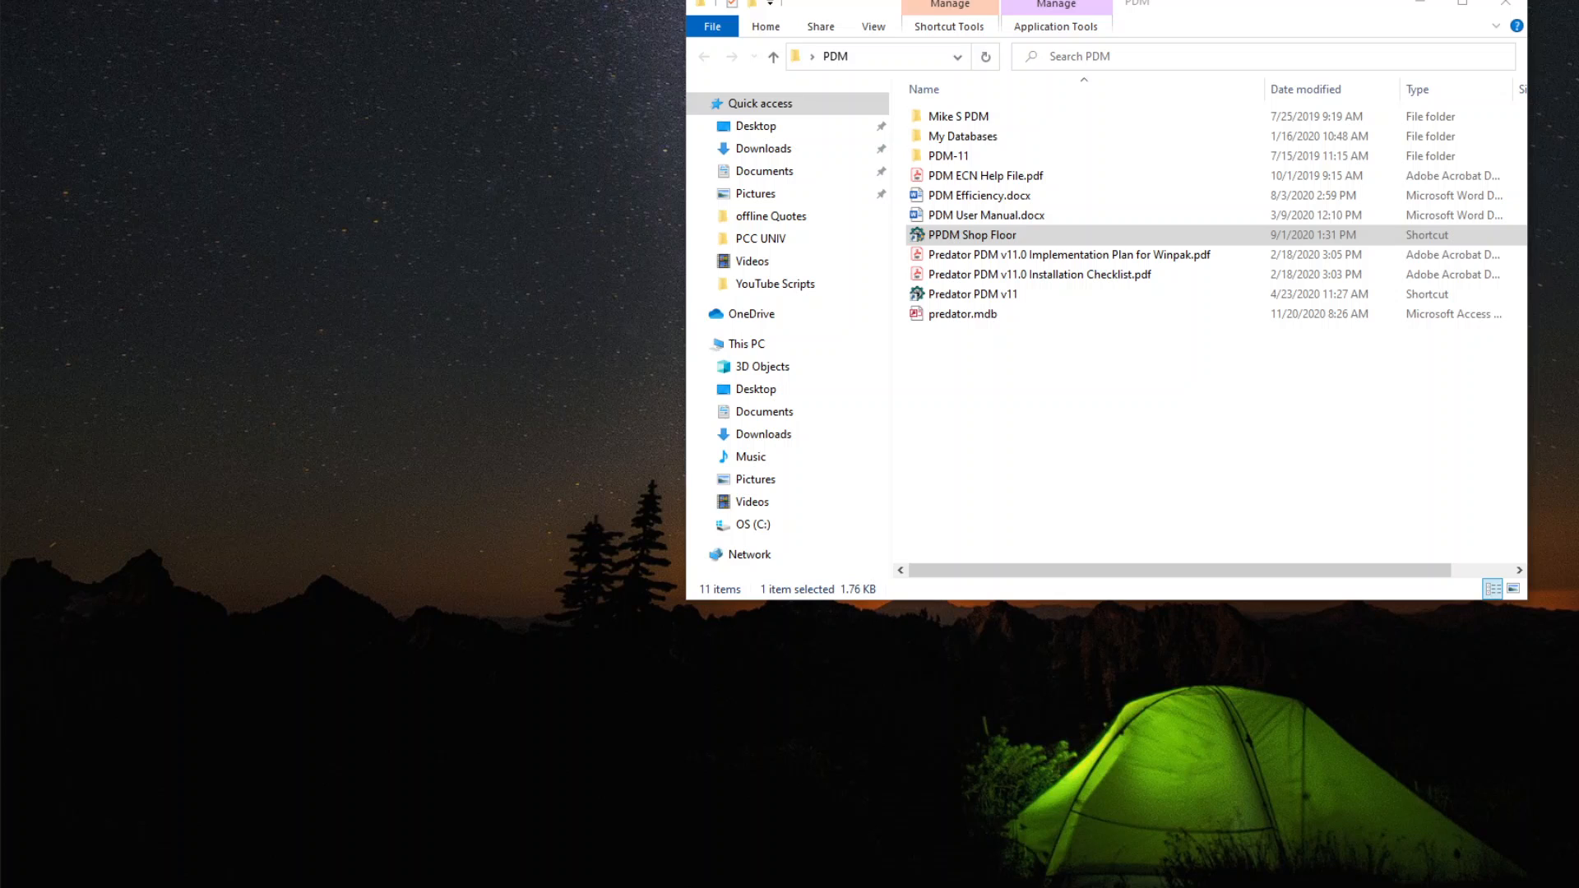
# Step: Return to the PDM folder and relaunch PPDM Shop Floor for a new vault item selection
pyautogui.moveTo(0, 7); pyautogui.dragTo(906, 36)
pyautogui.click(1078, 33)
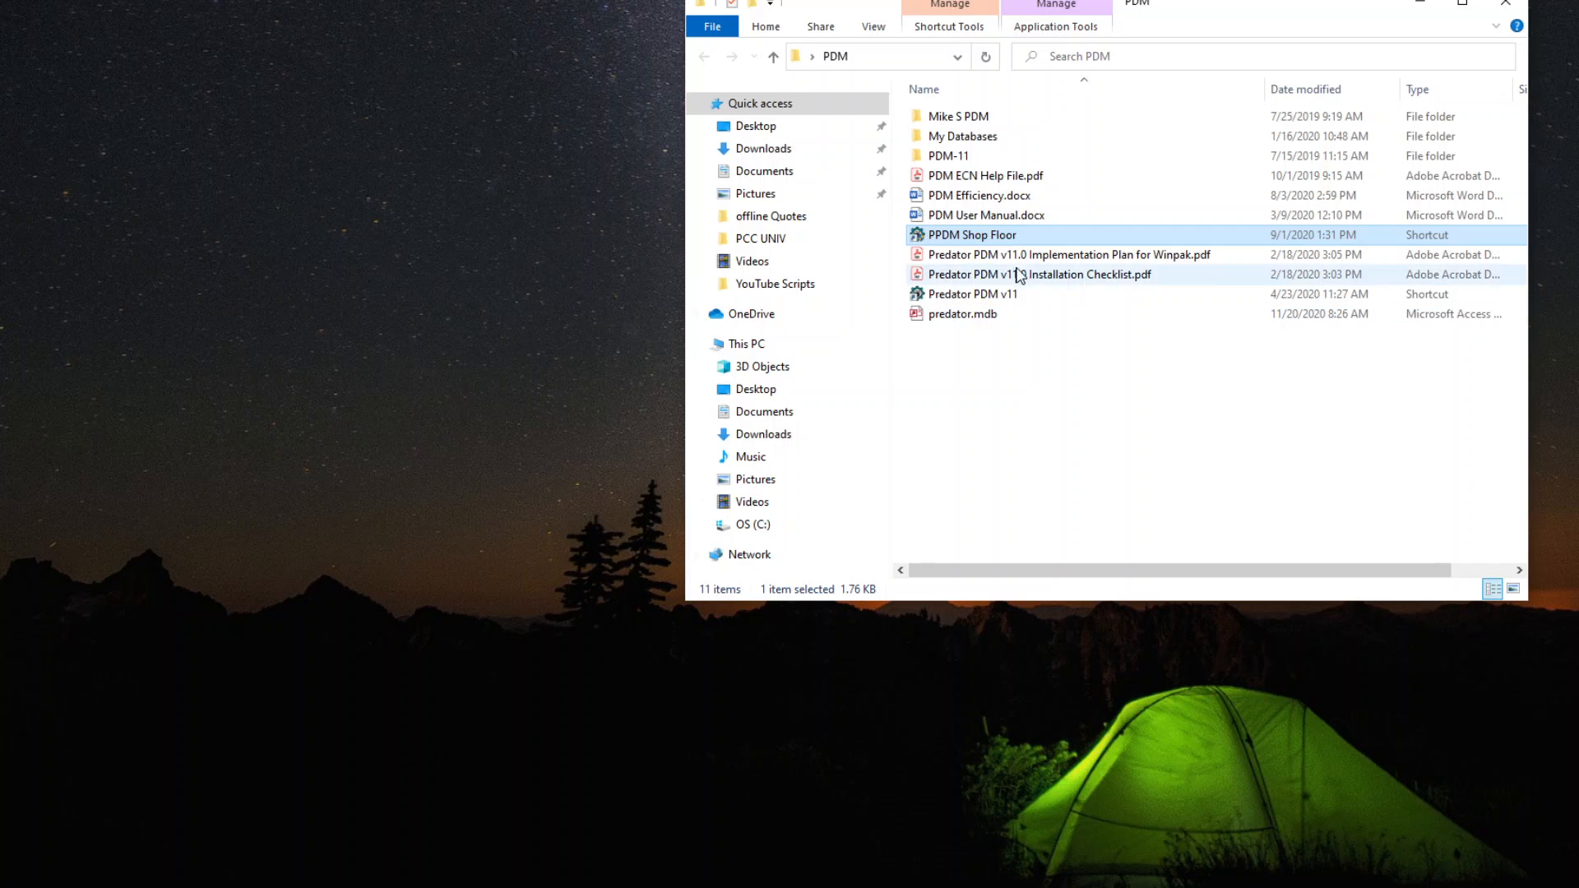
pyautogui.doubleClick(1011, 241)
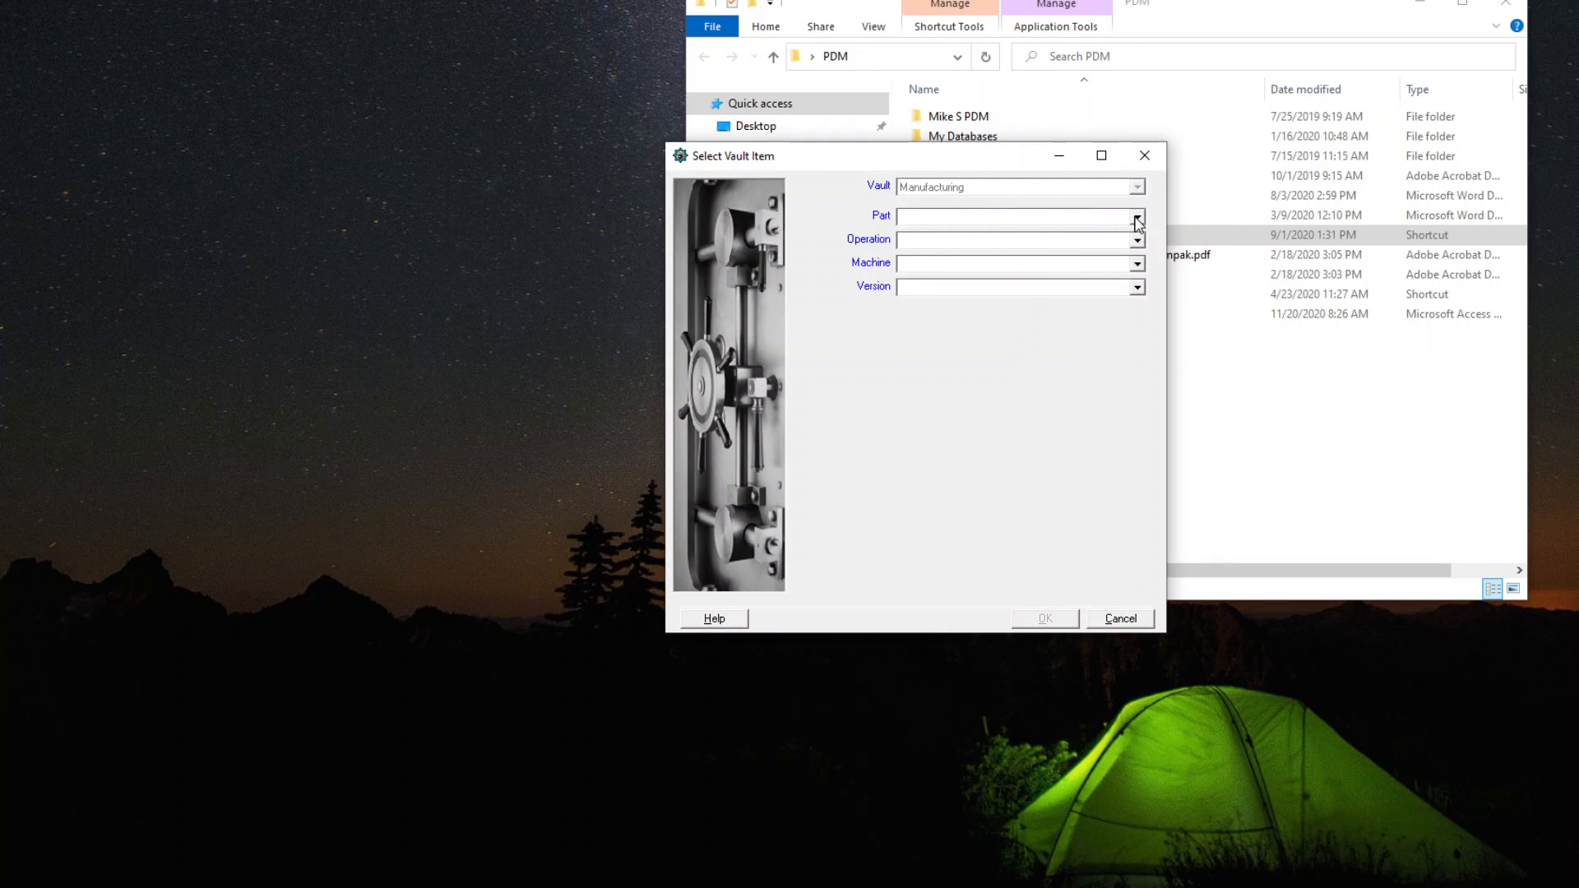
# Step: Open the vault item for part USC800-200-103 - PCC Lathe Part, operation 2 - Turn Op, machine M120 - TC39
pyautogui.click(1138, 216)
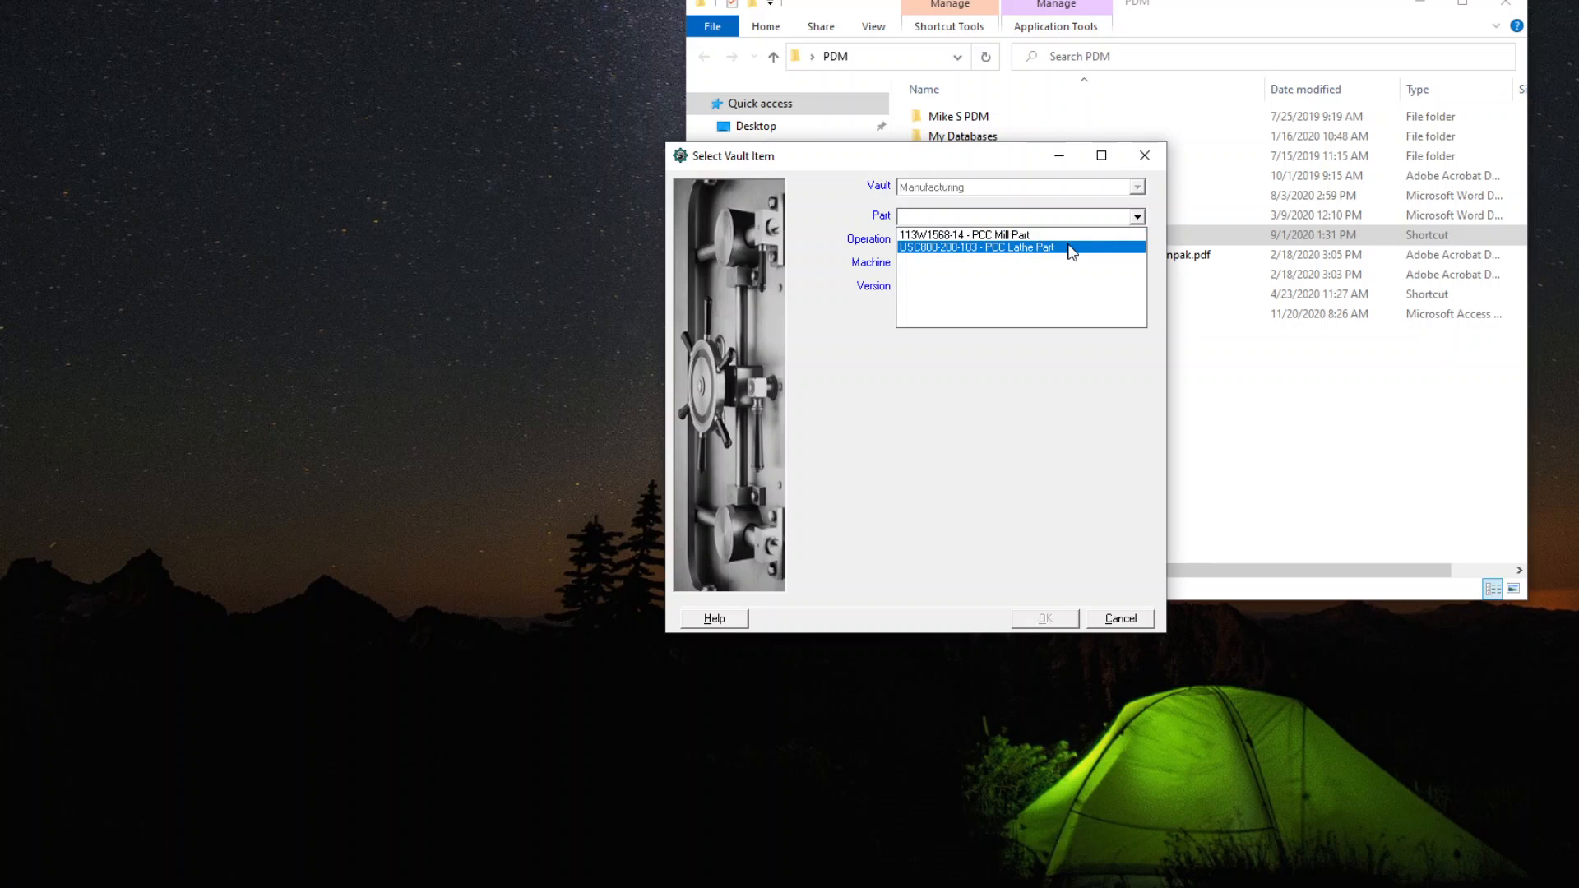
pyautogui.click(1072, 247)
pyautogui.click(1138, 239)
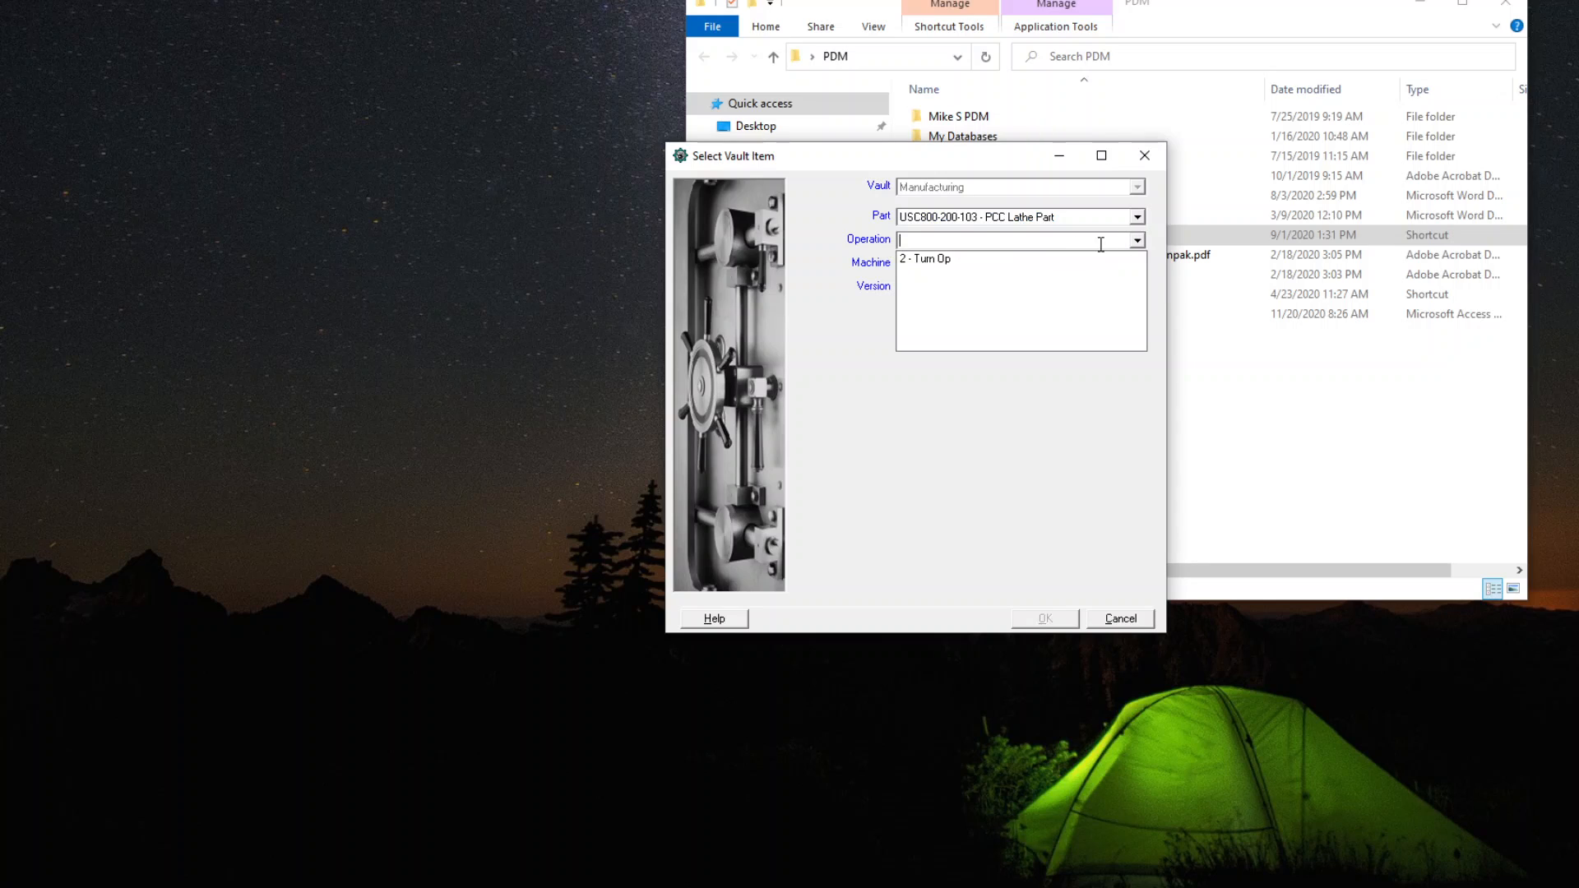
pyautogui.click(1070, 258)
pyautogui.click(1137, 263)
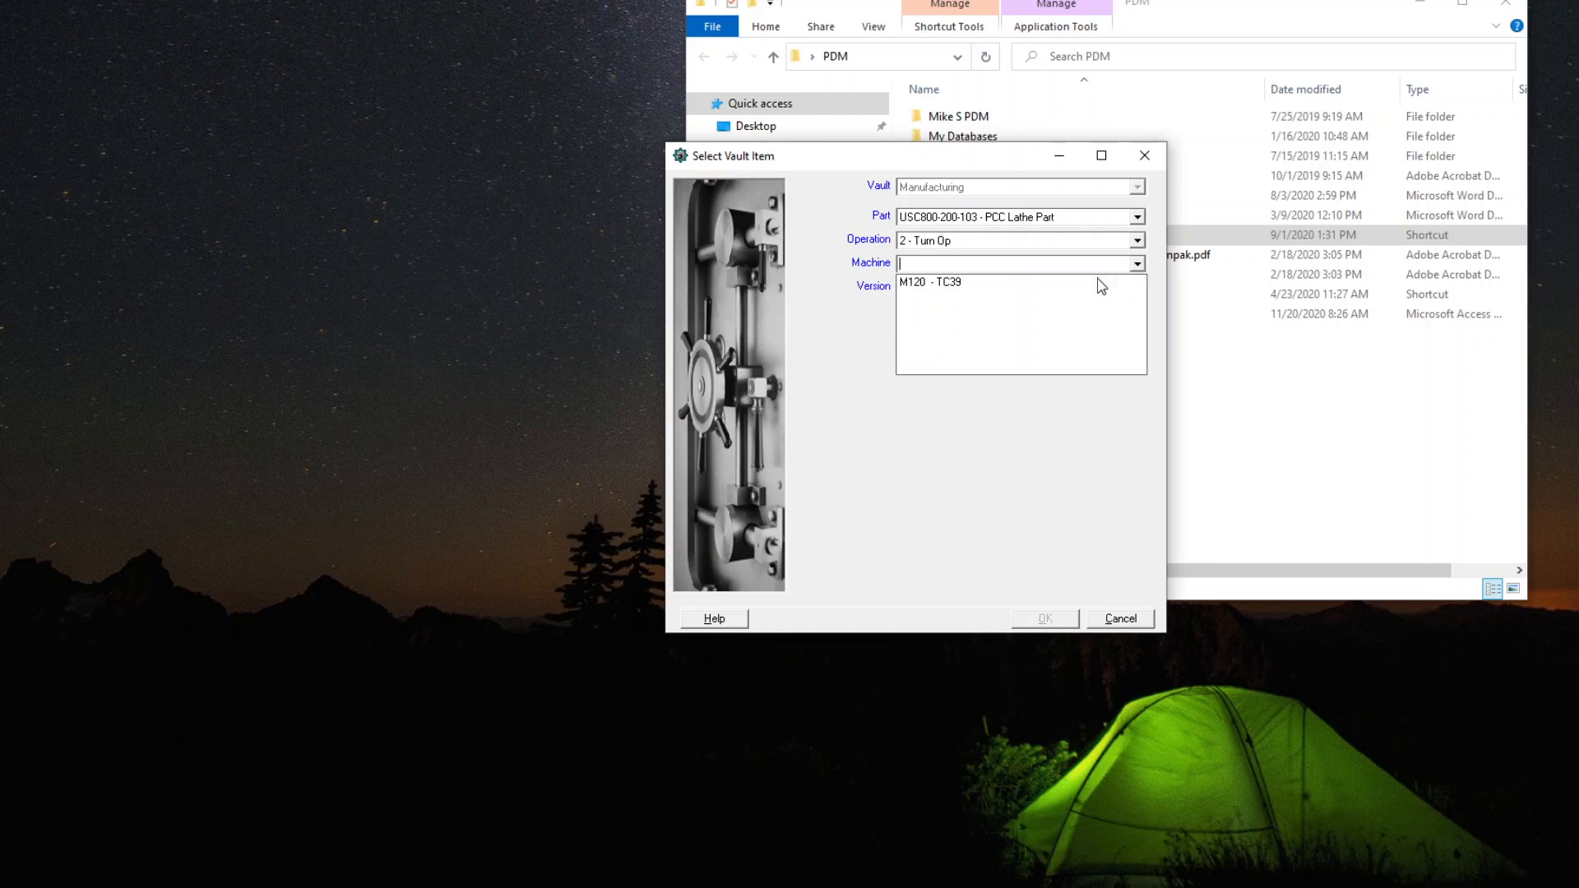
pyautogui.click(1111, 284)
pyautogui.click(1057, 619)
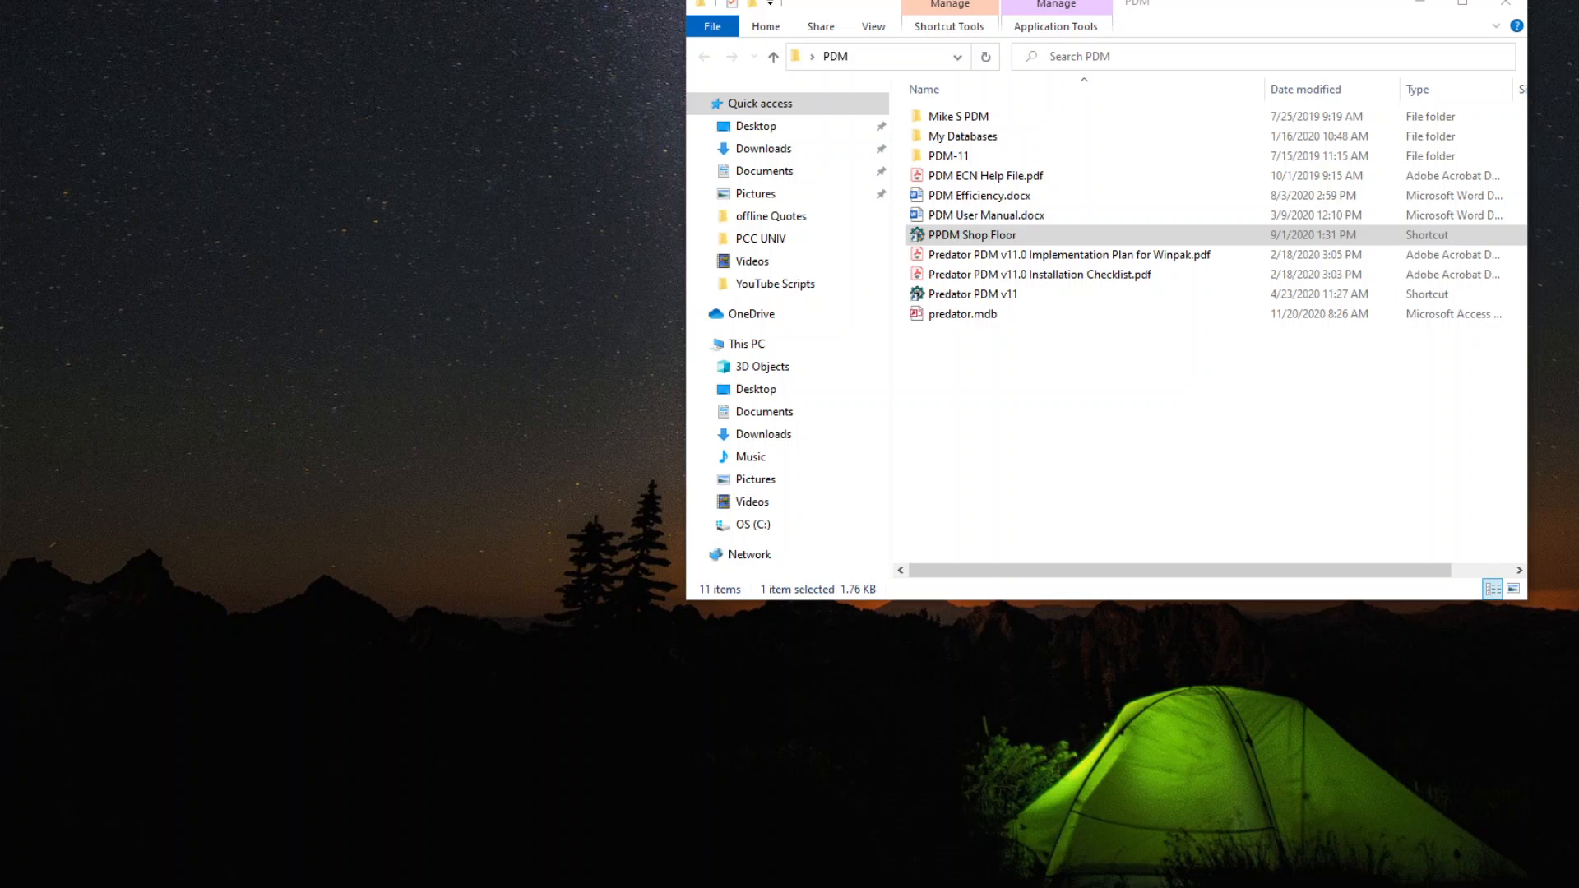
pyautogui.moveTo(0, 57); pyautogui.dragTo(893, 72)
pyautogui.click(1051, 75)
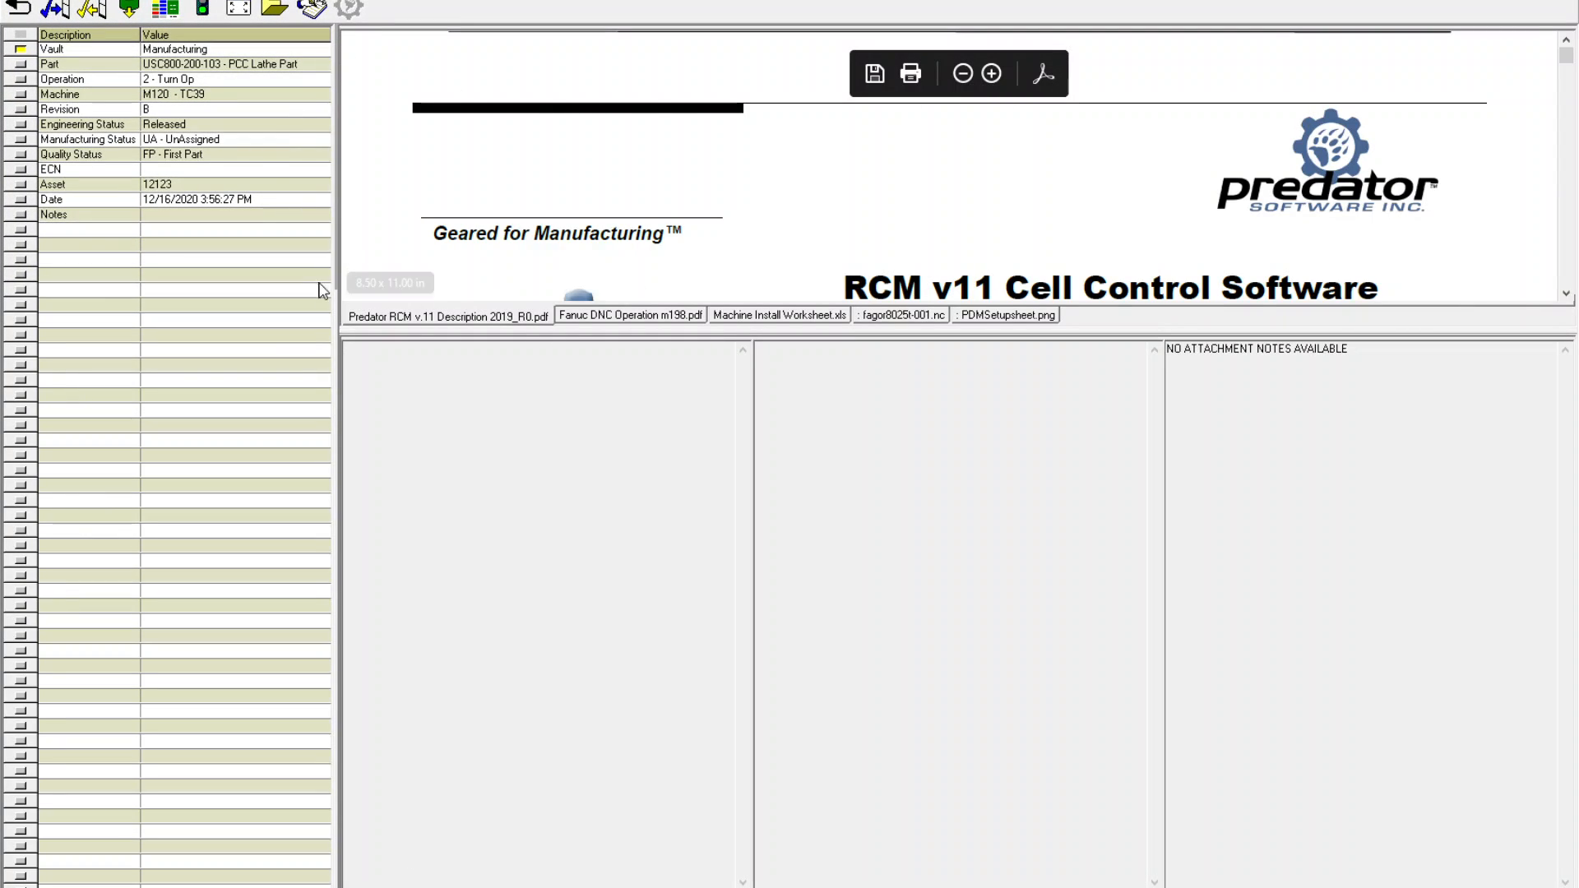
# Step: View the attachments Fanuc DNC Operation m198.pdf, Machine Install Worksheet.xls and fagor8025t-001.nc, dismissing the worksheet's file download
pyautogui.click(656, 318)
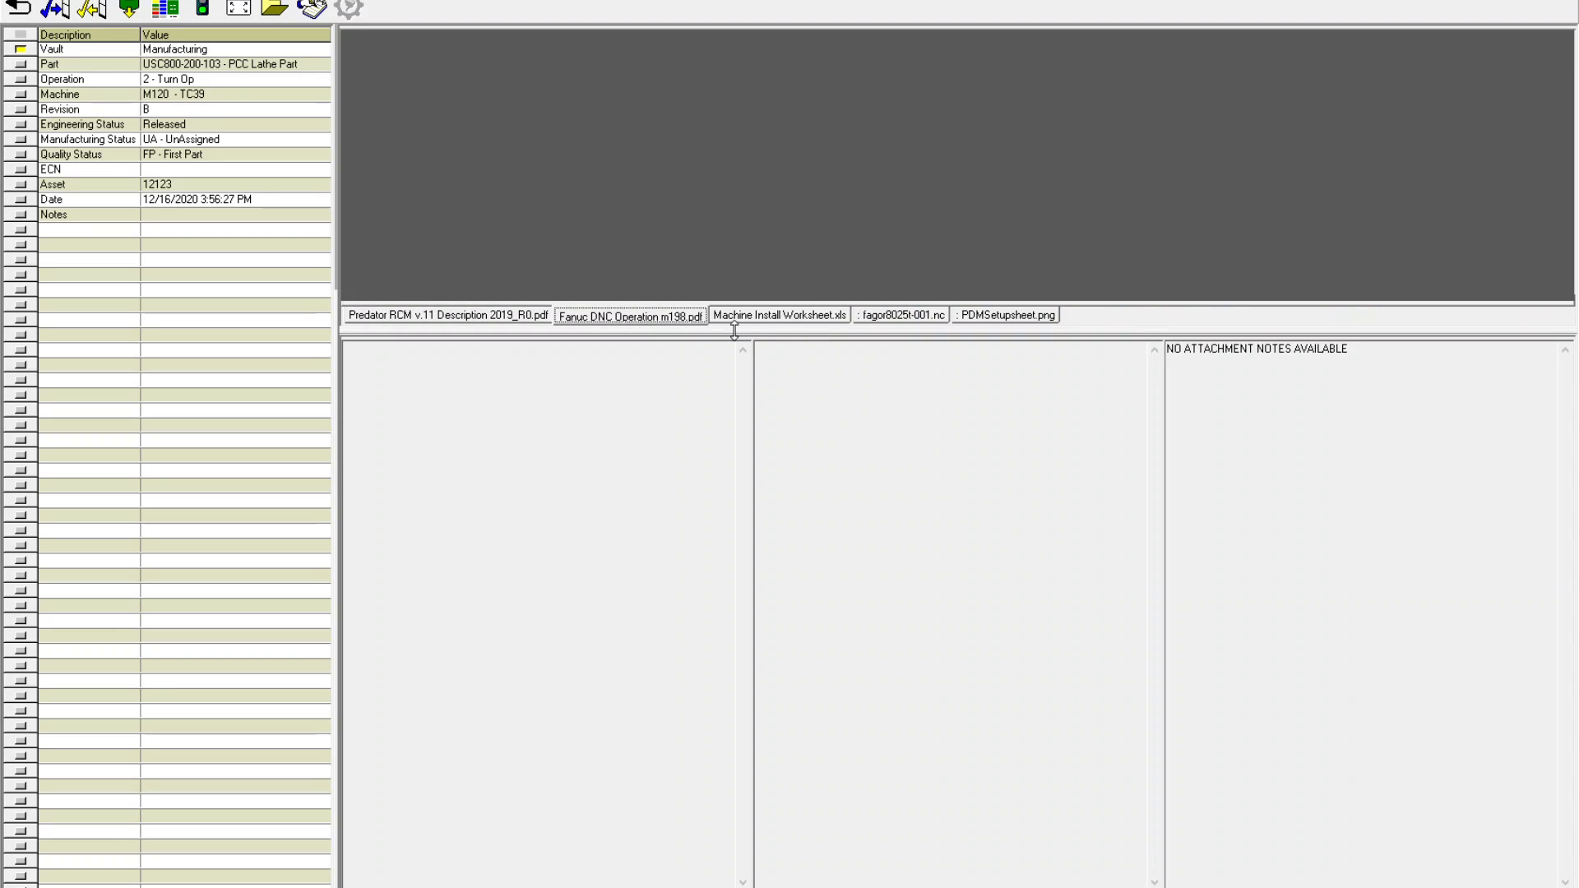
pyautogui.click(800, 317)
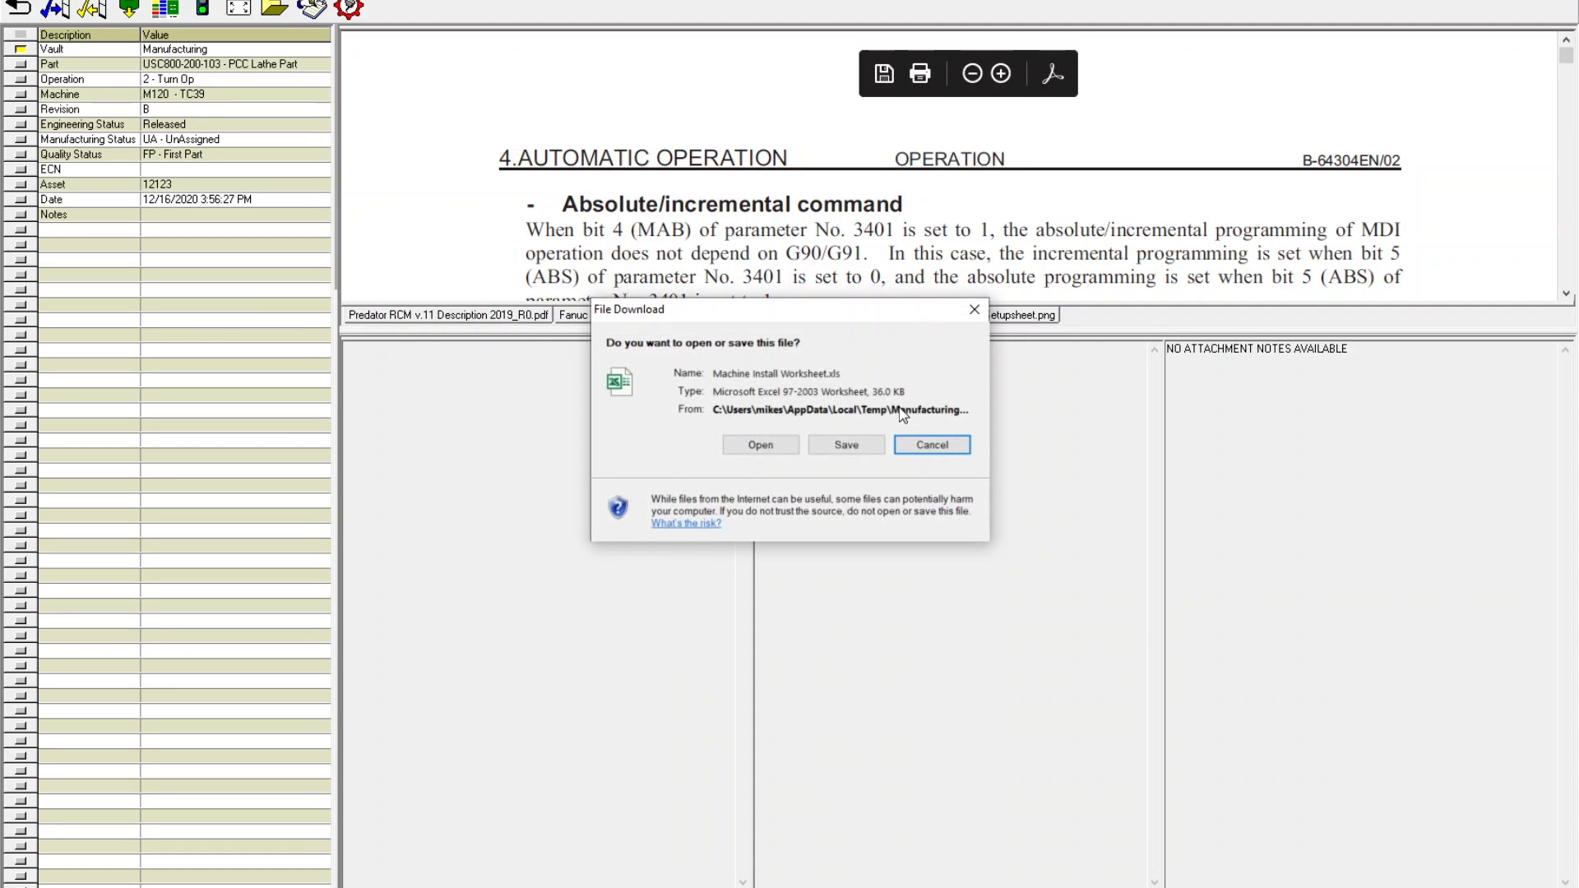
pyautogui.click(975, 309)
pyautogui.click(901, 316)
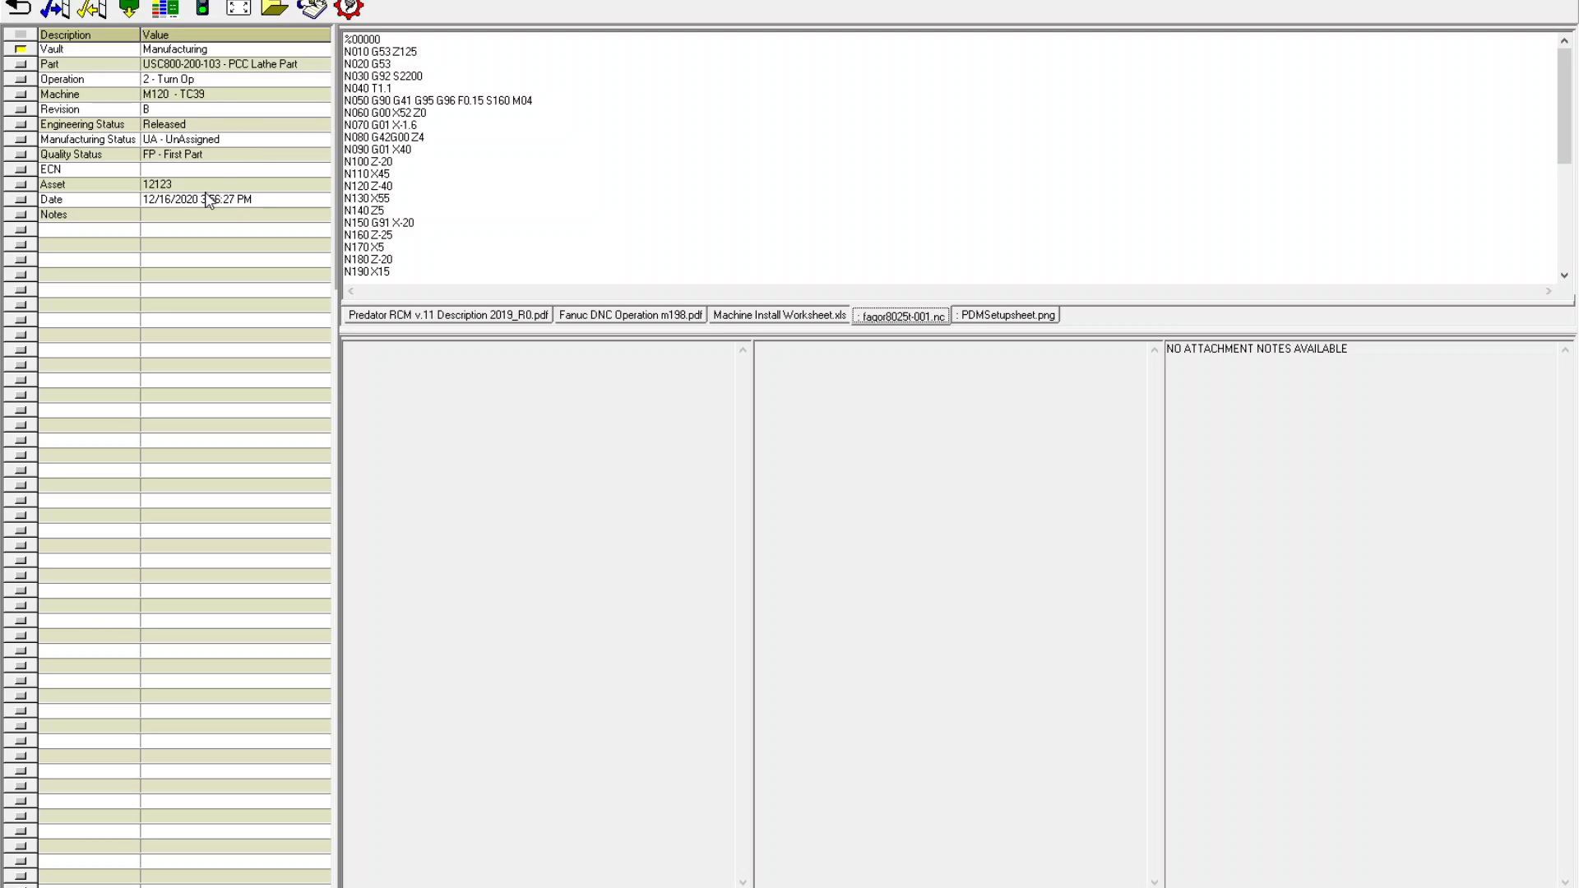
# Step: Run the PRemote custom command and dismiss its options dialog, then point out the NC program's lines and the M120 - TC39 machine entry
pyautogui.click(348, 9)
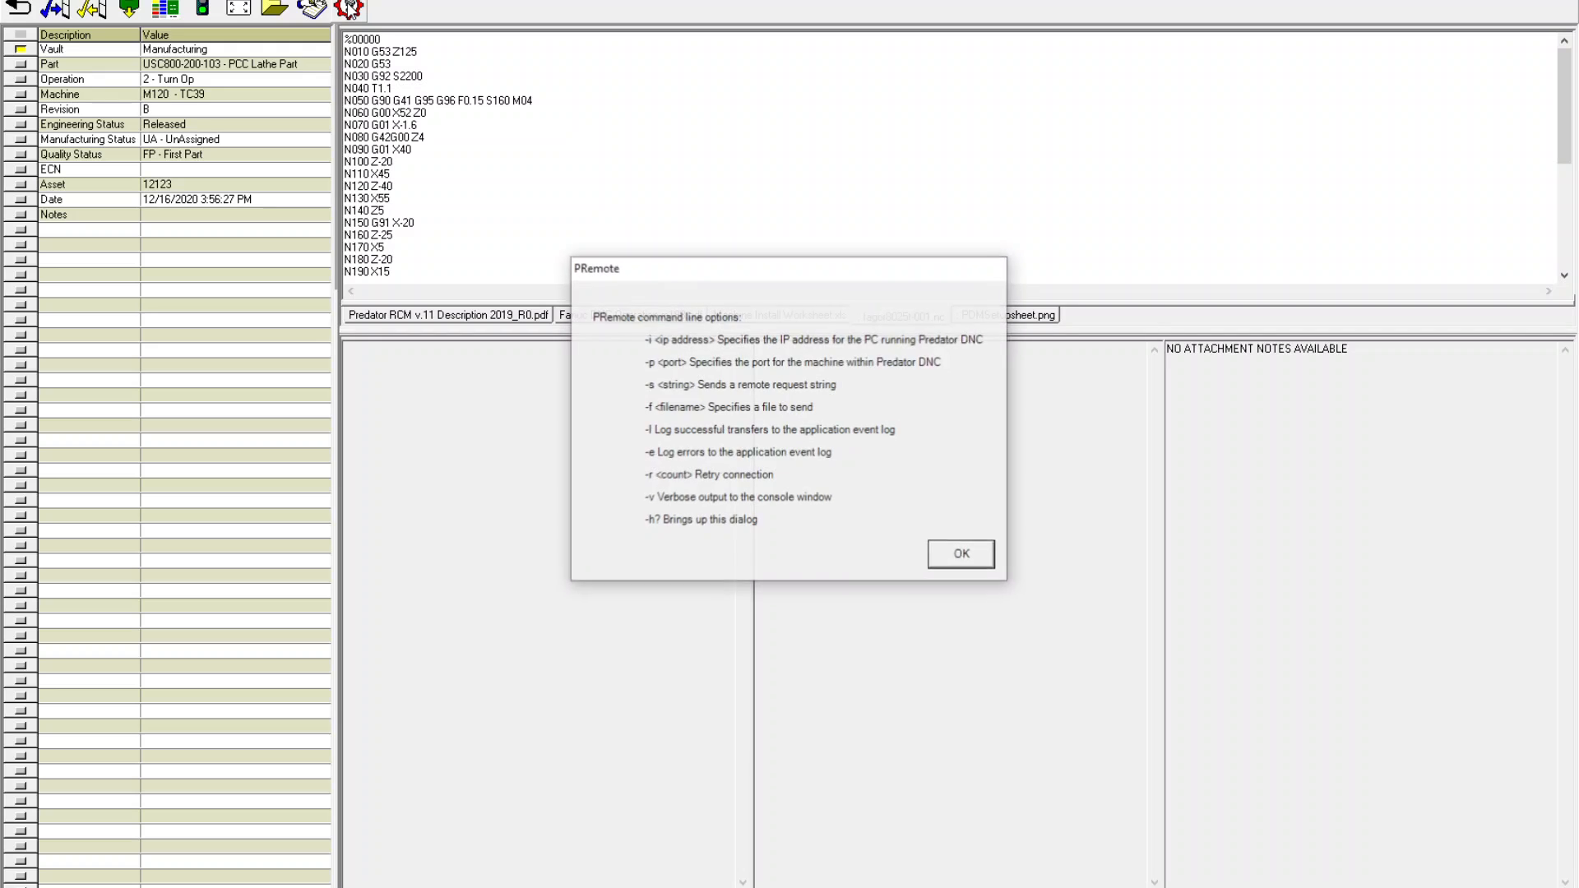
pyautogui.click(965, 557)
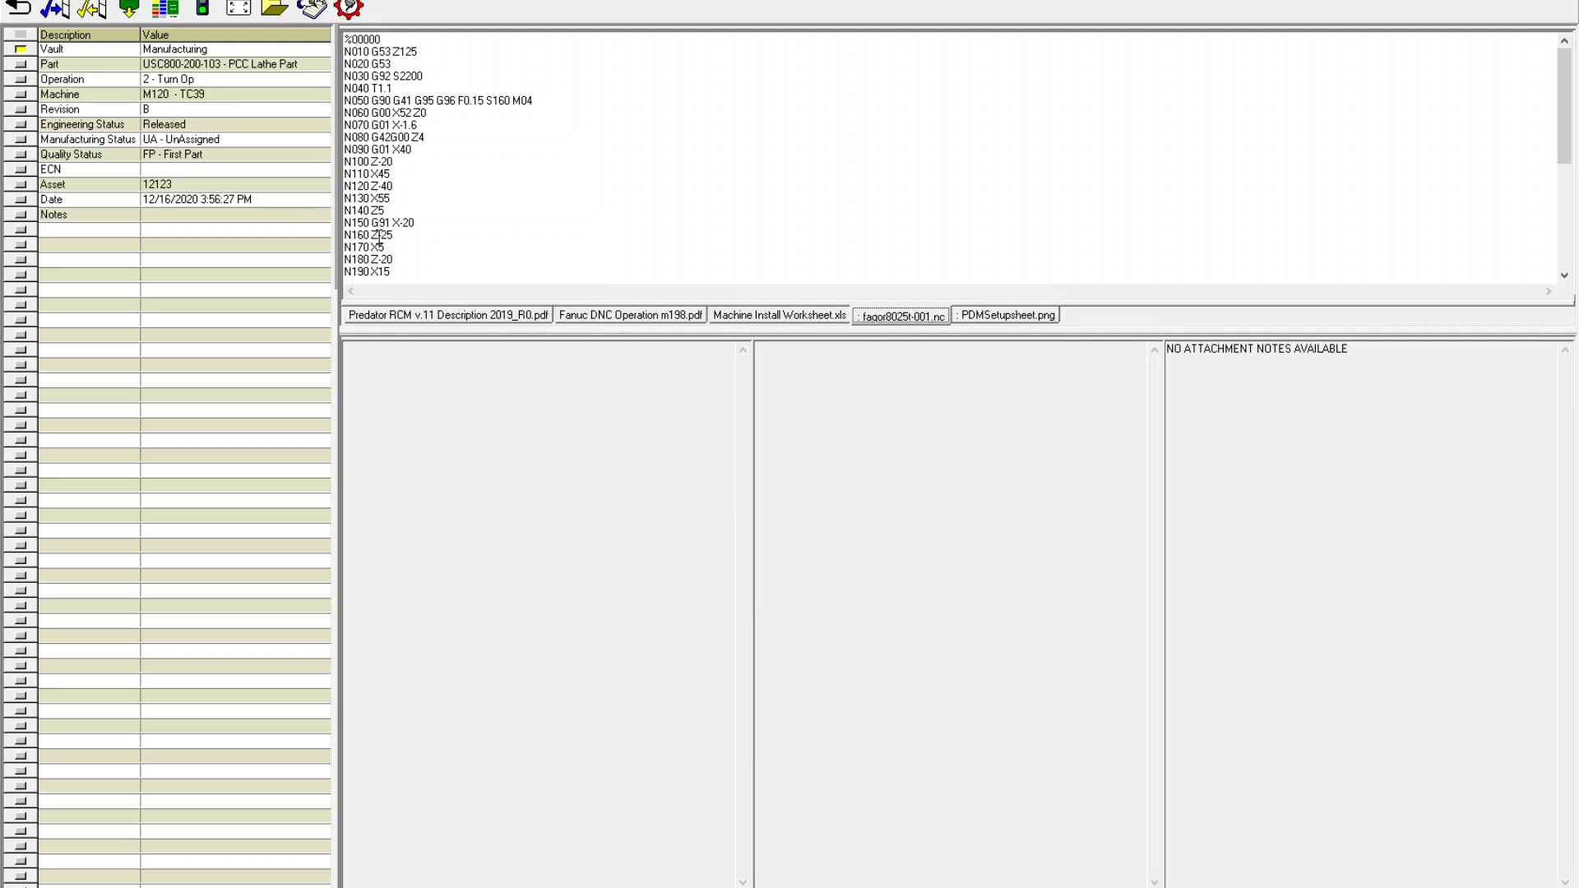
pyautogui.moveTo(391, 274); pyautogui.dragTo(358, 52)
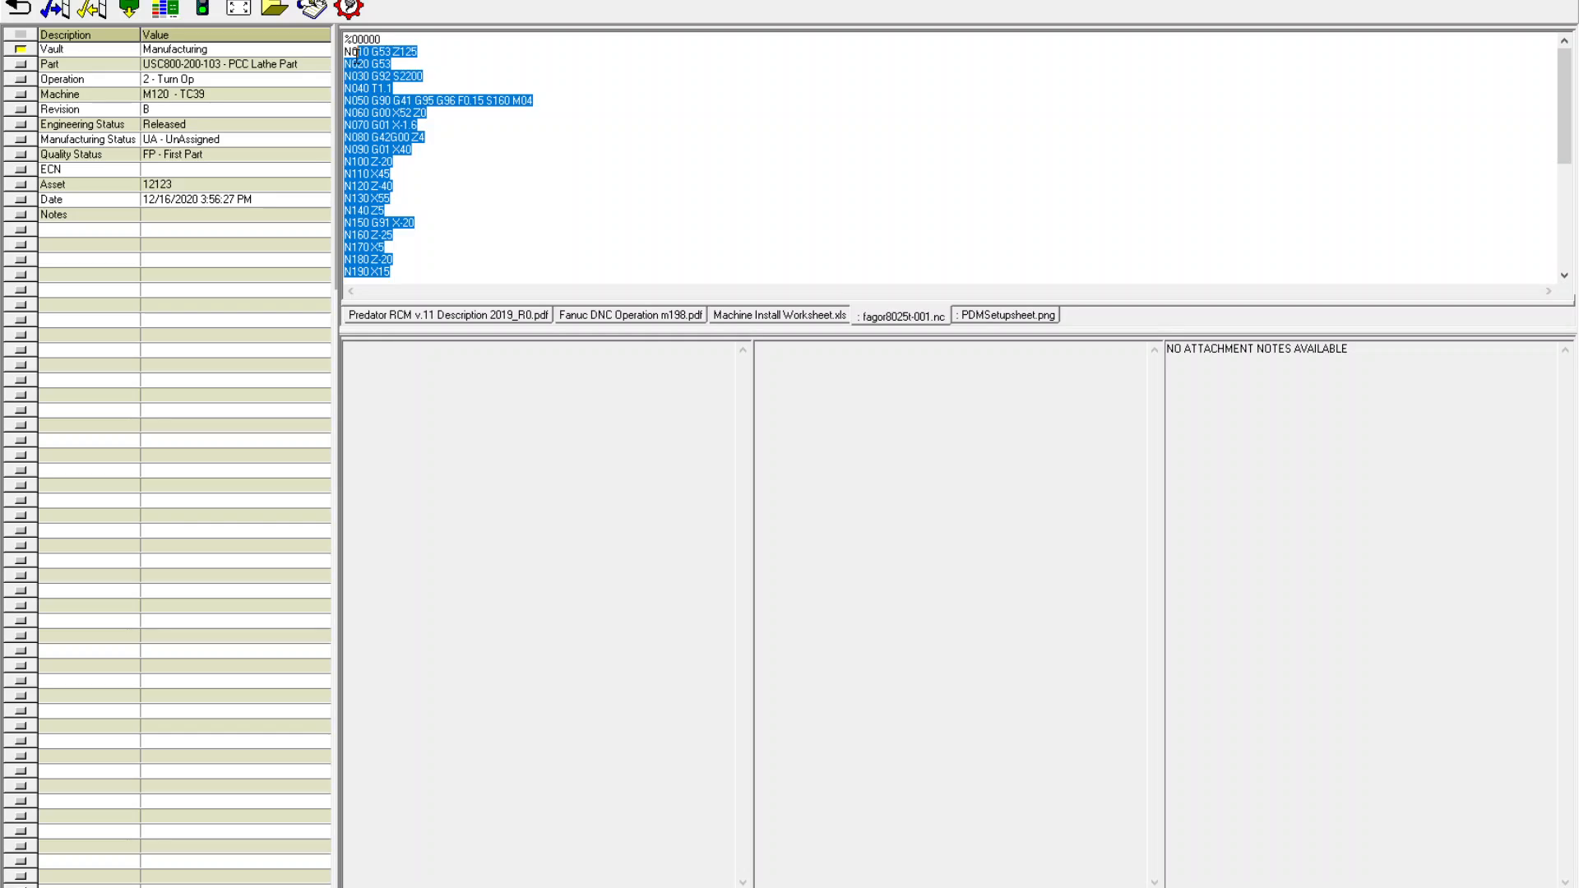
pyautogui.click(425, 242)
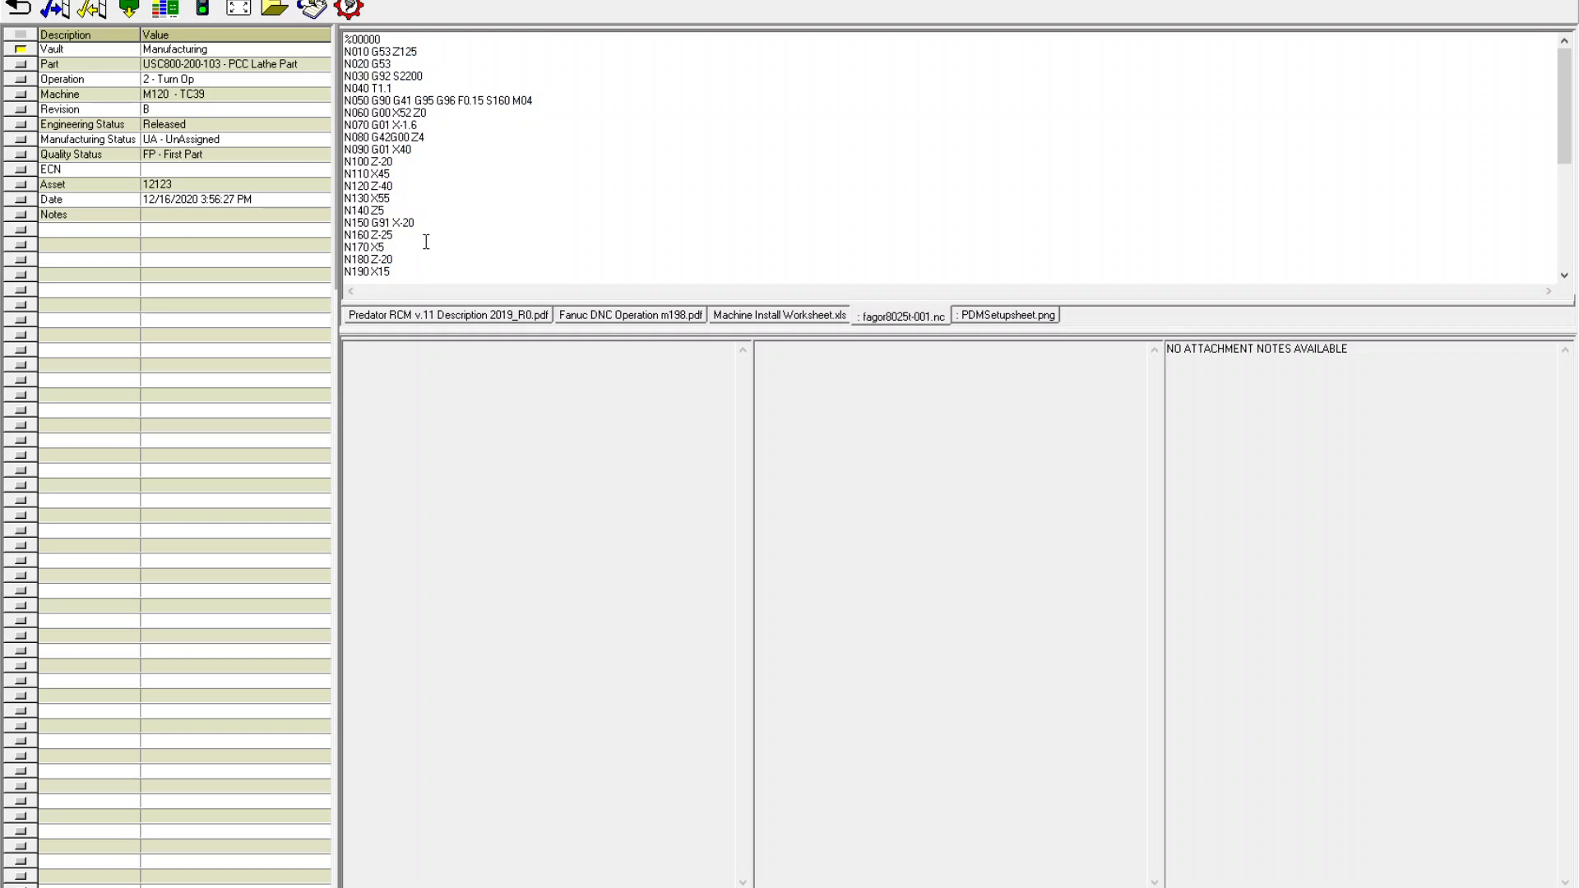
pyautogui.click(184, 95)
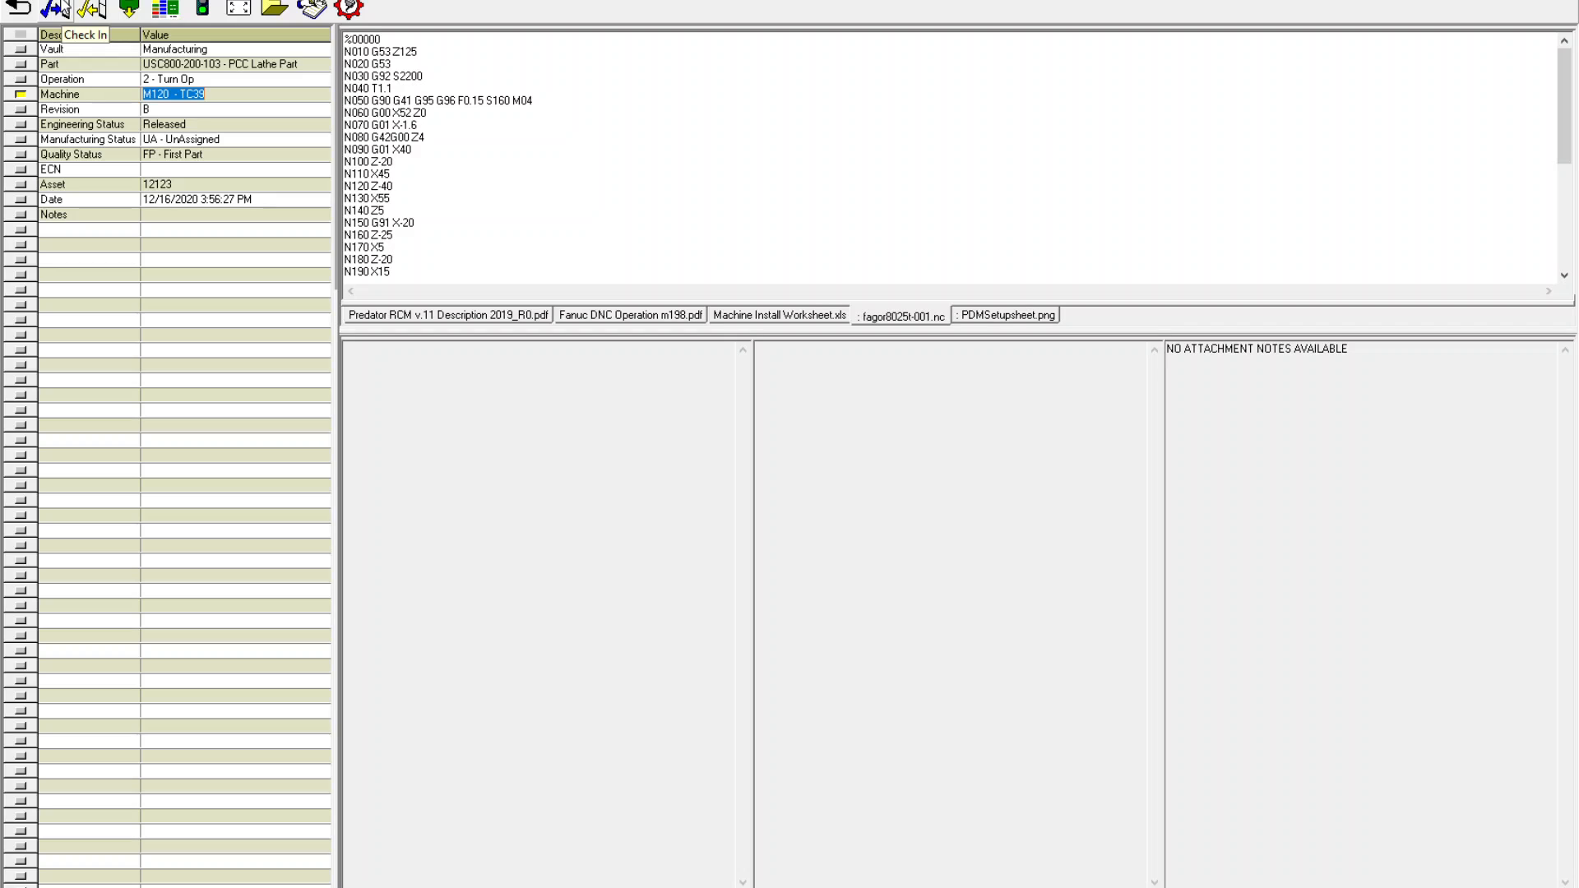
# Step: Show the New Events window, browse its list of machines without changing the selection, and close the window
pyautogui.click(204, 10)
pyautogui.click(202, 8)
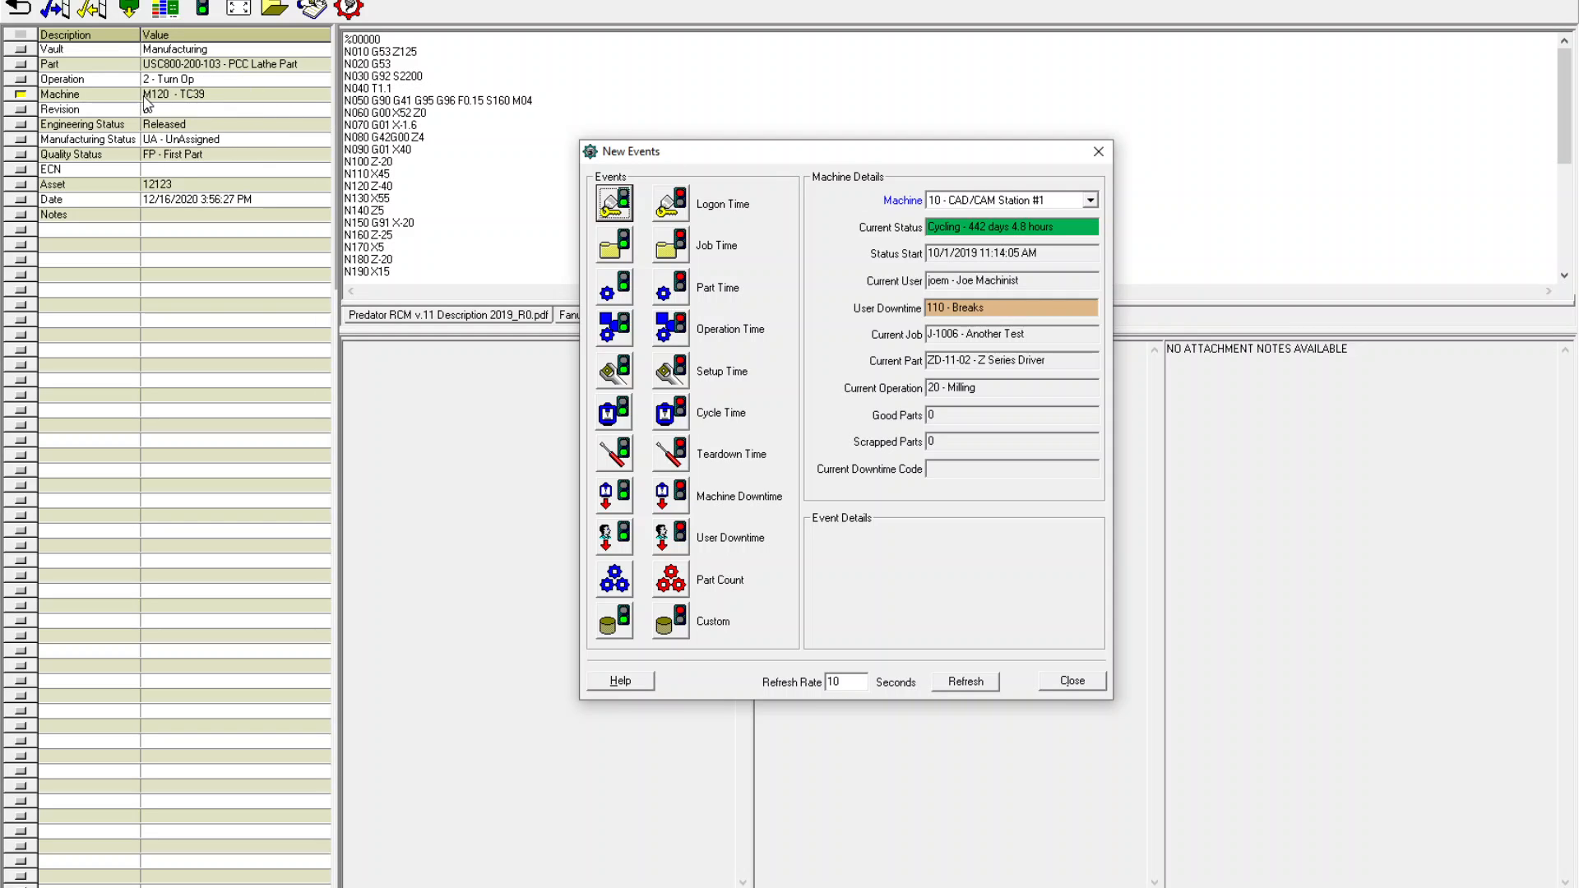
pyautogui.click(1090, 201)
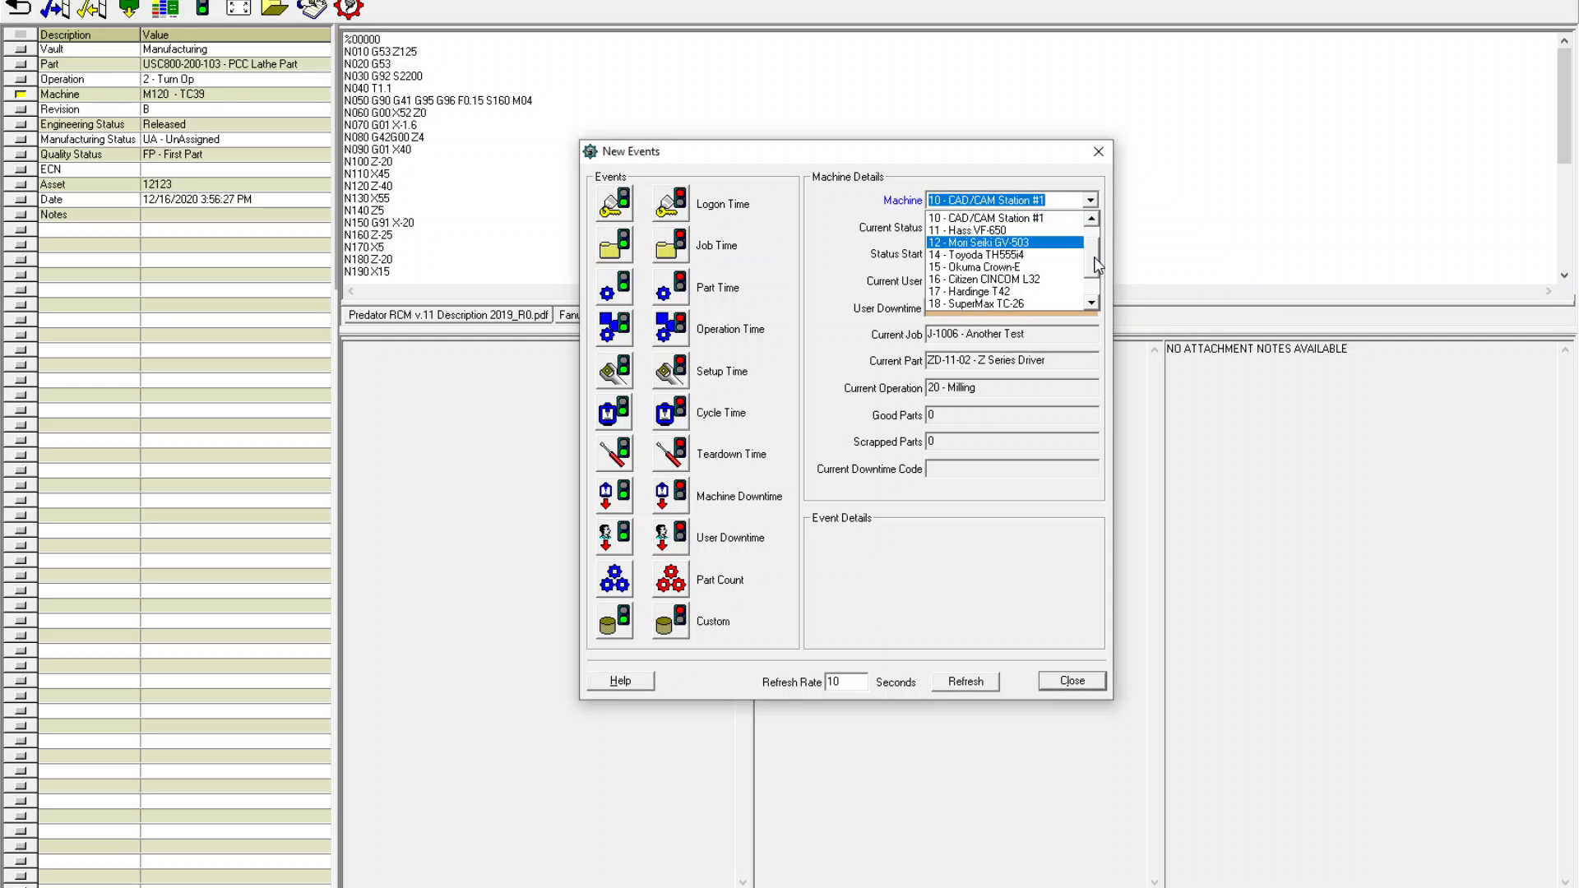
pyautogui.scroll(-2, 1094, 296)
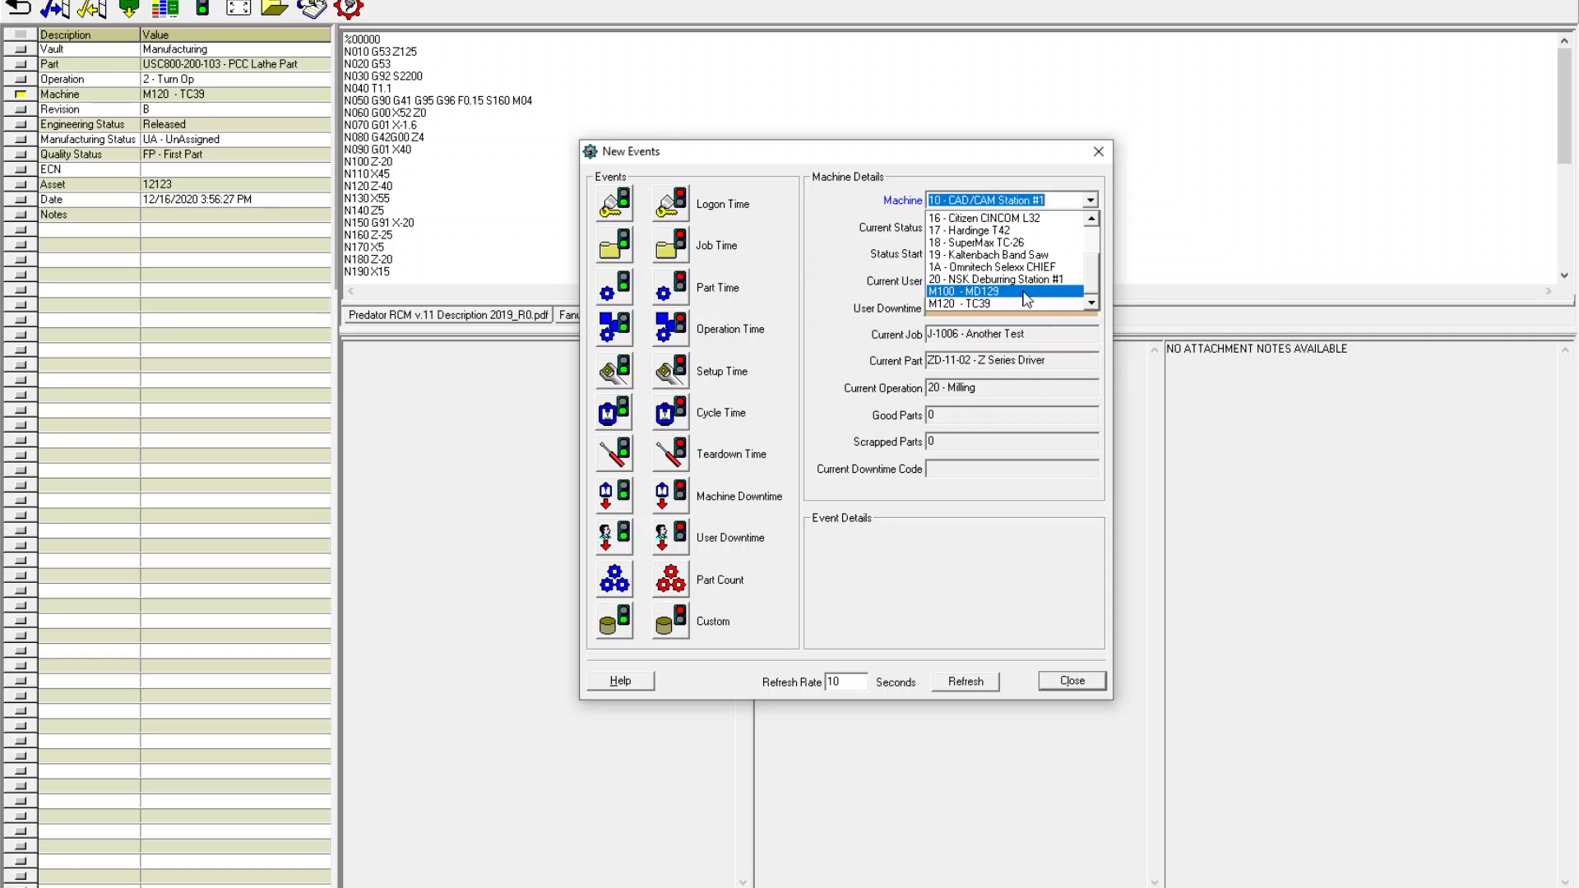
pyautogui.moveTo(1096, 278); pyautogui.dragTo(1095, 239)
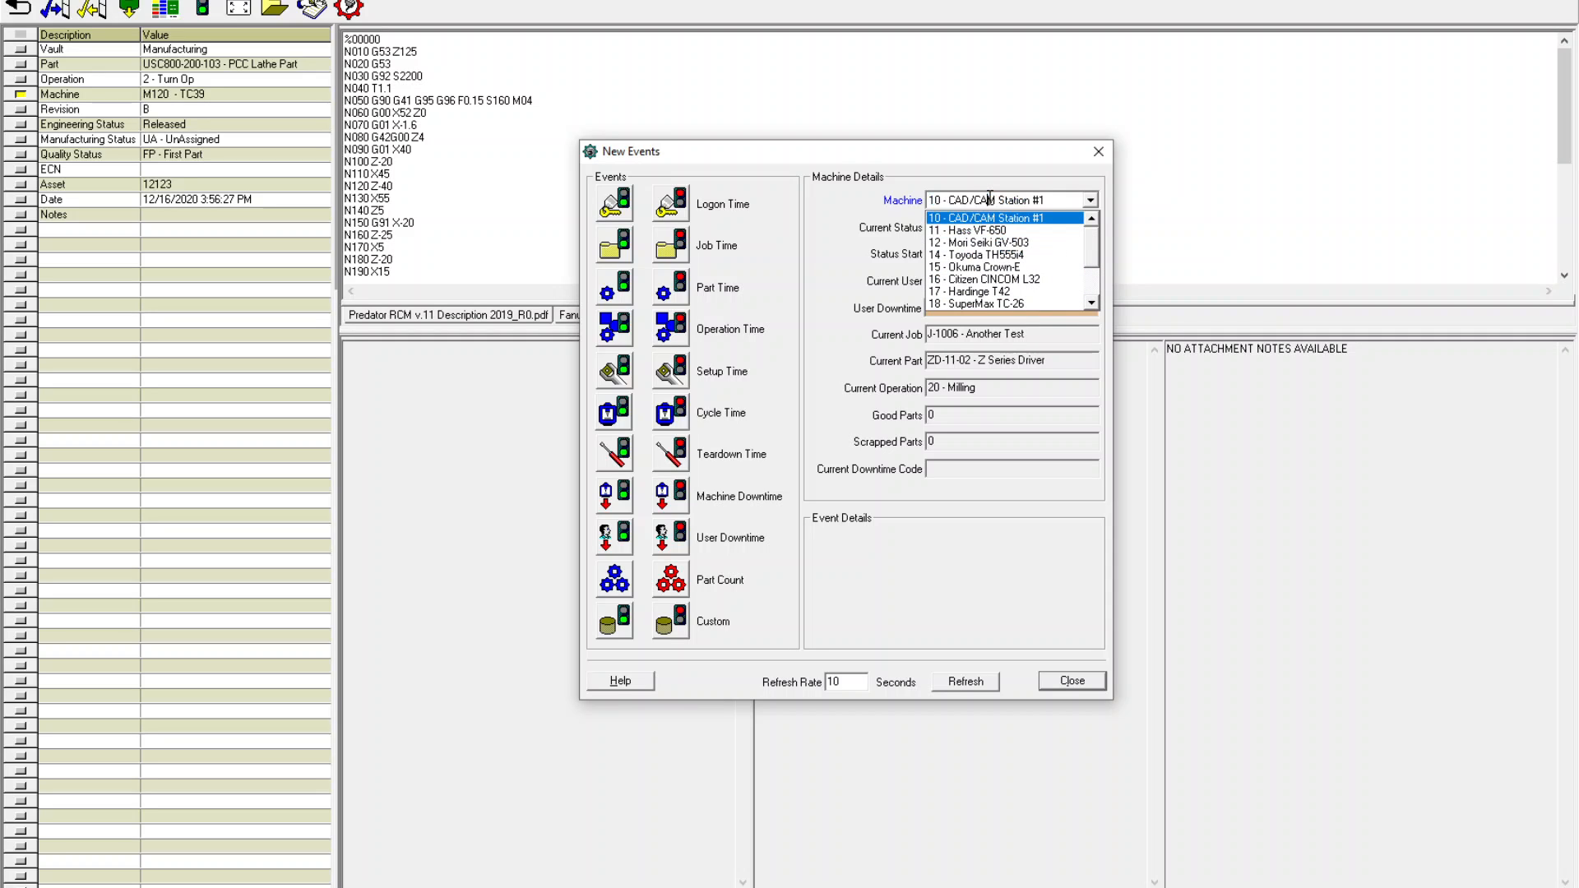
pyautogui.click(1050, 360)
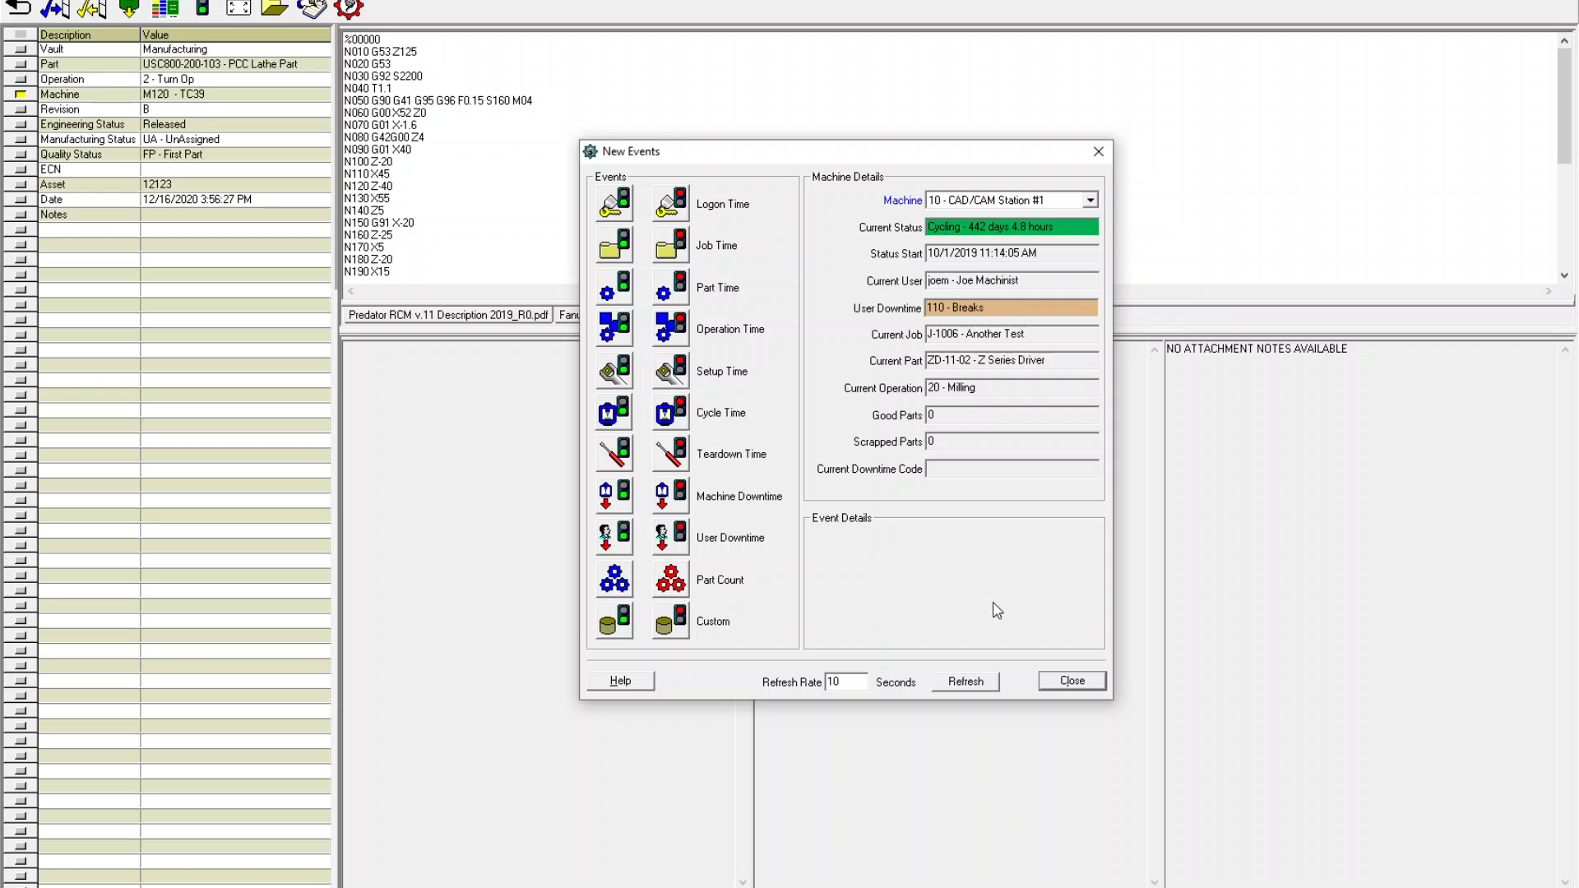
pyautogui.click(1071, 682)
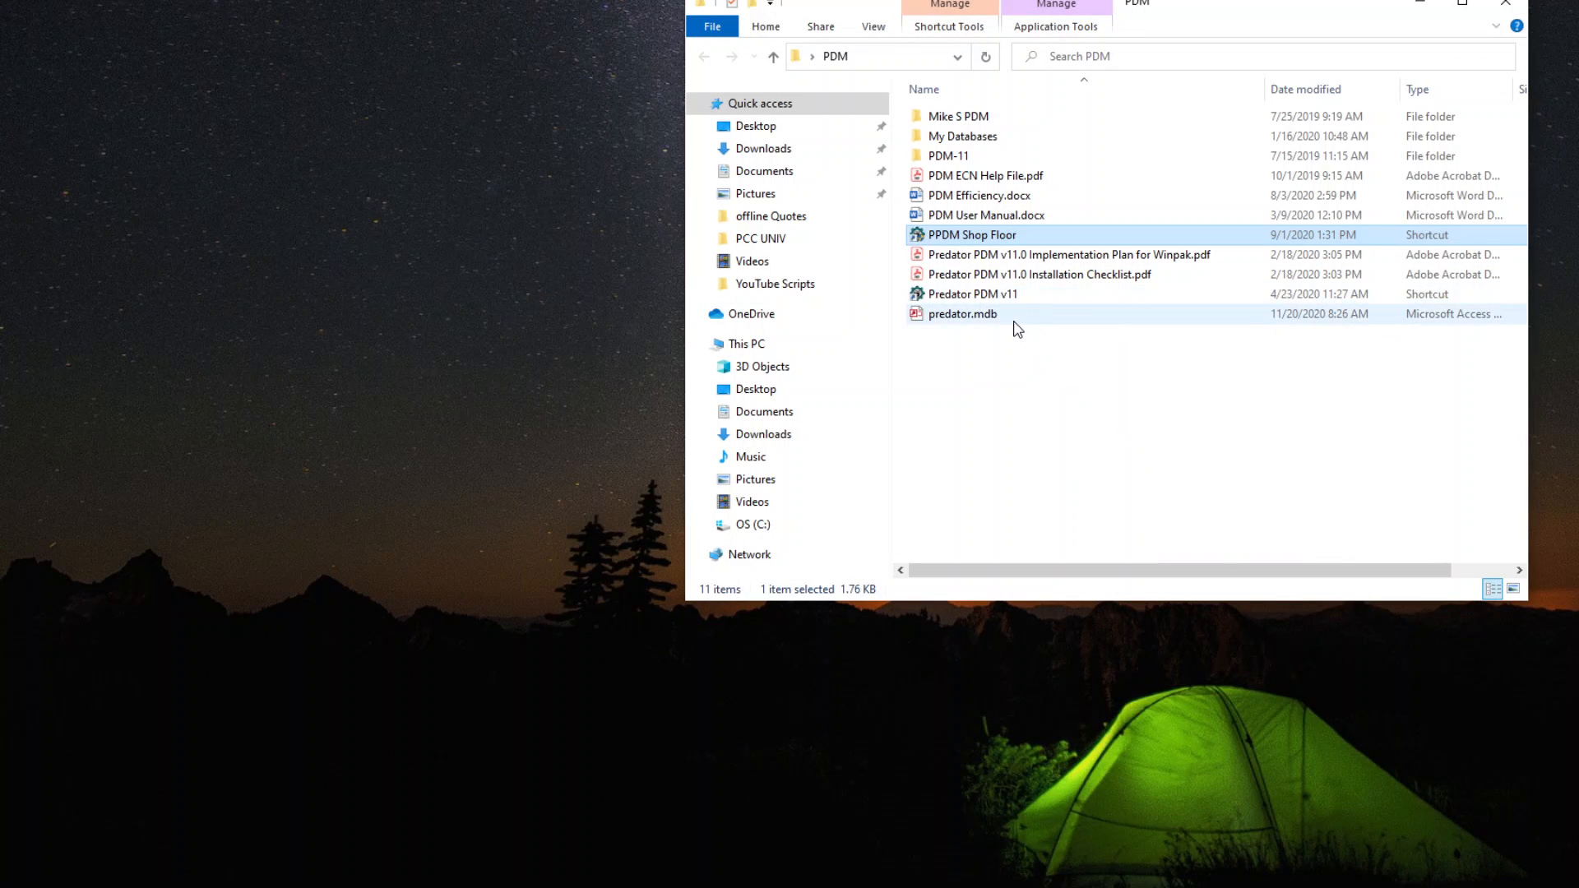
# Step: Launch Predator PDM v11 from the PDM folder, close the Vault Viewer, and start assigning permissions
pyautogui.doubleClick(1014, 304)
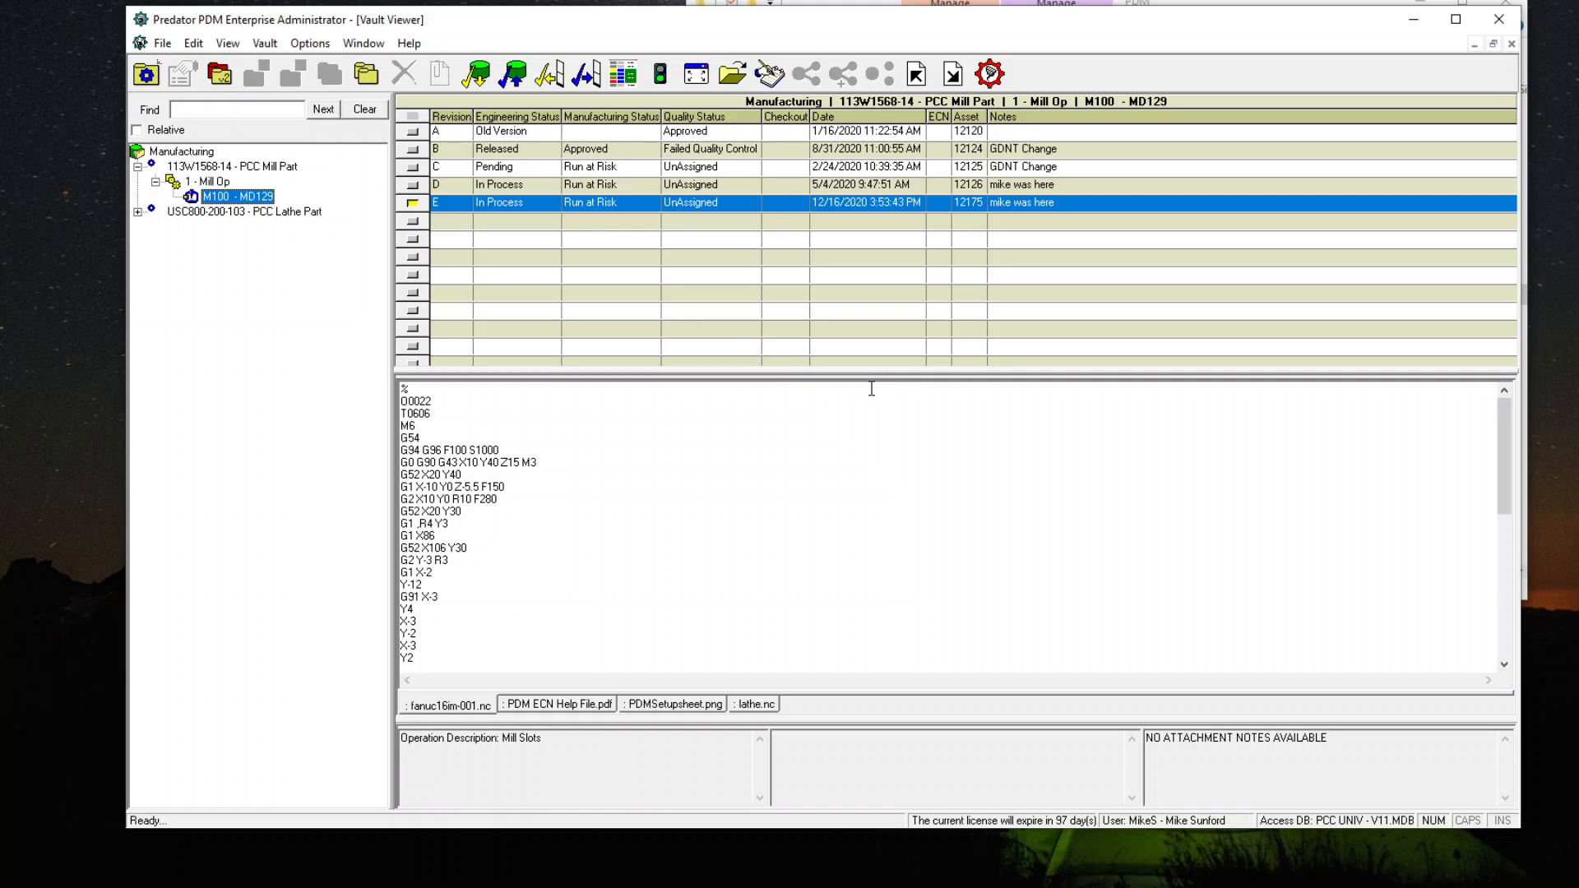
pyautogui.click(1513, 45)
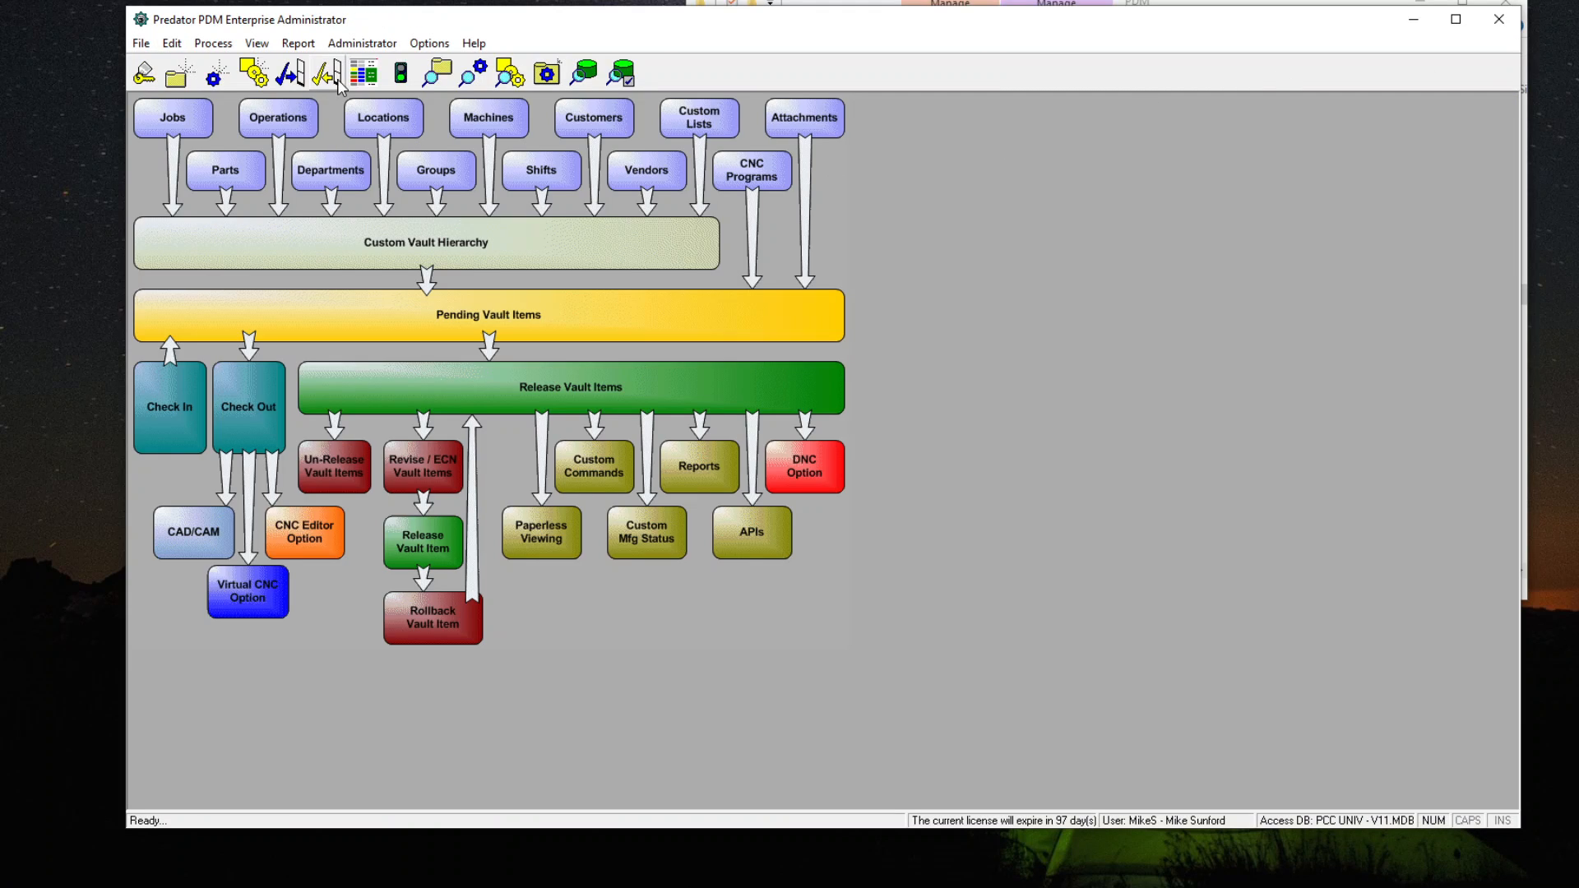
pyautogui.click(349, 45)
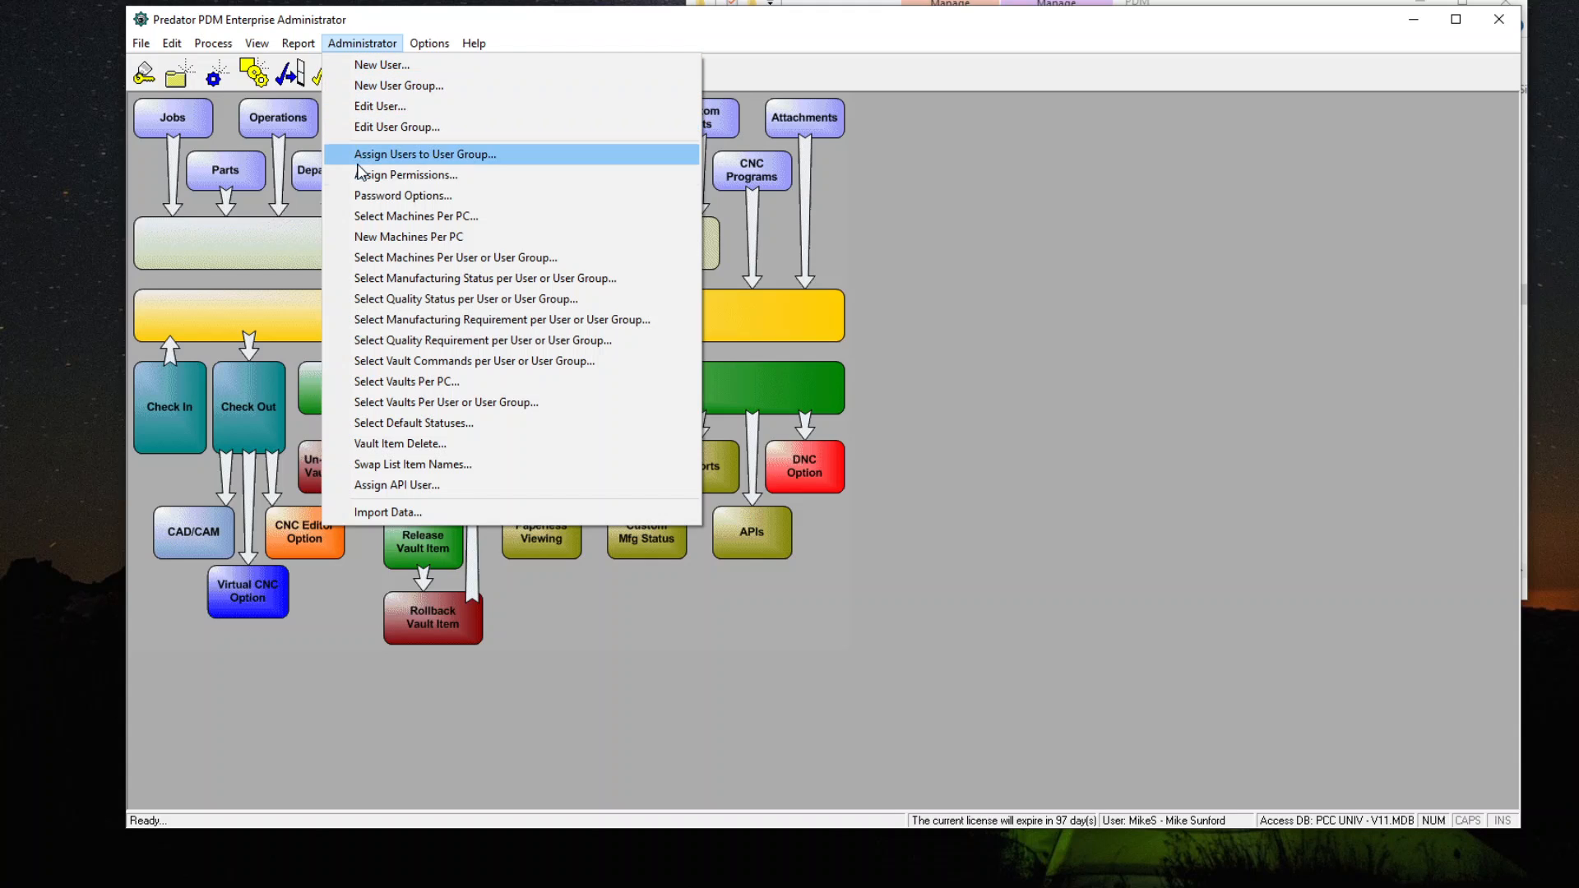
pyautogui.click(360, 176)
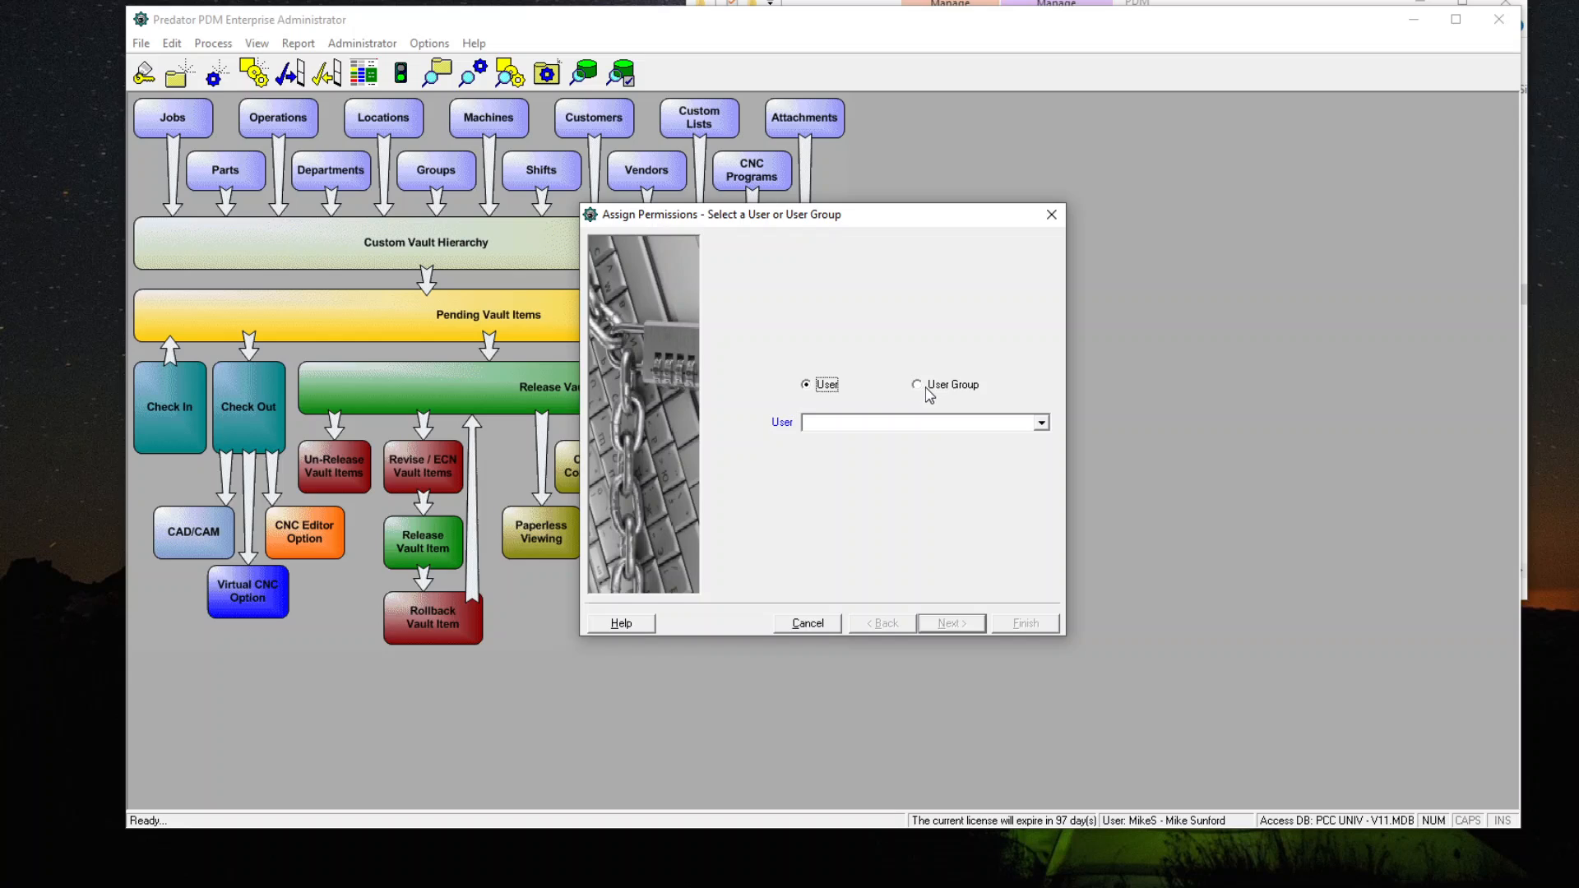
# Step: Grant the second listed user Full Control over the whole View permission category and finish the assignment
pyautogui.click(1041, 423)
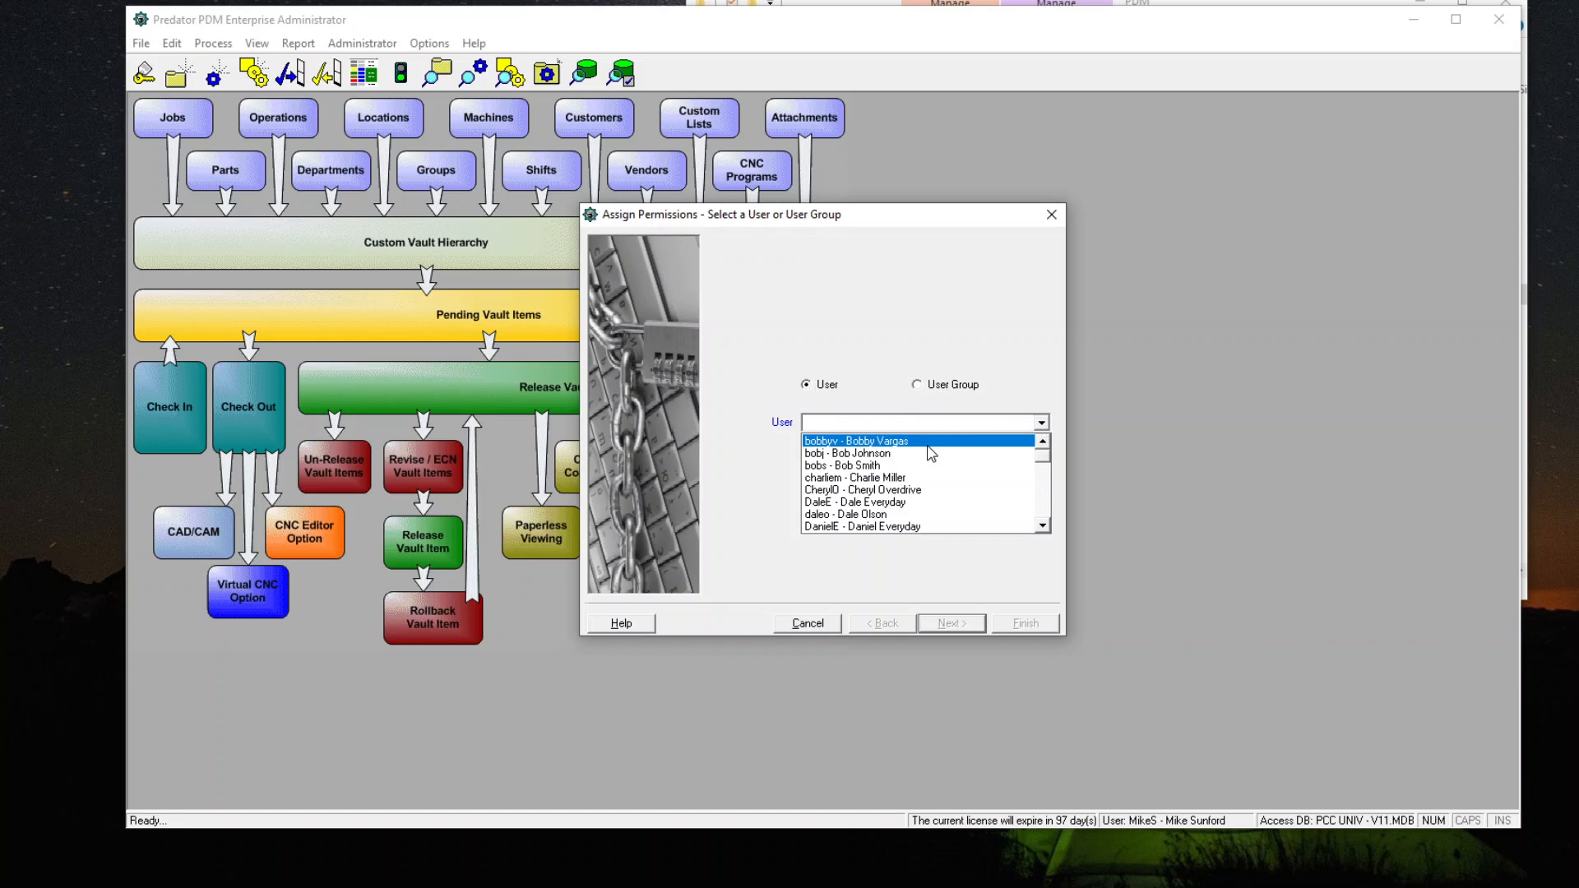
pyautogui.click(929, 453)
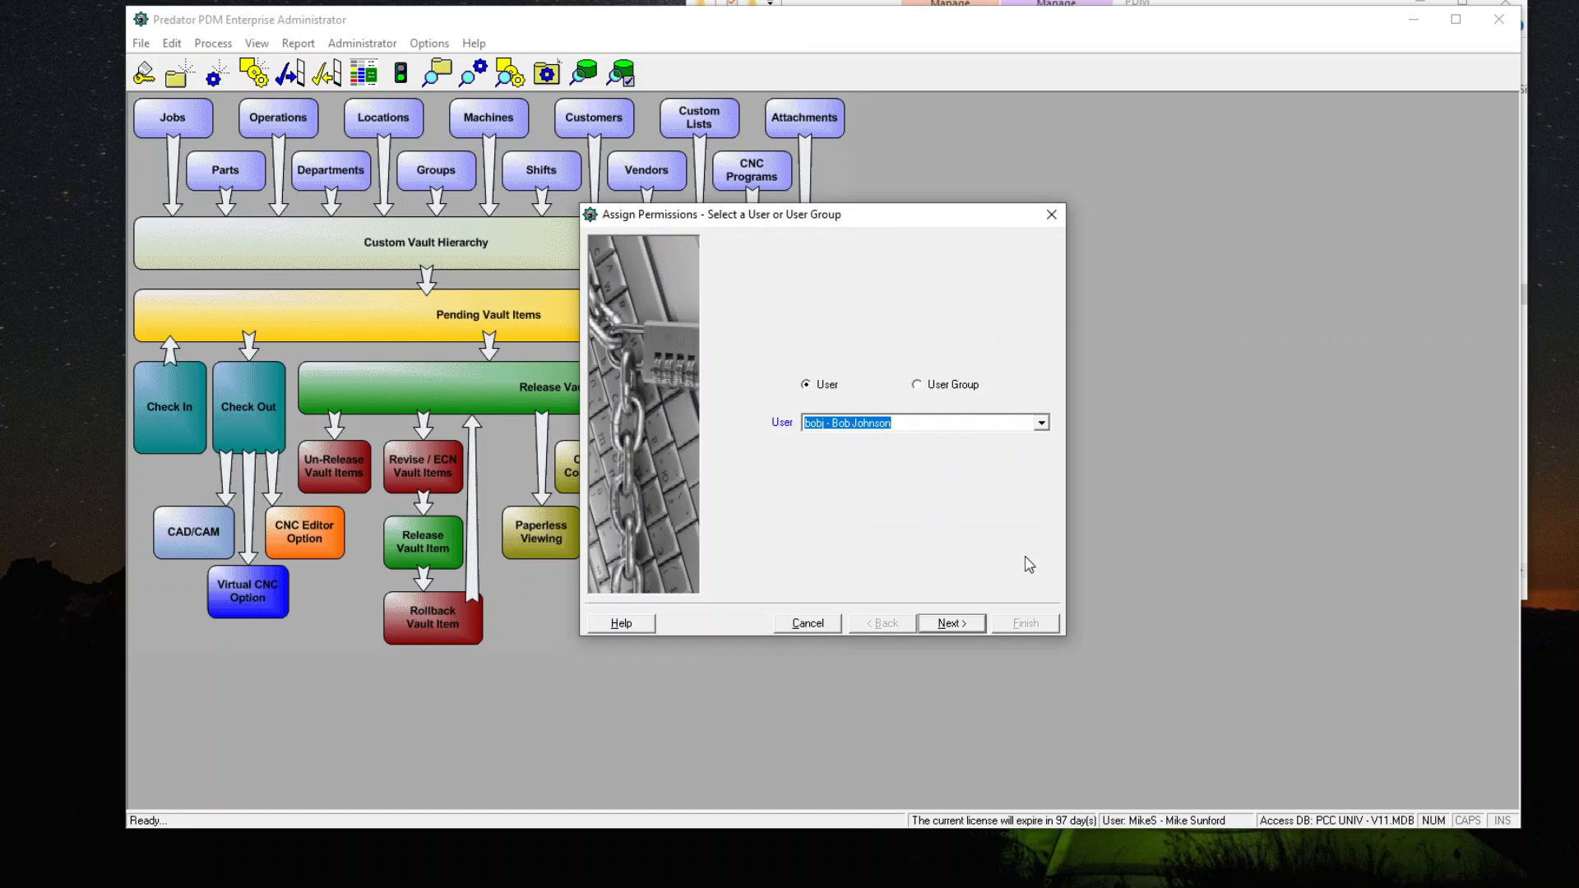
pyautogui.click(968, 626)
pyautogui.scroll(-10, 897, 342)
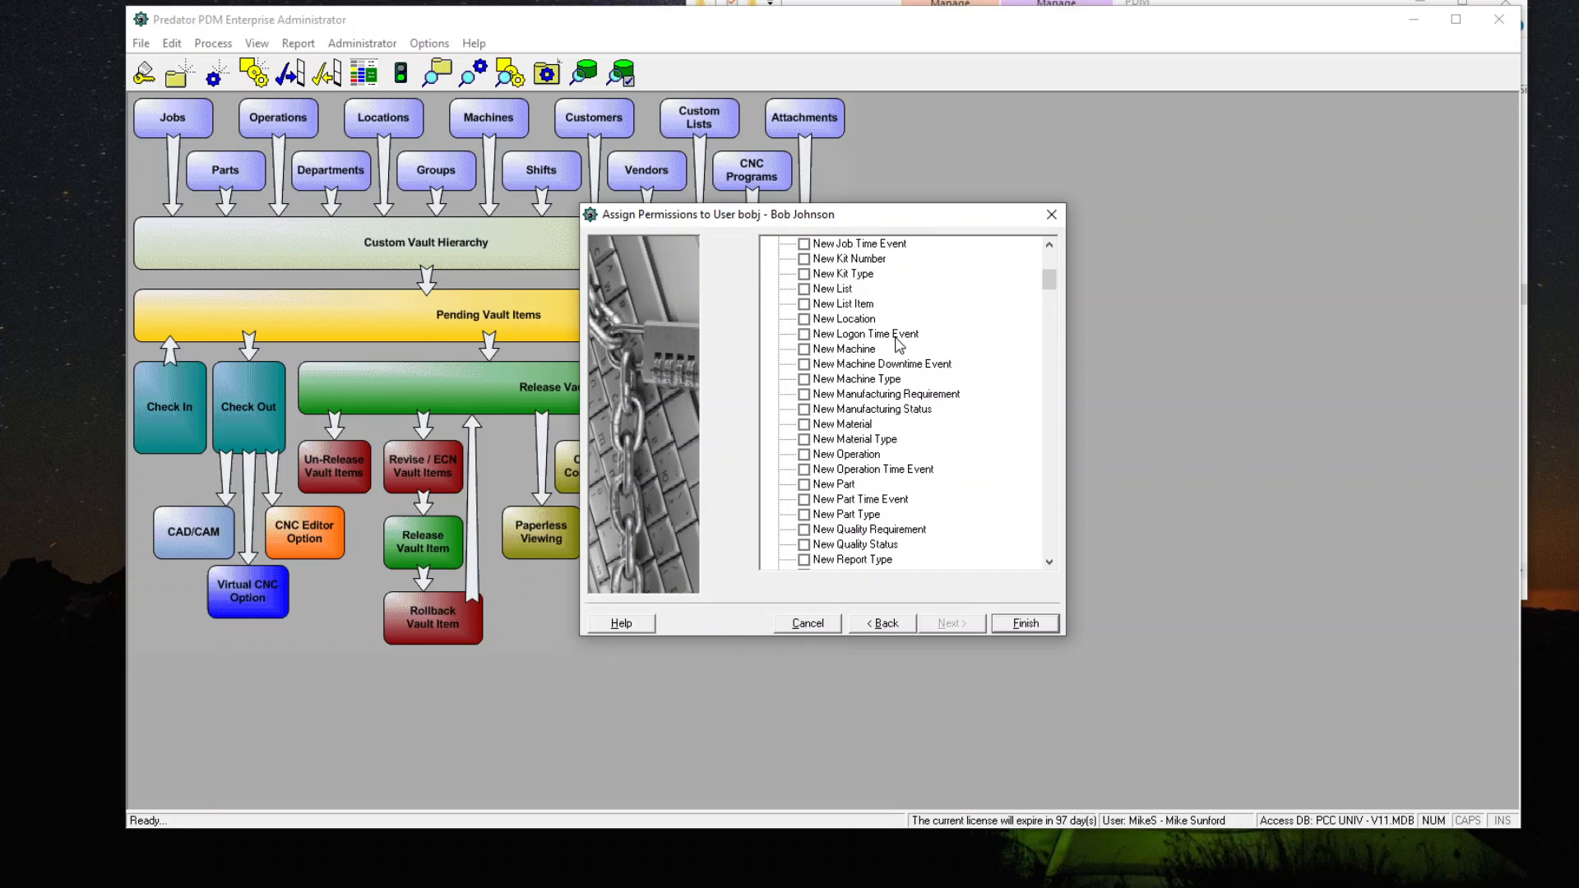
pyautogui.scroll(-12, 897, 342)
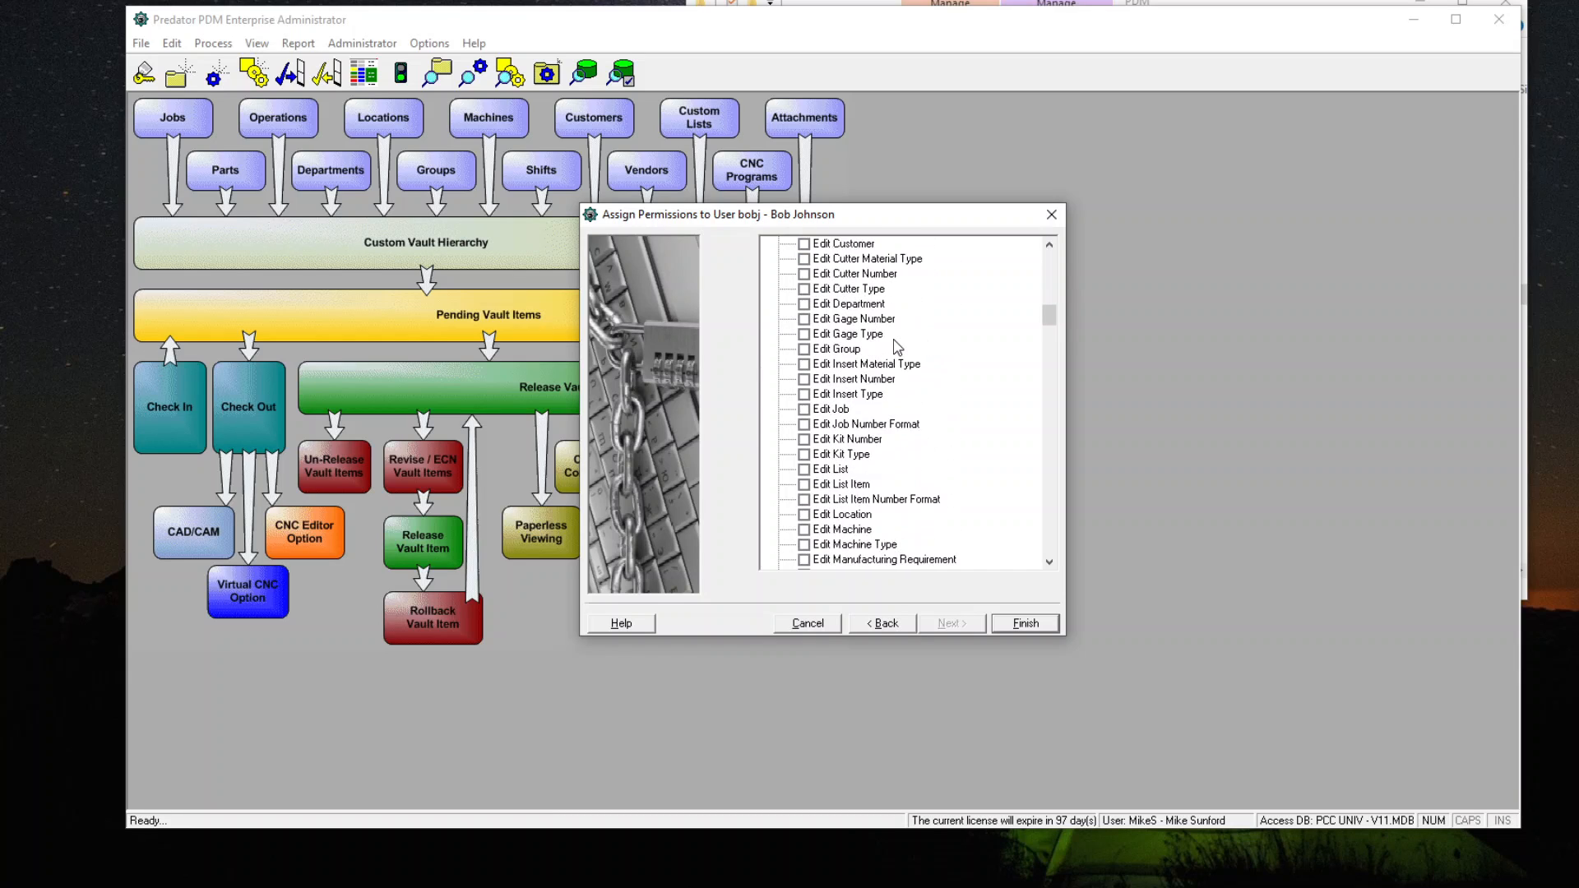
pyautogui.scroll(-12, 897, 346)
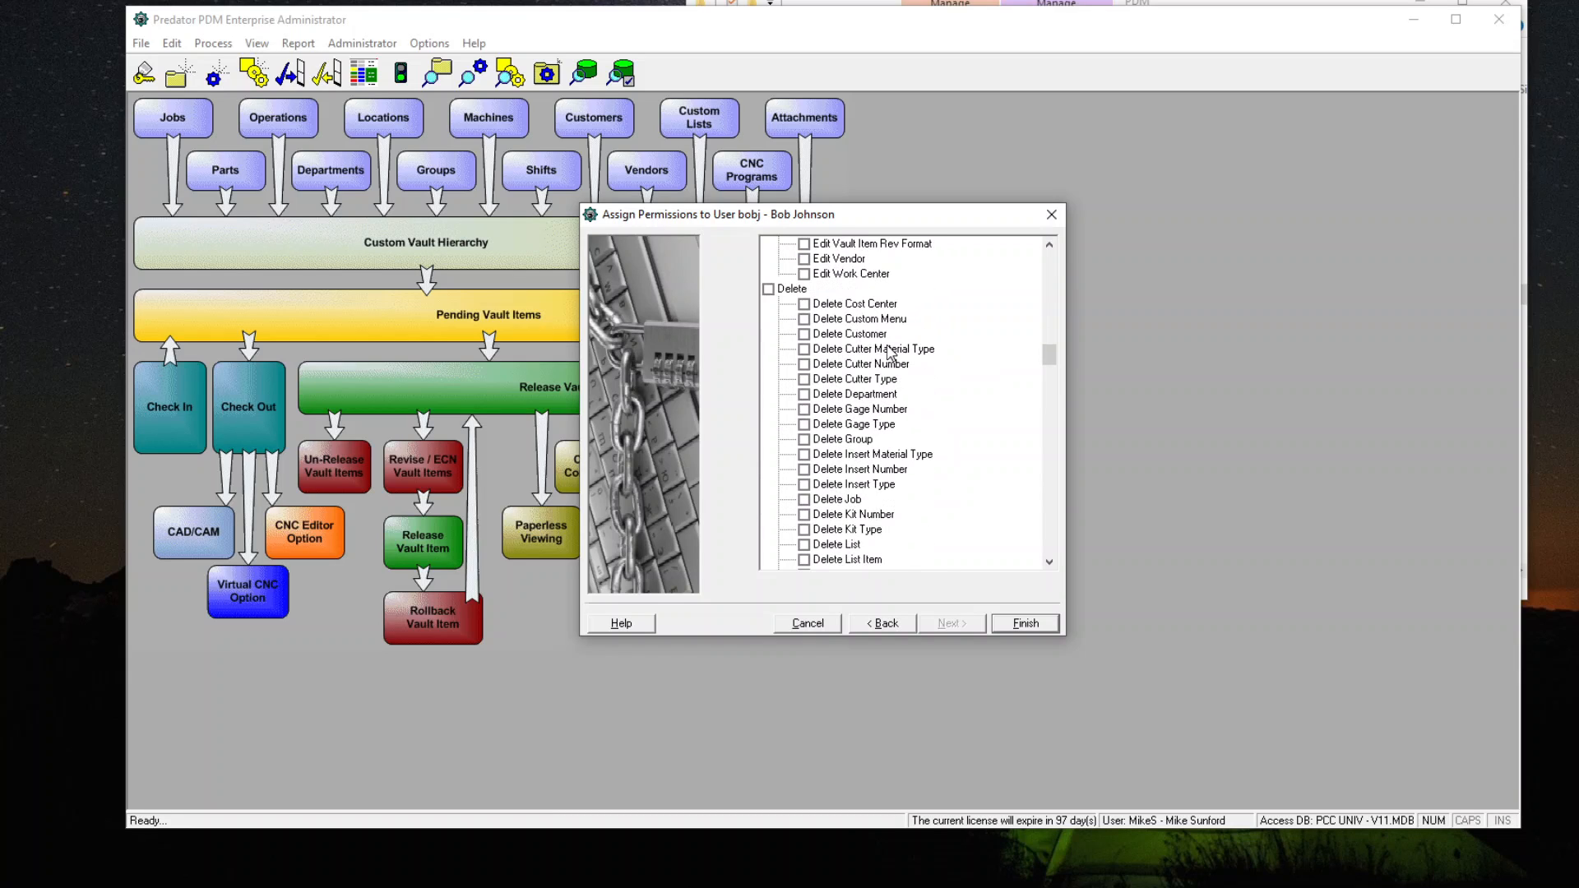
pyautogui.scroll(-12, 889, 352)
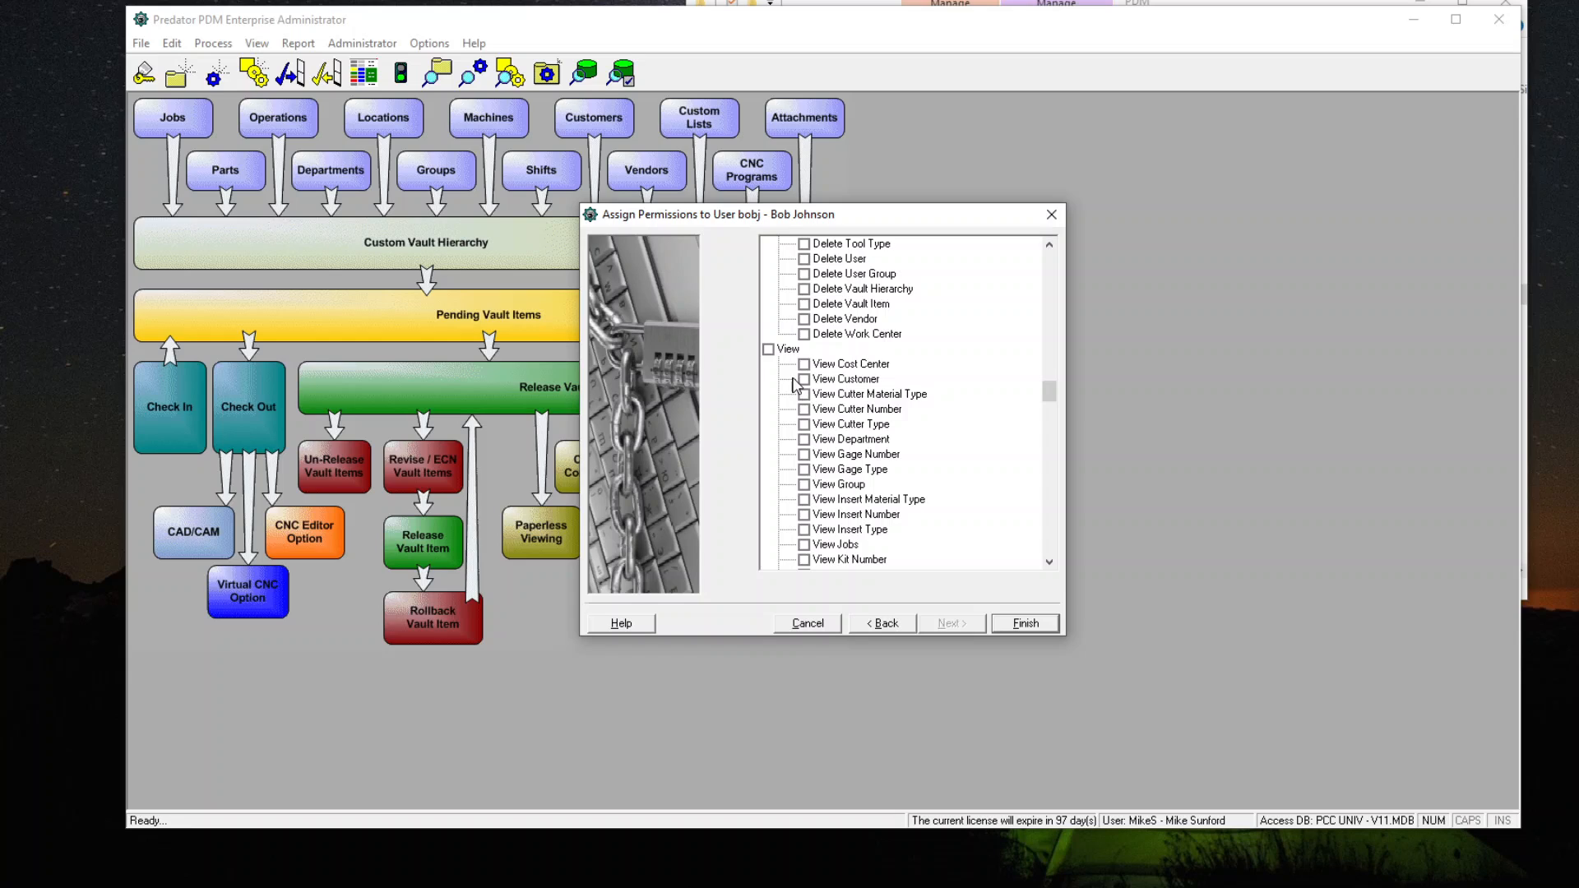
pyautogui.click(768, 349)
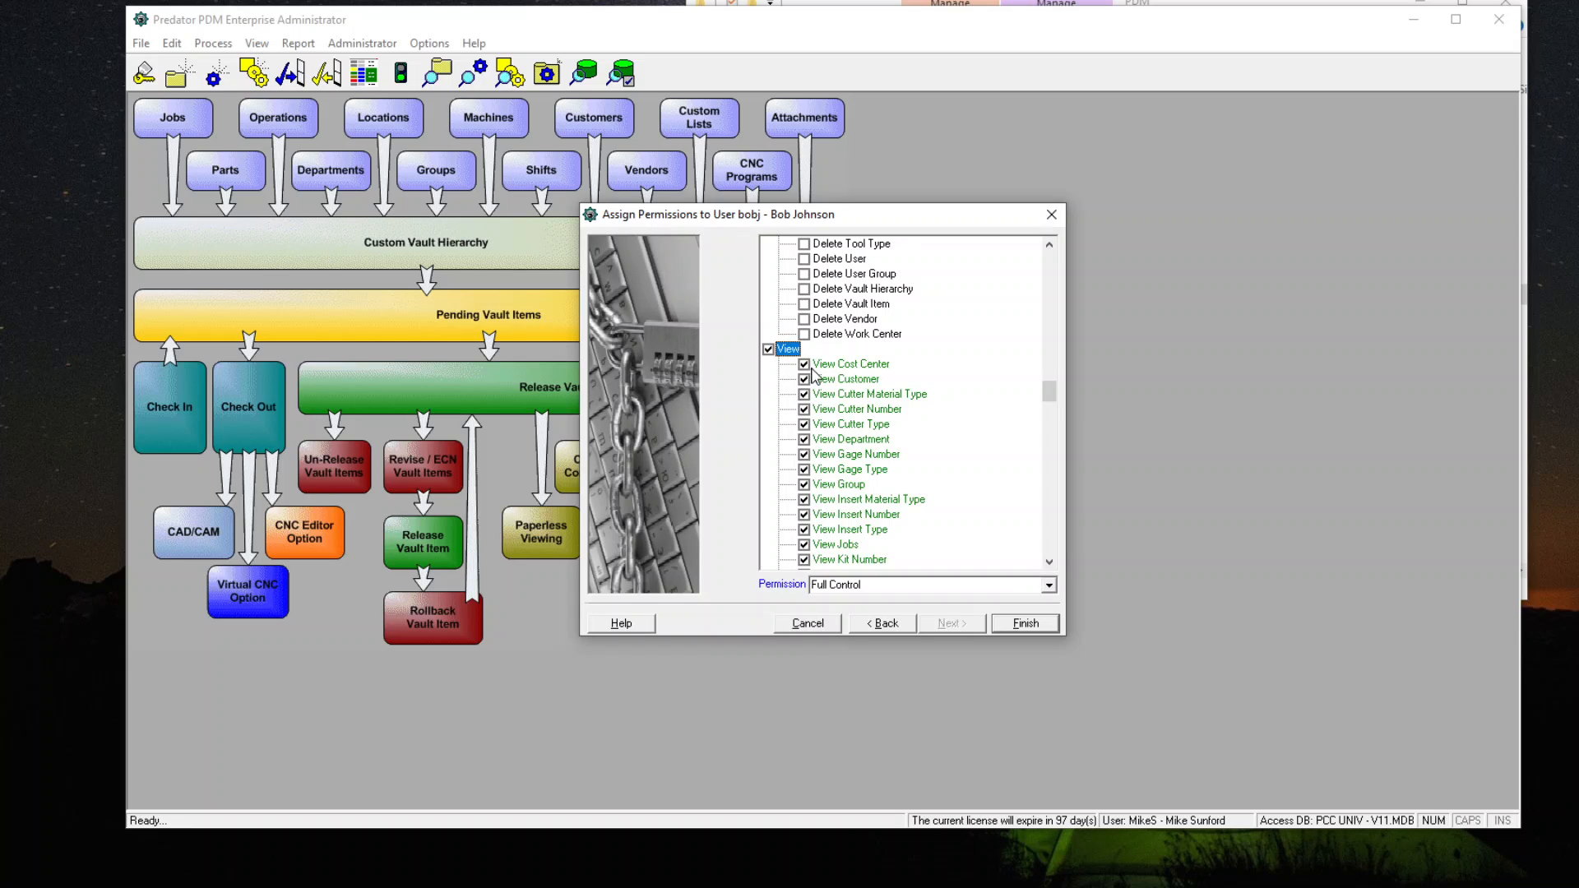
pyautogui.click(1025, 622)
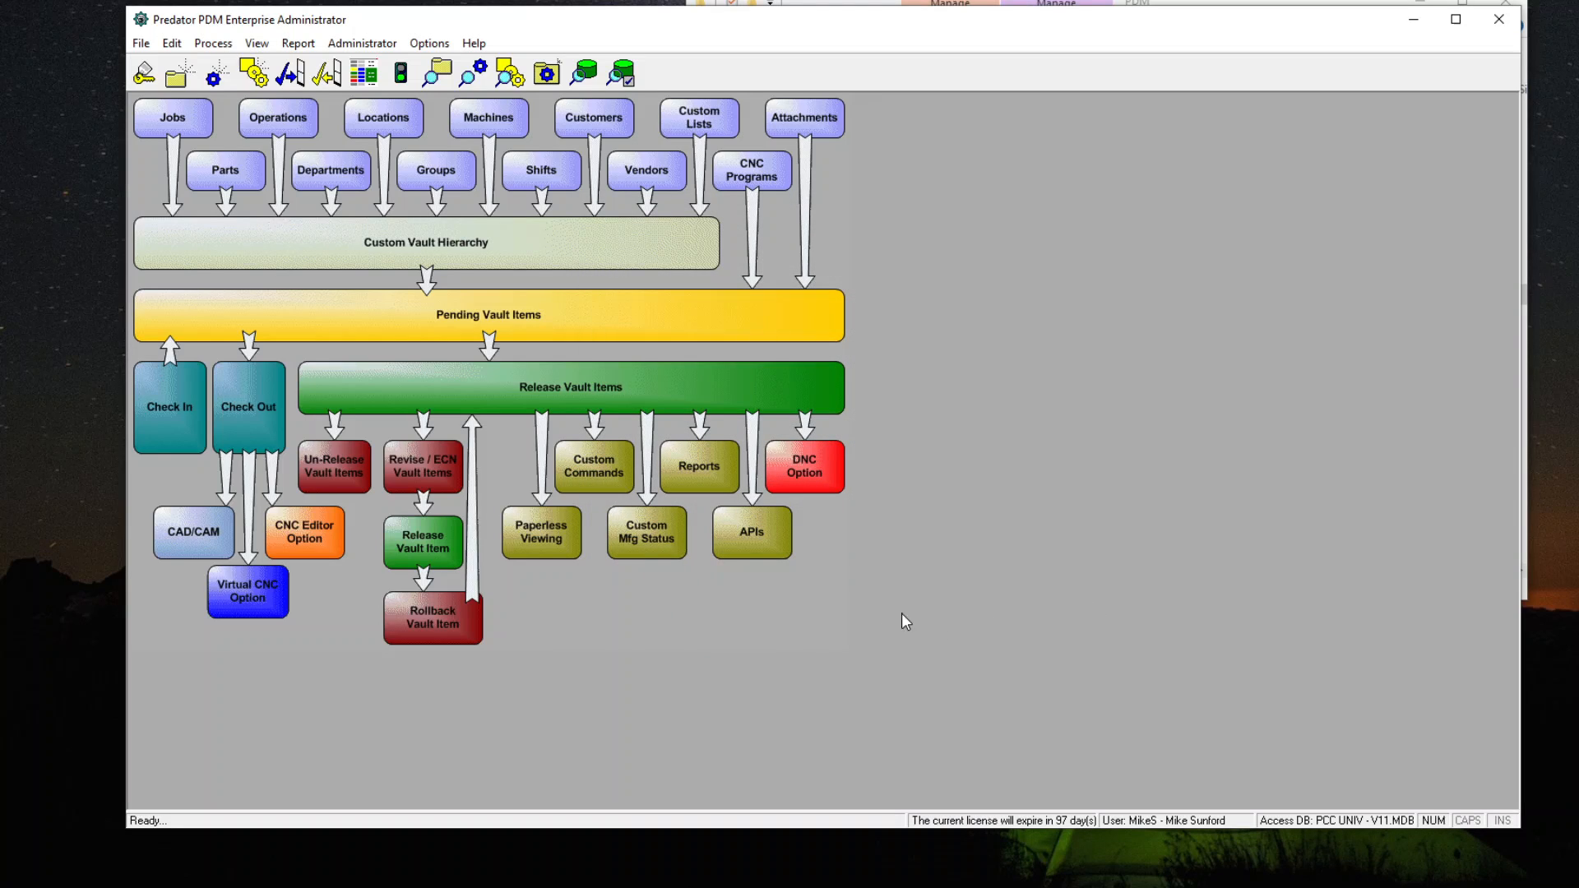
# Step: Start assigning permissions to a user group and open the permission list for the Machinists group
pyautogui.click(363, 44)
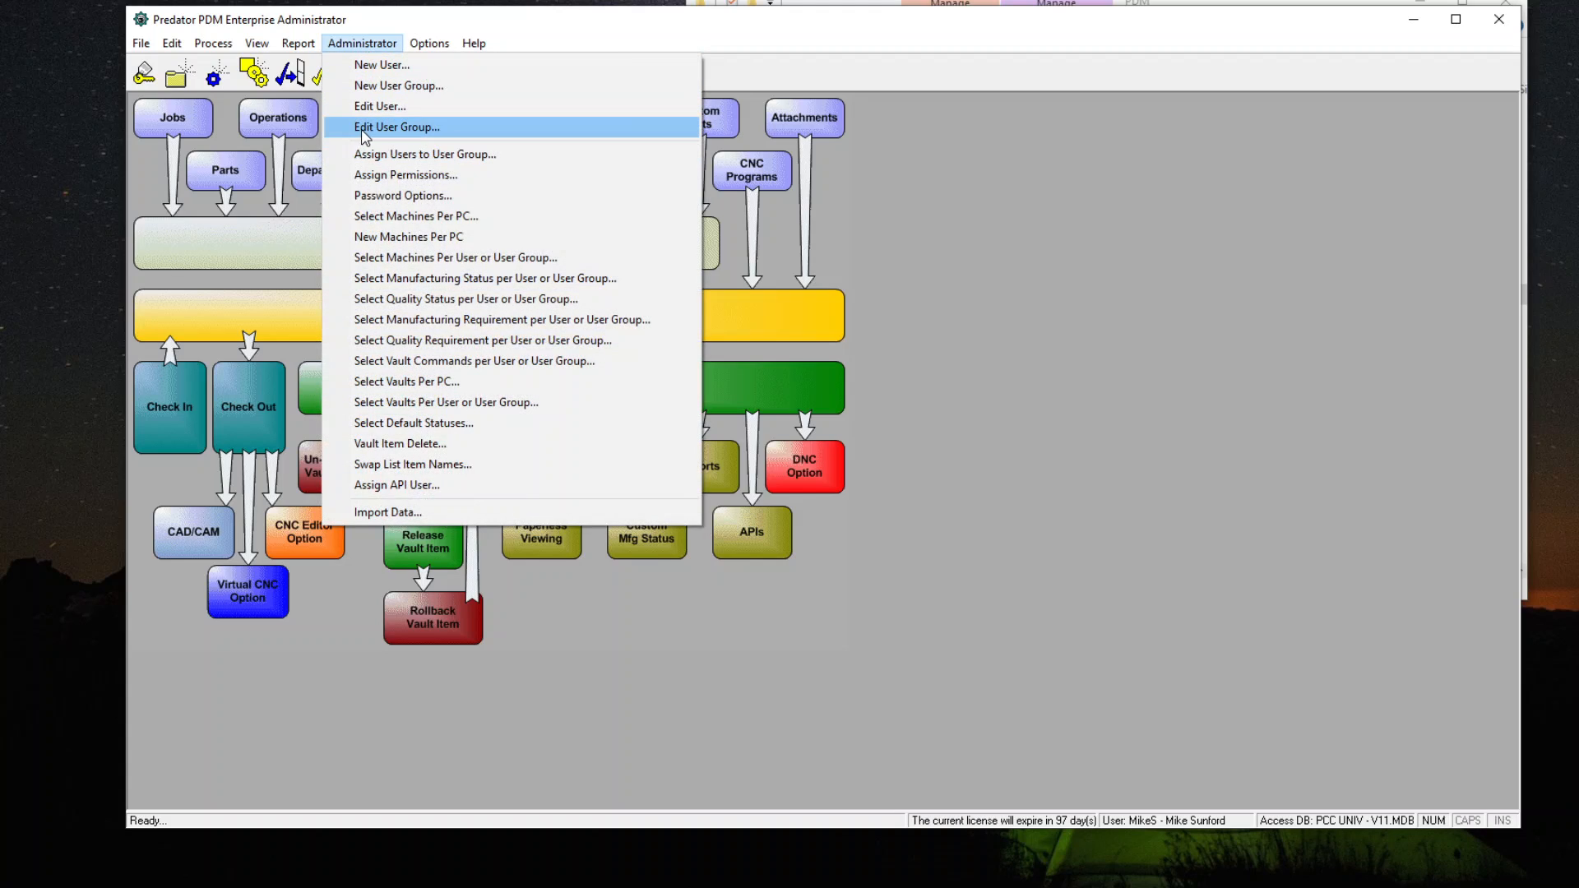
pyautogui.click(360, 175)
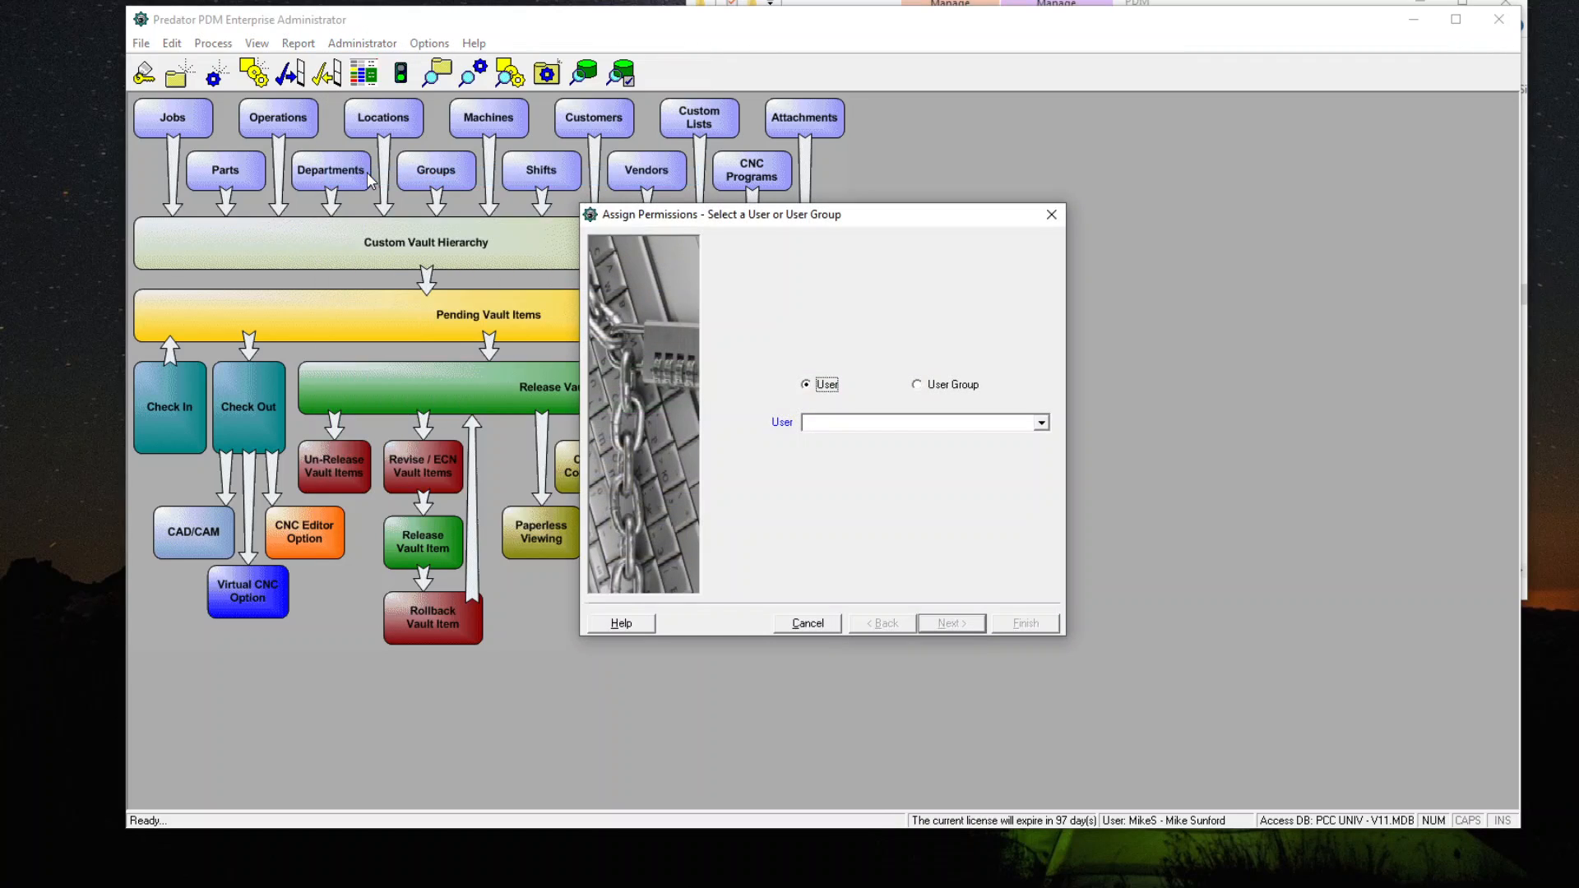
pyautogui.click(923, 385)
pyautogui.click(1042, 423)
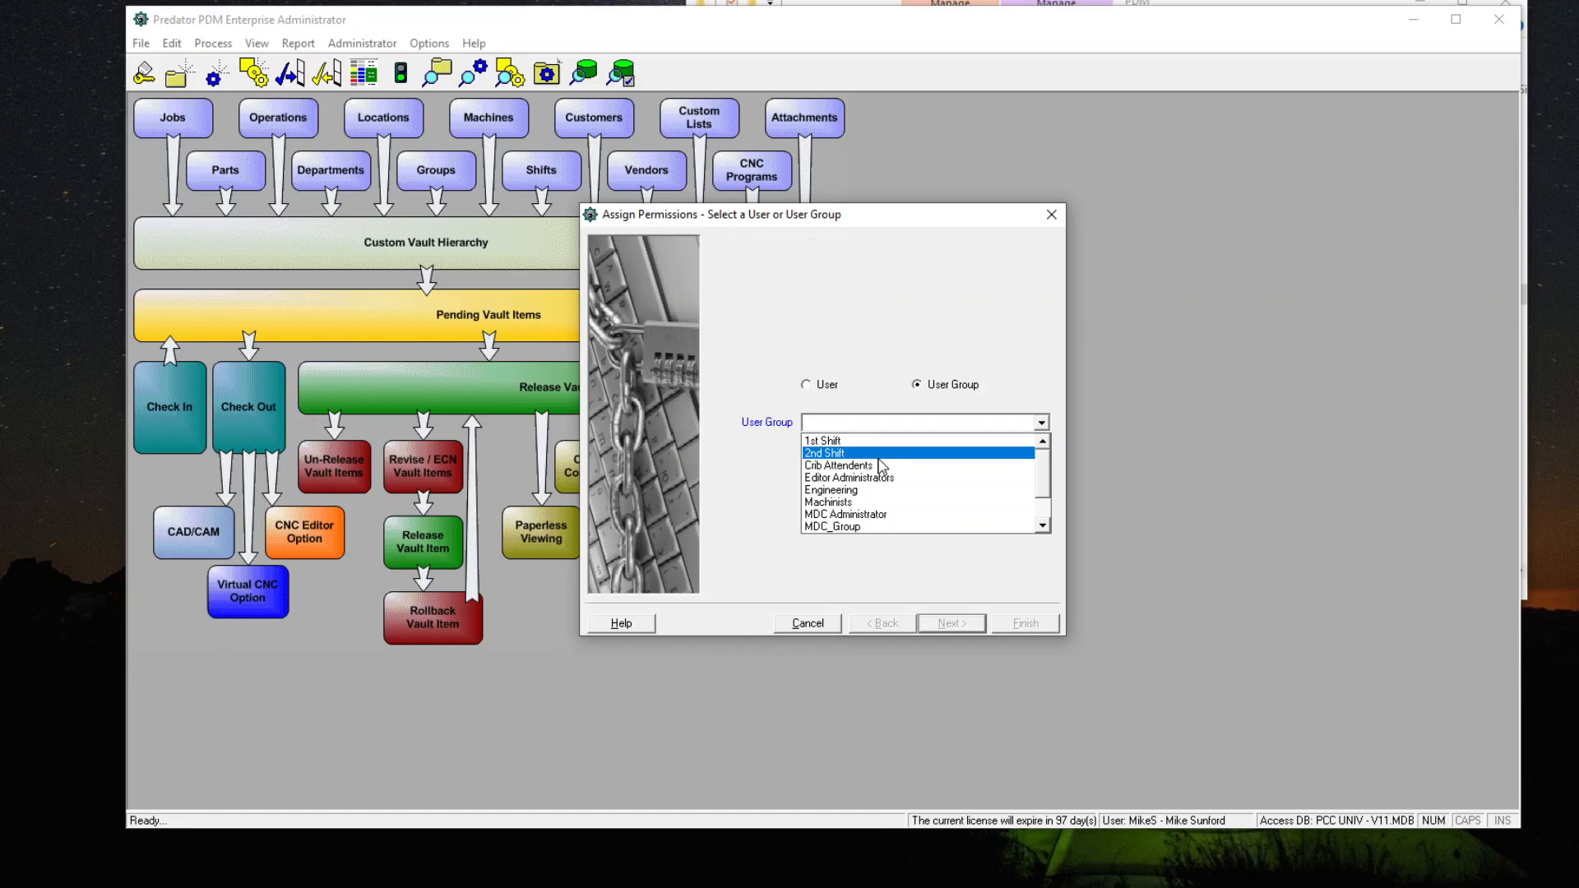
pyautogui.click(868, 502)
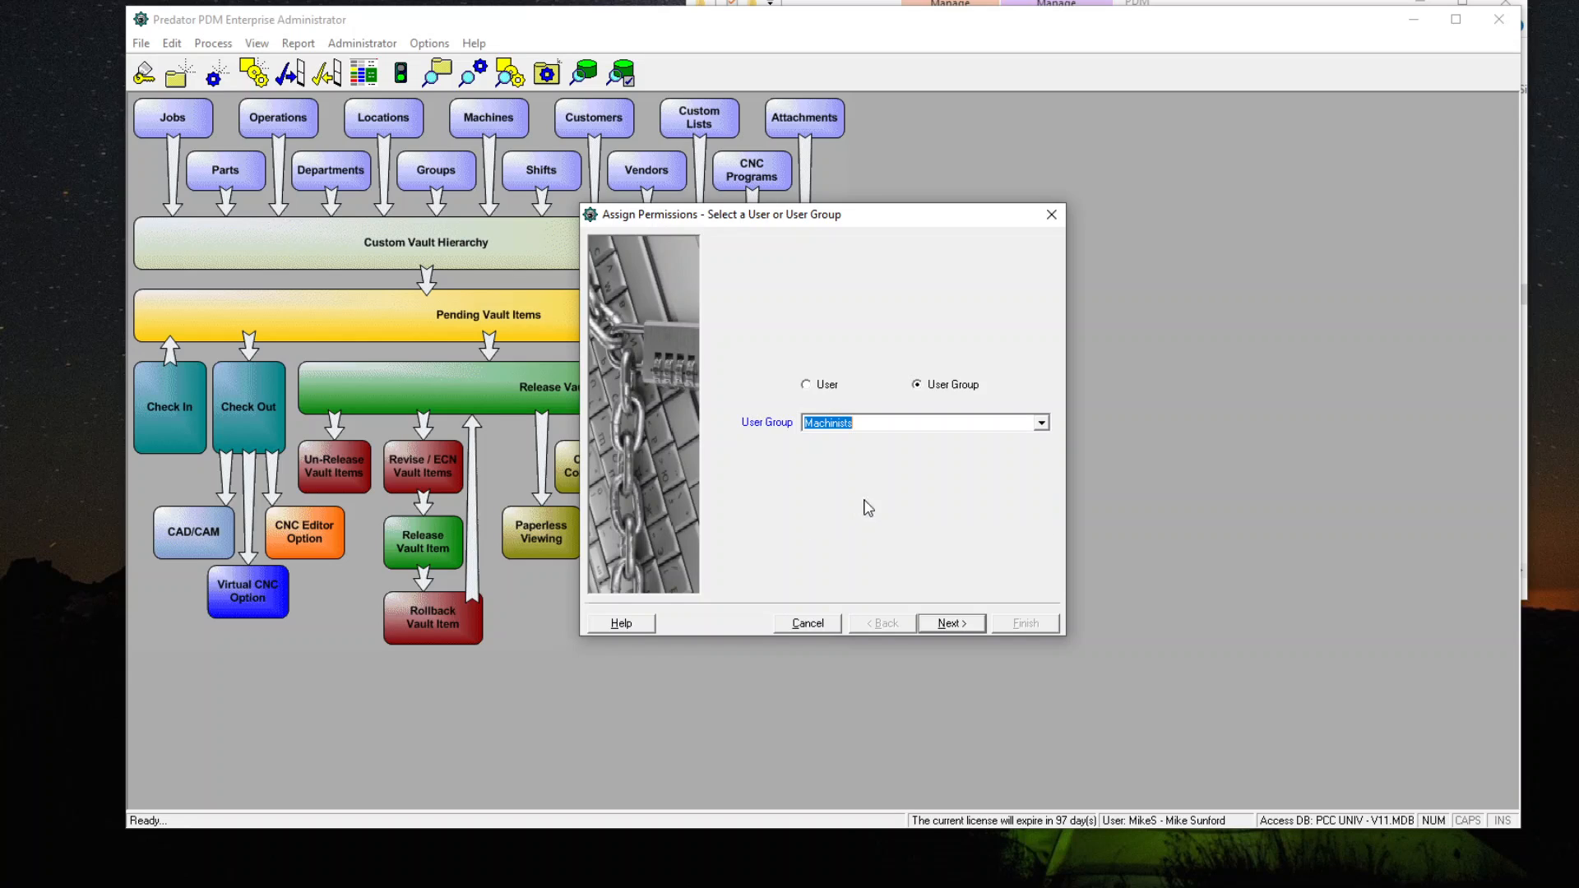
pyautogui.click(953, 624)
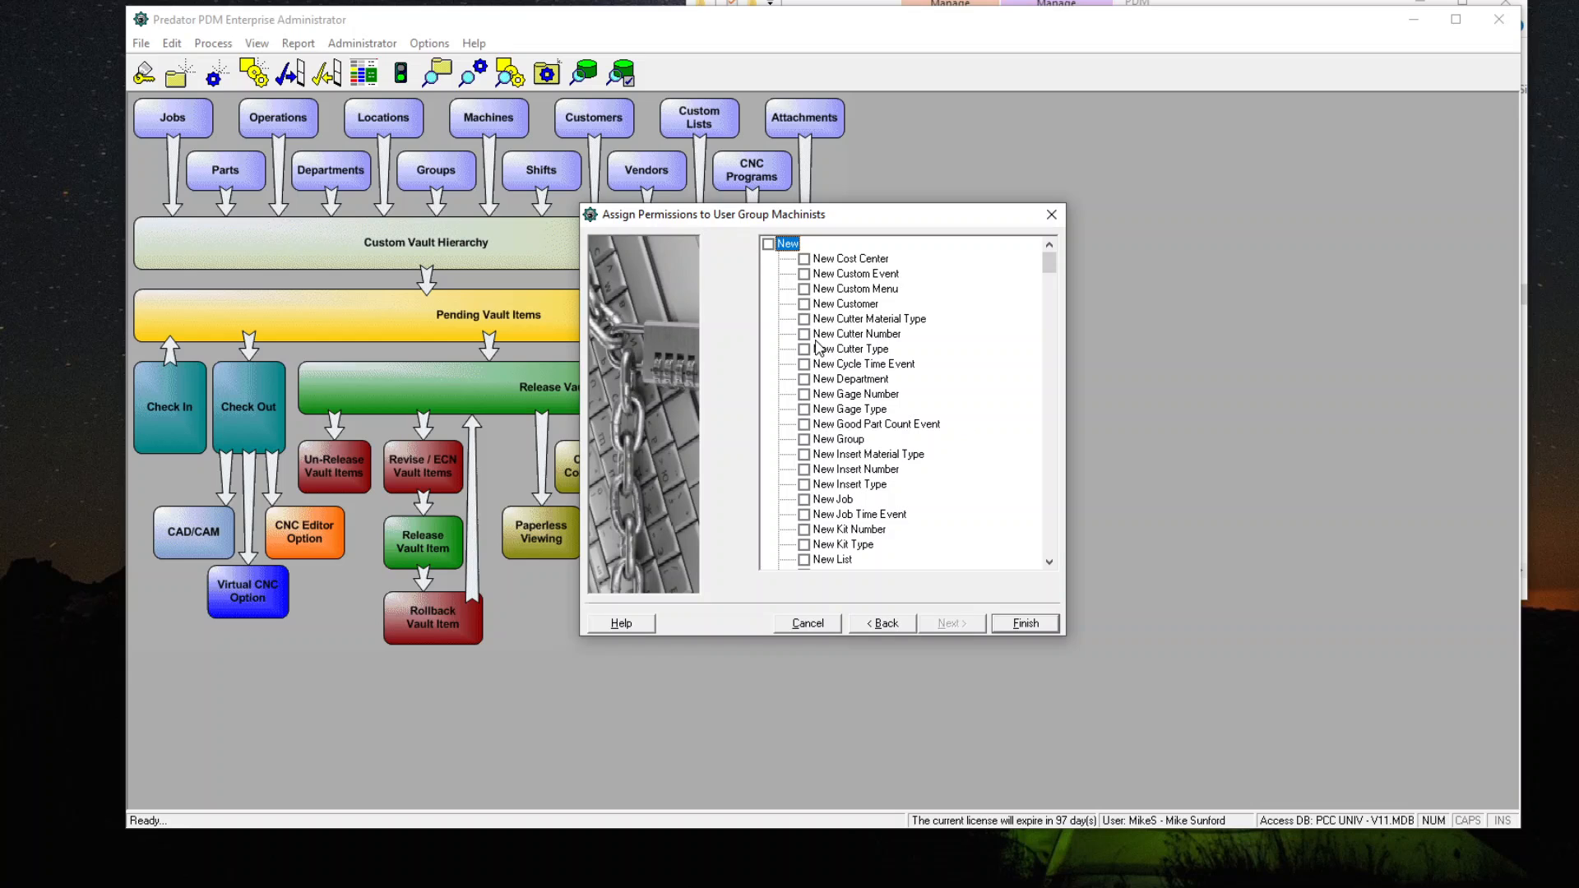
# Step: Look through the Machinists group's permissions from the New category to the Other category, and finish the assignment
pyautogui.scroll(-5, 847, 333)
pyautogui.scroll(-20, 841, 338)
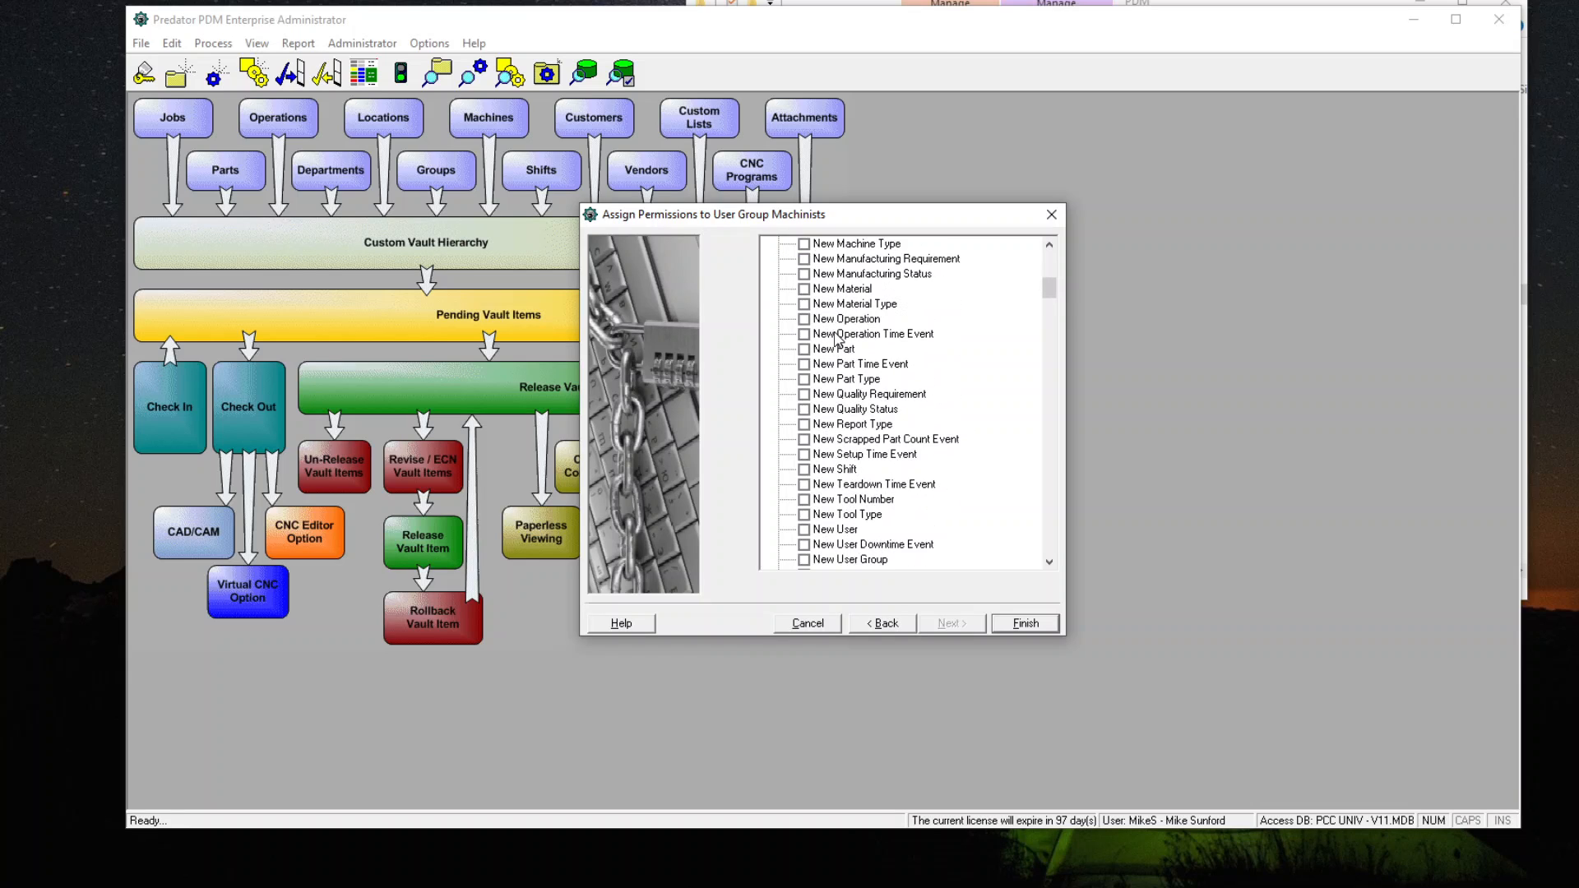
pyautogui.scroll(-10, 814, 342)
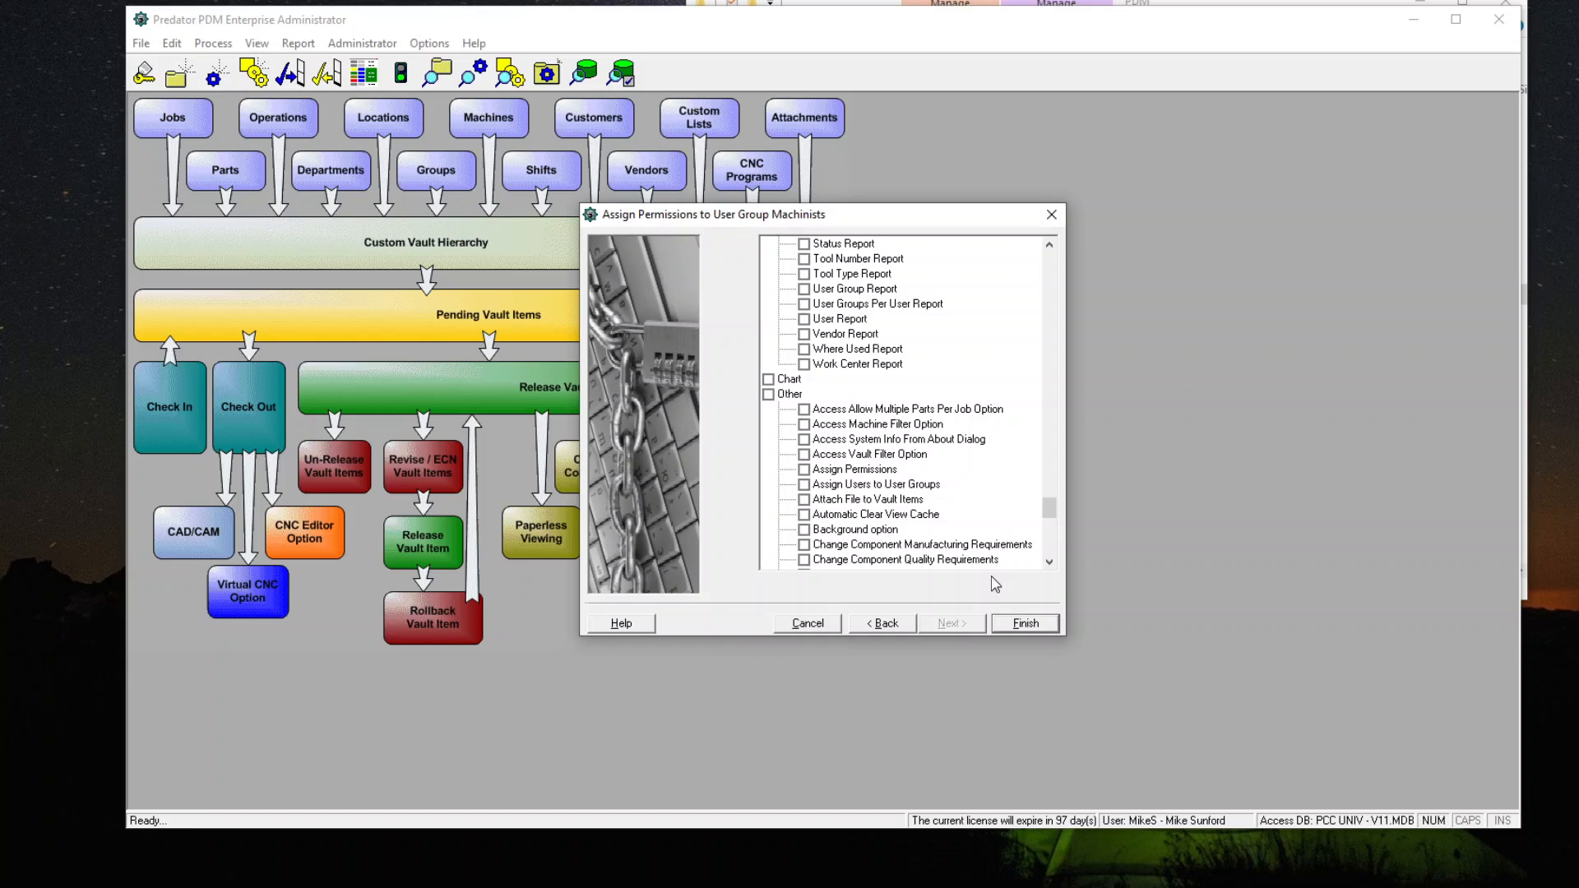
pyautogui.click(1024, 623)
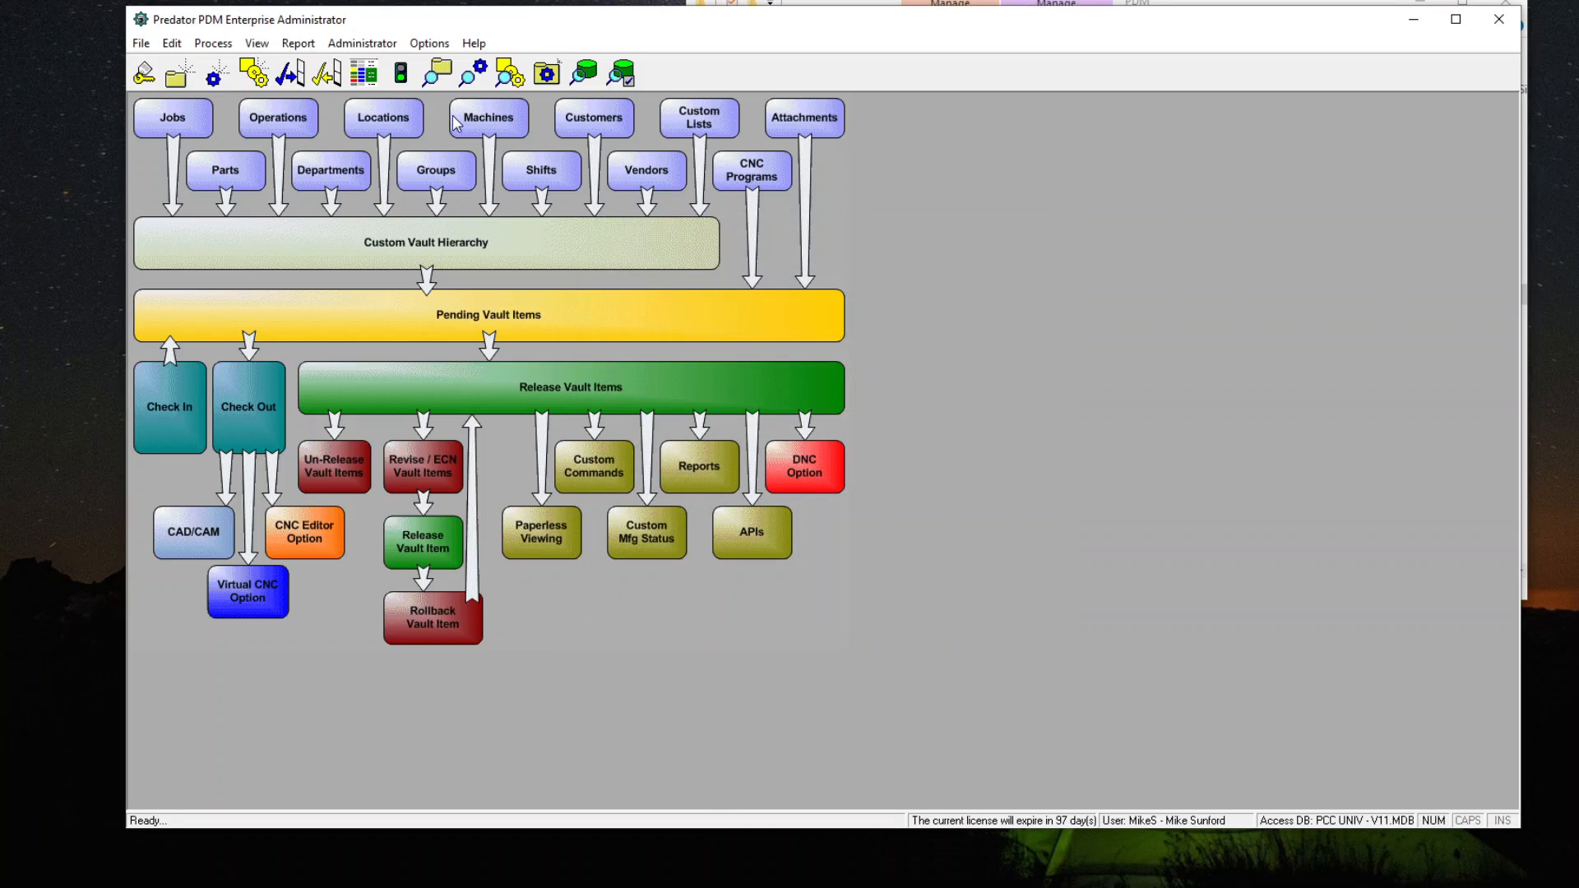
# Step: Show the users assigned to the Machinists user group, highlight the last selected user, and close the assignment dialog
pyautogui.click(362, 43)
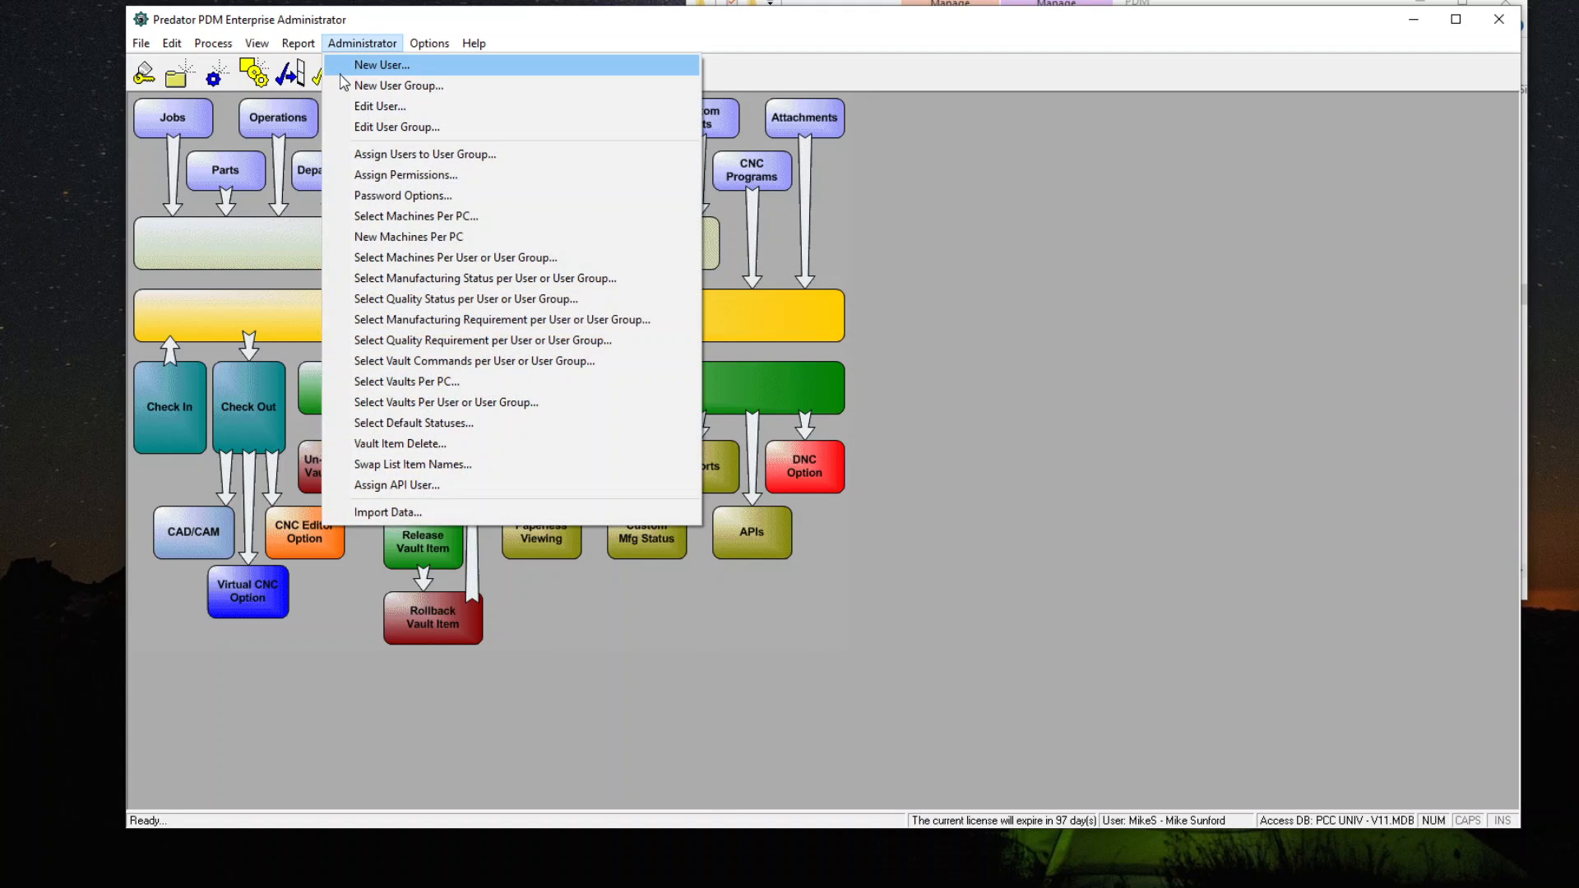
pyautogui.click(359, 155)
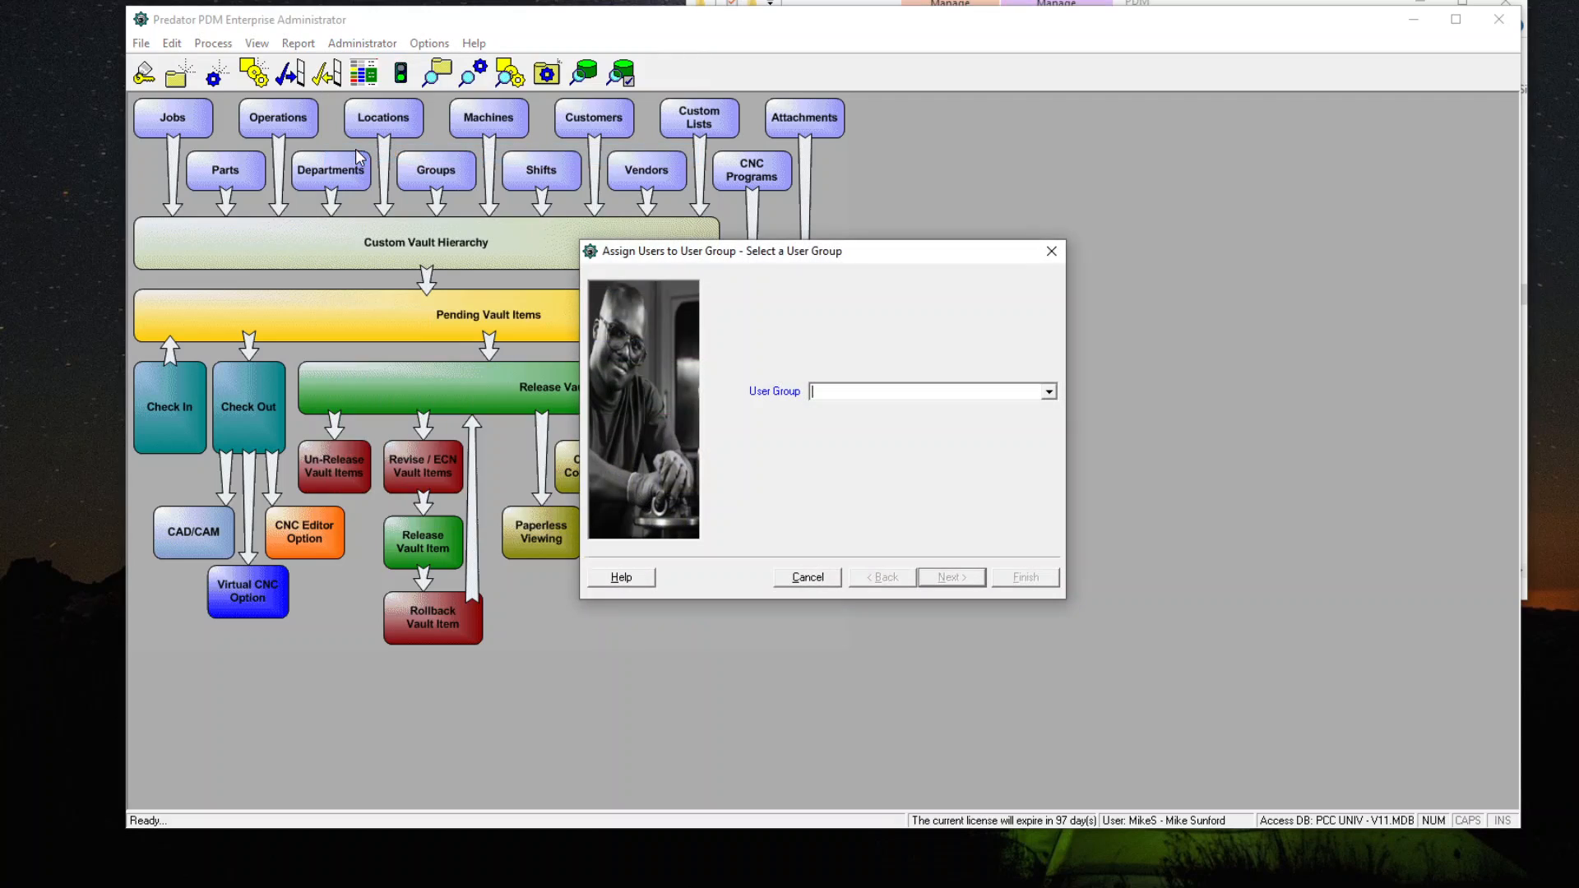
pyautogui.click(1048, 393)
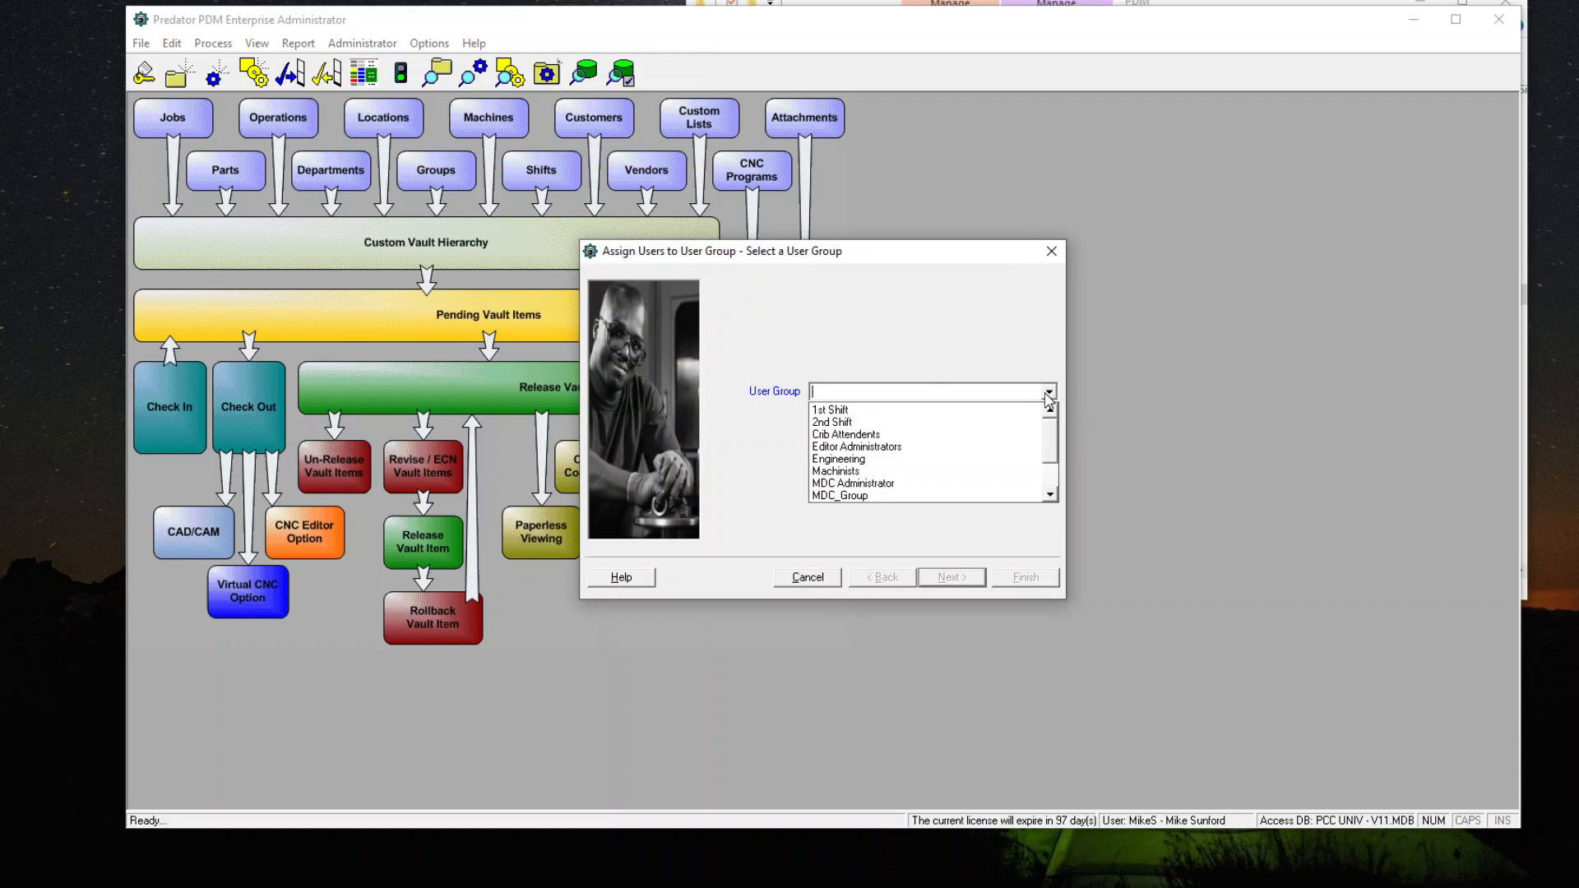
pyautogui.click(905, 470)
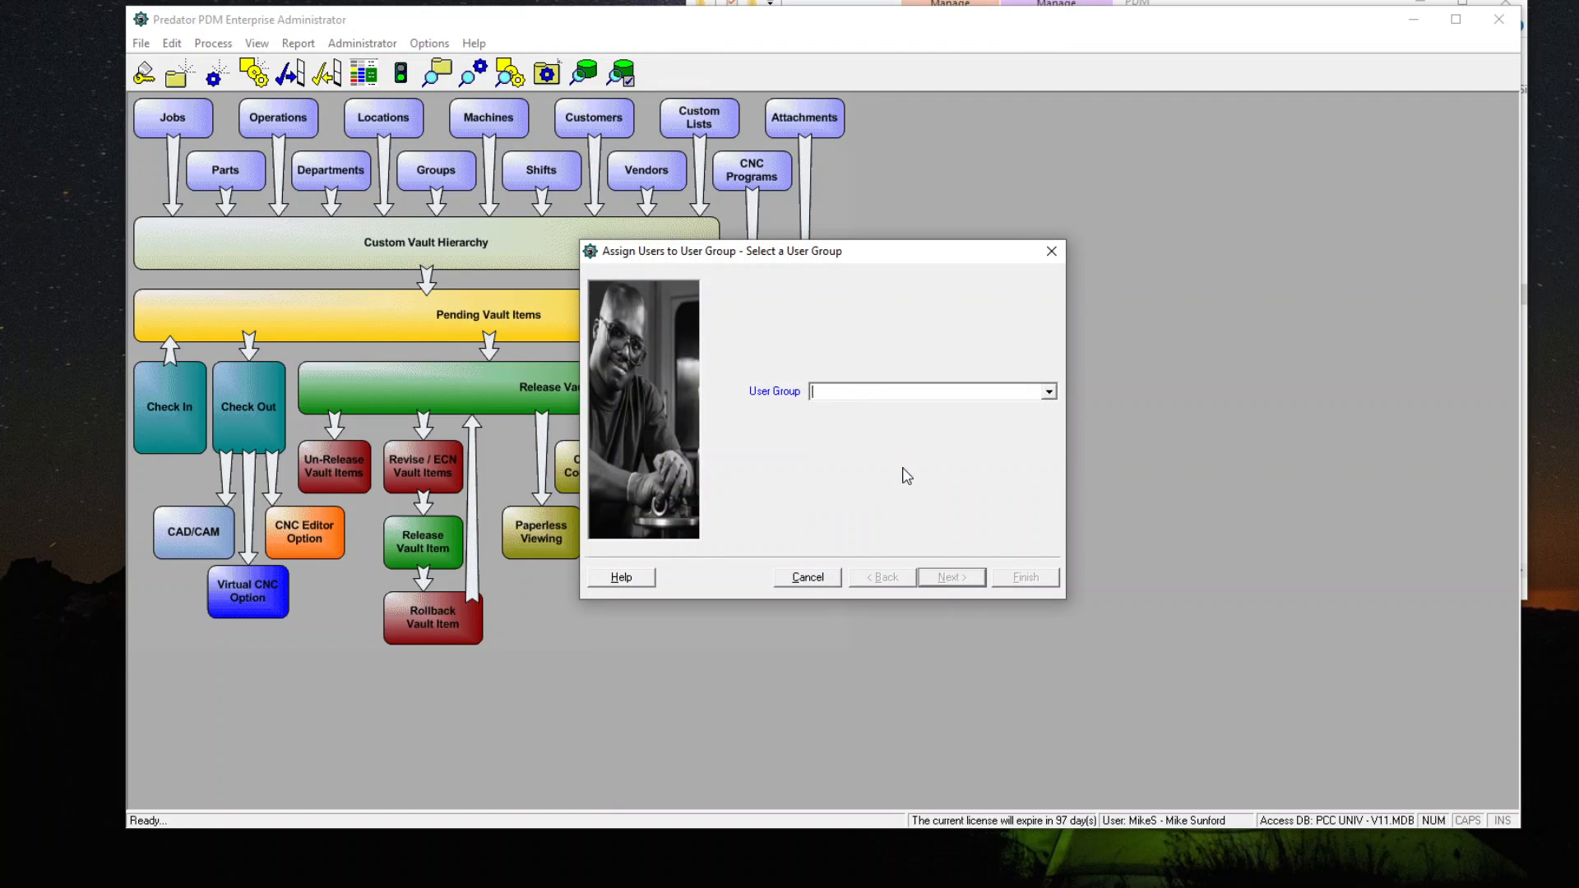
pyautogui.click(952, 577)
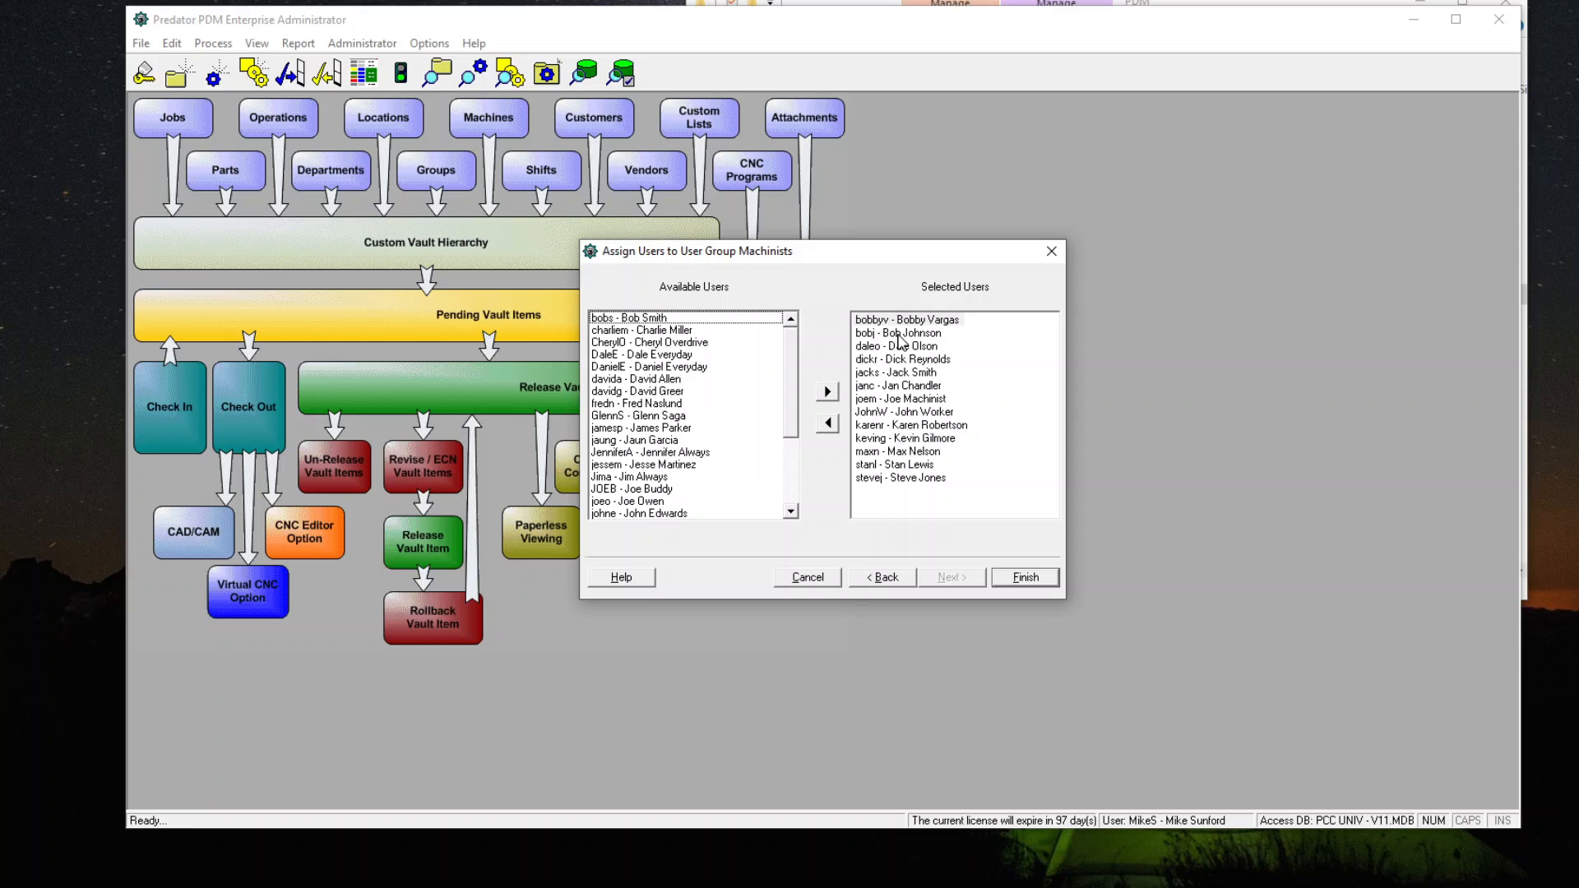
pyautogui.click(905, 482)
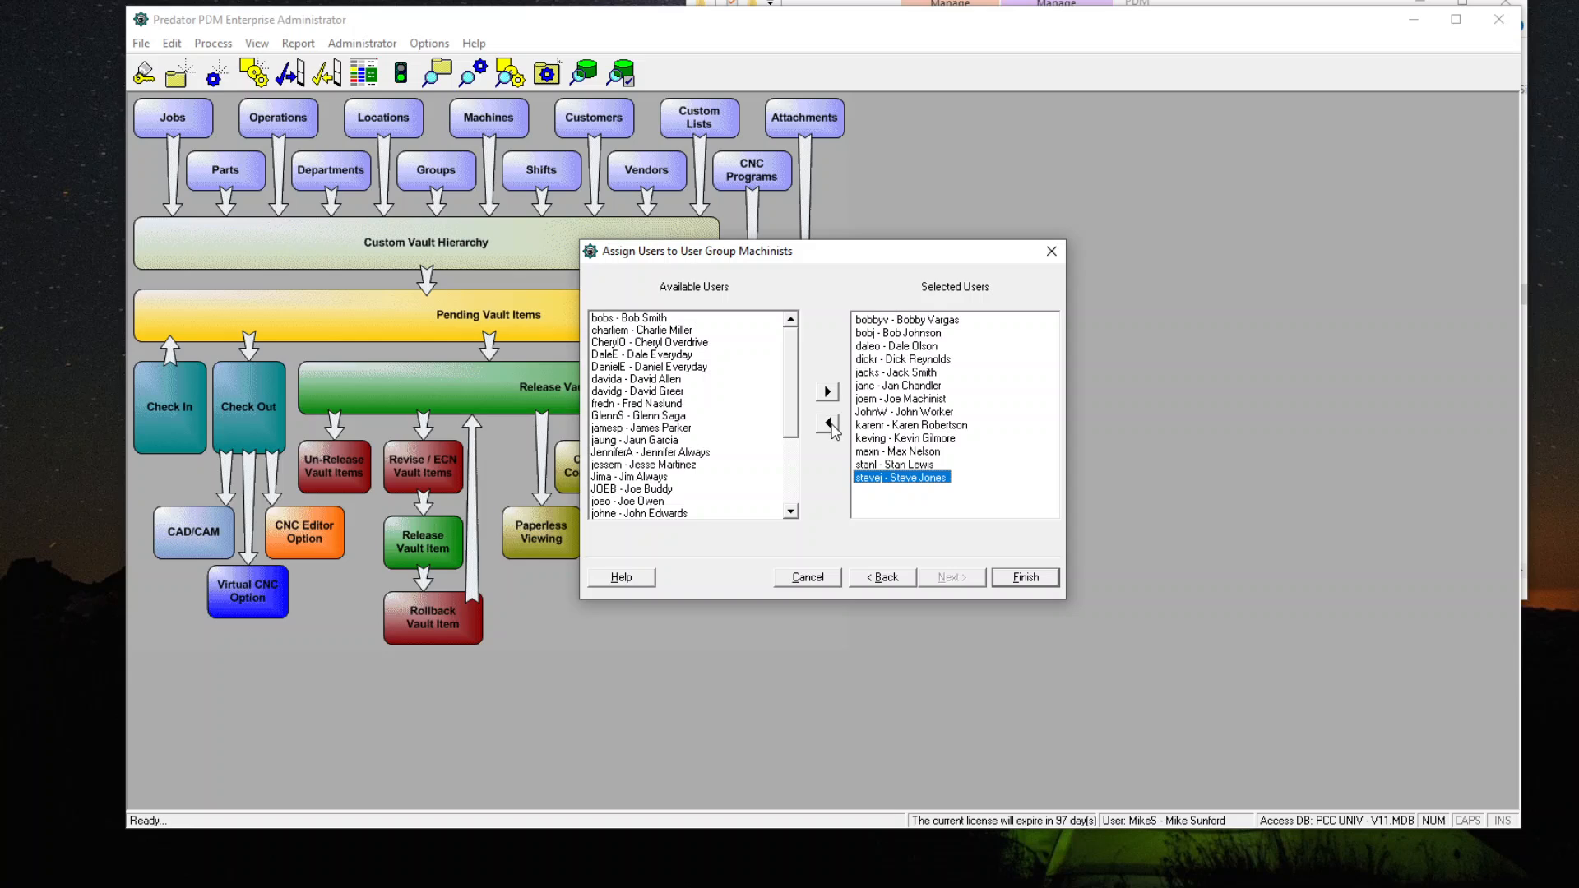
pyautogui.click(1050, 251)
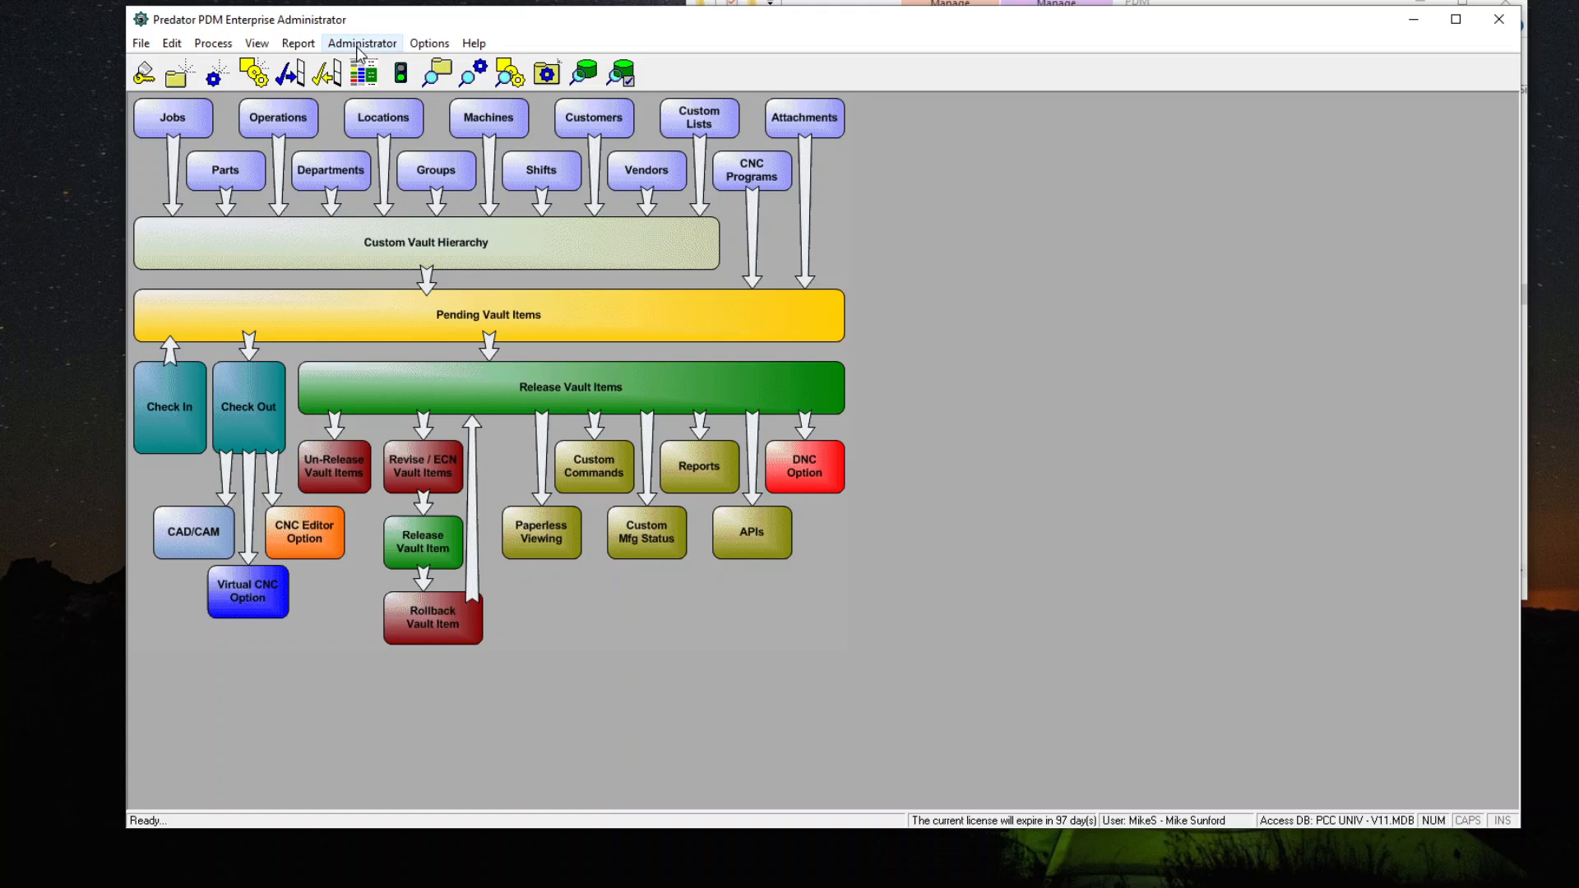
# Step: Show the component types that can be created, open the new user's reference details form, and close it
pyautogui.click(141, 43)
pyautogui.moveTo(288, 65)
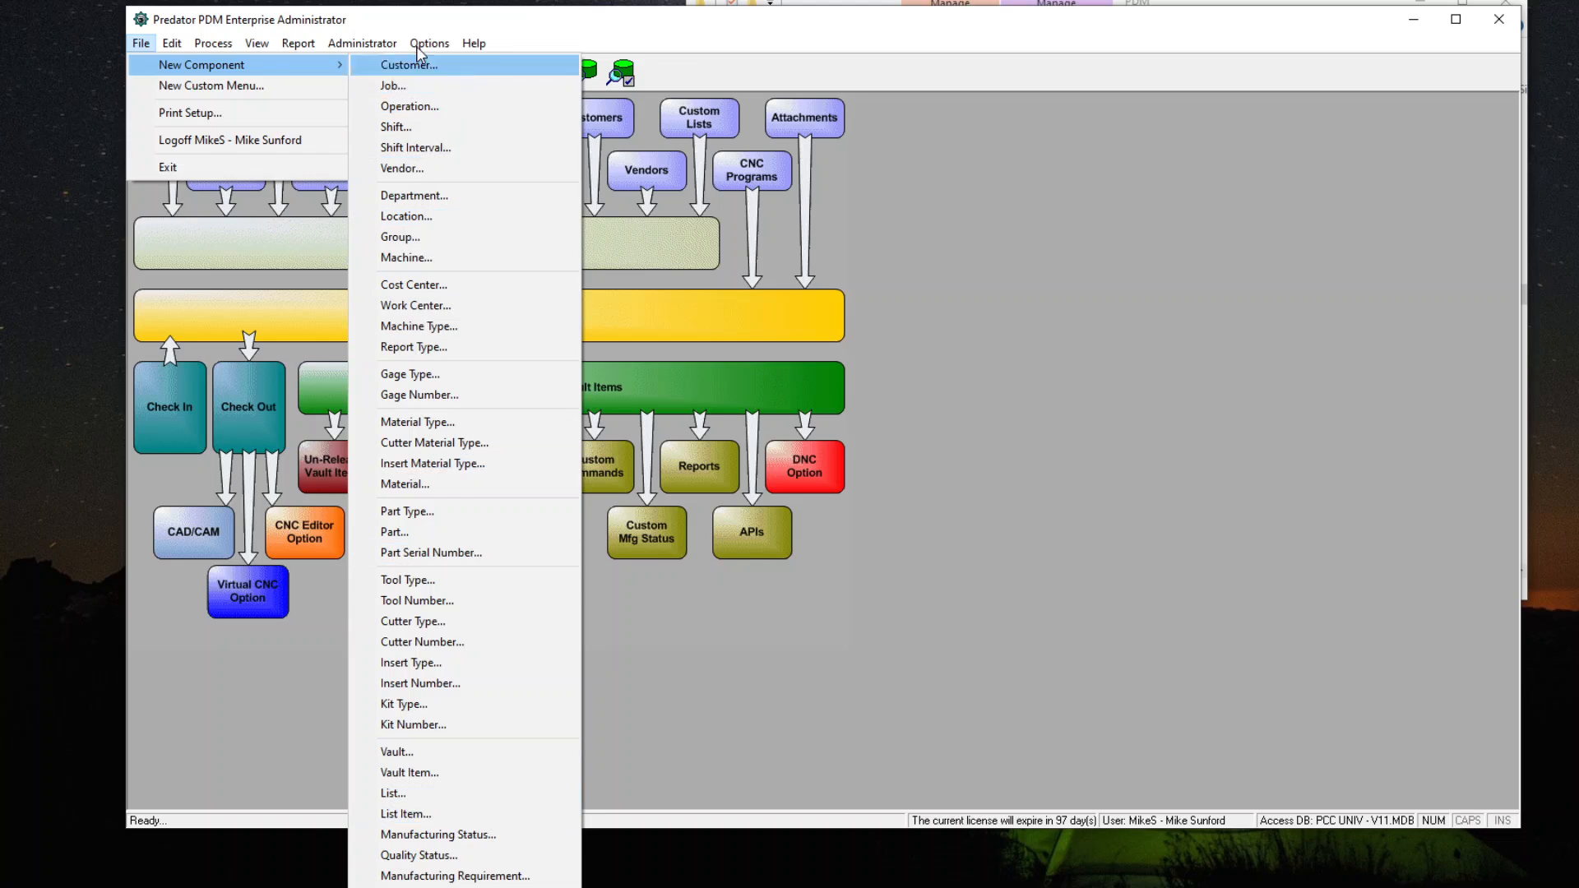
pyautogui.click(374, 65)
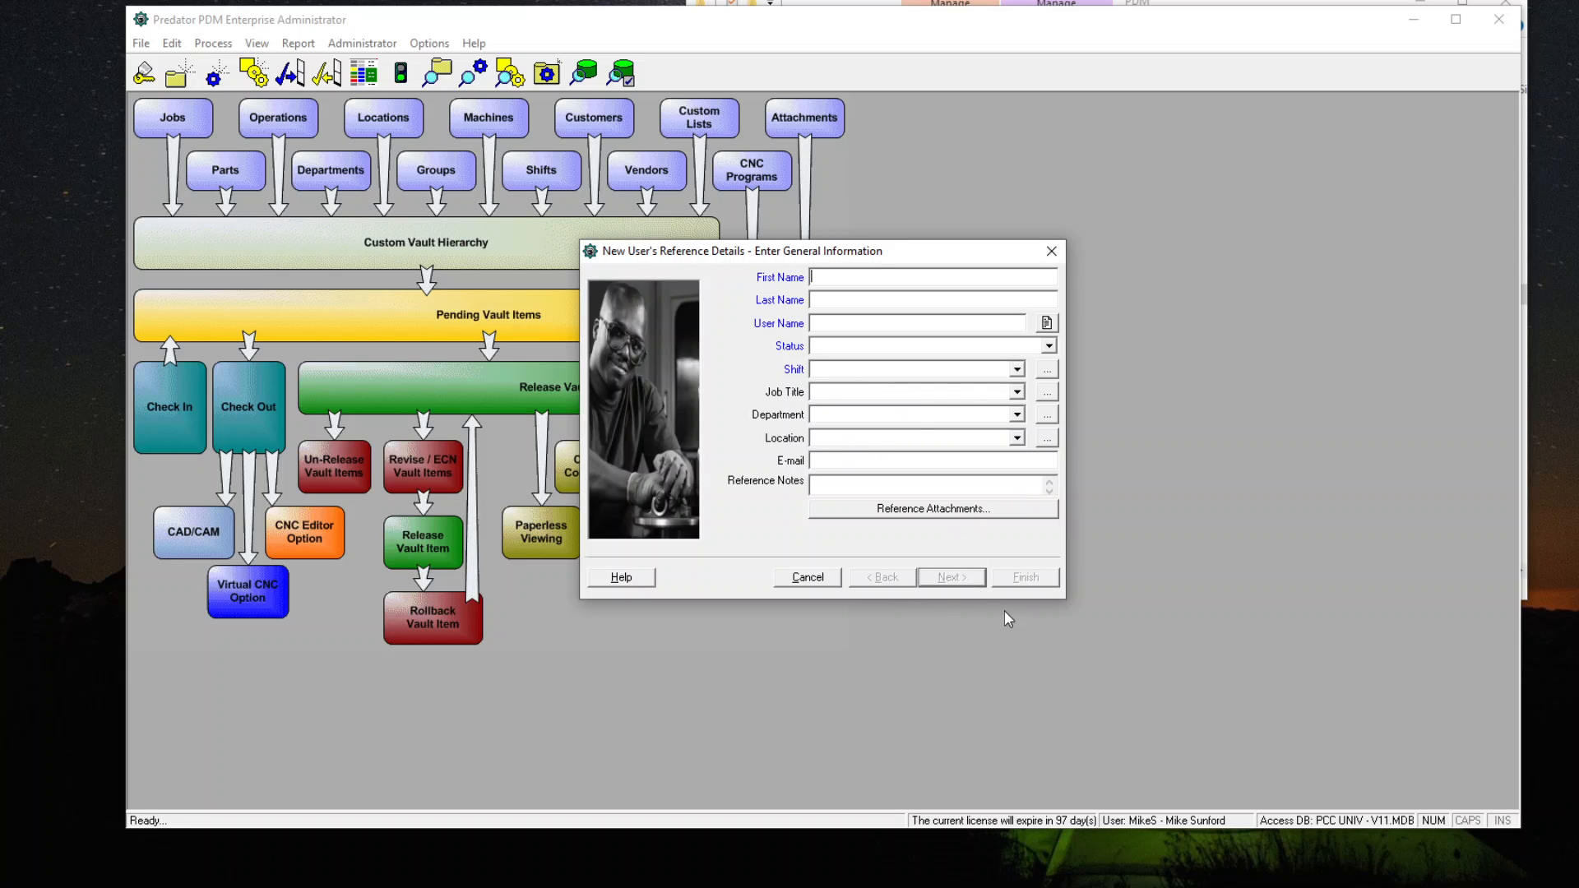
pyautogui.click(1051, 251)
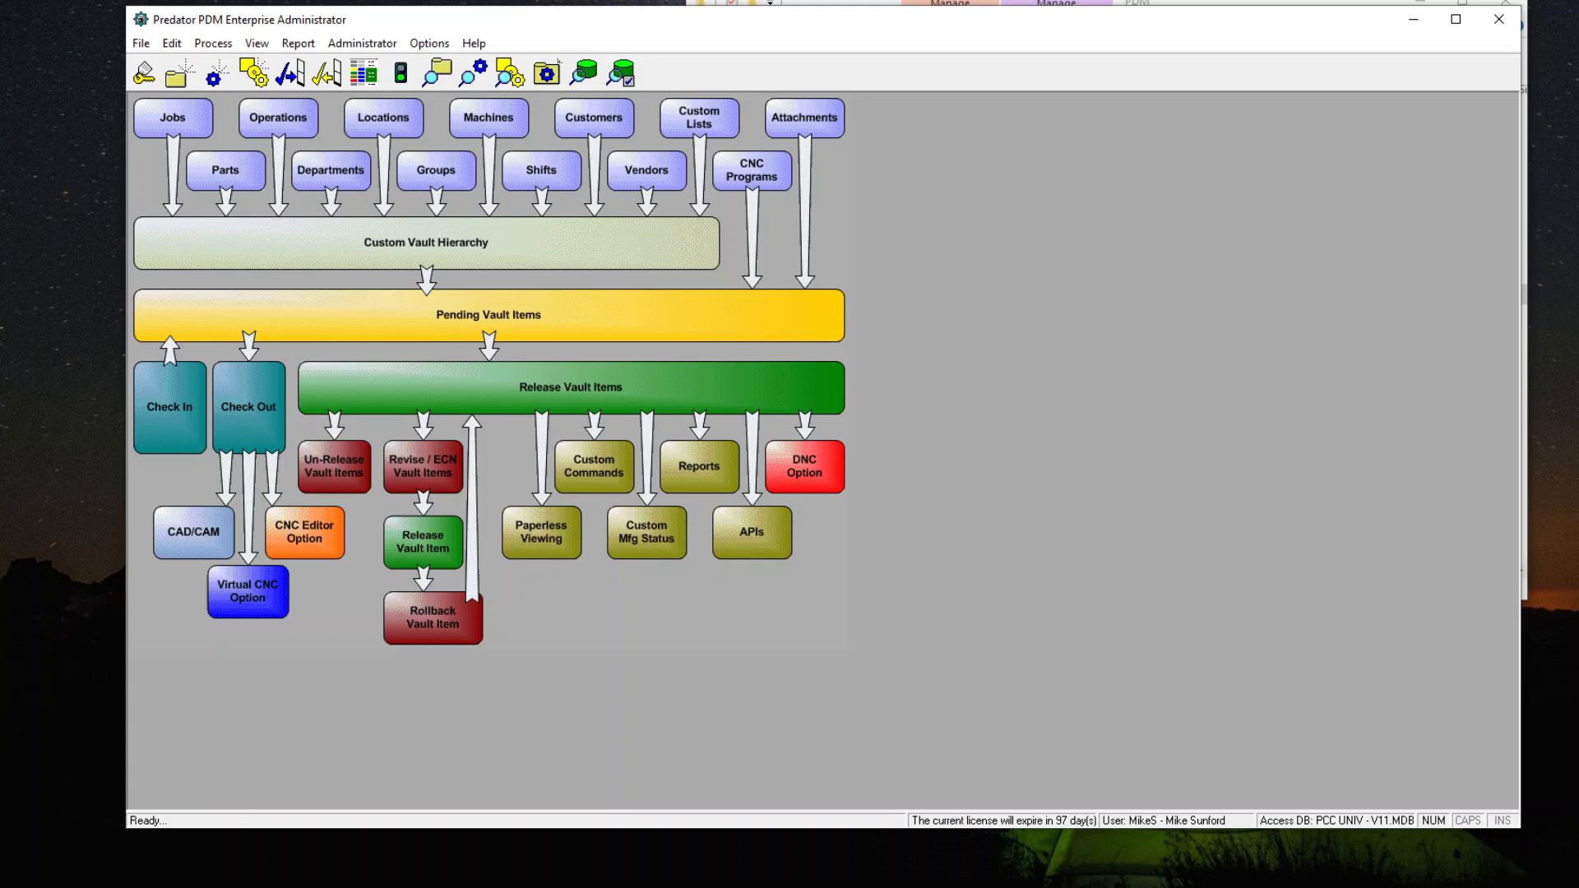
# Step: Switch to the web browser, open the Predator Software website, and look through its contact page
pyautogui.click(233, 887)
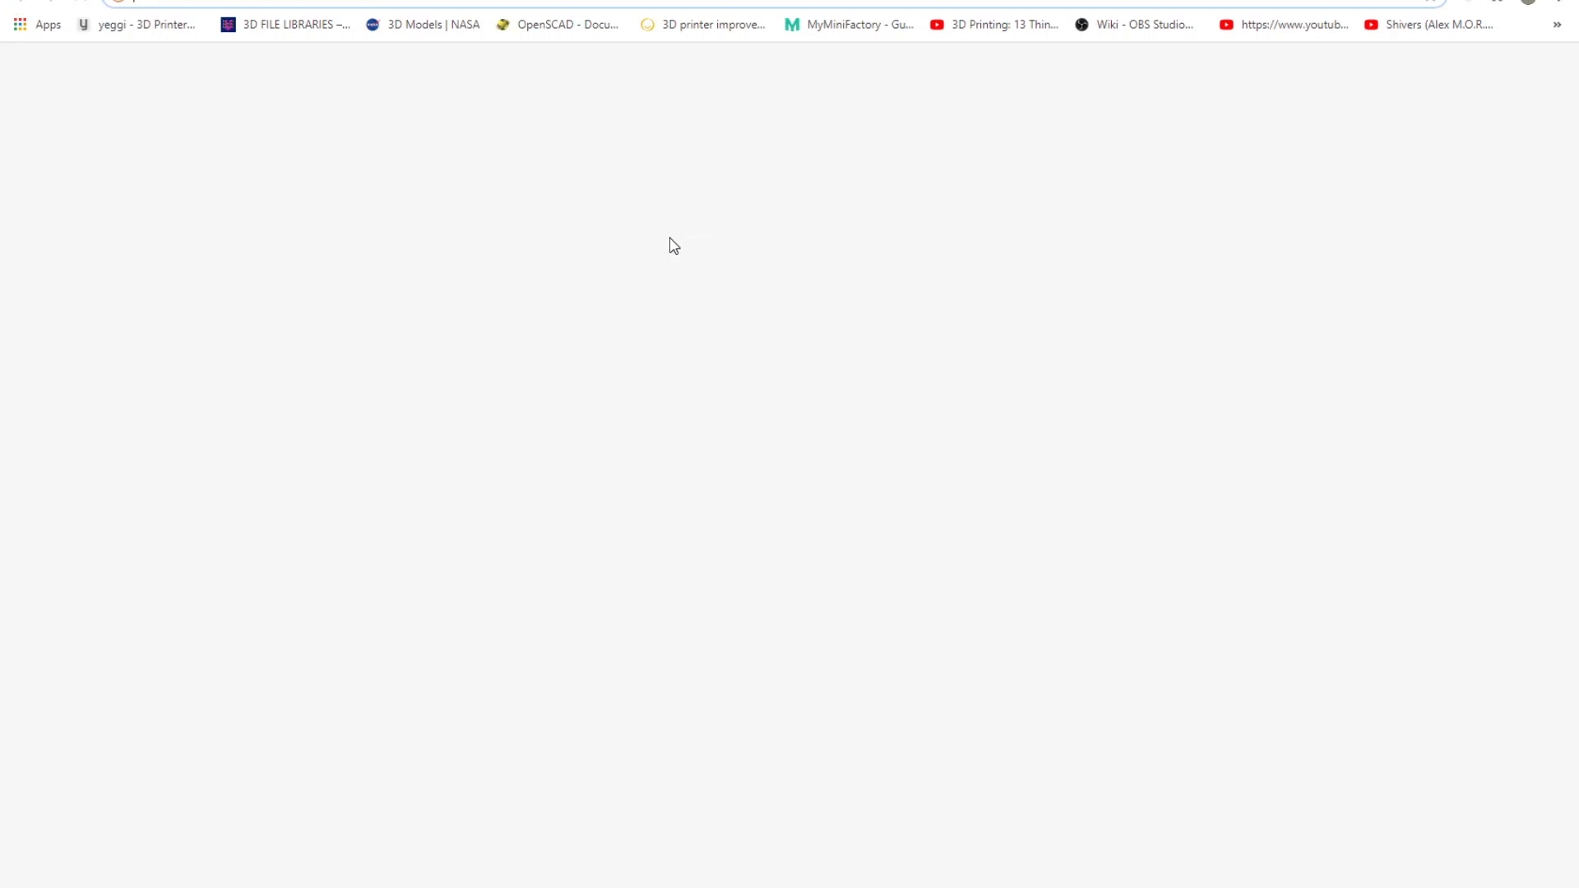
pyautogui.click(846, 543)
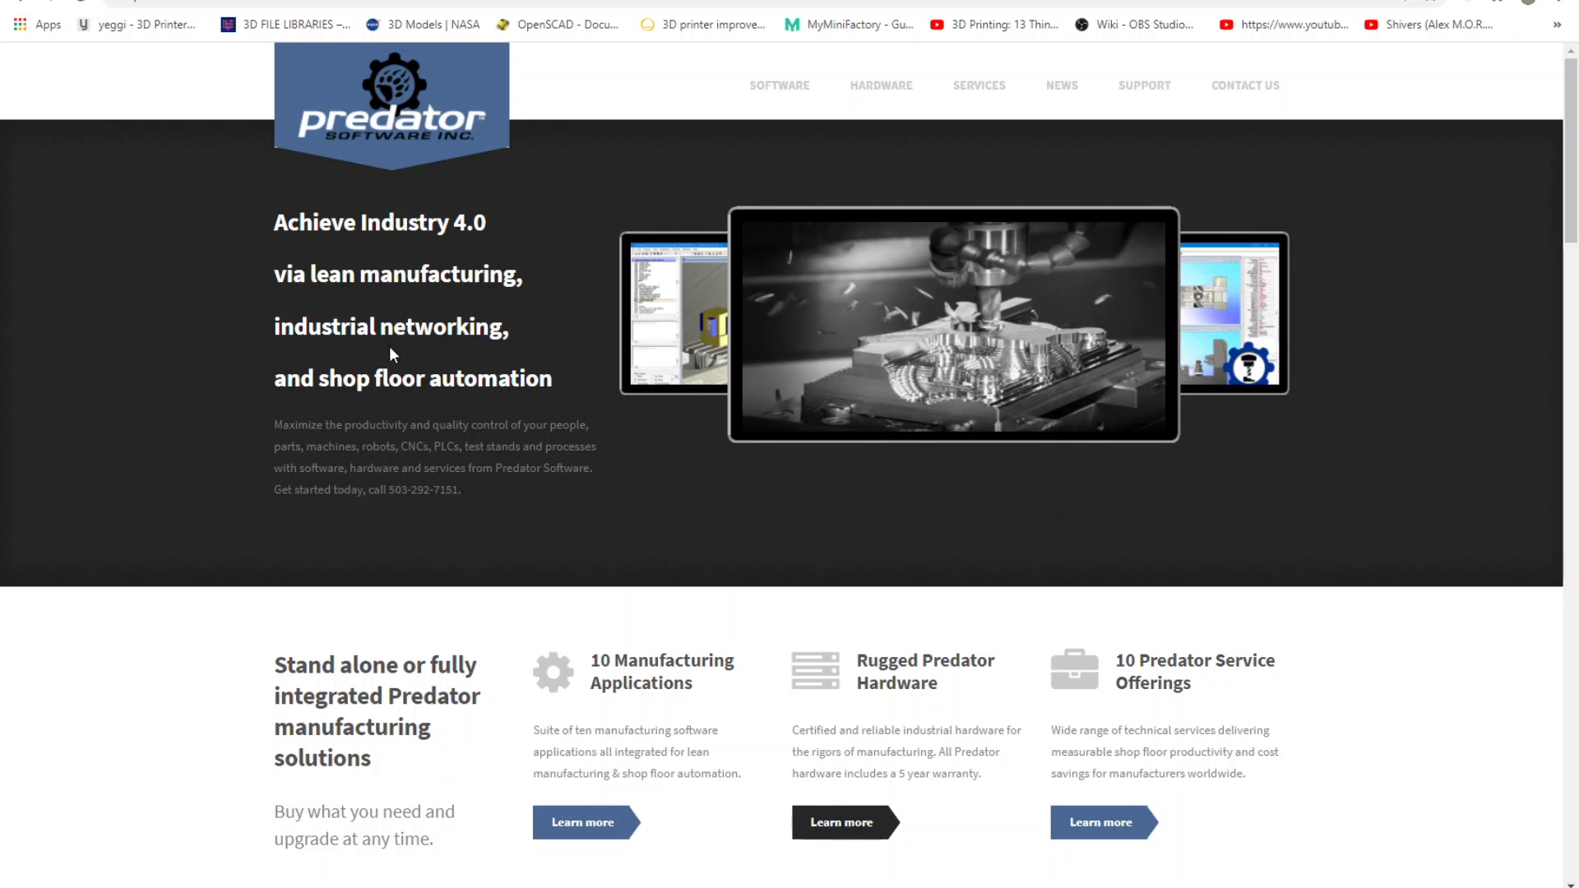
pyautogui.click(1237, 89)
pyautogui.scroll(-5, 642, 411)
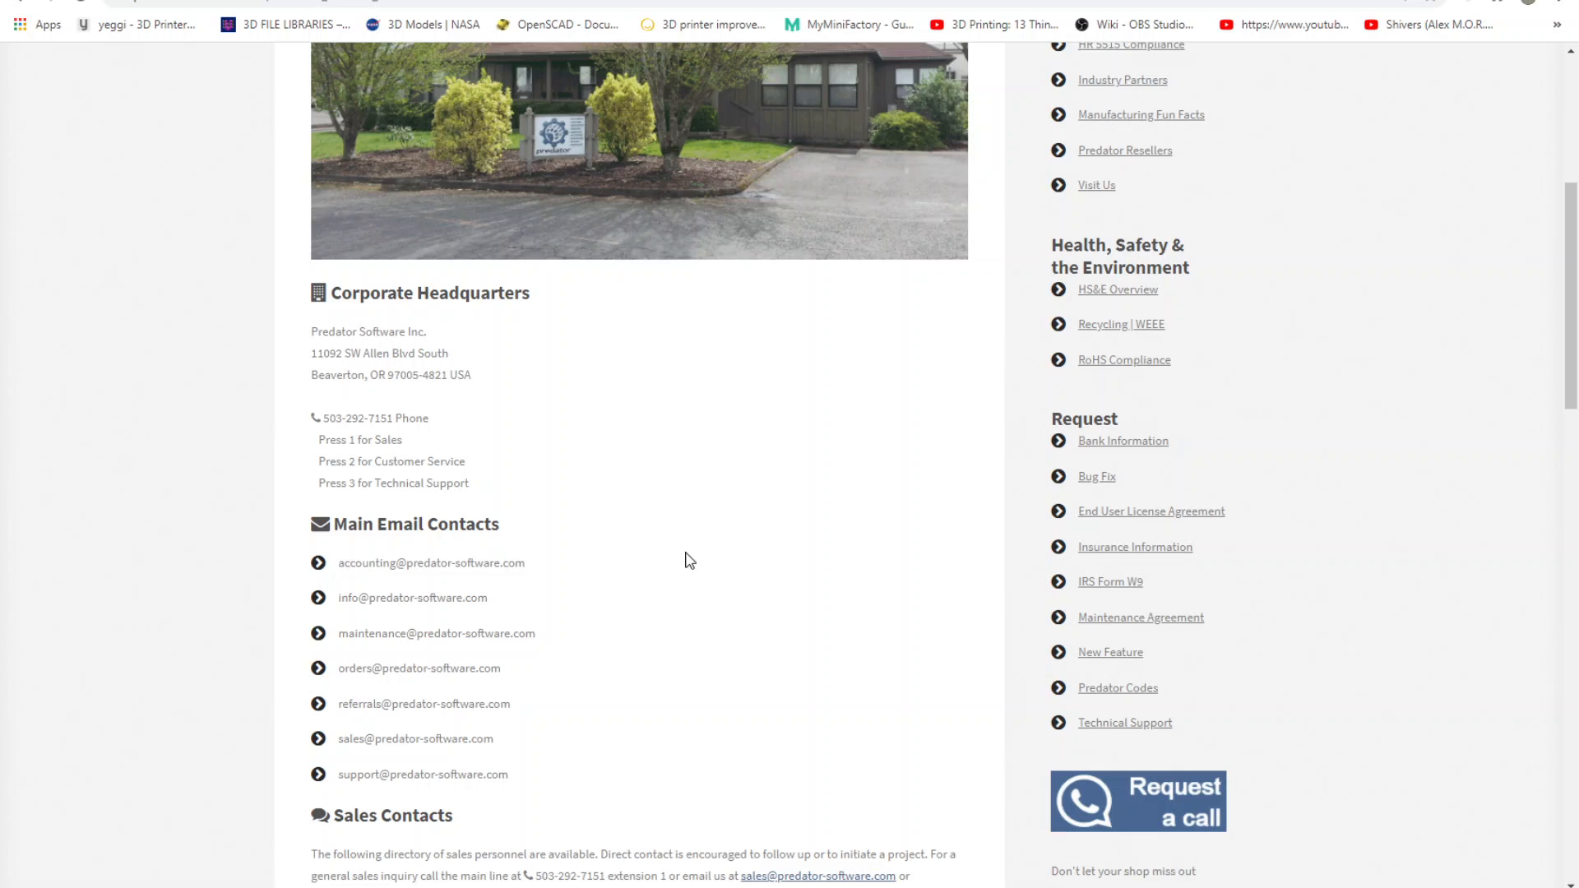
pyautogui.scroll(6, 690, 561)
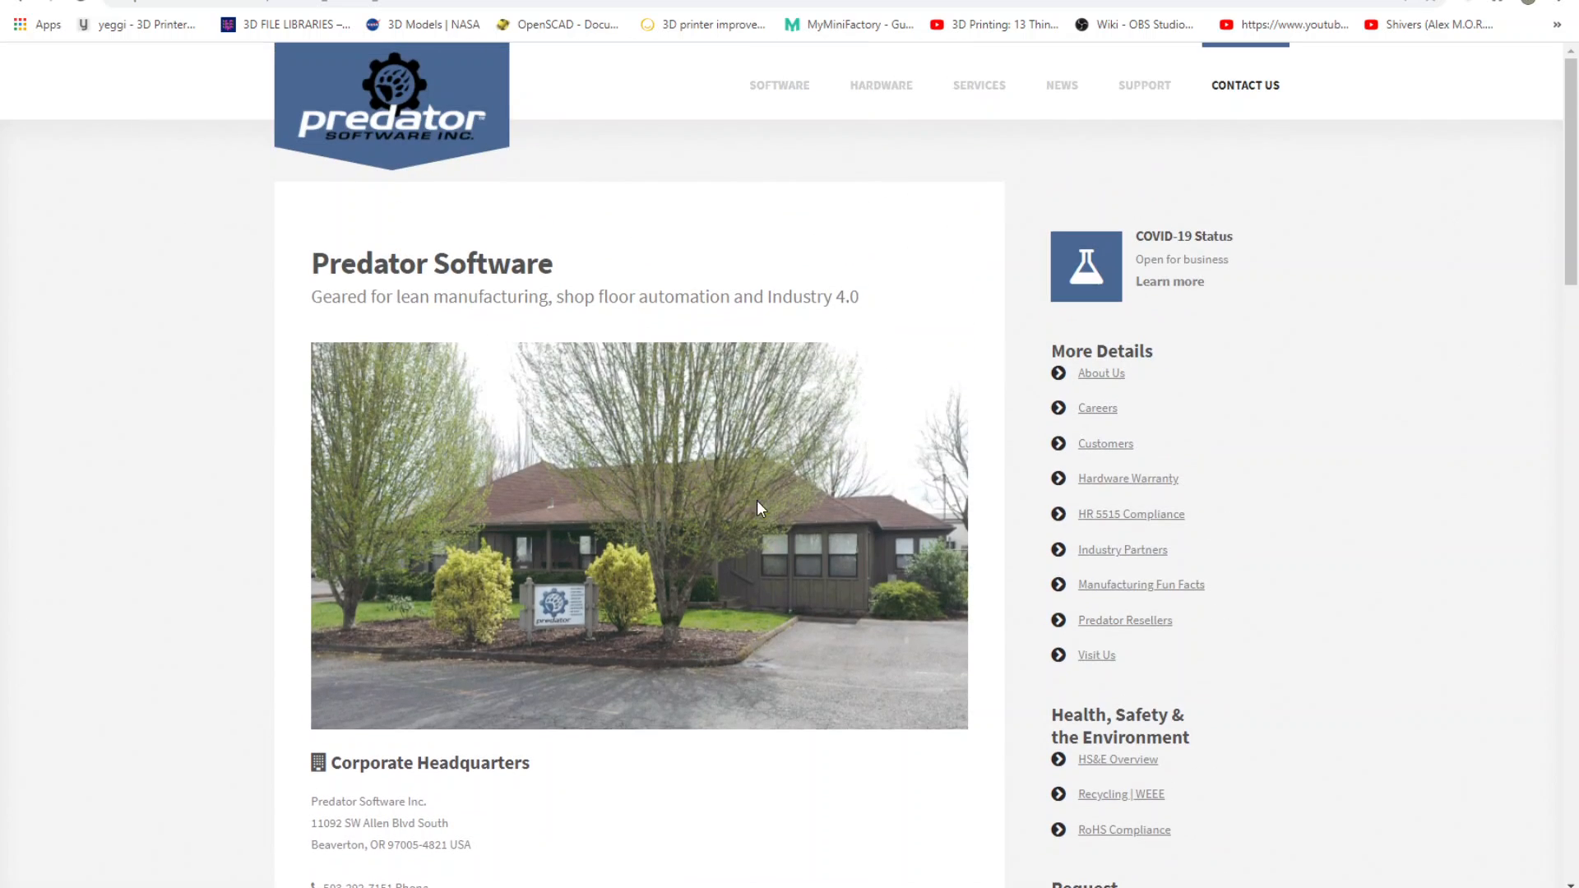
# Step: Browse the website's software products and open the Predator PDM product page
pyautogui.click(780, 86)
pyautogui.scroll(-5, 344, 388)
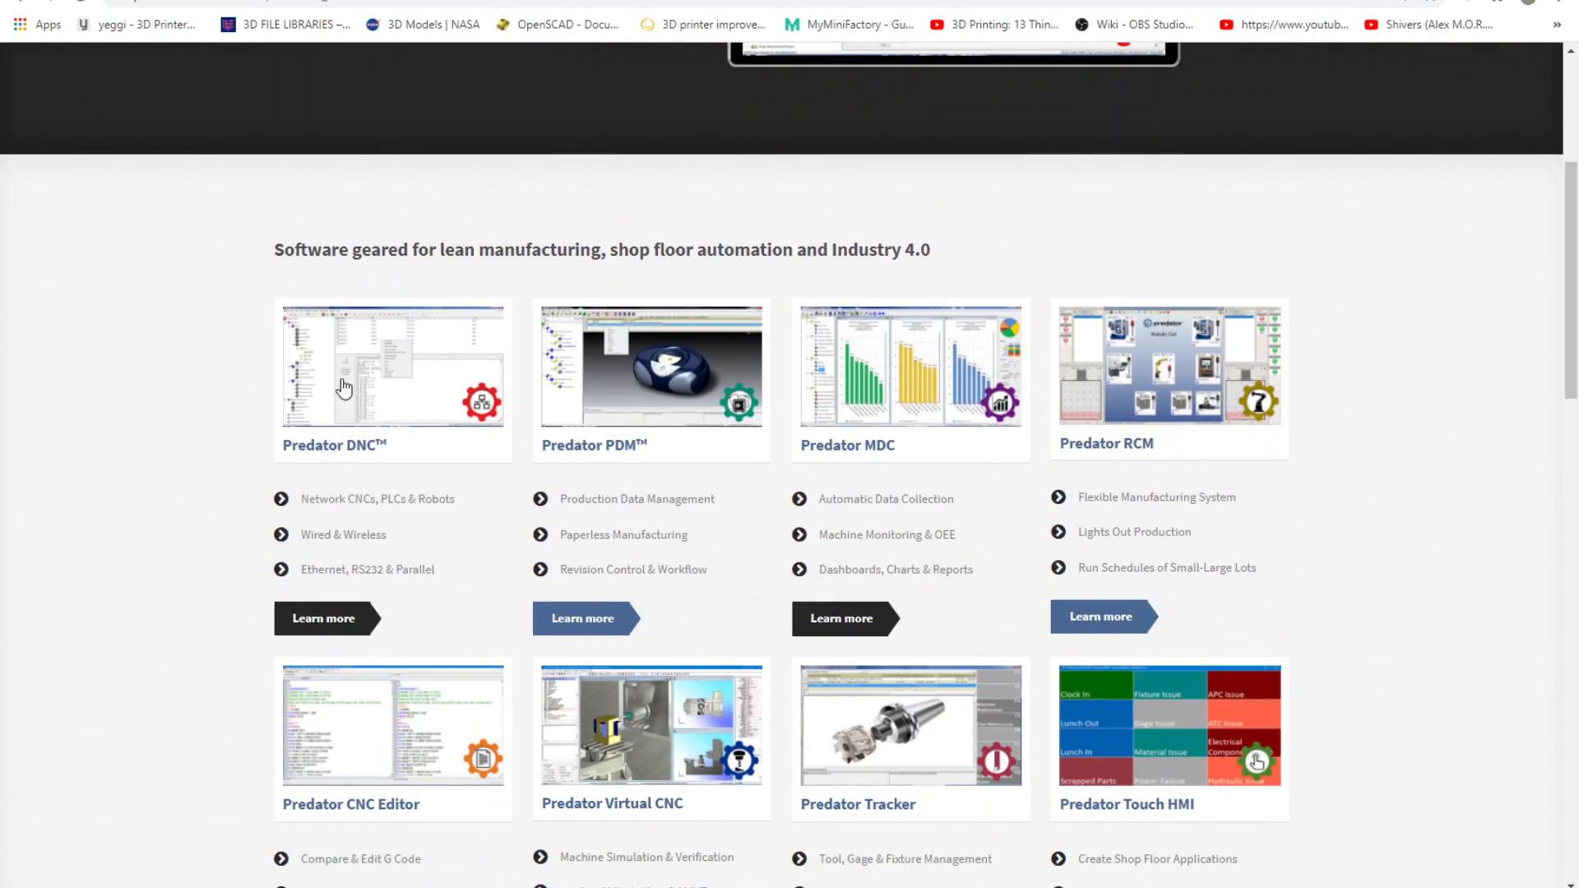
pyautogui.click(649, 403)
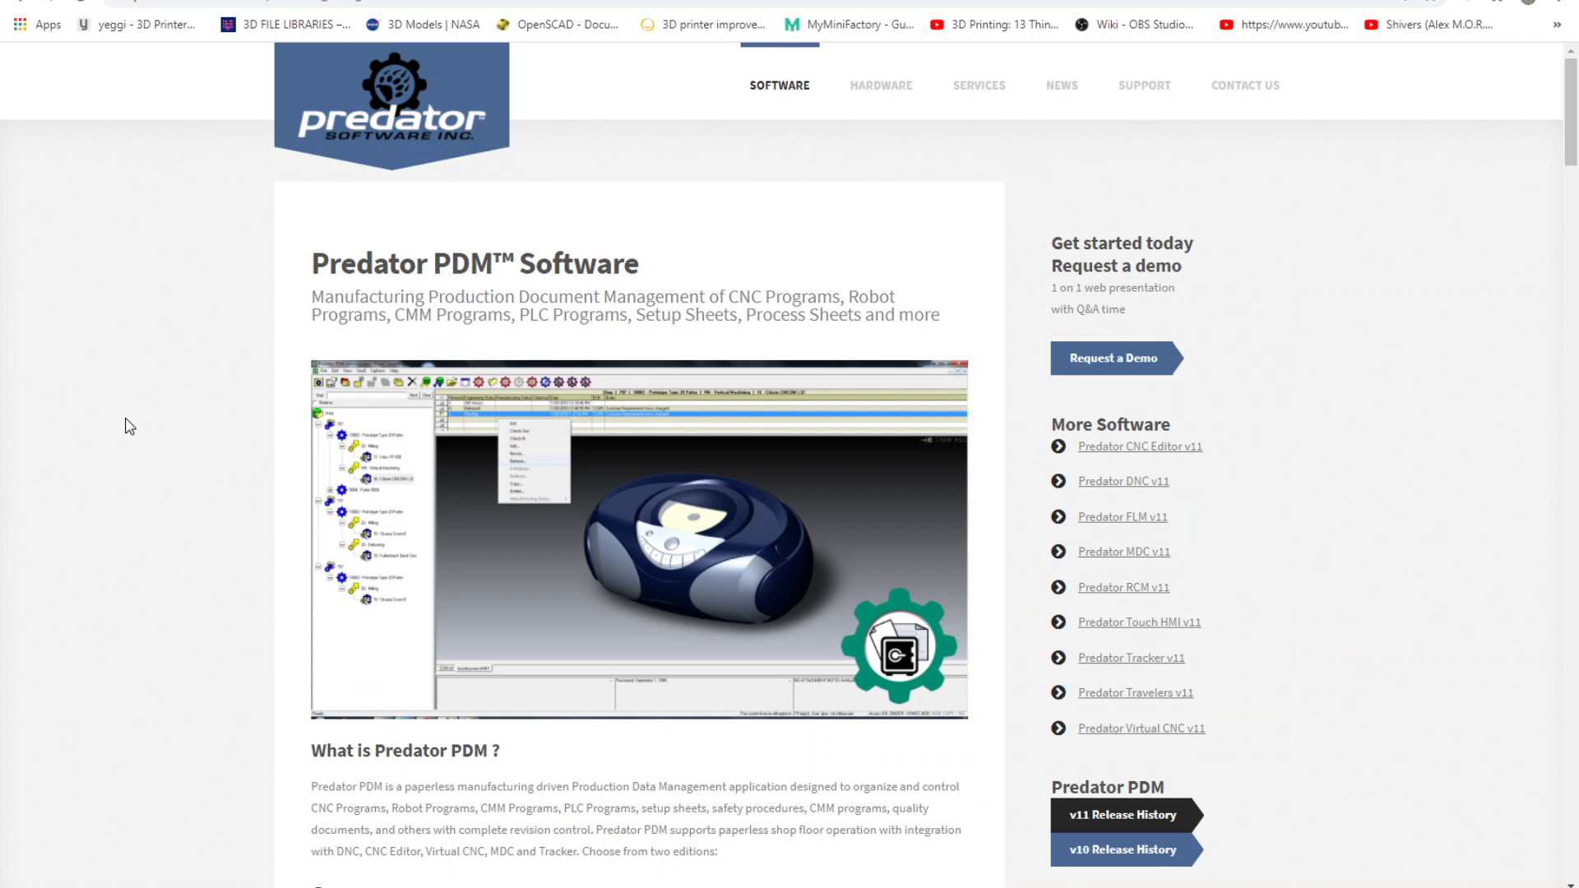